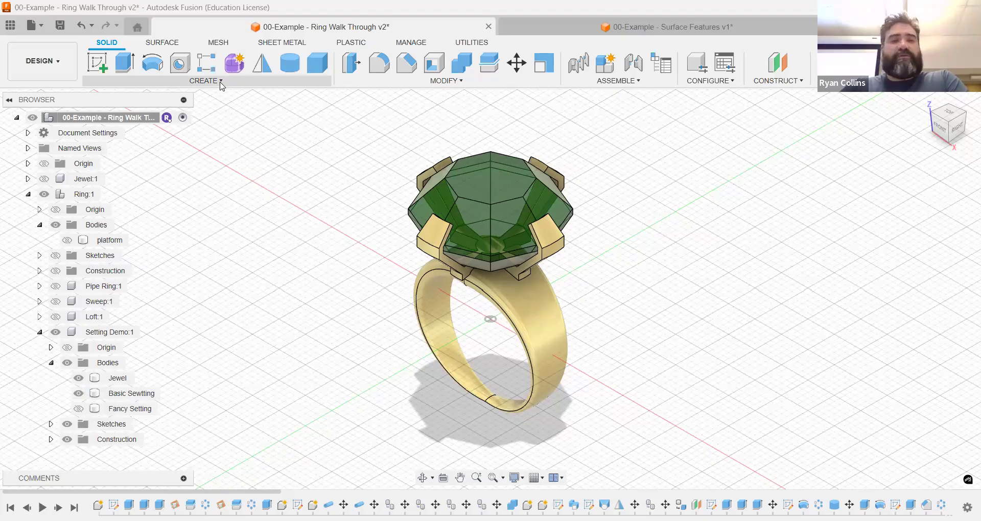
left_click(221, 83)
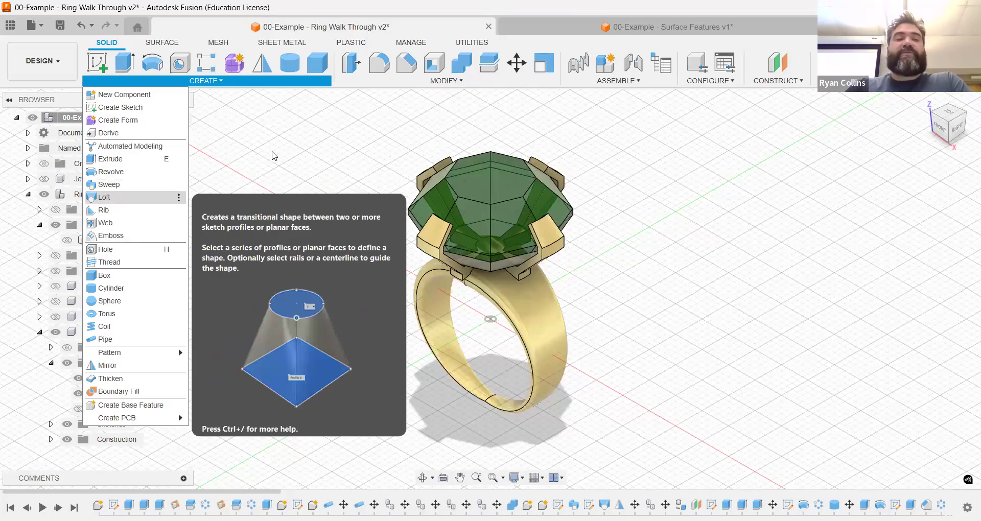
left_click(304, 156)
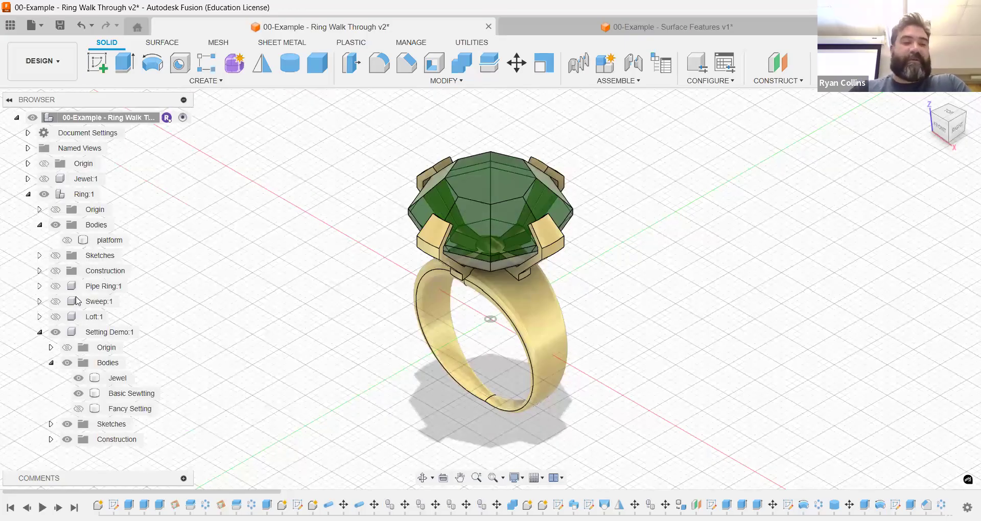
Hide the Setting Demo component, show the Pipe Ring component and make it the active component.
left_click(57, 335)
left_click(57, 335)
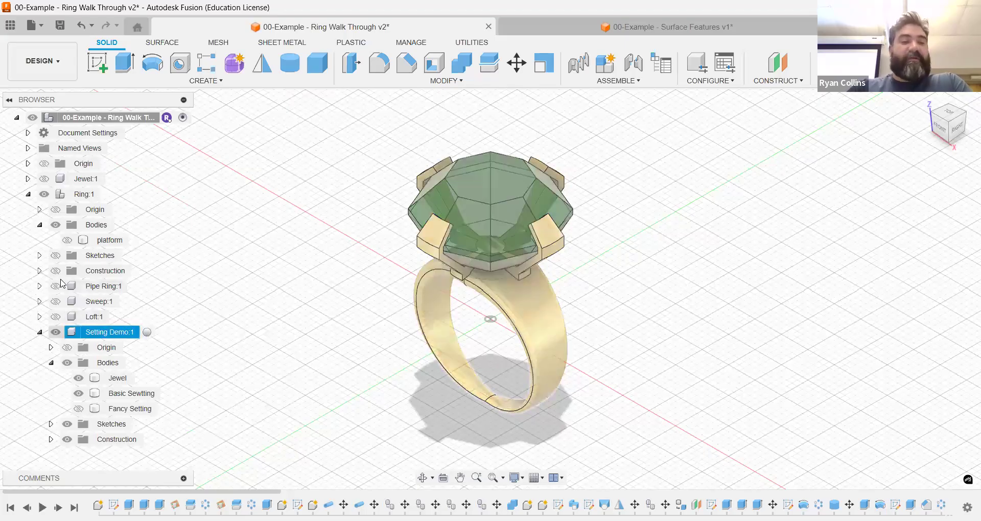
left_click(55, 286)
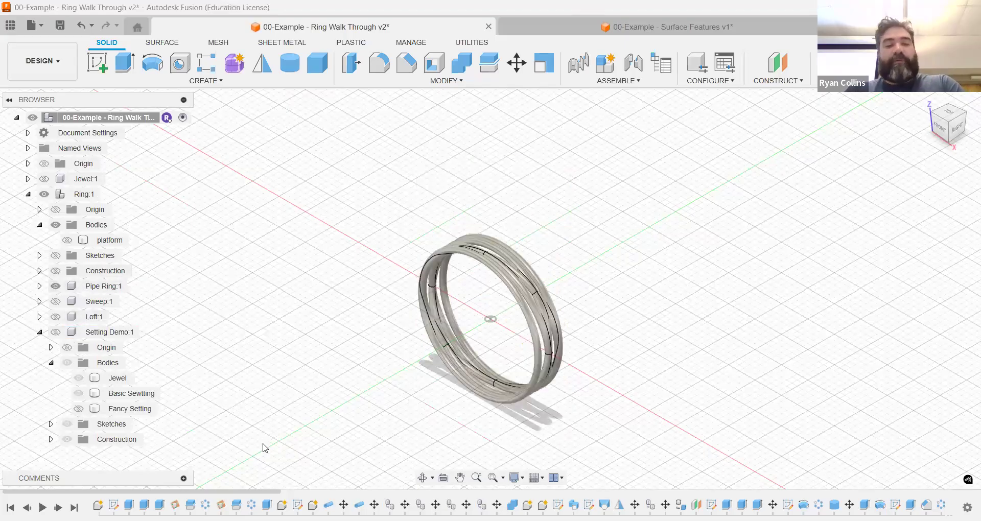
left_click(119, 286)
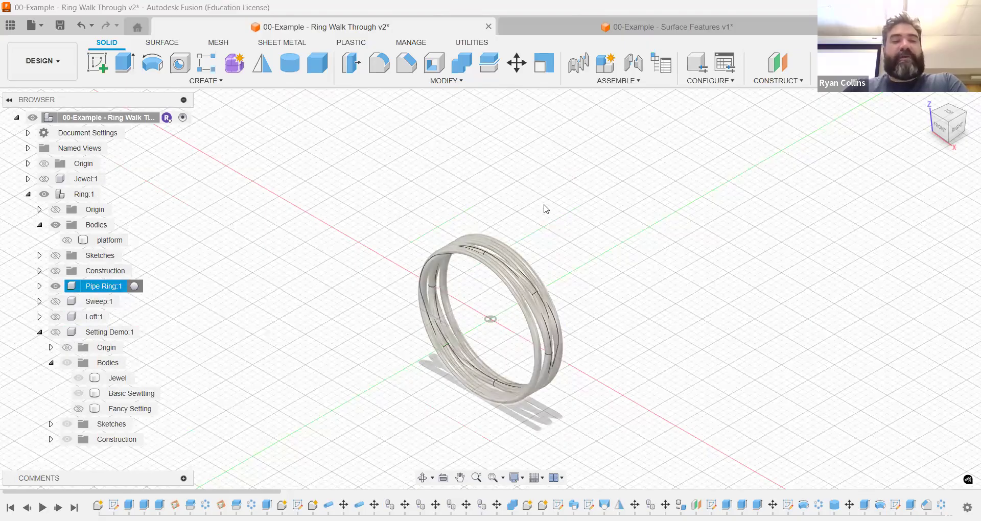
left_click(134, 286)
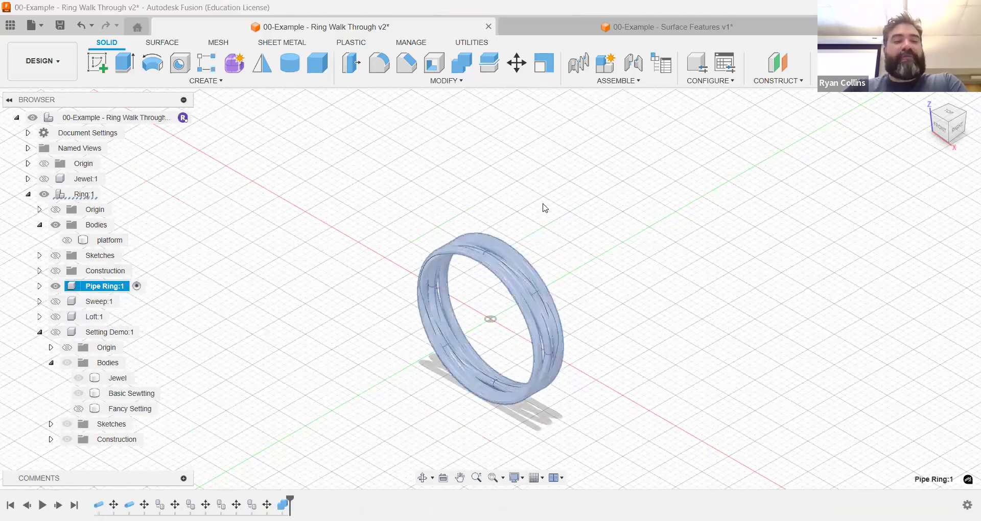
Hide the Pipe Ring's bodies and show Sketch1 from the Ring component's sketches.
left_click(40, 286)
left_click(68, 303)
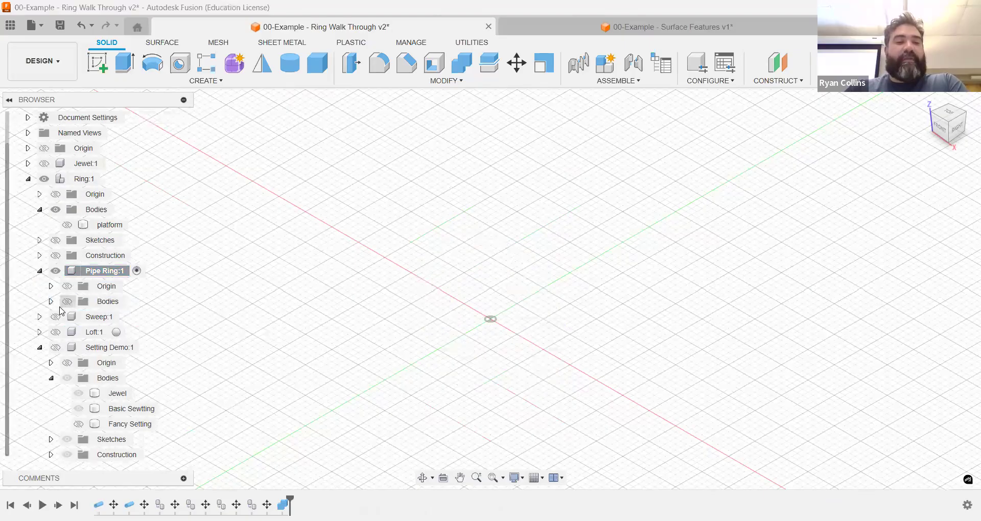
left_click(55, 240)
left_click(39, 240)
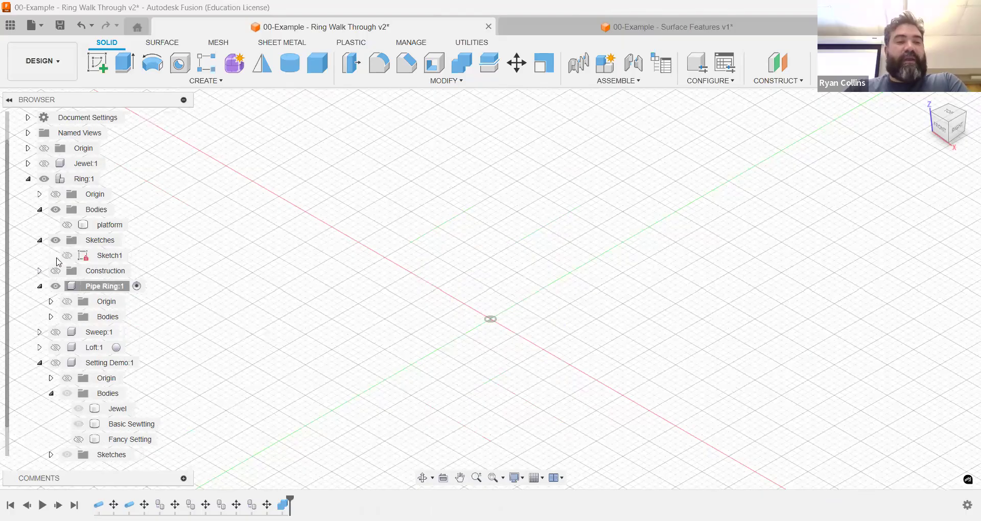
left_click(66, 255)
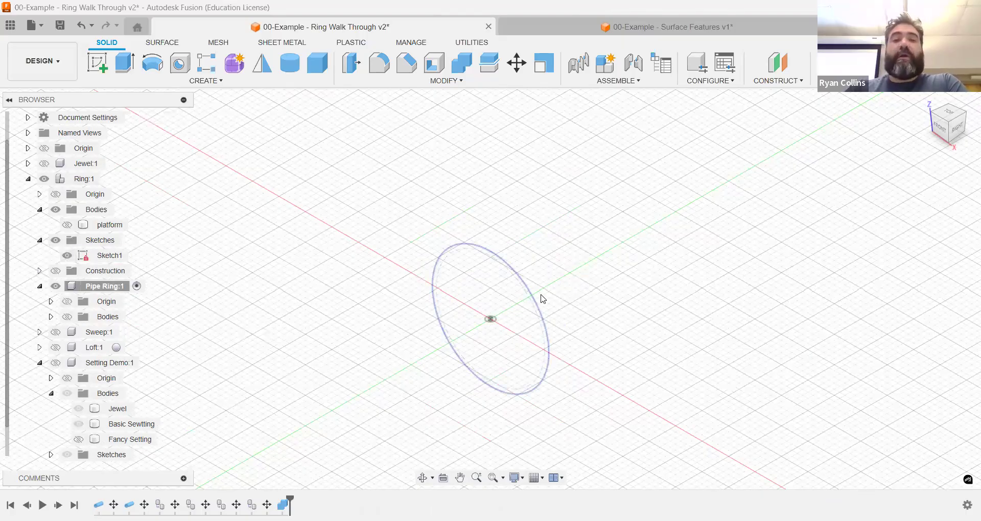
Show the Pipe Ring's bodies again with the circle sketch and look up the Pipe command.
middle_click_drag(541, 295, 573, 256, "shift")
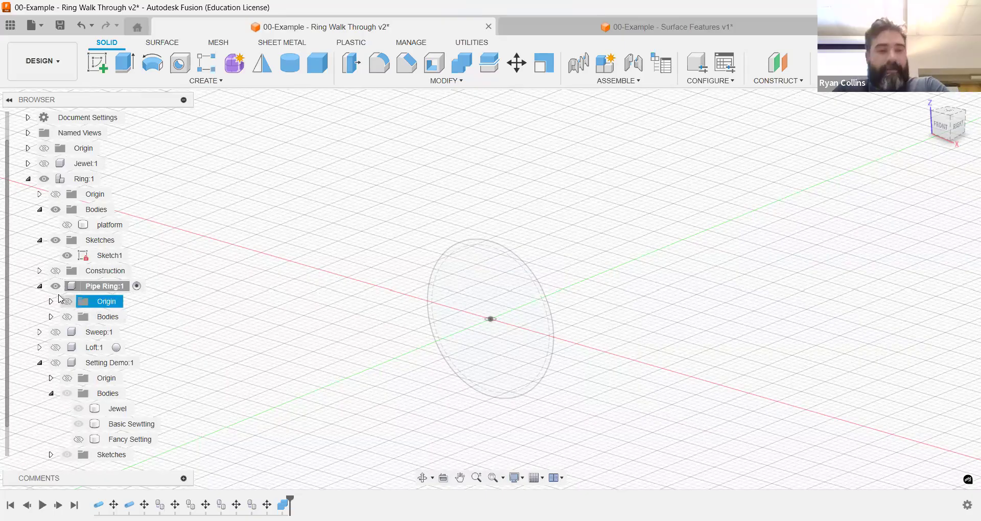
left_click(69, 319)
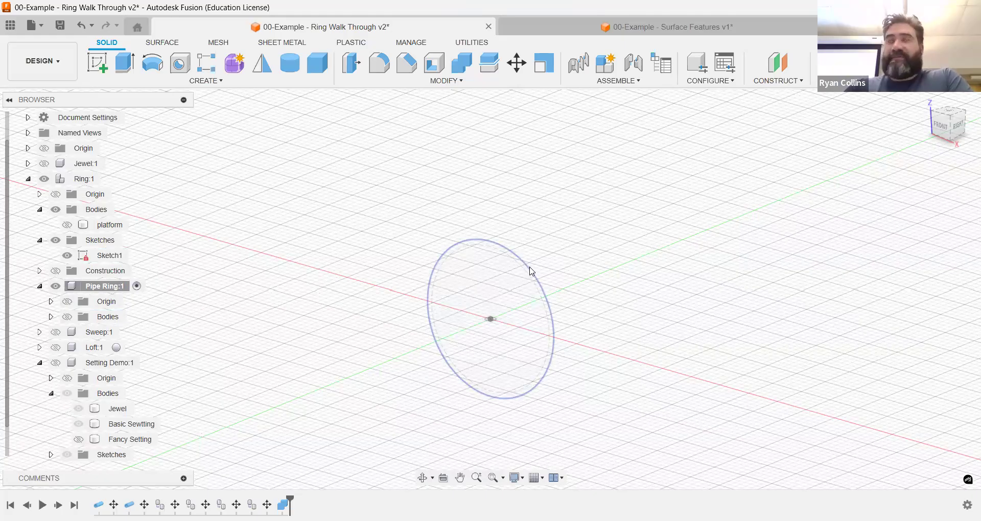
left_click(72, 318)
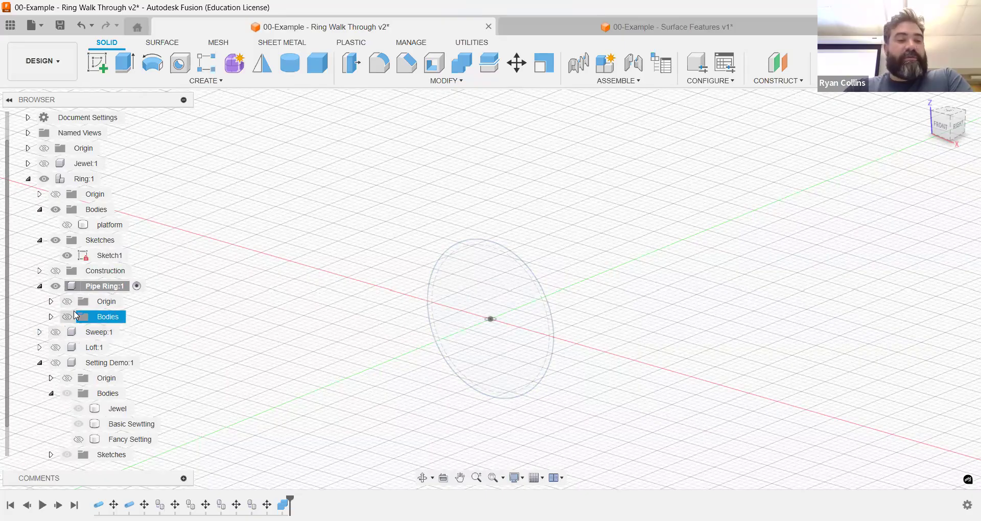
left_click(72, 315)
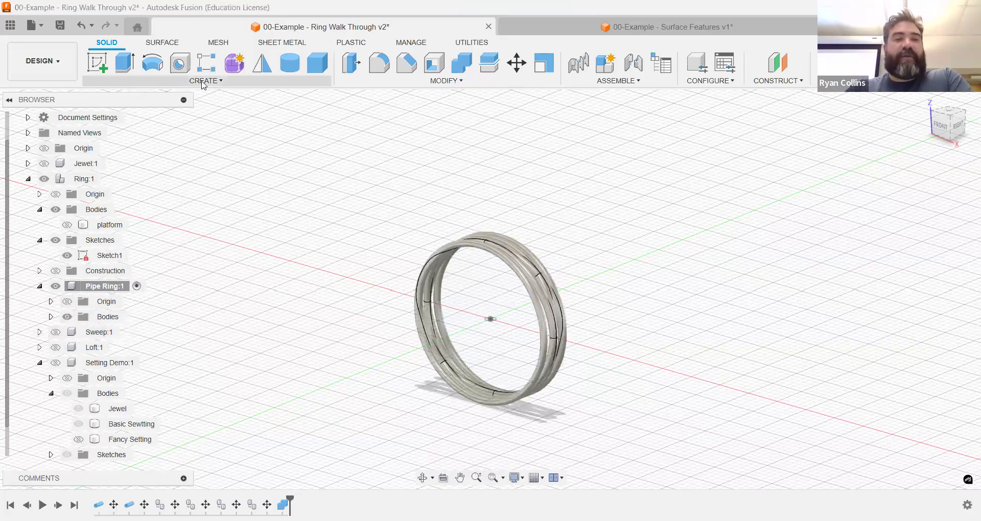
left_click(204, 81)
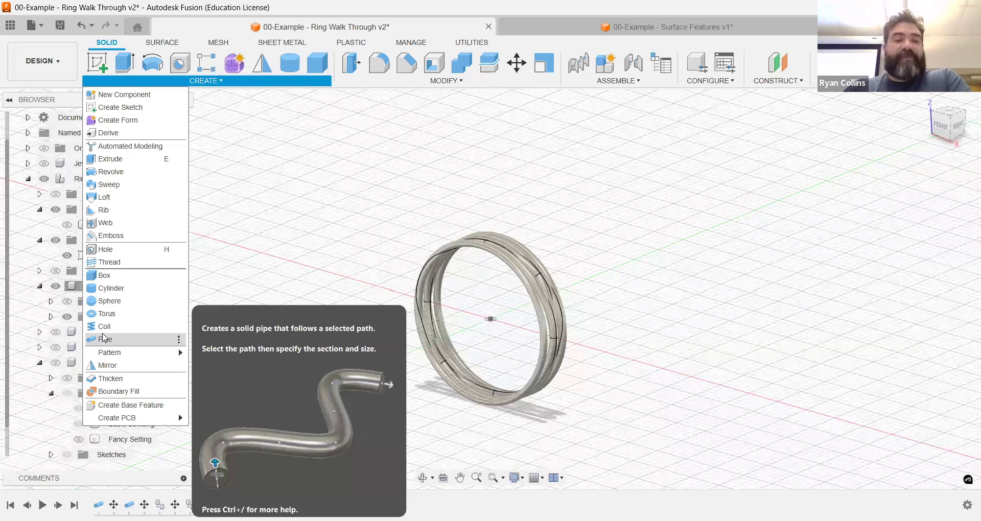
left_click(251, 210)
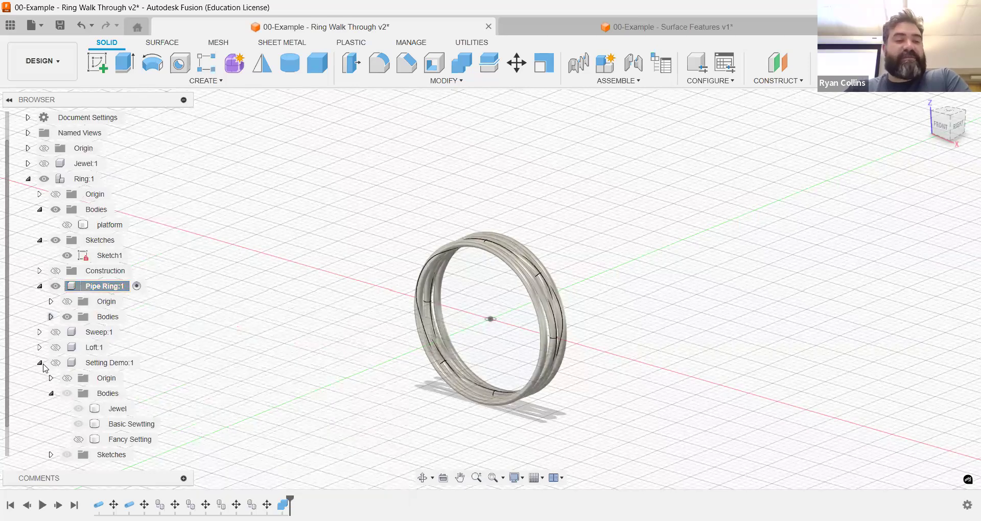
Show and activate the Sweep component, hide the Pipe Ring and expand the Sweep's contents.
left_click(60, 364)
left_click(57, 333)
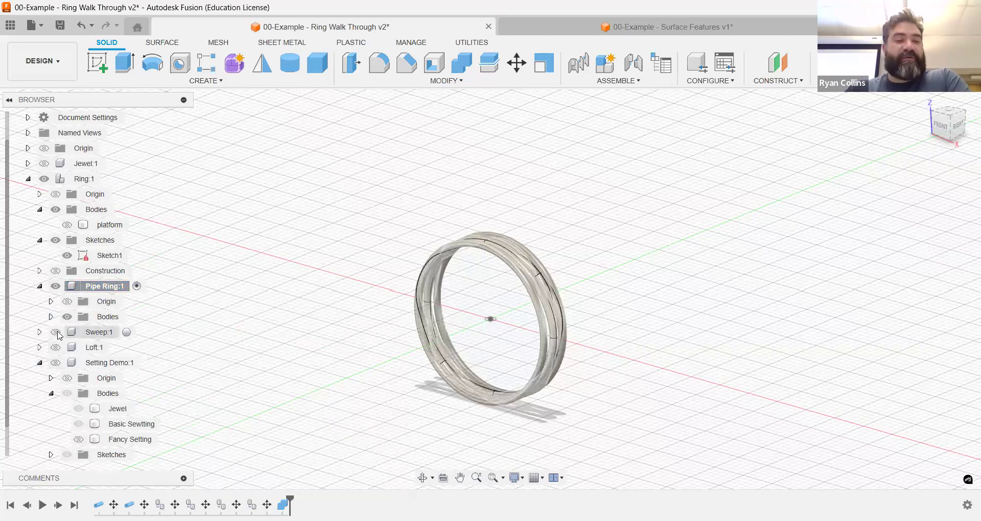
left_click(57, 333)
left_click(126, 333)
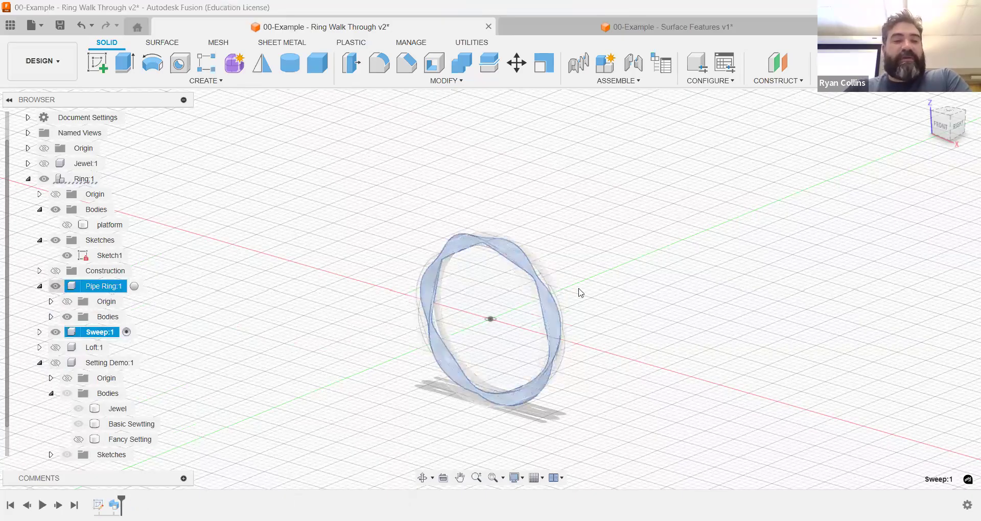
left_click(40, 333)
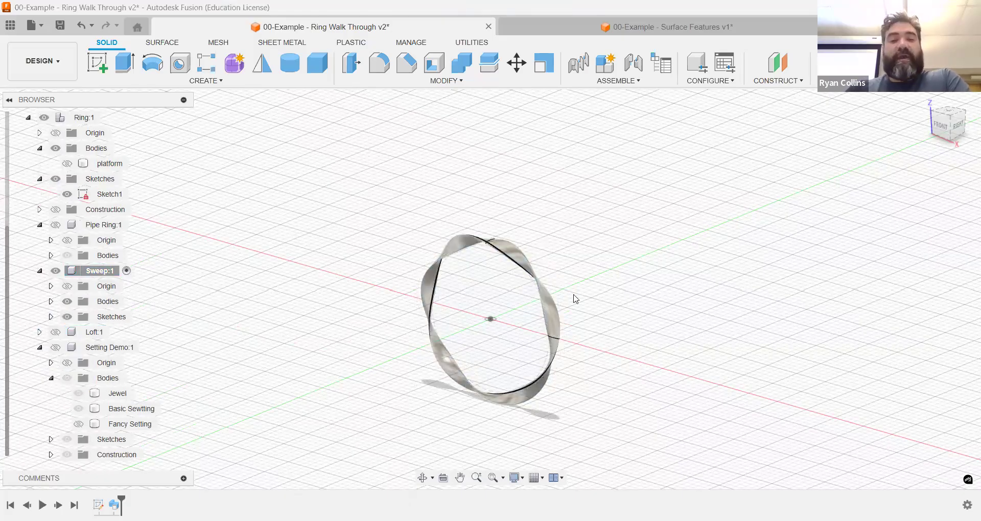
Edit the sweep feature and try twist angles of 360 and 720 degrees.
scroll(572, 293, "up", 3)
scroll(586, 264, "down", 2)
middle_click_drag(573, 264, 138, 456, "shift")
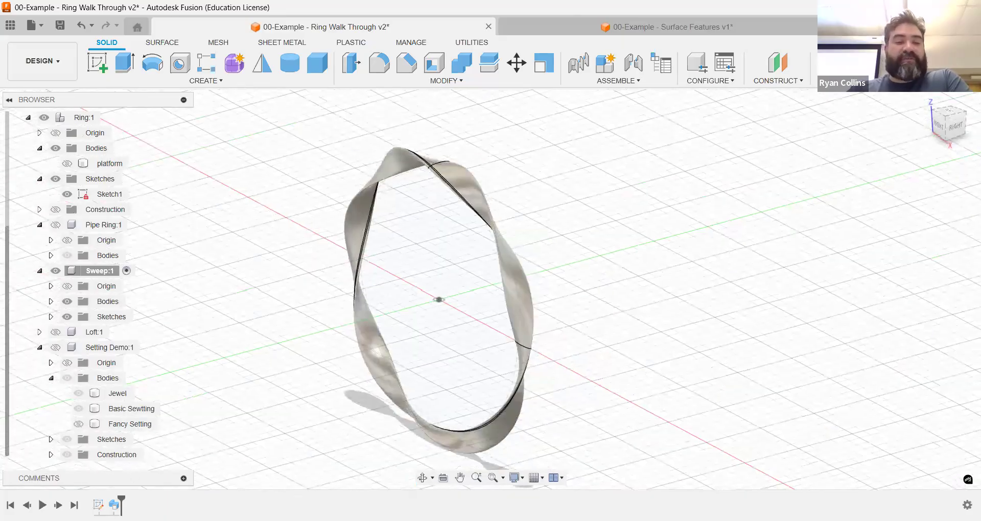
right_click(141, 374)
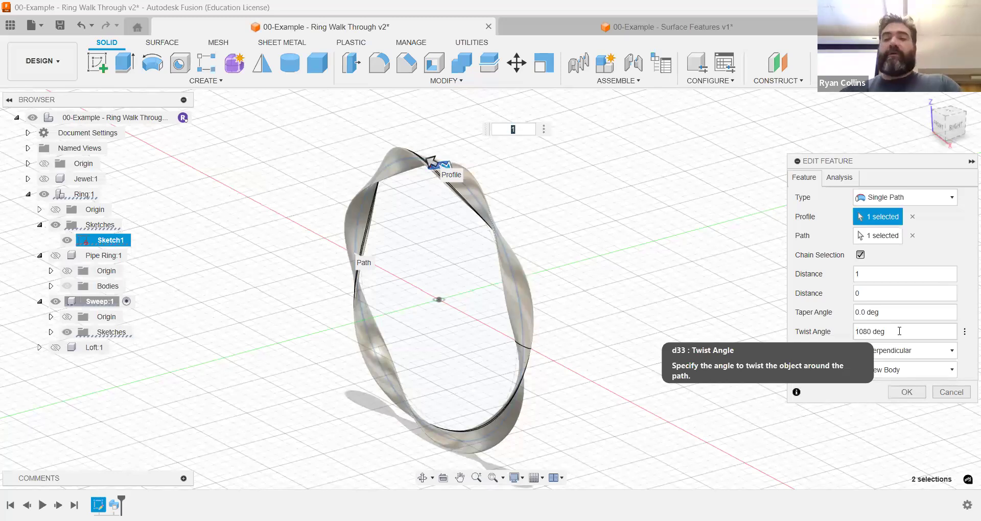
left_click_drag(889, 331, 838, 337)
type("360")
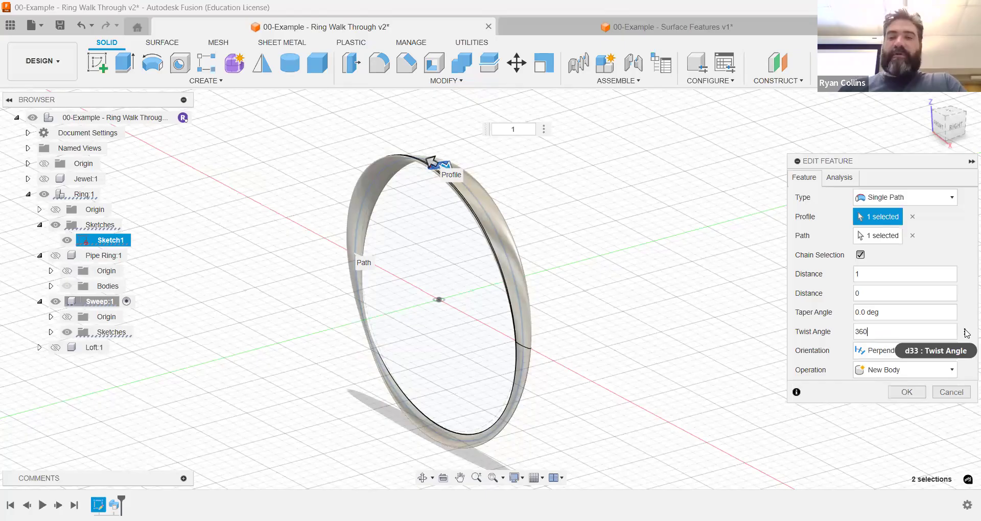
left_click_drag(880, 332, 817, 340)
type("720")
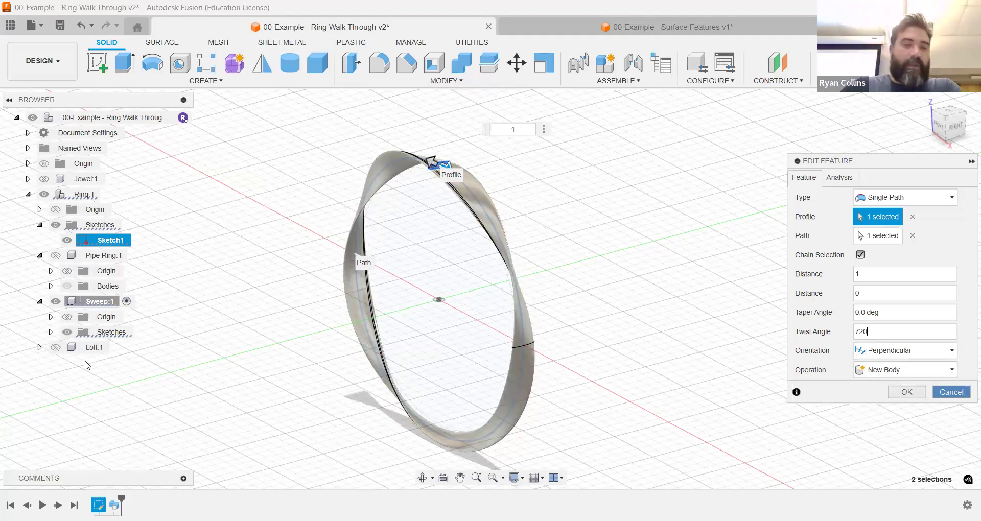
key("Return")
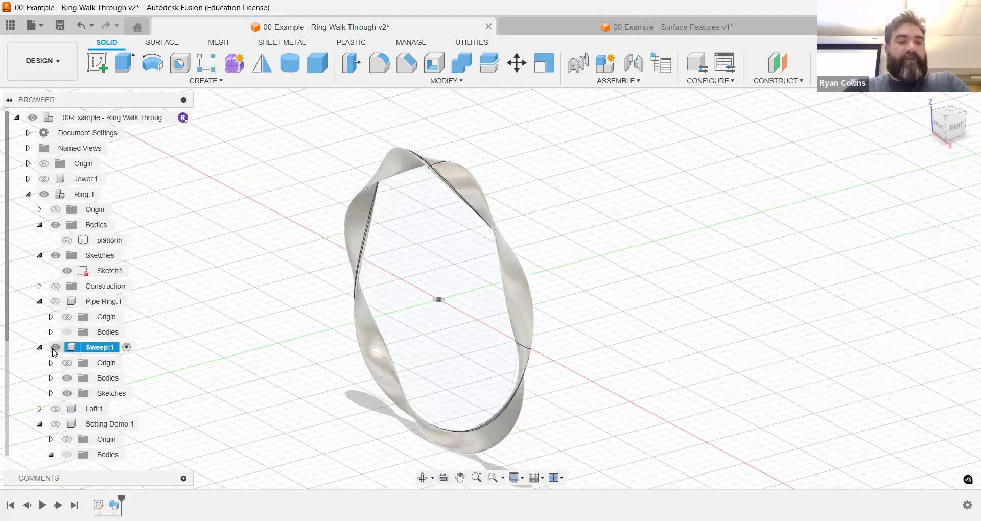
Hide the Sweep component, show the Loft component and make it the active component.
left_click(55, 347)
left_click(55, 409)
left_click(117, 408)
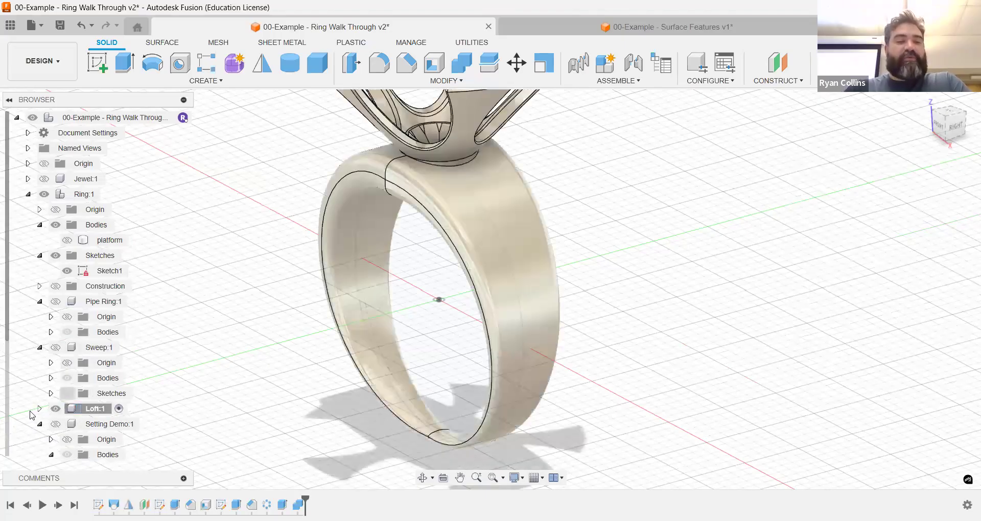
Show the Loft component's Sketch1, hide its bodies and select the rounded rectangular profile at the top of the ring.
left_click(40, 408)
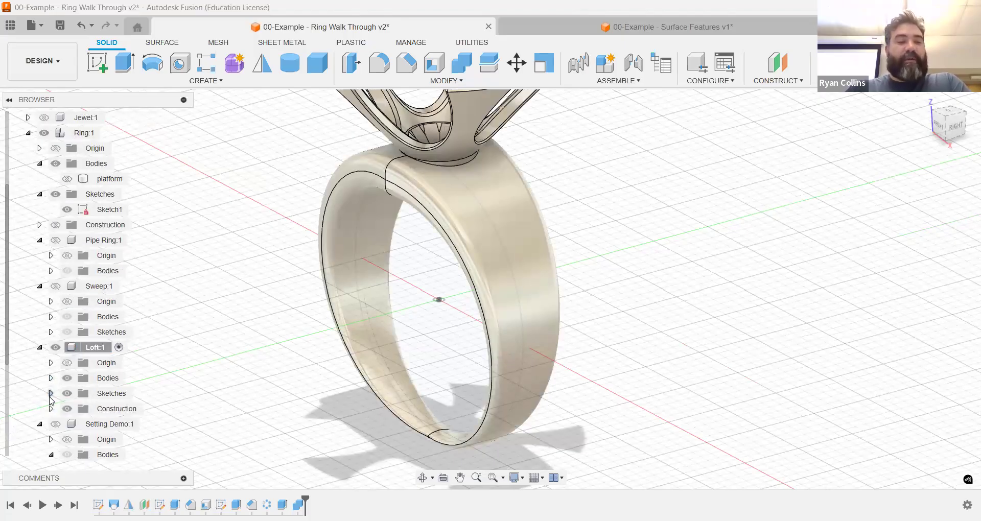
left_click(51, 393)
left_click(78, 409)
left_click(67, 378)
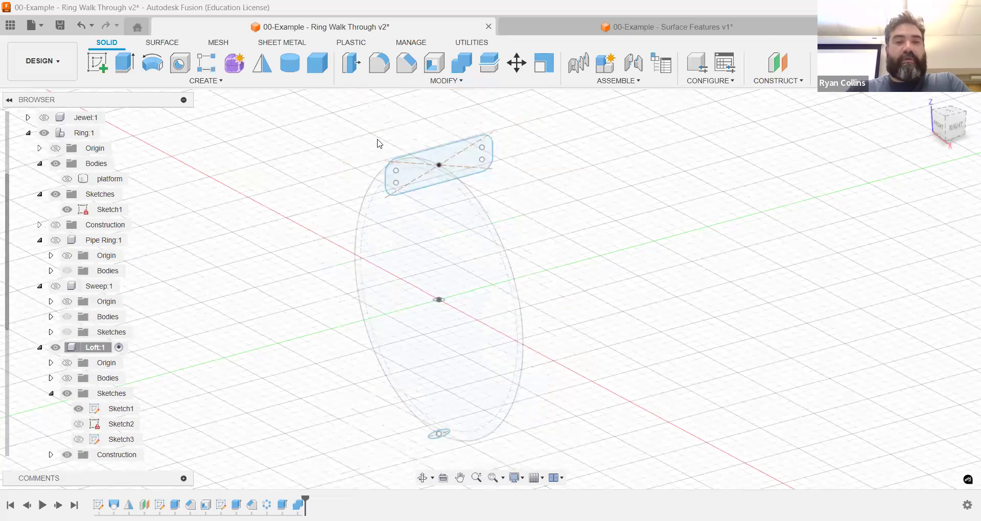
left_click(435, 183)
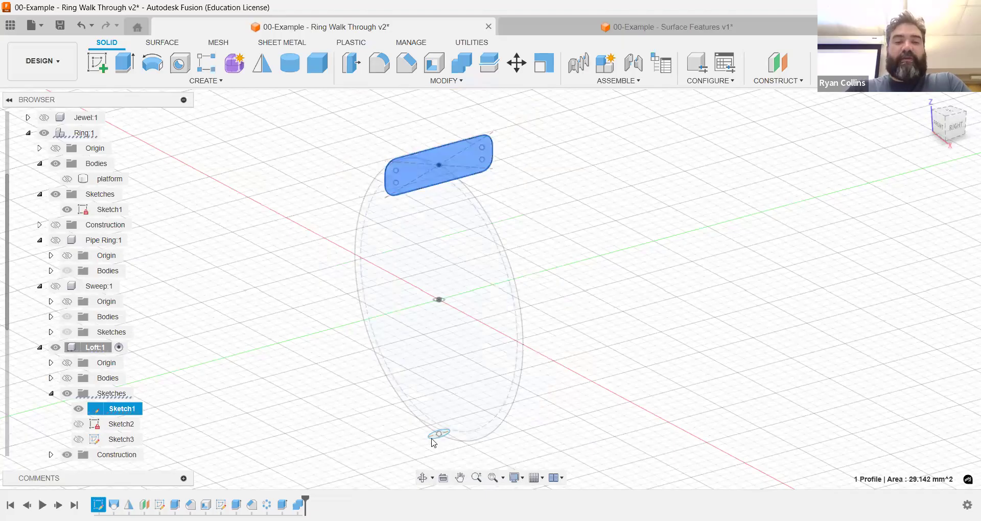
scroll(433, 442, "up", 1)
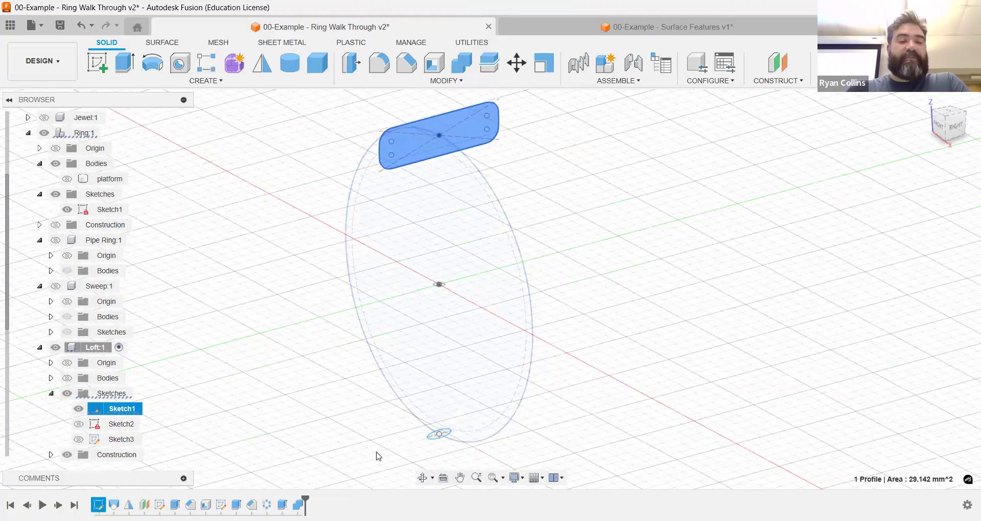
Roll the timeline back to just after the loft feature and show the Loft's bodies to inspect the half band.
mouse_move(305, 498)
left_mouse_down()
mouse_move(111, 496)
mouse_move(121, 497)
left_mouse_up()
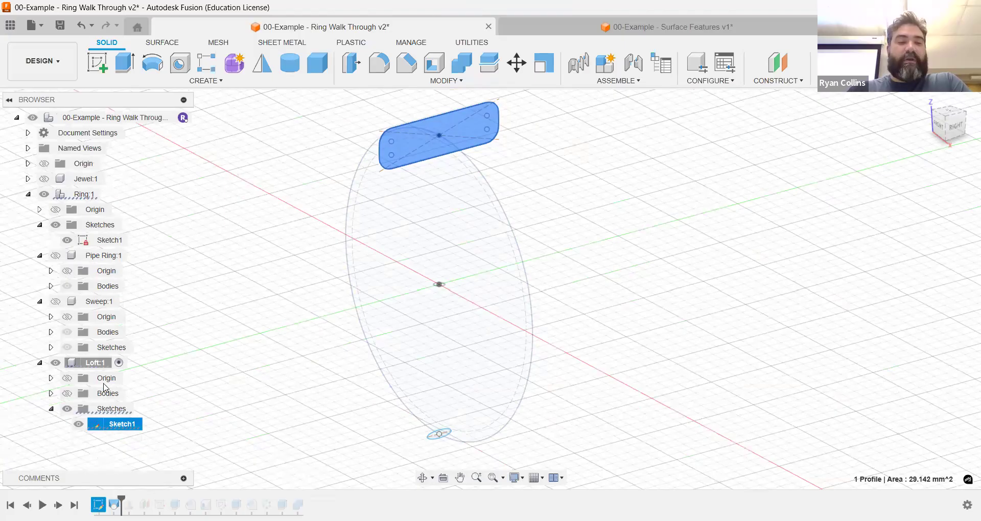
left_click(67, 393)
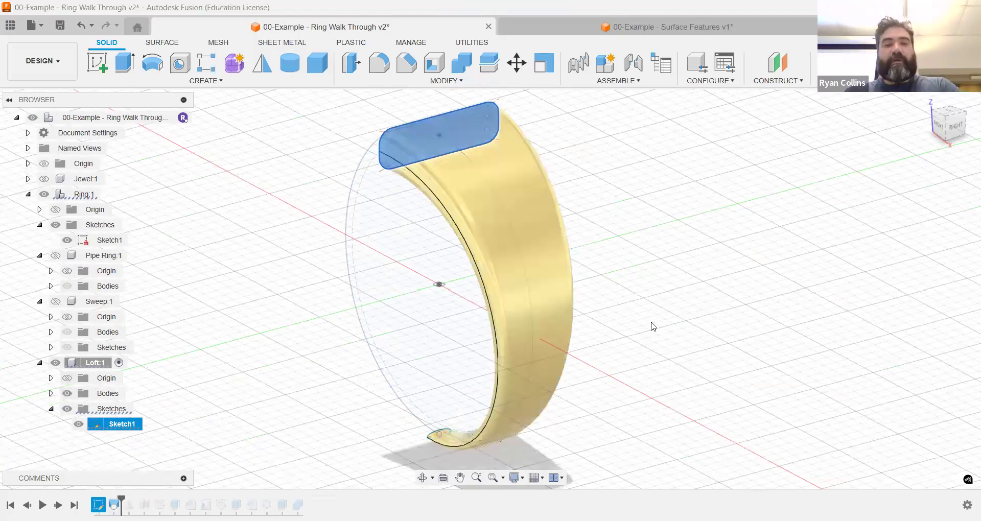
left_click(641, 299)
middle_click_drag(643, 298, 736, 265, "shift")
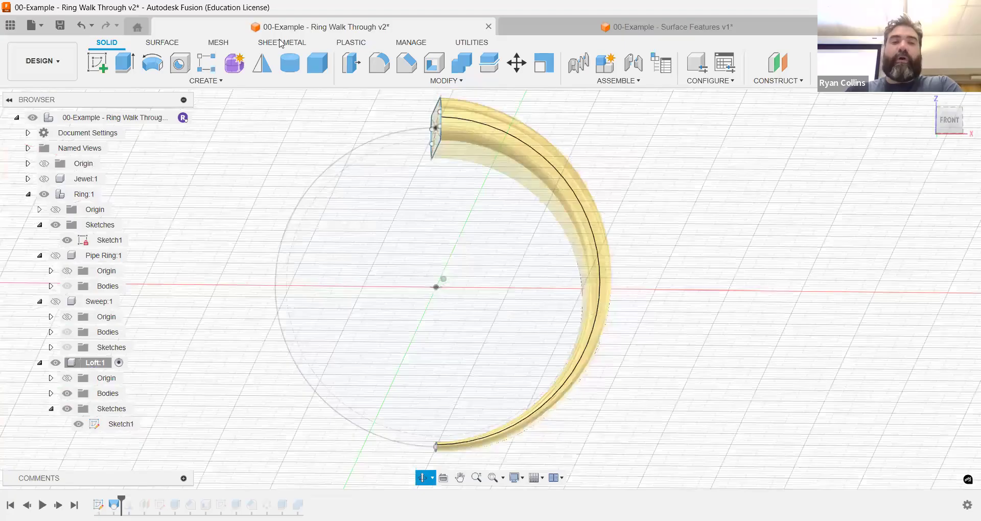
middle_click_drag(279, 40, 394, 104, "shift")
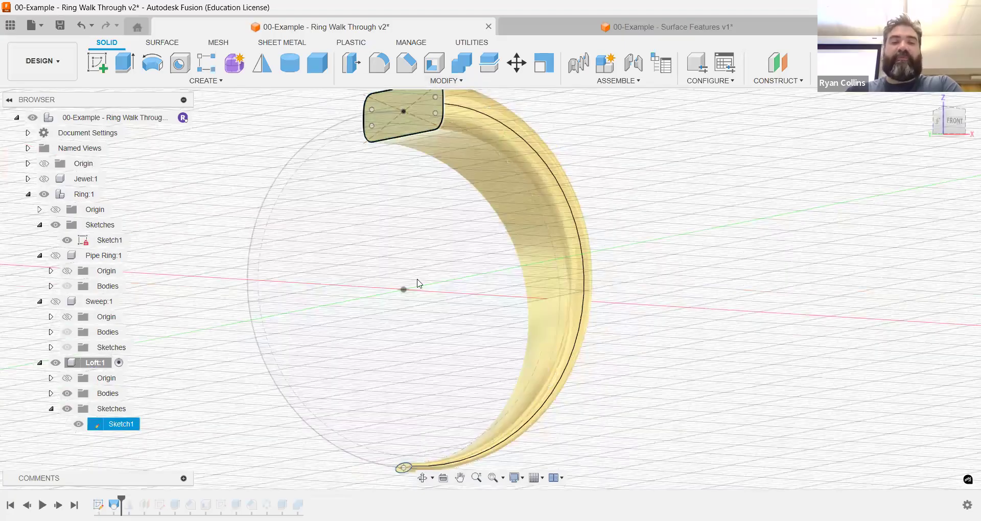
left_click(419, 283)
left_click(292, 365)
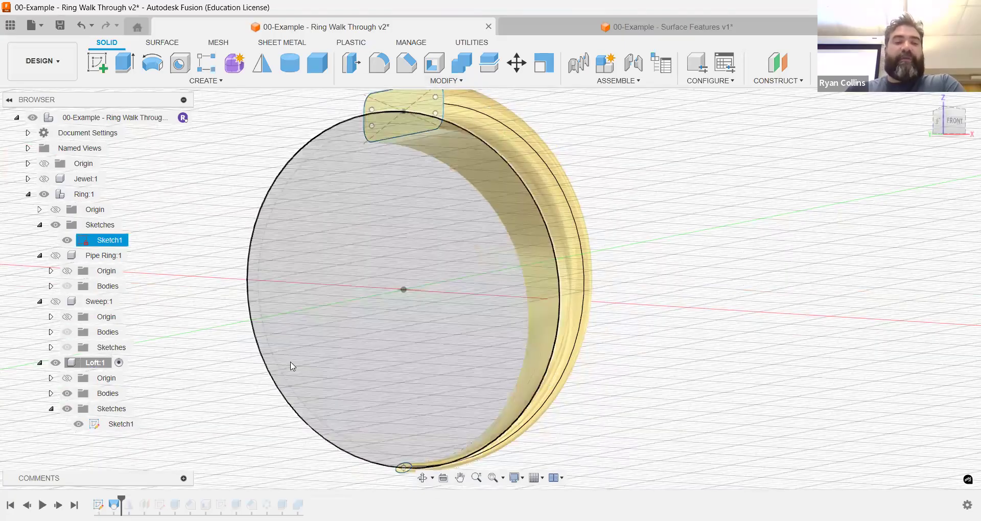
Advance the timeline by one feature to include the mirror and view the full band.
left_click(59, 505)
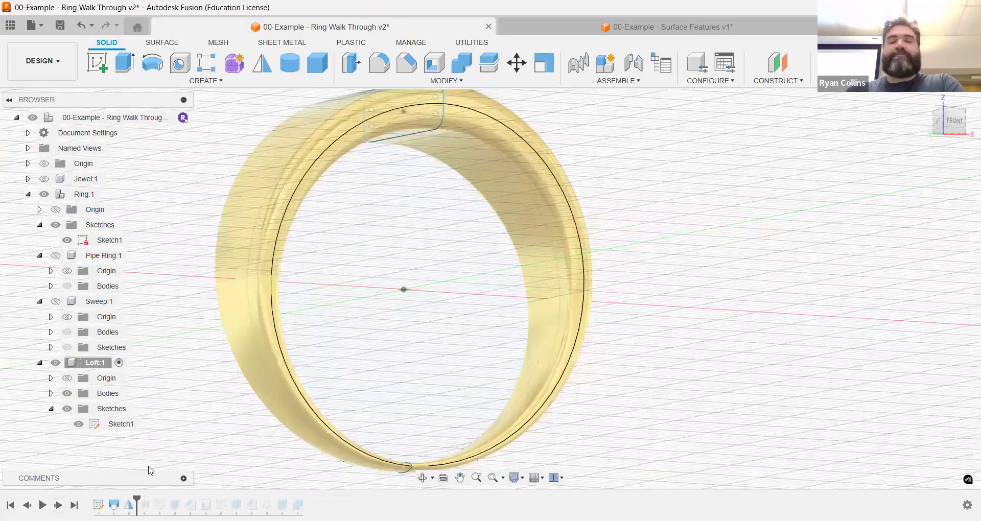
scroll(409, 306, "down", 2)
mouse_move(499, 211)
middle_mouse_down("shift")
mouse_move(453, 262)
mouse_move(430, 262)
middle_mouse_up("shift")
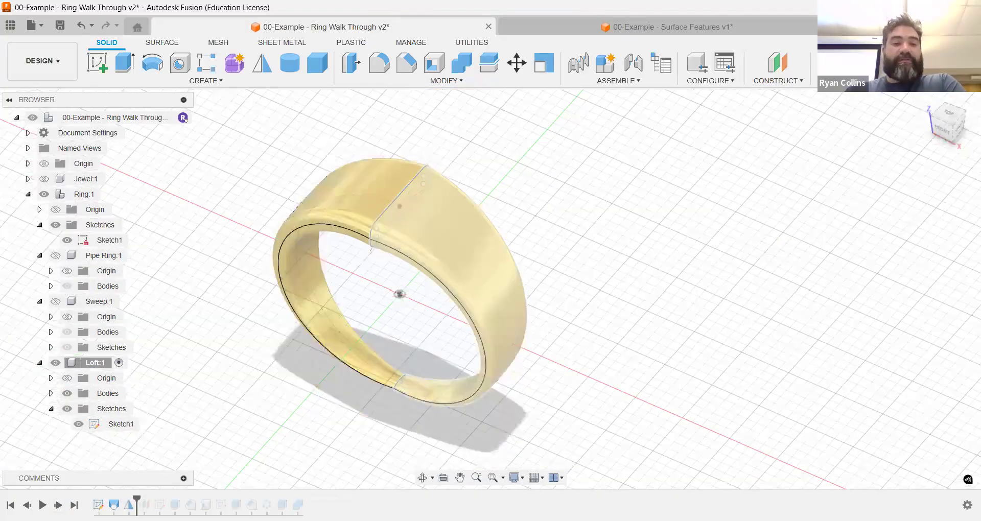
Roll the timeline forward to its end, show the Loft's bodies and inspect the finished ring with its prong setting.
left_click(74, 504)
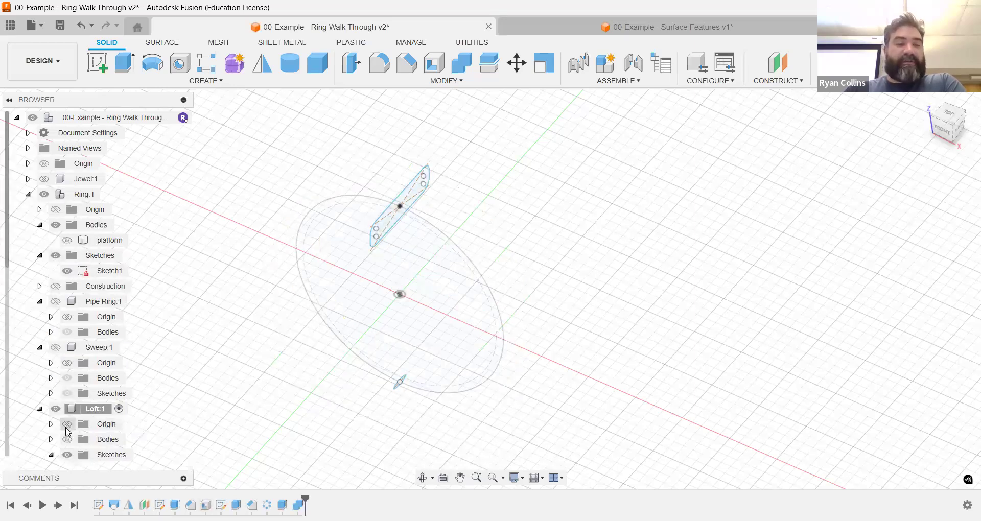
scroll(67, 431, "down", 1)
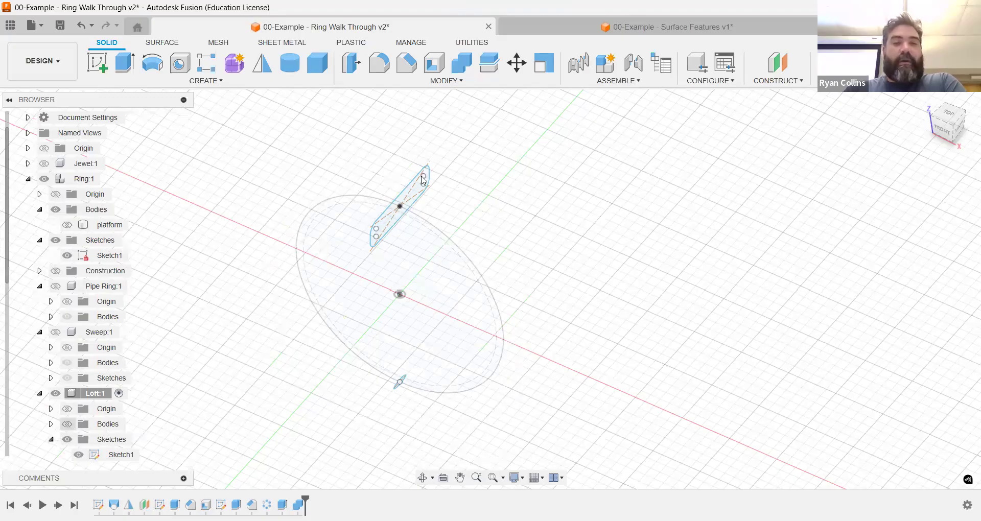
left_click_drag(599, 226, 567, 212)
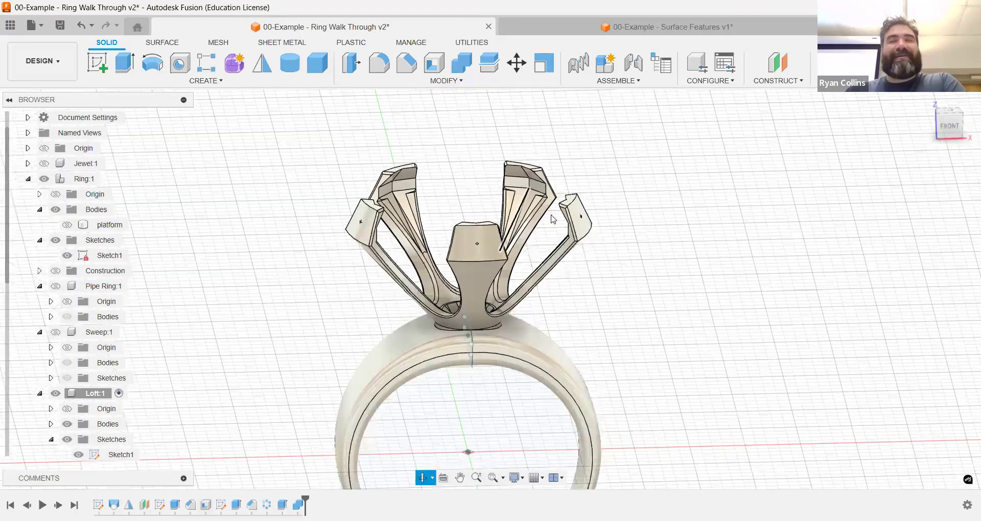
middle_click_drag(381, 220, 353, 222, "shift")
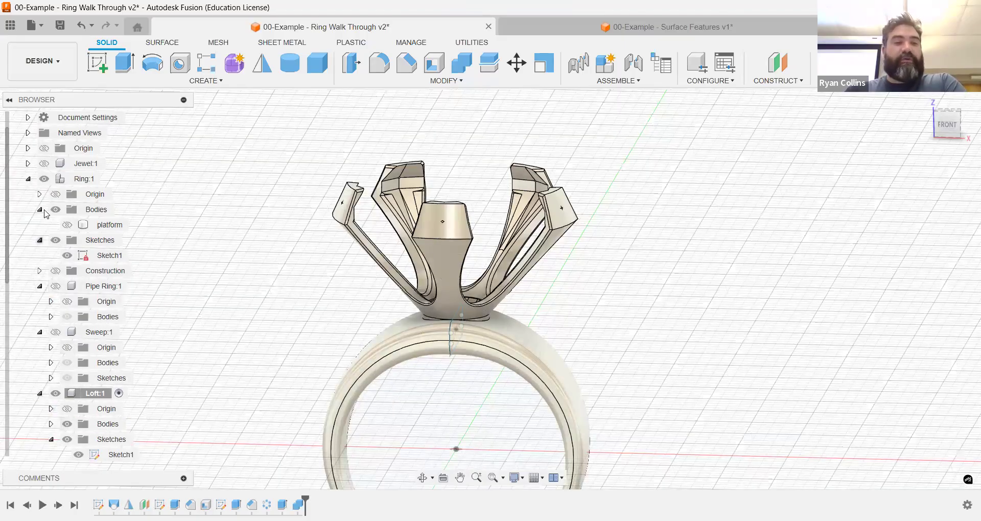
left_click(29, 178)
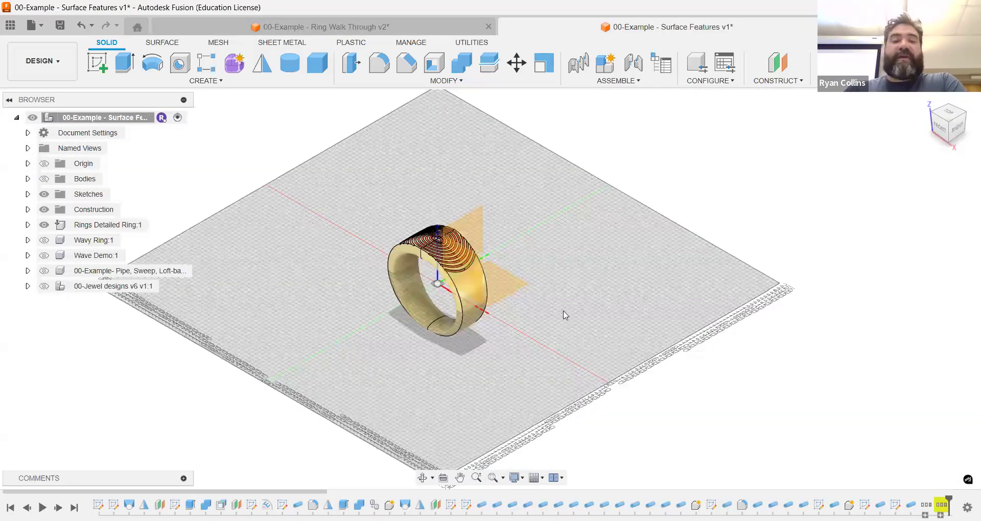
Switch to the Surface Features document, zoom in on the ring and make the Rings Detailed Ring component active.
scroll(535, 335, "up", 5)
middle_click_drag(534, 338, 669, 366)
scroll(652, 351, "down", 1)
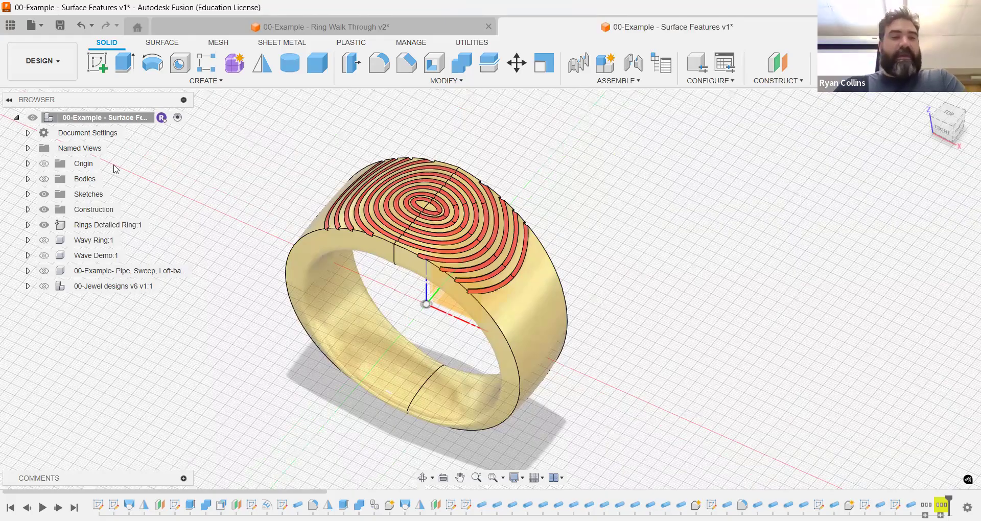
left_click(147, 225)
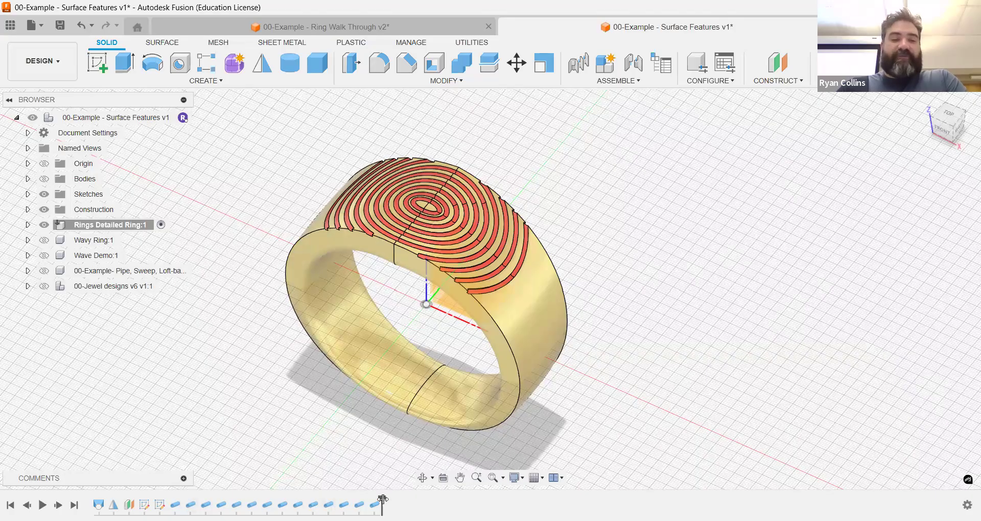
Roll the timeline back to just after the mirror and advance it through the construction plane and the first sketch.
left_click_drag(382, 498, 274, 499)
left_click_drag(135, 500, 121, 501)
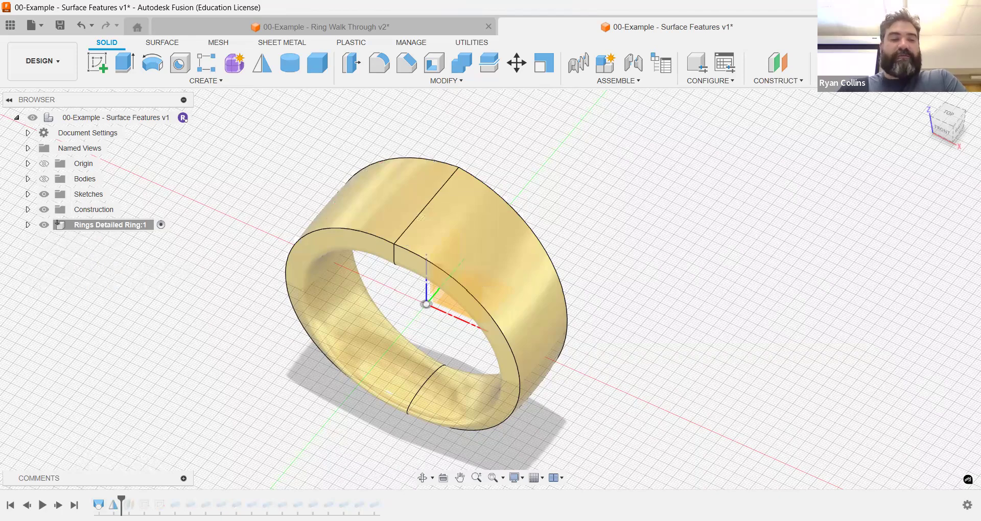
left_click(26, 505)
left_click(59, 504)
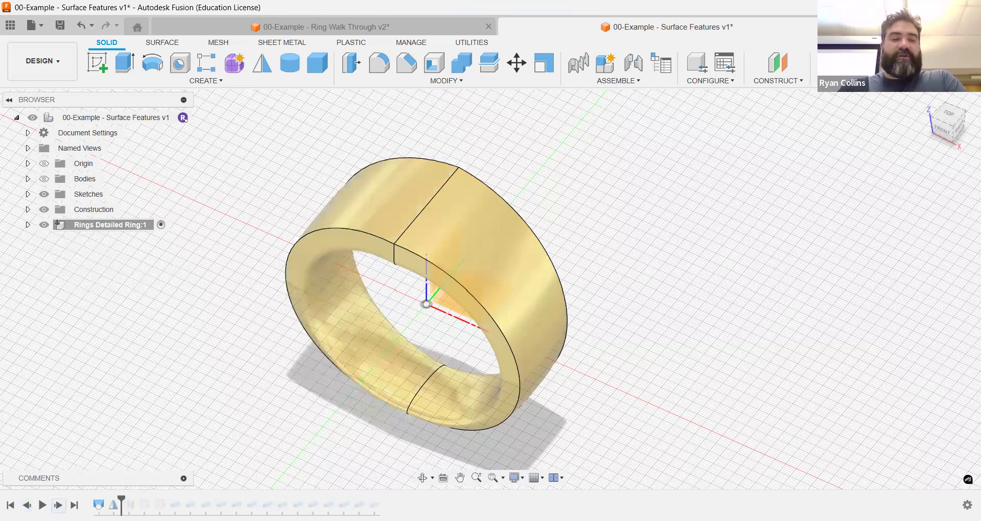
left_click(58, 504)
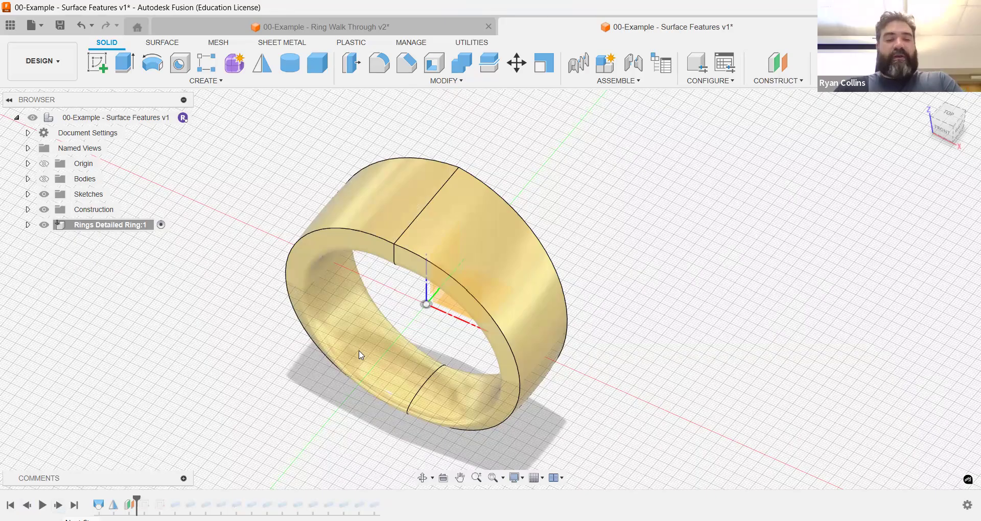
mouse_move(605, 332)
middle_mouse_down("shift")
mouse_move(608, 296)
mouse_move(614, 334)
middle_mouse_up("shift")
left_click(58, 505)
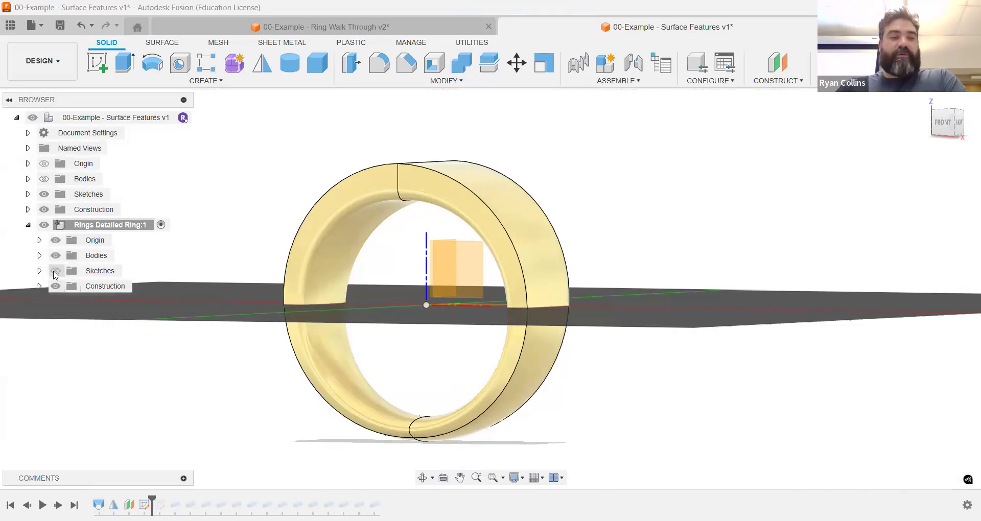
Expand the component's sketches, show the Concentric Circles sketch and examine the circles above the band.
left_click(39, 271)
left_click(67, 288)
middle_click_drag(548, 204, 572, 197, "shift")
scroll(572, 198, "up", 5)
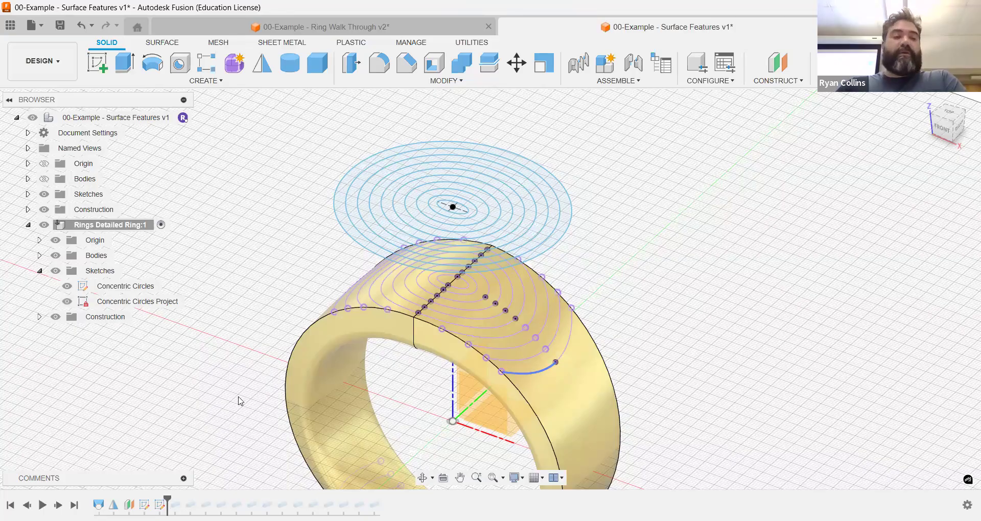
Hide the Concentric Circles sketch, look up the Pipe command and select the outermost projected curve on the band.
left_click(74, 287)
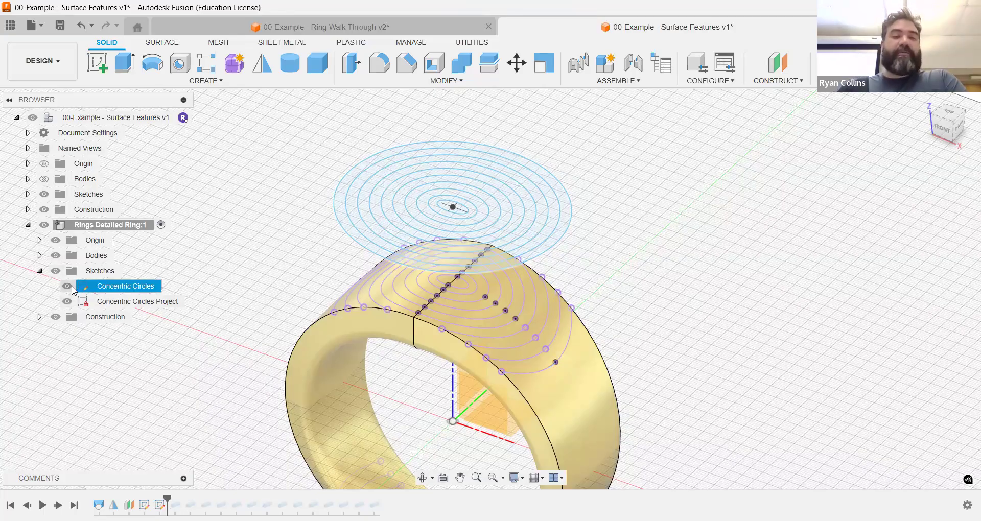
left_click(67, 286)
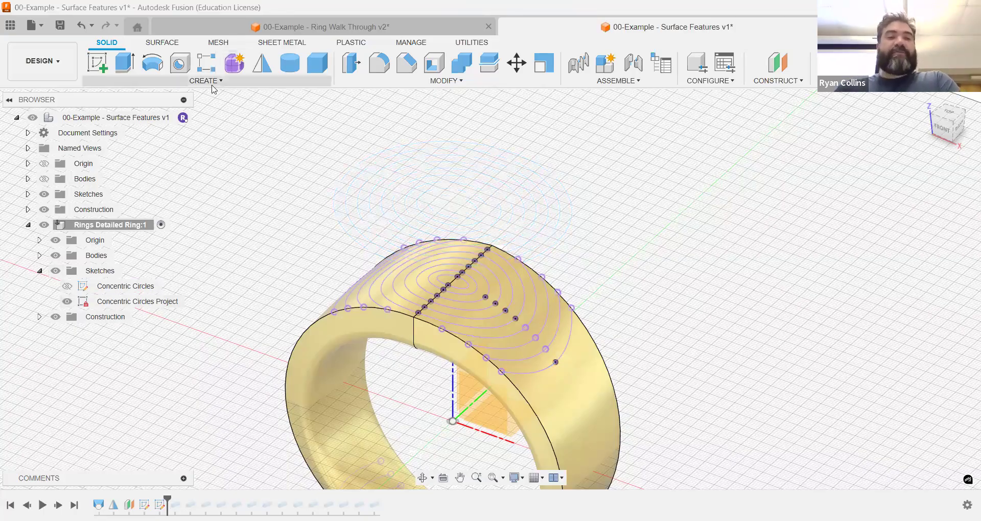
left_click(206, 80)
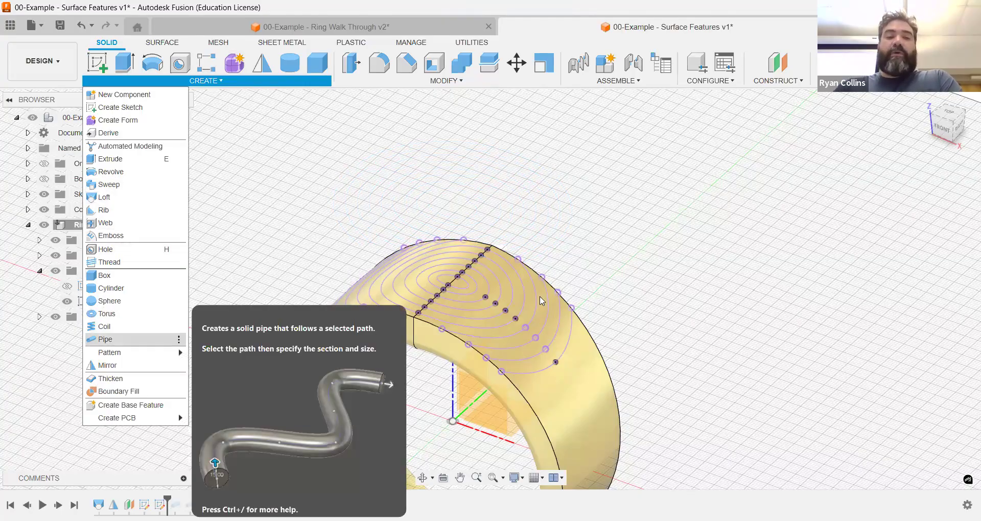
left_click(543, 367)
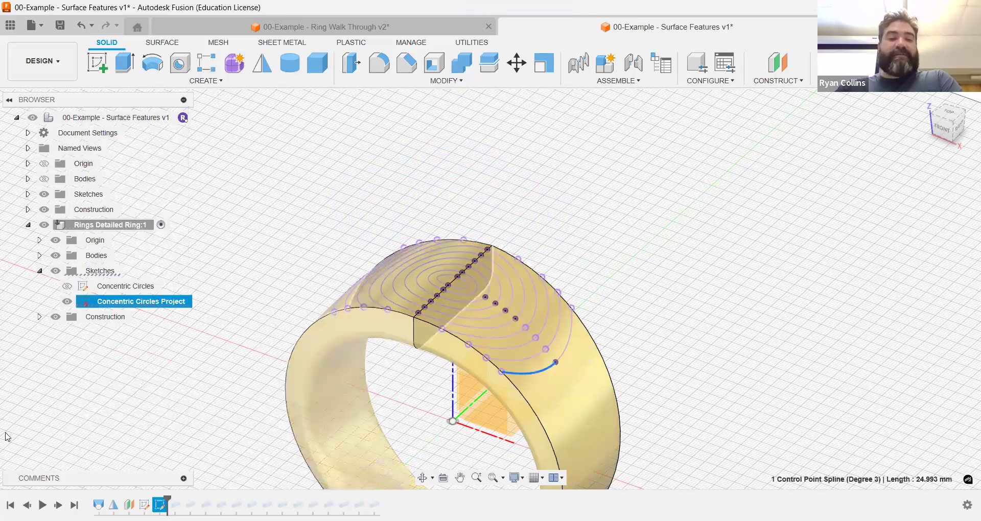
Advance the timeline through the pipe features one by one and on to the end to review the concentric grooves.
left_click(58, 505)
left_click(58, 505)
left_click(58, 506)
left_click(58, 505)
left_click(58, 505)
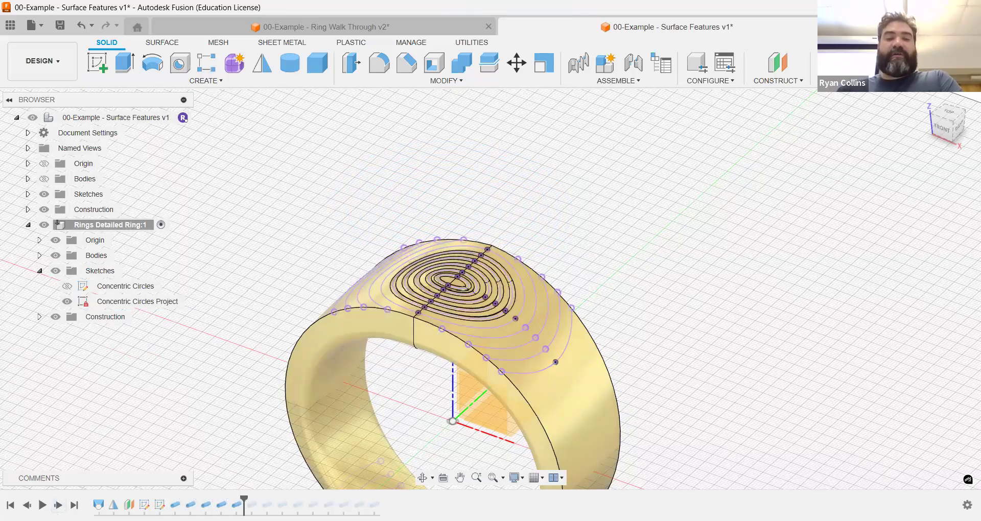
left_click(58, 505)
left_click(58, 505)
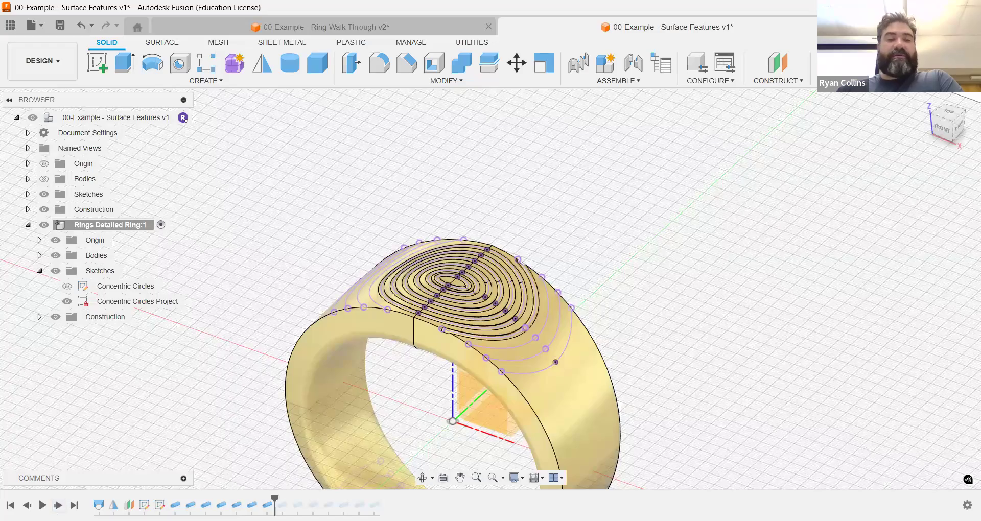
left_click(58, 505)
left_click(59, 505)
left_click(58, 505)
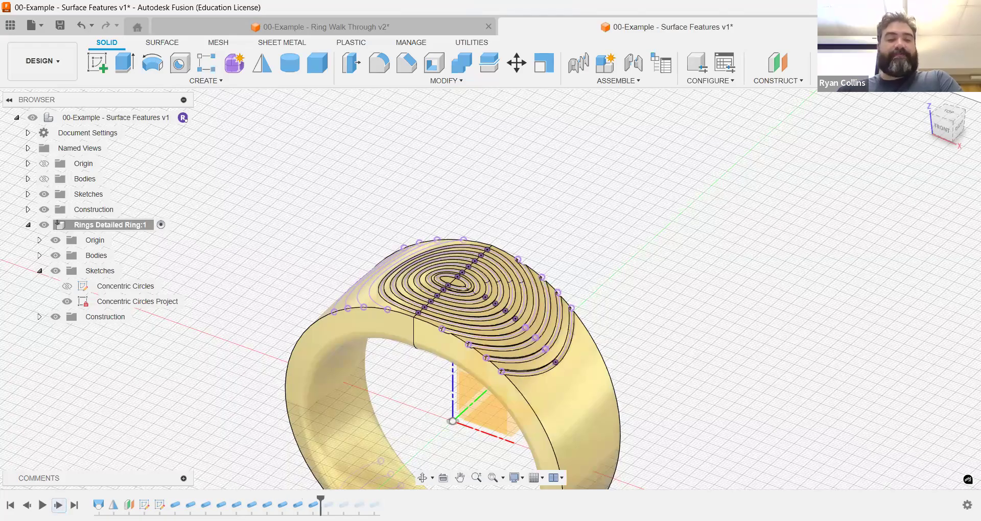
left_click(74, 505)
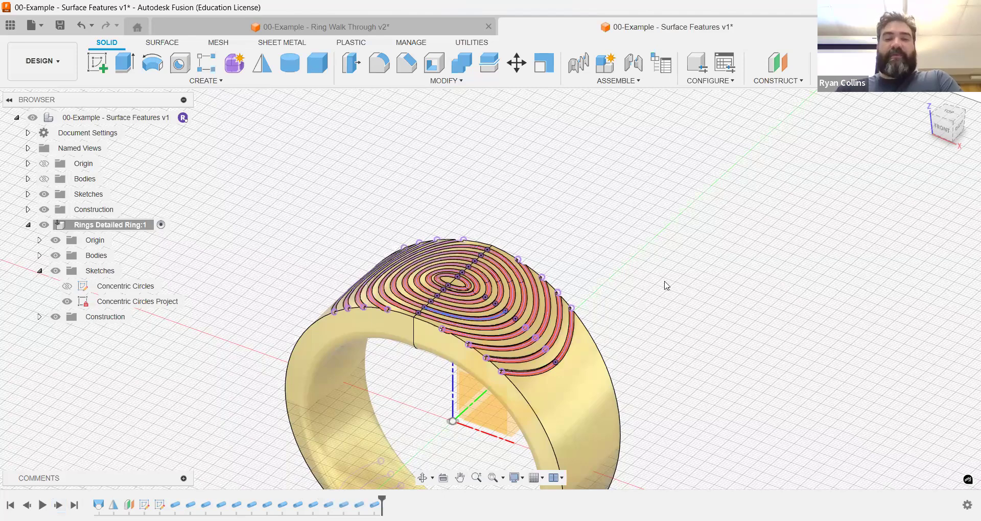
Hide the Concentric Circles Project sketch, inspect the finished ring and make the top-level component active again.
left_click(72, 306)
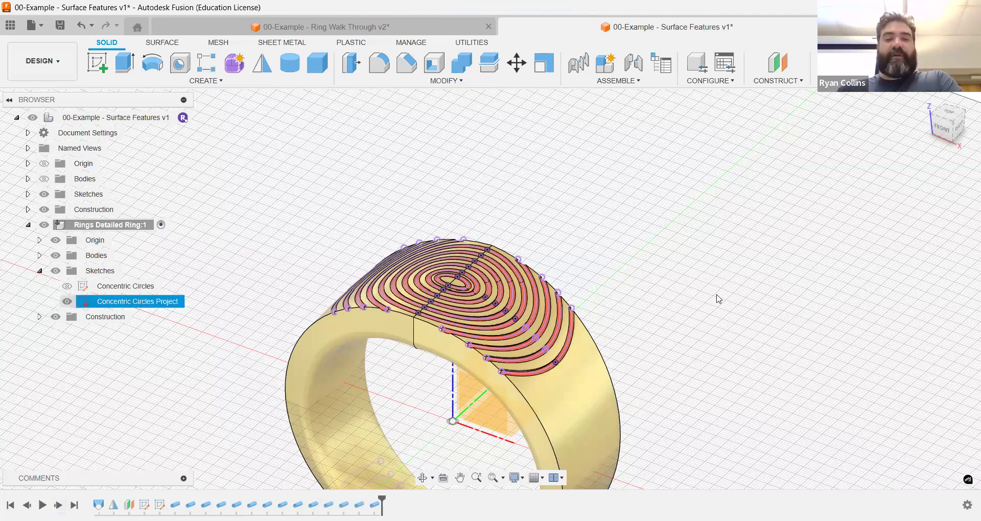
middle_click_drag(636, 276, 681, 204)
scroll(681, 204, "up", 1)
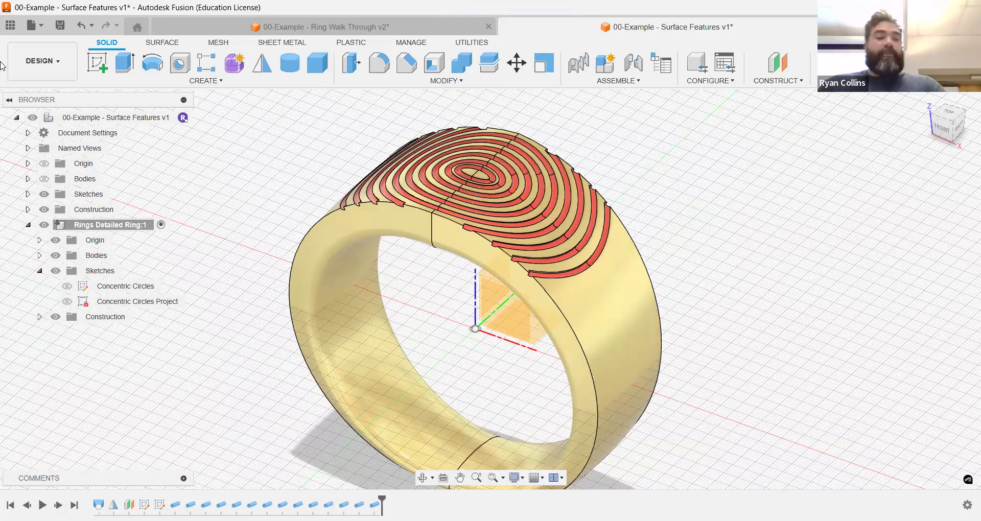
left_click(28, 224)
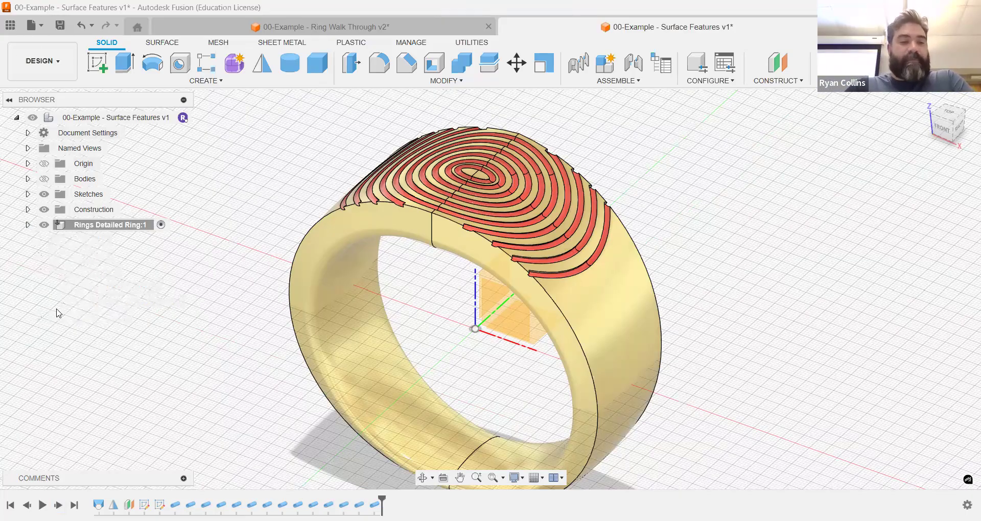
left_click(182, 117)
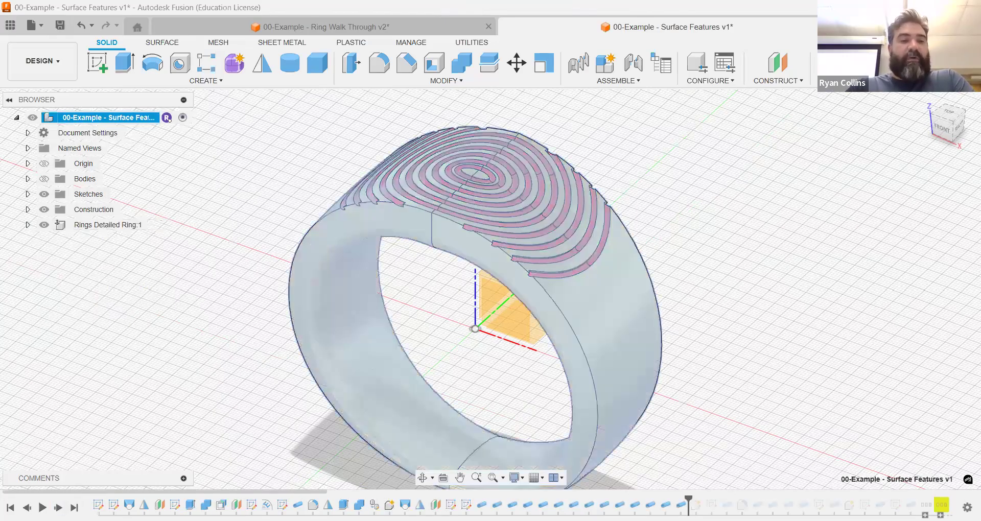
Hide the Rings Detailed Ring component, show the Wavy Ring component and inspect it from the side.
left_click(50, 225)
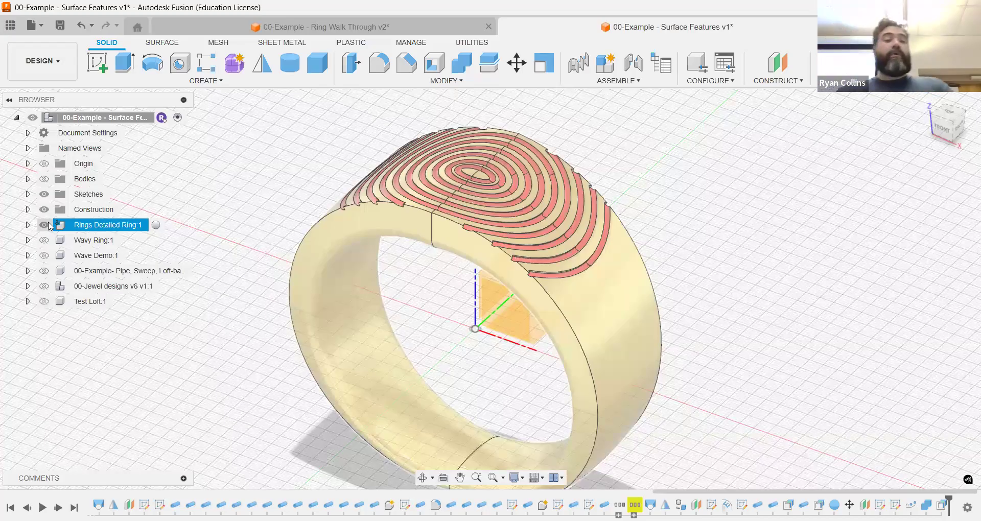
left_click(47, 225)
left_click(49, 242)
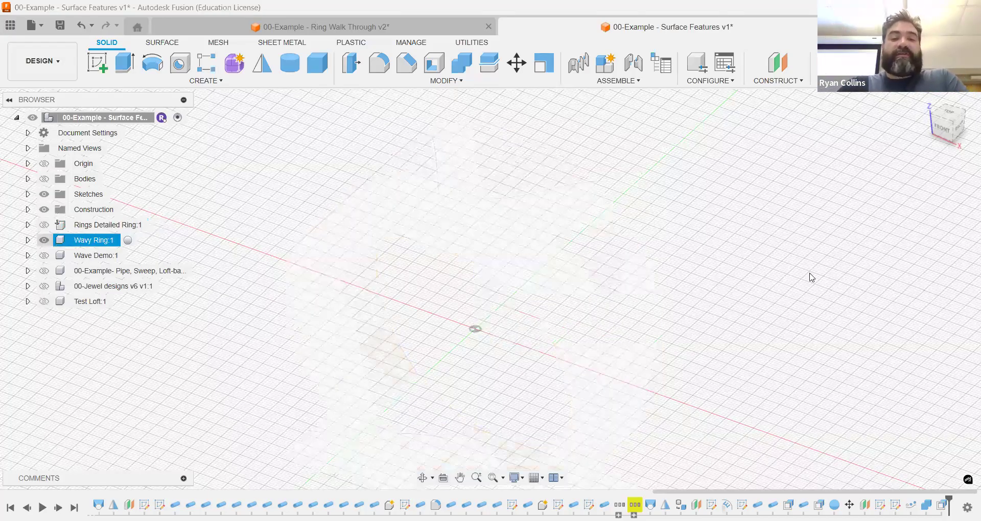
scroll(806, 279, "down", 5)
mouse_move(723, 282)
middle_mouse_down("shift")
mouse_move(795, 278)
mouse_move(695, 286)
mouse_move(735, 281)
middle_mouse_up("shift")
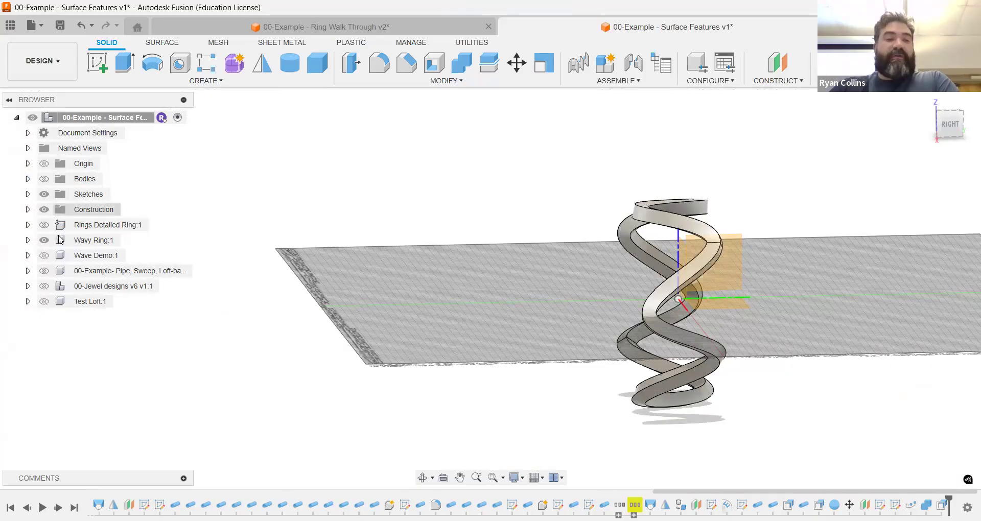
Show the Wave Demo component, hide the Wavy Ring and examine the demo's open wave shape at an angle.
left_click(44, 255)
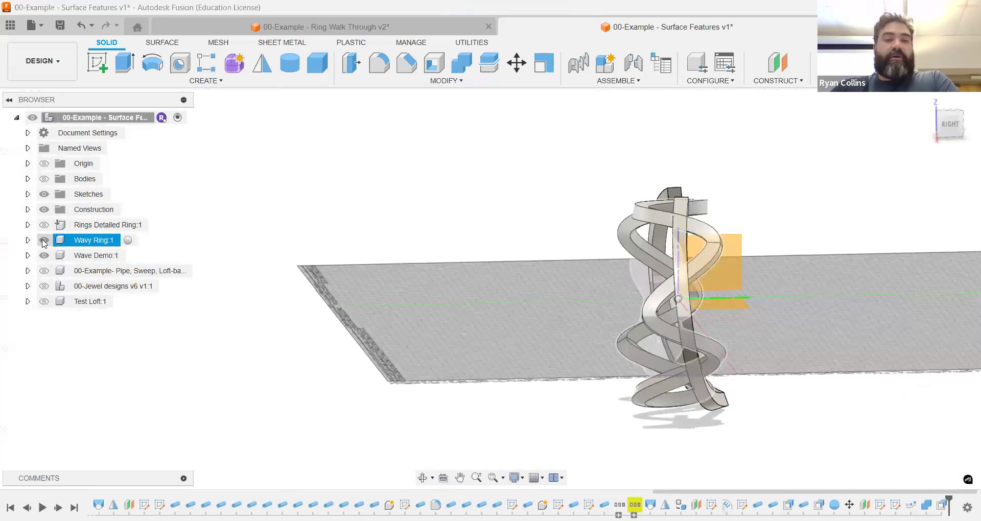
left_click(43, 241)
mouse_move(384, 273)
middle_mouse_down("shift")
mouse_move(457, 279)
mouse_move(350, 272)
mouse_move(440, 274)
mouse_move(410, 289)
middle_mouse_up("shift")
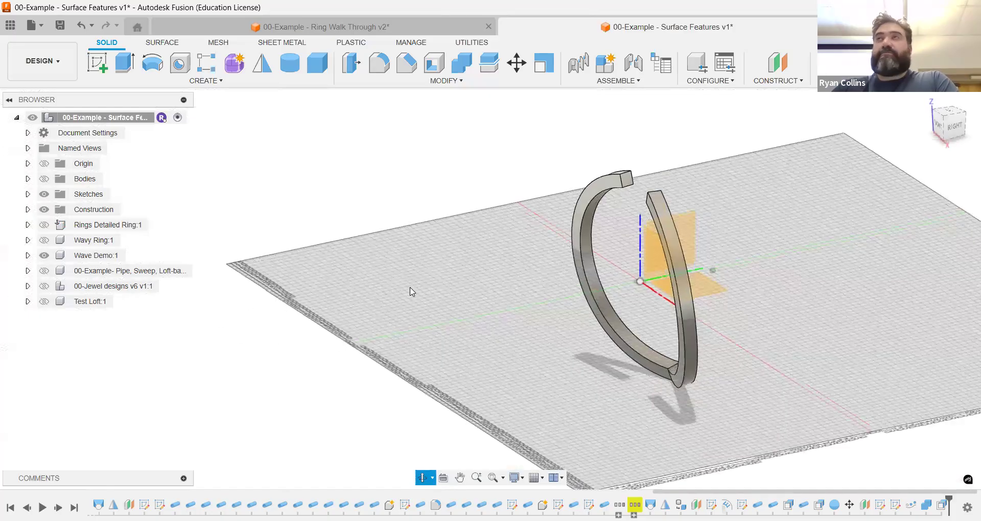
left_click(46, 260)
key("Escape")
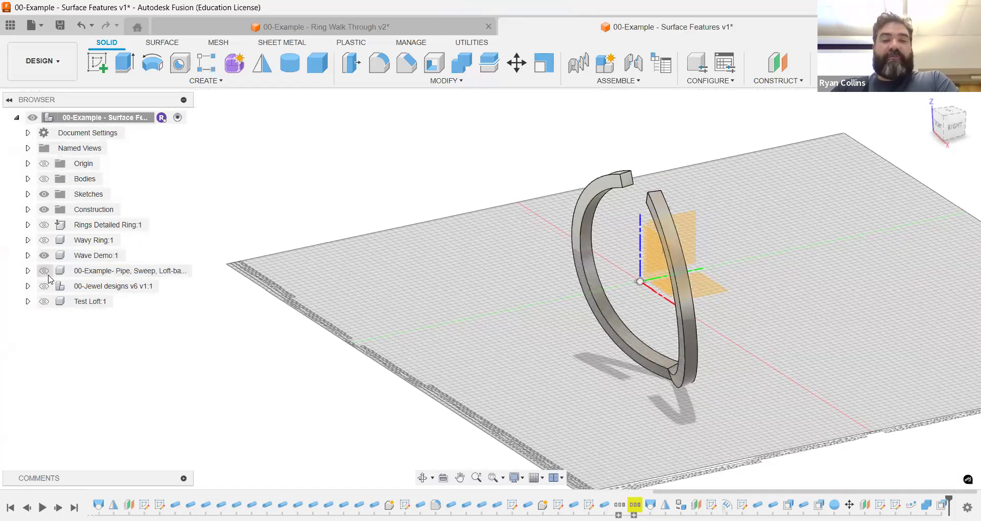
Hide the Wave Demo component, show the Wavy Ring again and make it the active component.
left_click(45, 255)
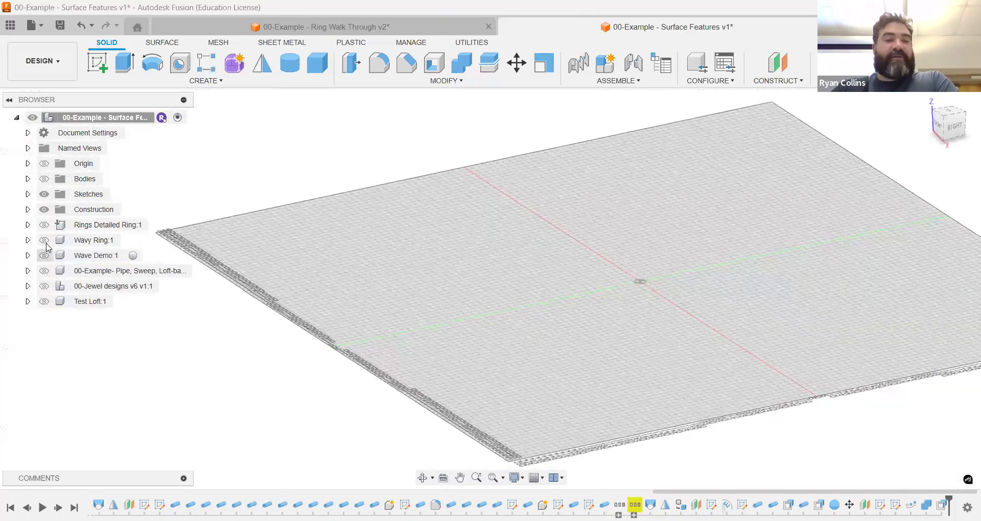
left_click(45, 240)
left_click(99, 239)
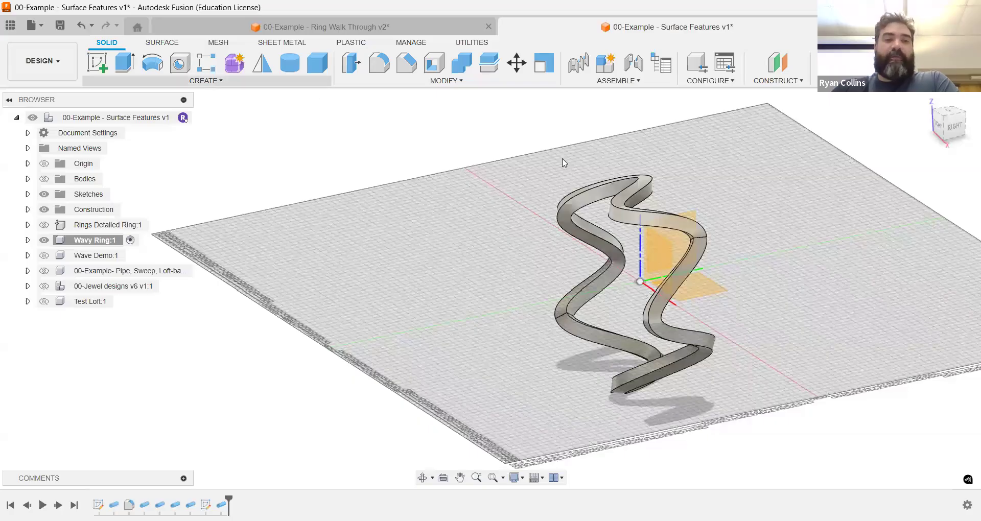
left_click(579, 204)
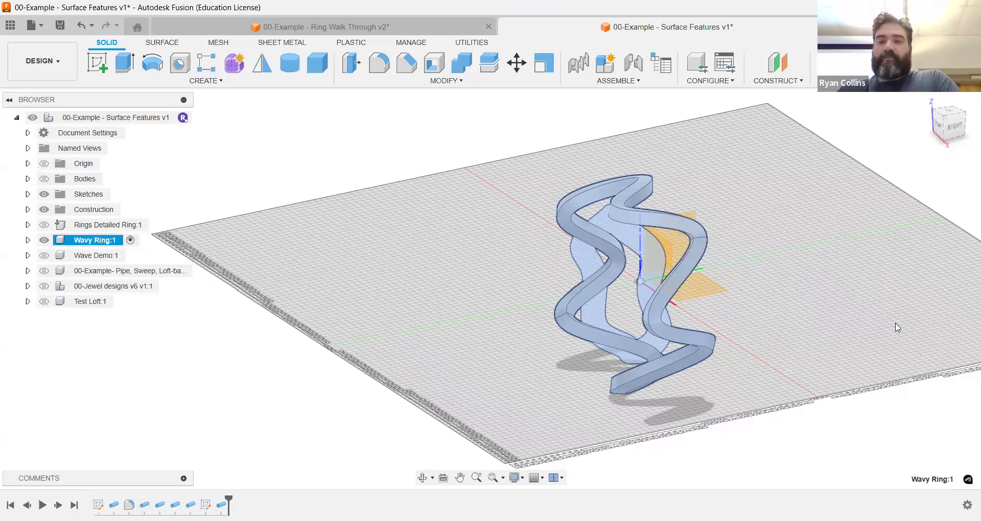
key("m")
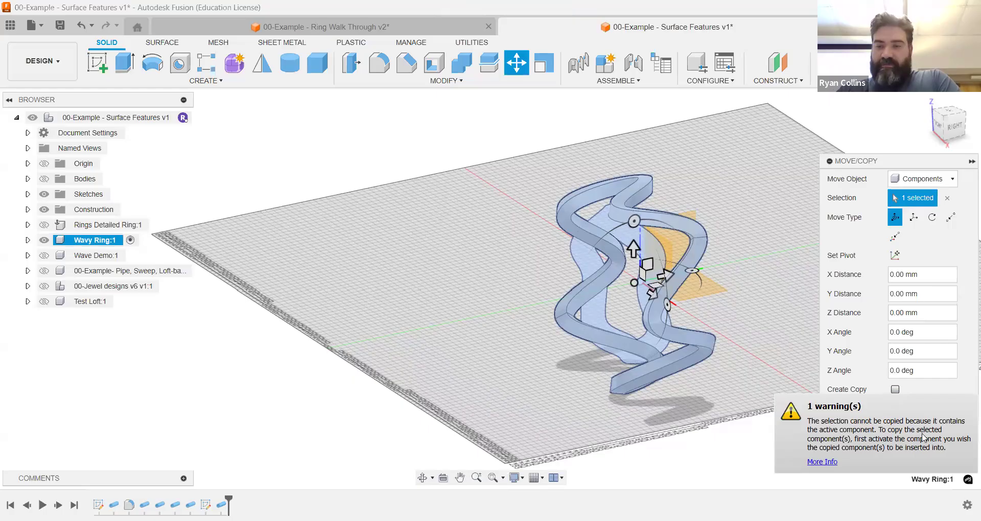
left_click(28, 240)
left_click(27, 240)
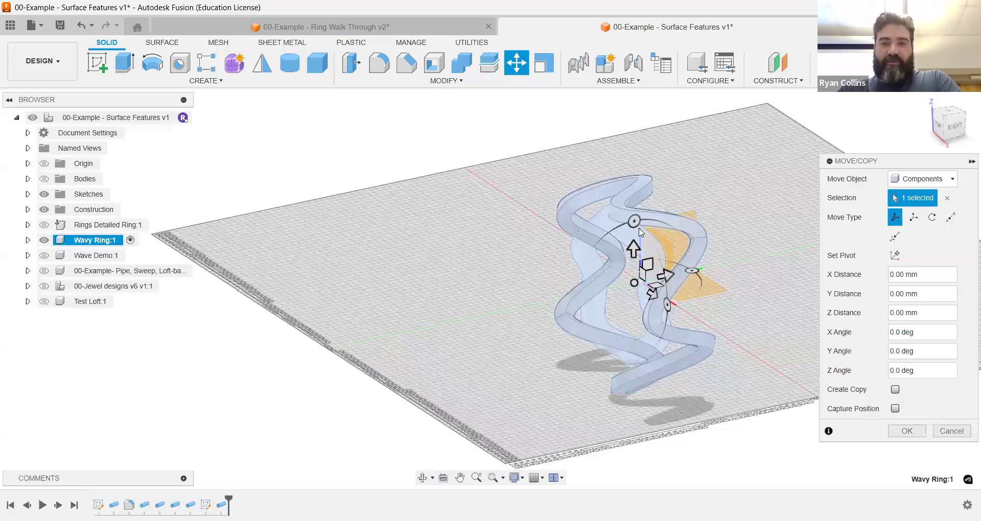
left_click_drag(655, 264, 653, 254)
key("ctrl+z")
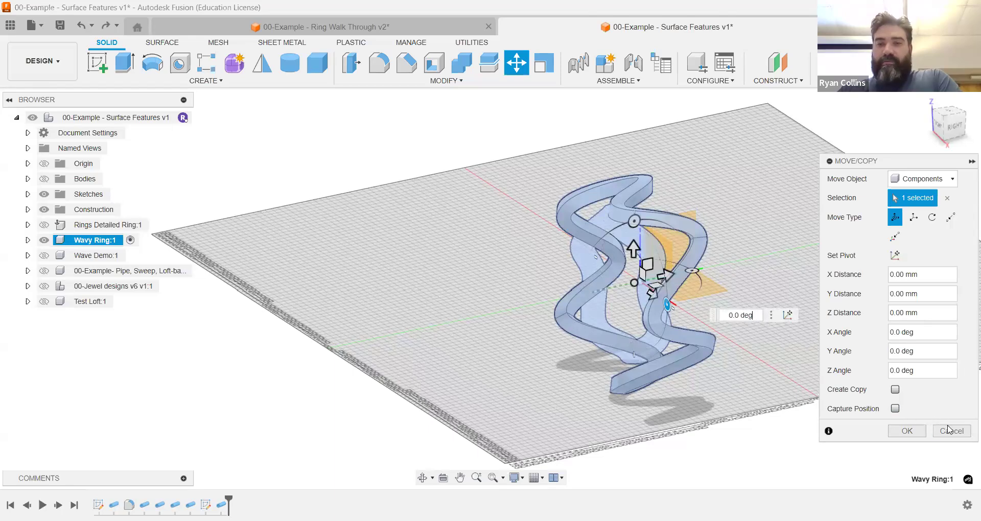
key("Escape")
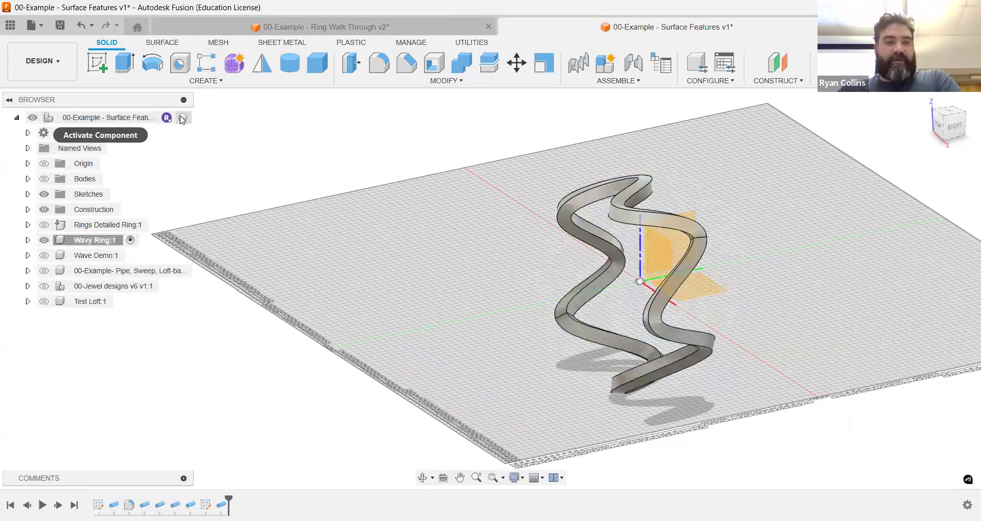
Activate the top-level component and create a copy of the Wavy Ring rotated -30 degrees about the Y axis.
left_click(589, 199)
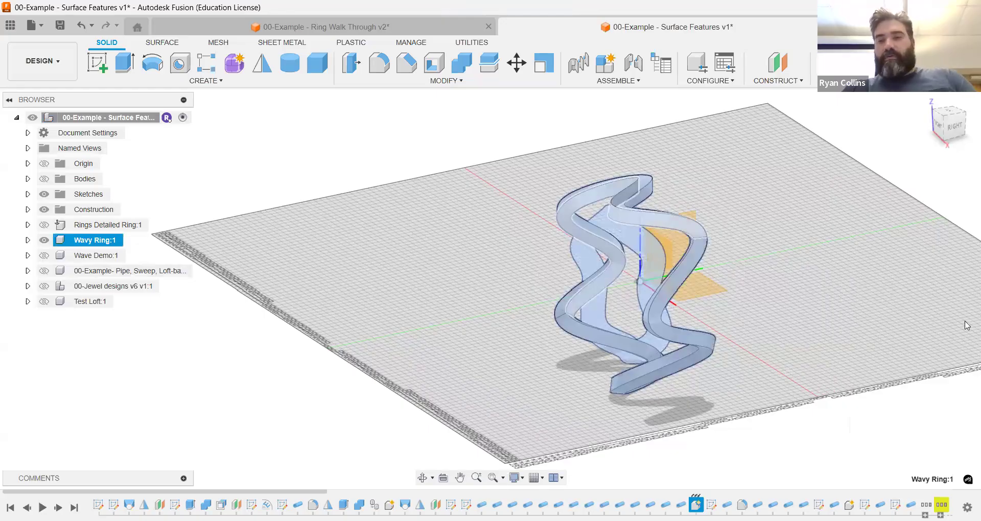
key("m")
left_click(895, 389)
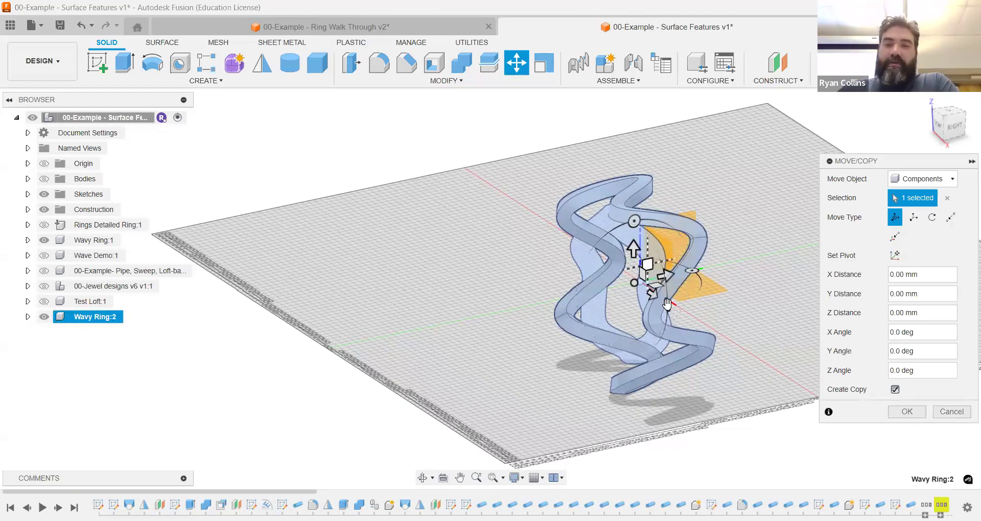
left_click_drag(661, 280, 659, 277)
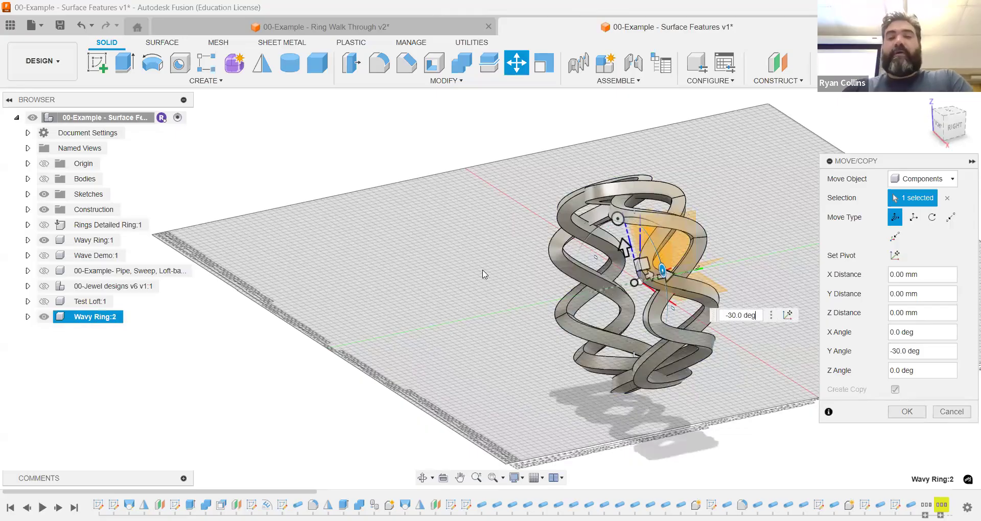
middle_click_drag(628, 251, 518, 274, "shift")
left_click(908, 414)
mouse_move(785, 267)
middle_mouse_down("shift")
mouse_move(692, 242)
mouse_move(728, 241)
mouse_move(712, 234)
mouse_move(713, 248)
mouse_move(740, 254)
mouse_move(680, 242)
mouse_move(708, 262)
mouse_move(795, 275)
middle_mouse_up("shift")
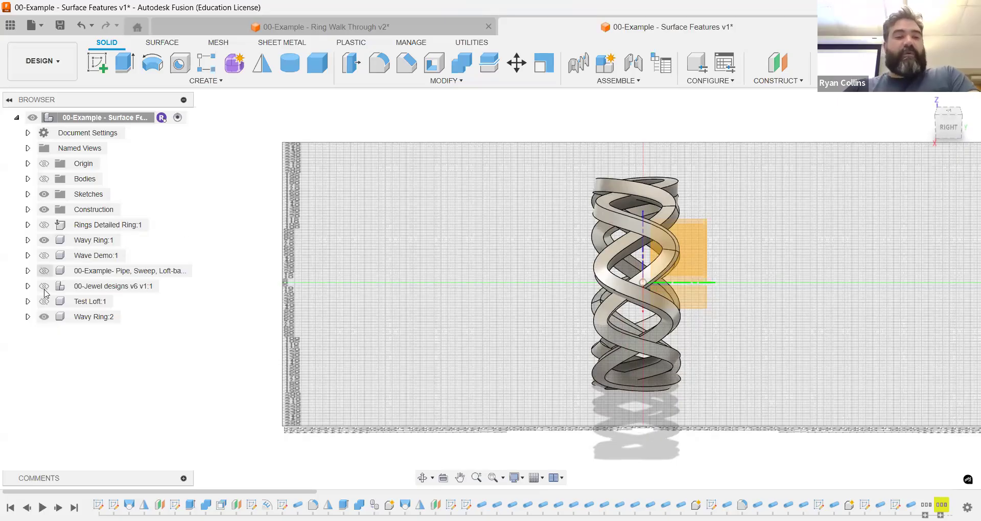
Hide both the original Wavy Ring and its rotated copy.
left_click(52, 241)
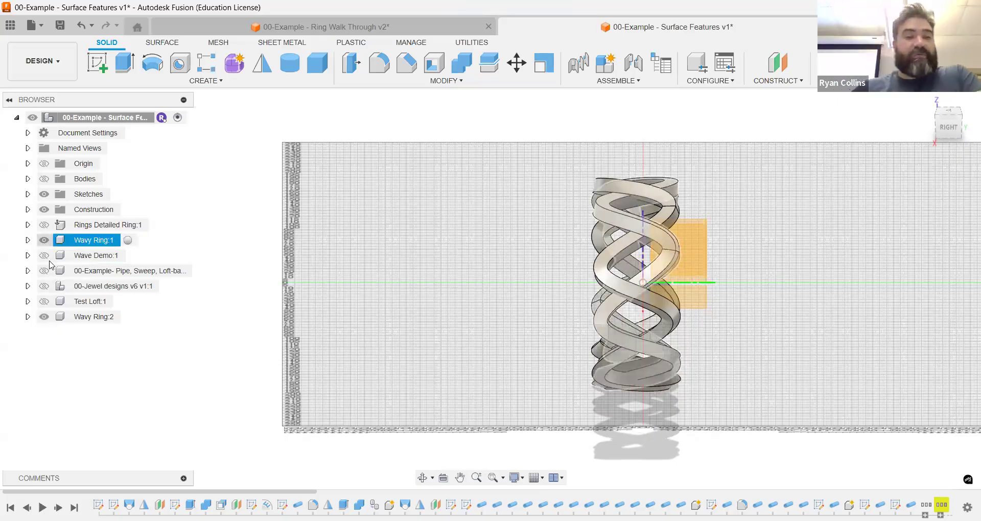
left_click(44, 240)
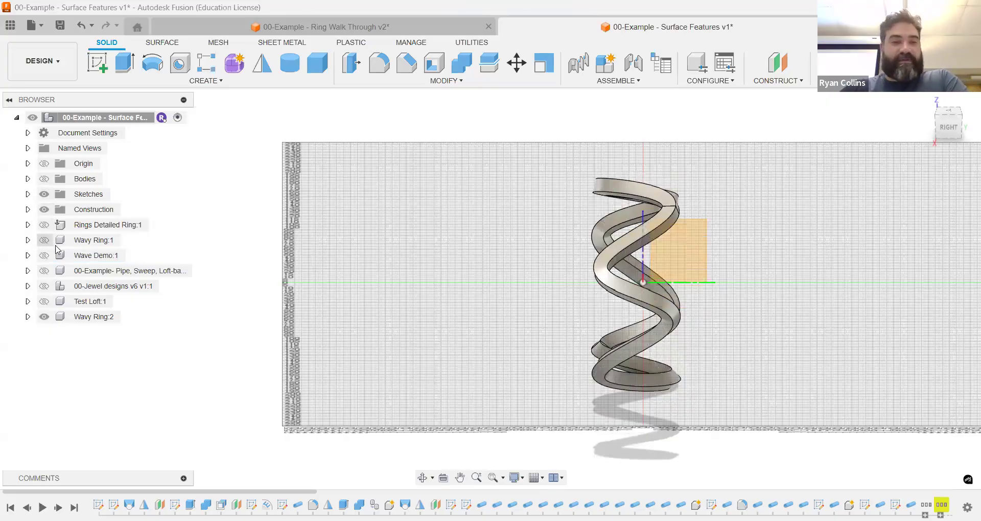
left_click(42, 320)
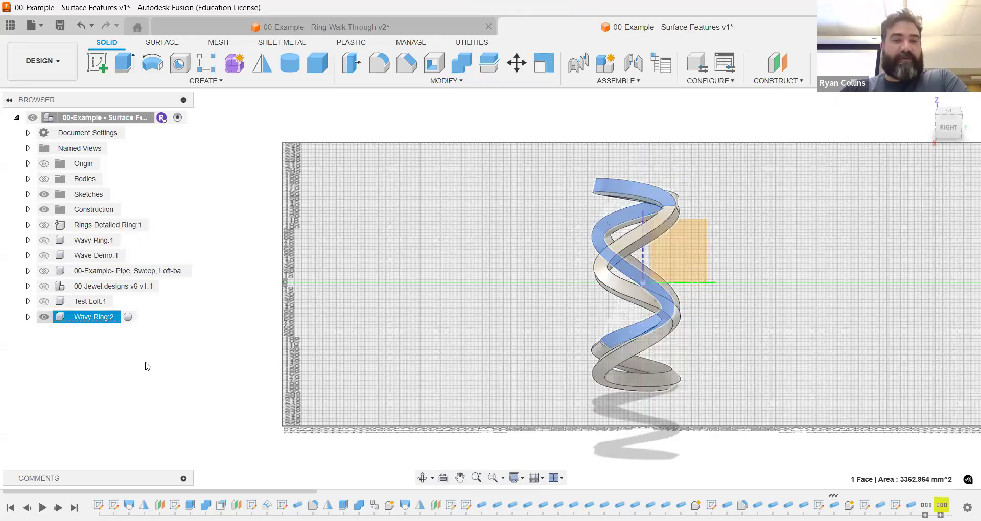
key("v")
Show the Test Loft component, make it active and inspect the circles, wave and spheres on its band.
left_click(44, 302)
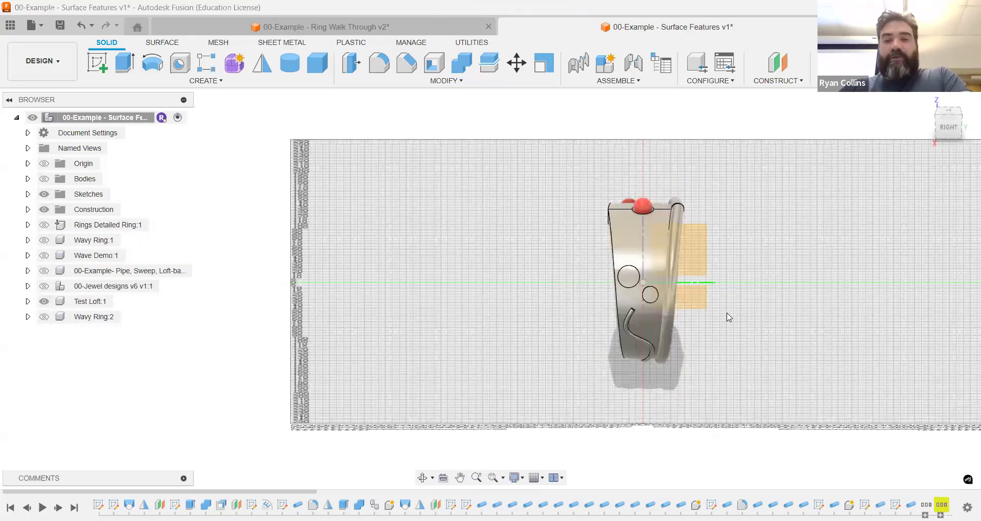
middle_click_drag(593, 304, 664, 302, "shift")
scroll(750, 327, "up", 5)
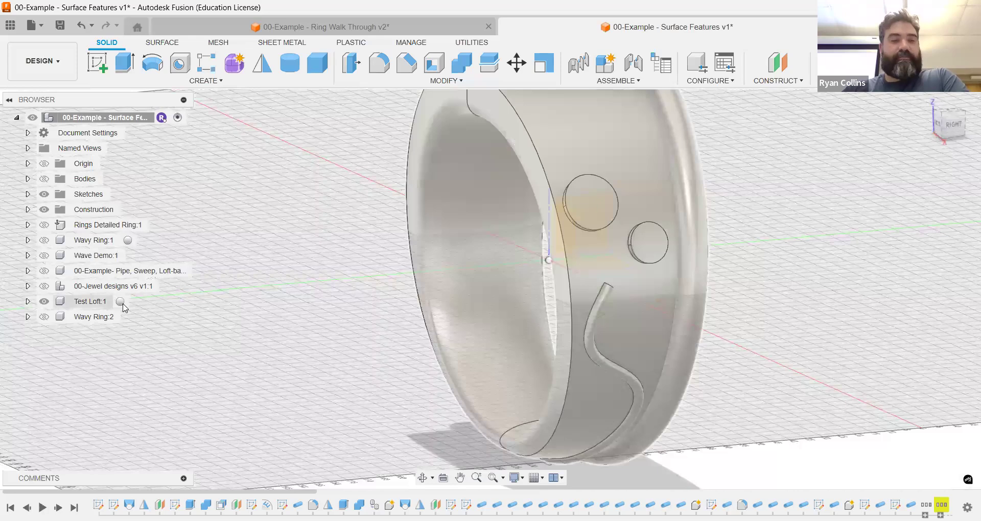
left_click(121, 303)
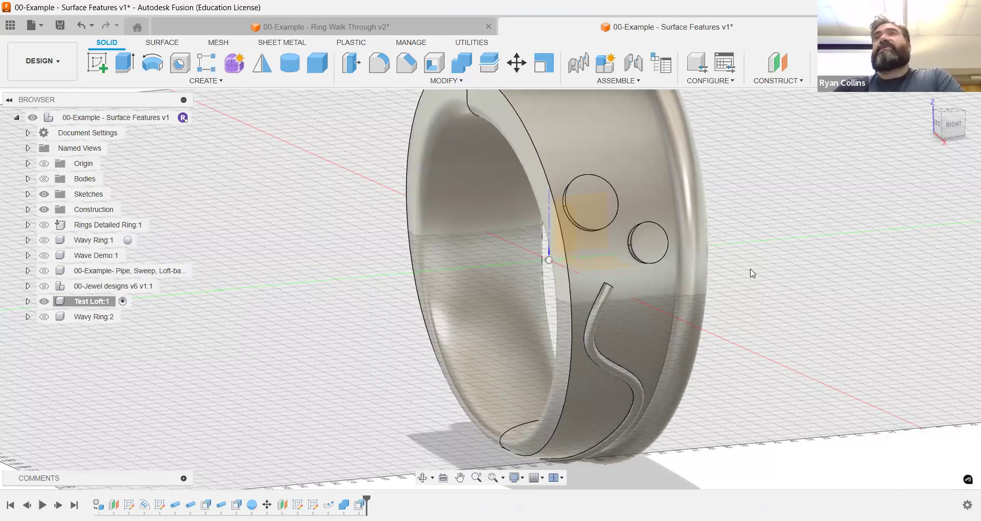
scroll(738, 263, "down", 2)
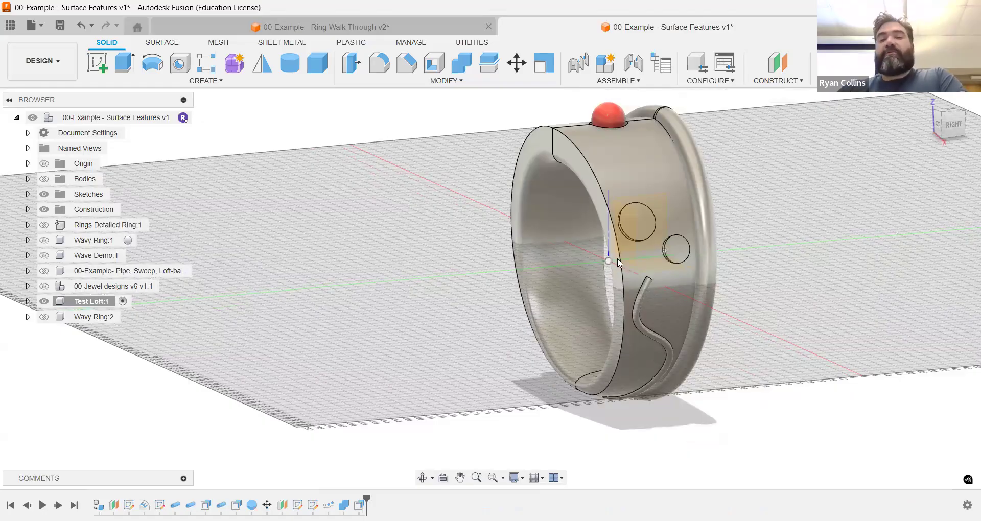
middle_click_drag(703, 302, 552, 218, "shift")
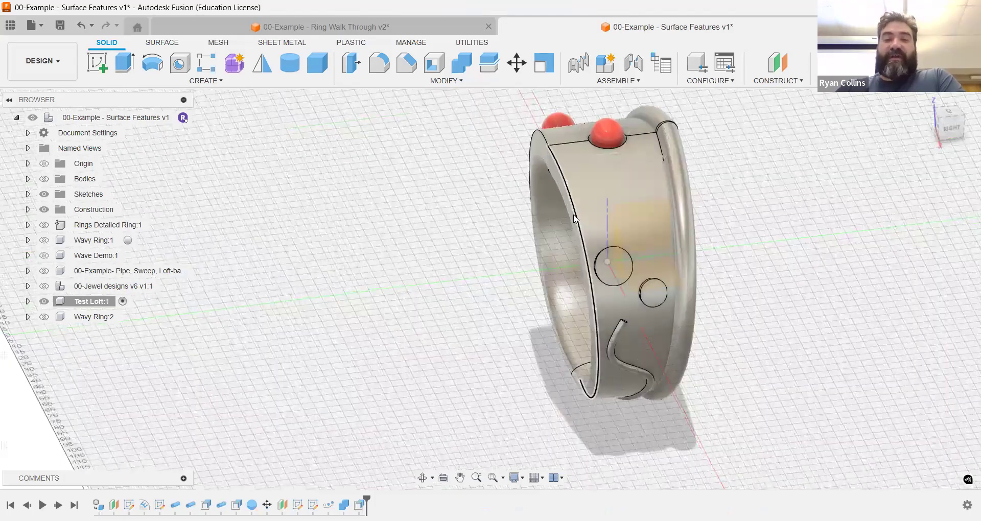
Start a circular pipe along the ring's bare outer edge with a 5 mm section size and the Join operation.
left_click(572, 217)
scroll(574, 218, "up", 5)
scroll(590, 257, "down", 3)
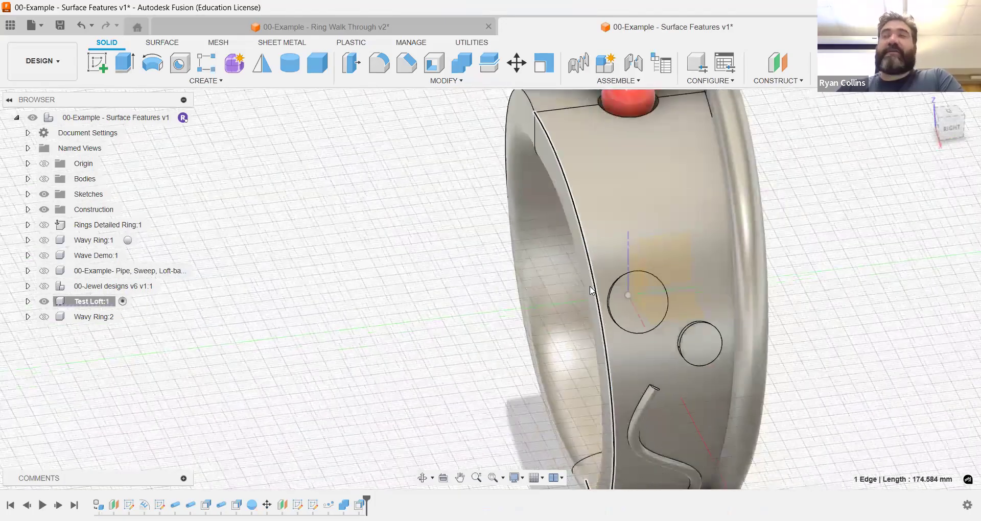
middle_click_drag(569, 247, 581, 262)
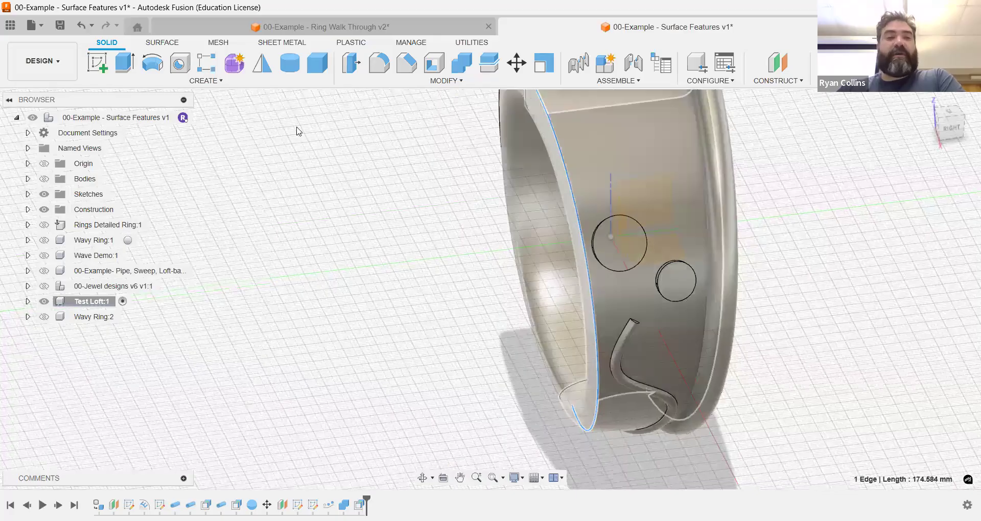
left_click(204, 80)
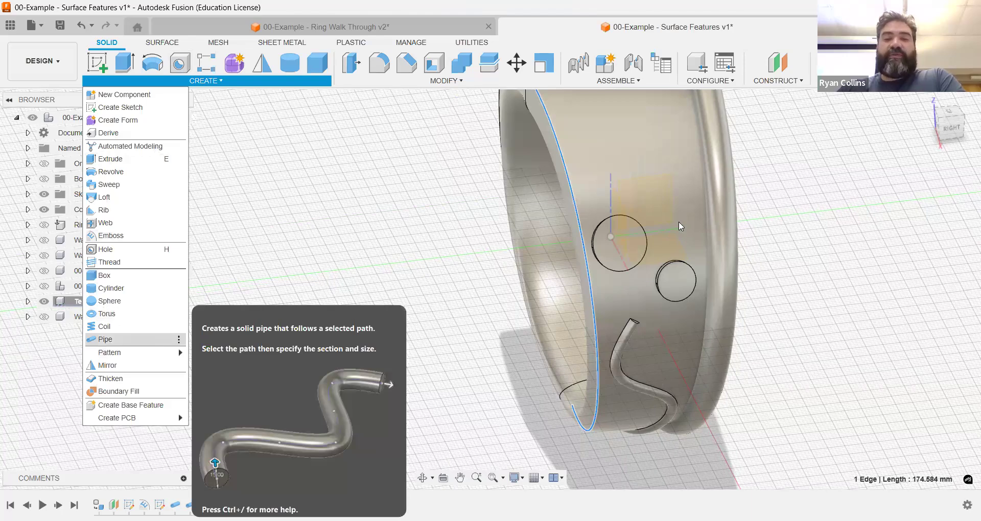
left_click(138, 339)
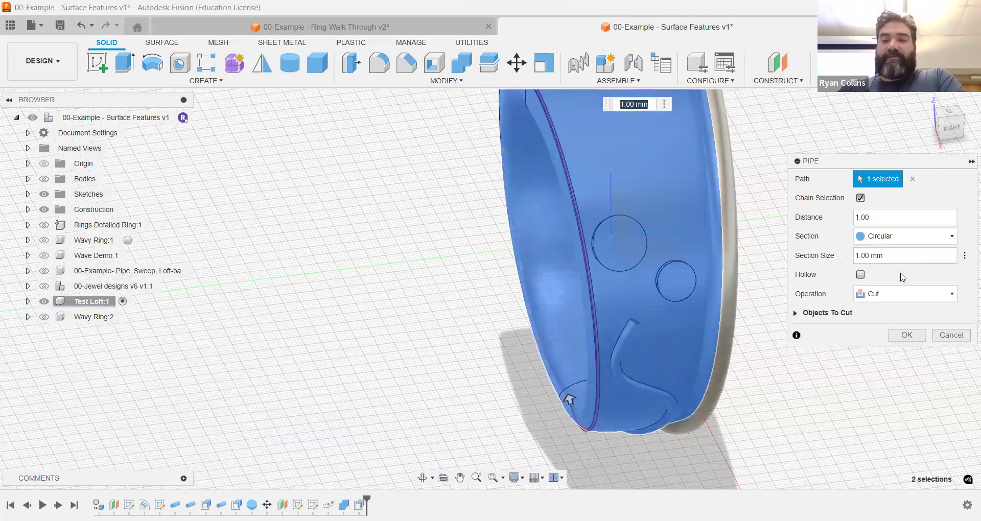
left_click(896, 254)
key("ctrl+a")
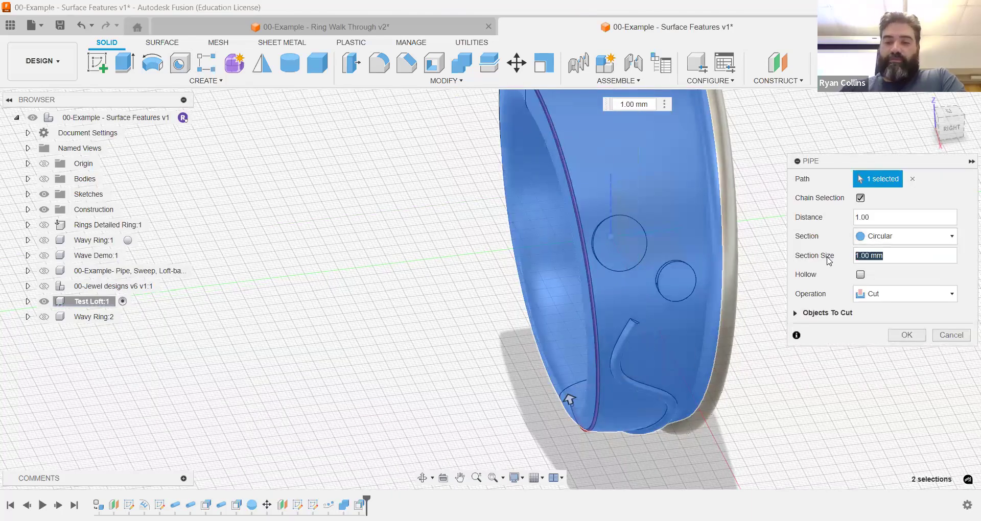
type("5")
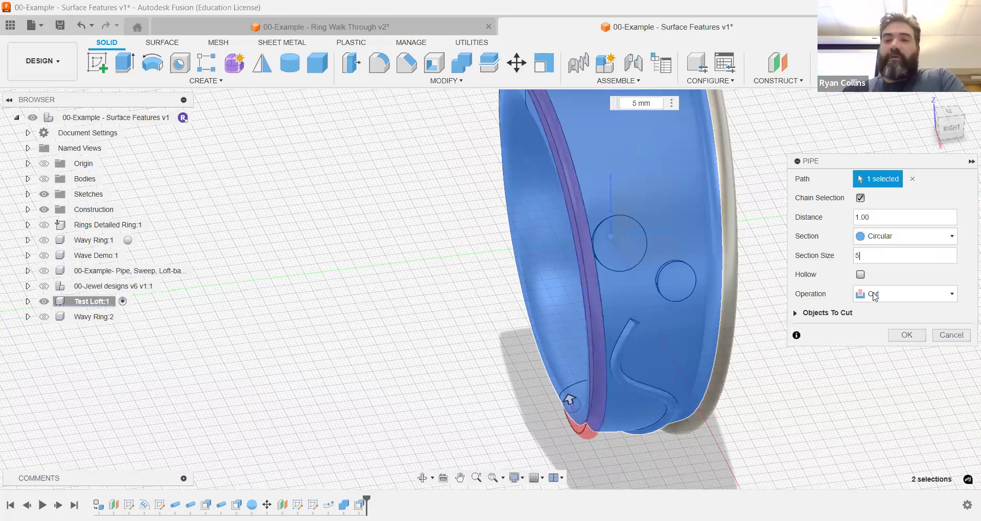
left_click(882, 299)
Increase the pipe's section size to 10 mm and create it.
mouse_move(614, 322)
middle_mouse_down("shift")
mouse_move(644, 300)
mouse_move(692, 294)
mouse_move(622, 321)
middle_mouse_up("shift")
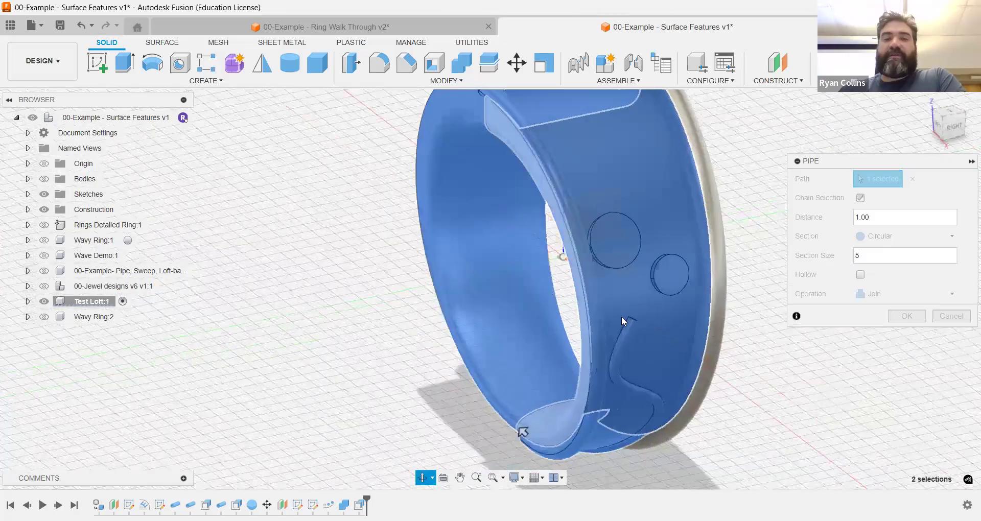
middle_click_drag(522, 432, 522, 429, "shift")
left_click(854, 257)
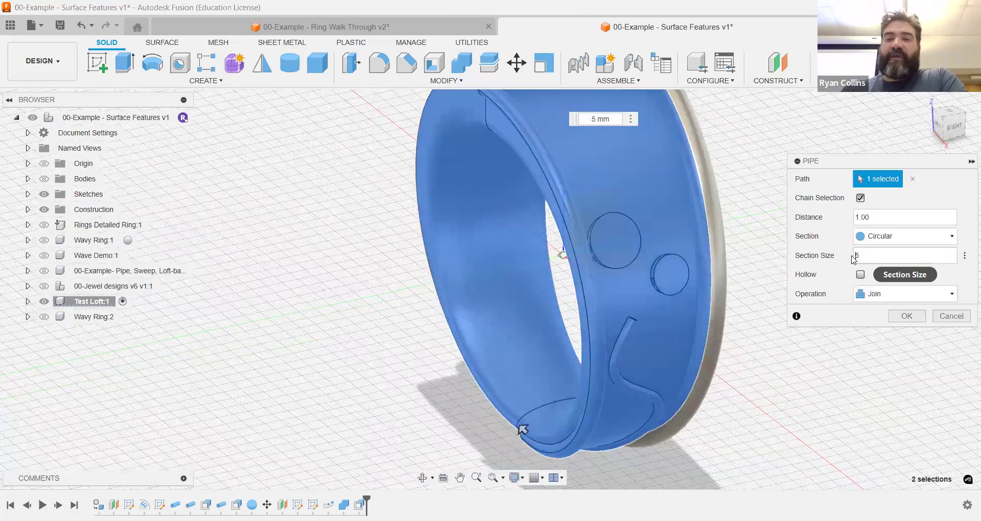
type("10")
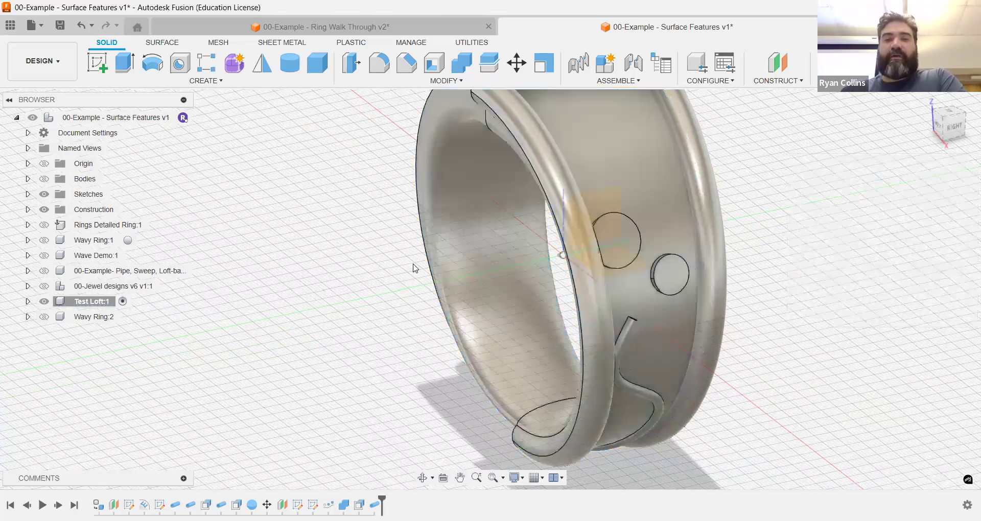
Examine the new pipe border, its open ends and the band edge it follows from the ring's opposite side.
scroll(411, 267, "down", 3)
middle_click_drag(463, 237, 602, 212, "shift")
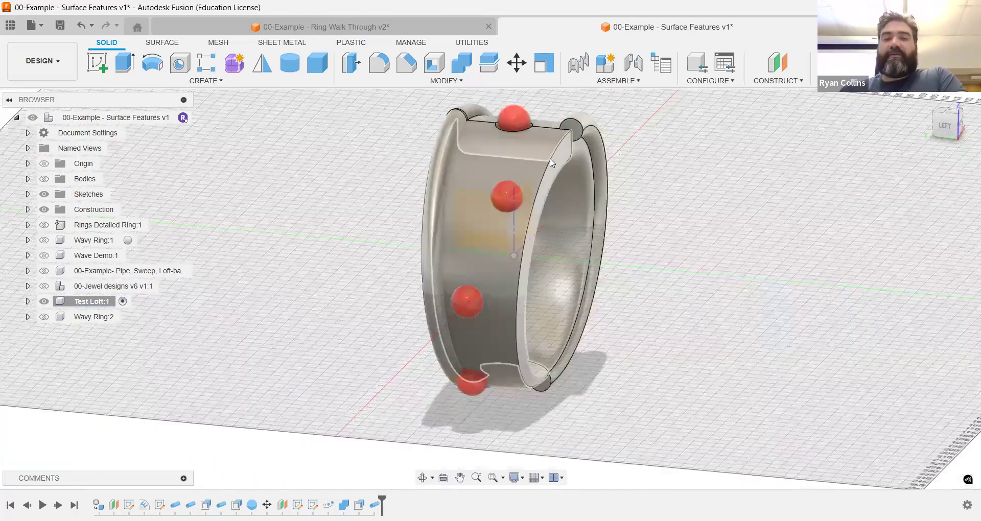
scroll(549, 167, "up", 3)
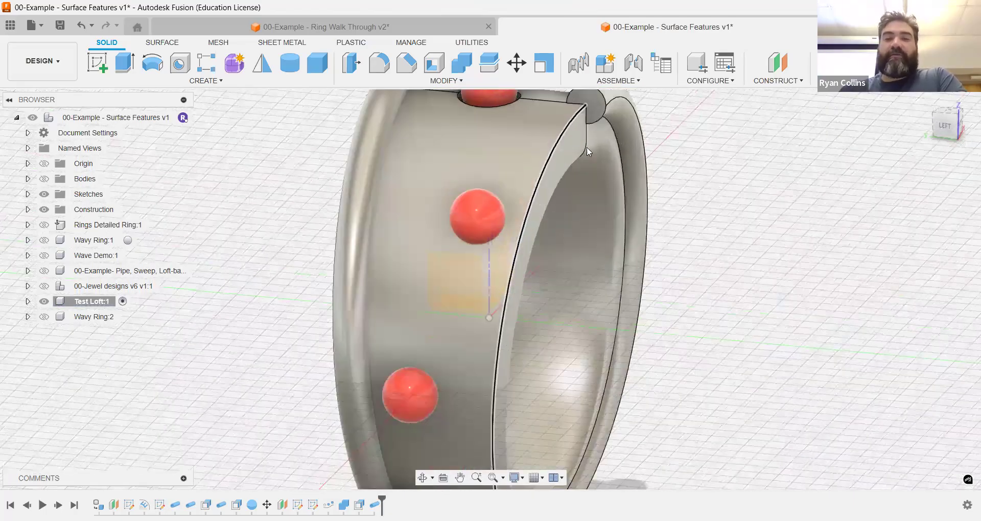
left_click(569, 124)
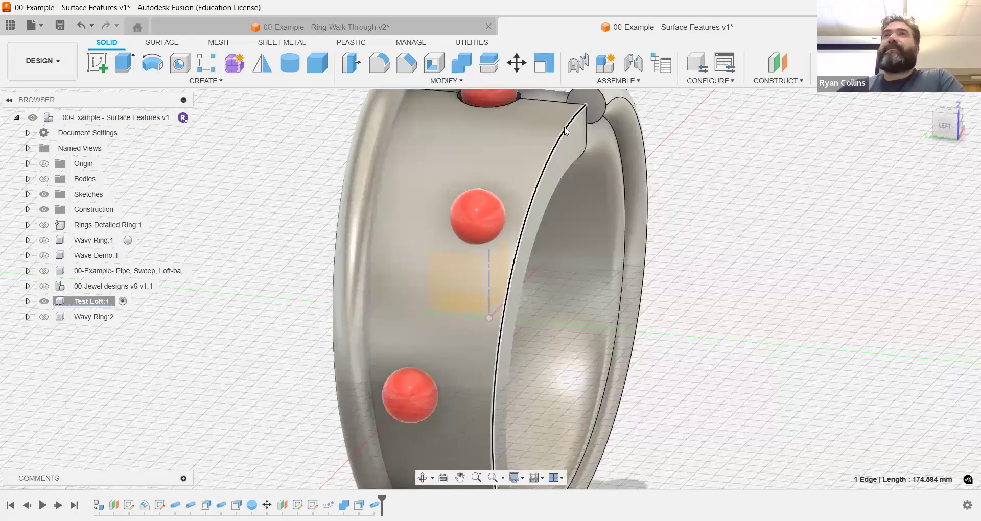
mouse_move(553, 240)
middle_mouse_down("shift")
mouse_move(412, 225)
mouse_move(719, 337)
mouse_move(713, 343)
middle_mouse_up("shift")
middle_click_drag(657, 276, 406, 203, "shift")
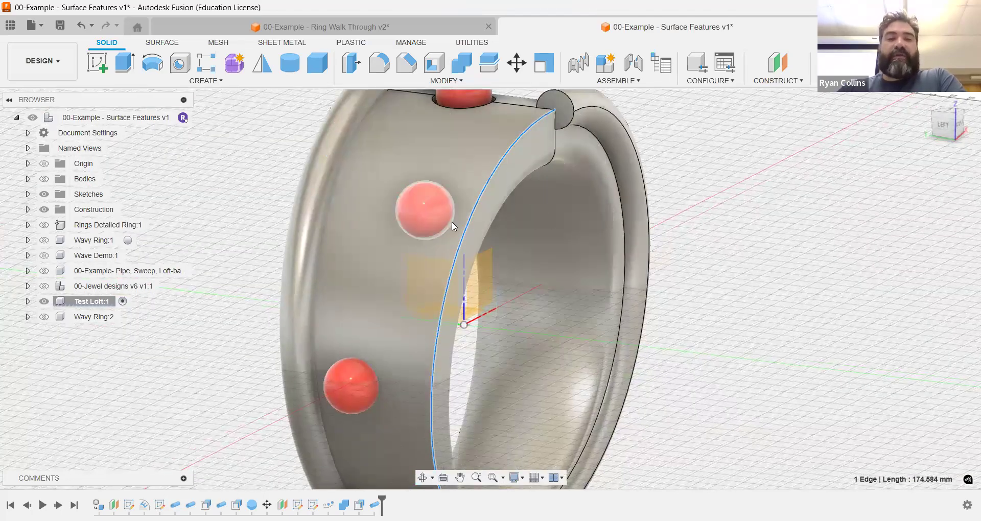
scroll(451, 221, "down", 3)
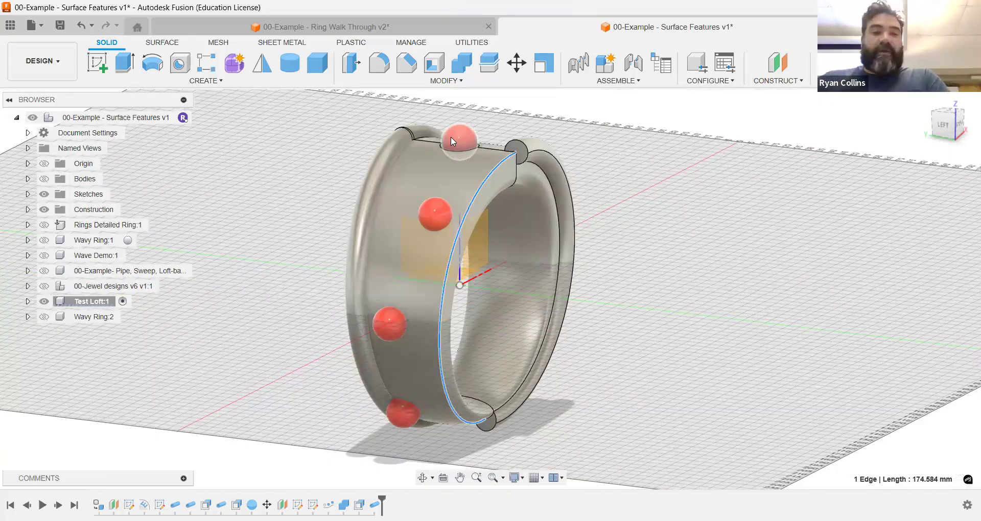
Expand the Test Loft component and roll its timeline back to just after the construction plane that follows the sphere's move.
left_click(451, 136)
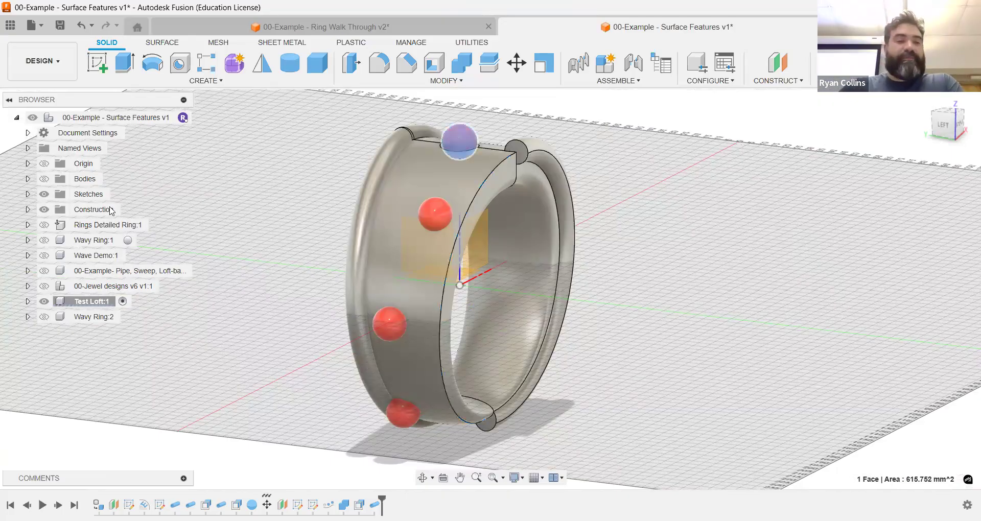
left_click(27, 301)
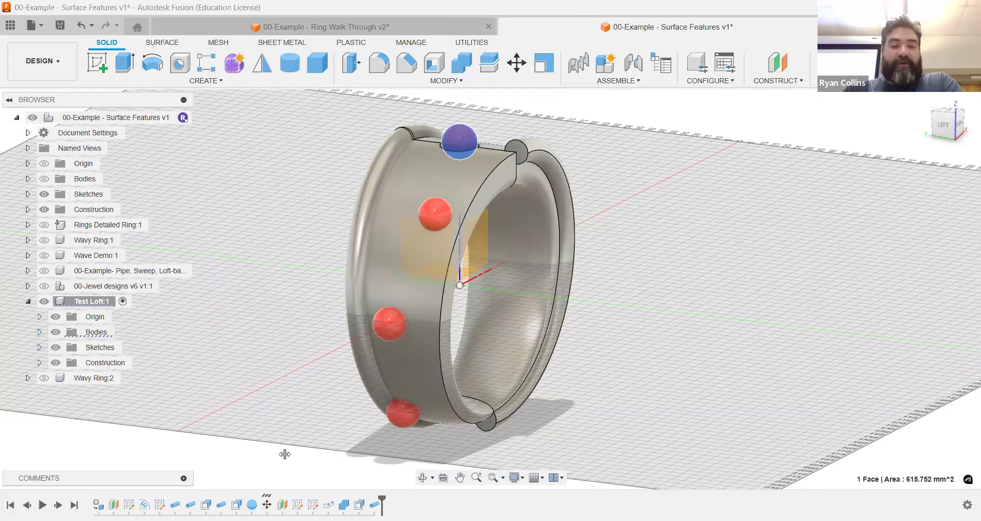
left_click(380, 496)
left_click_drag(380, 497, 290, 498)
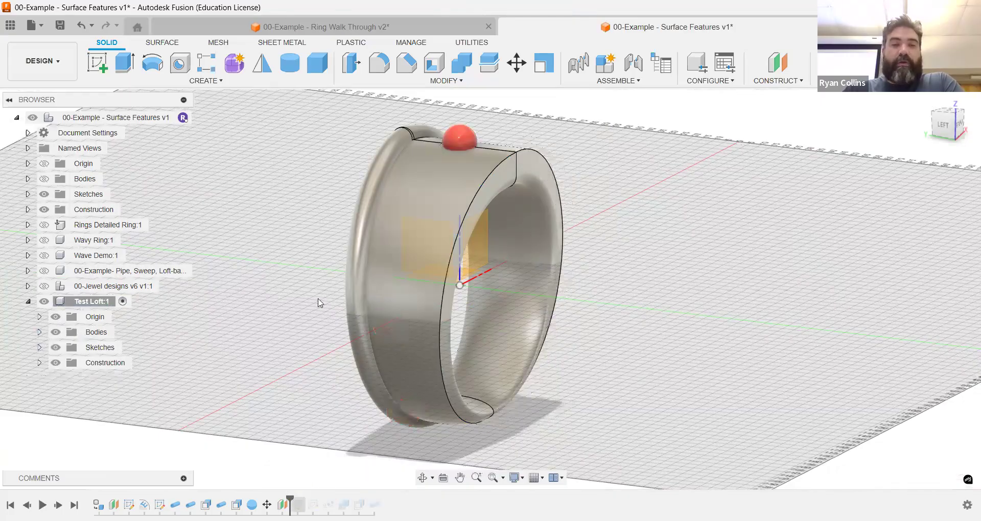
Advance the timeline by one sketch and show Sketch2 and Sketch4 to inspect the wavy spline beside the ring.
left_click(449, 134)
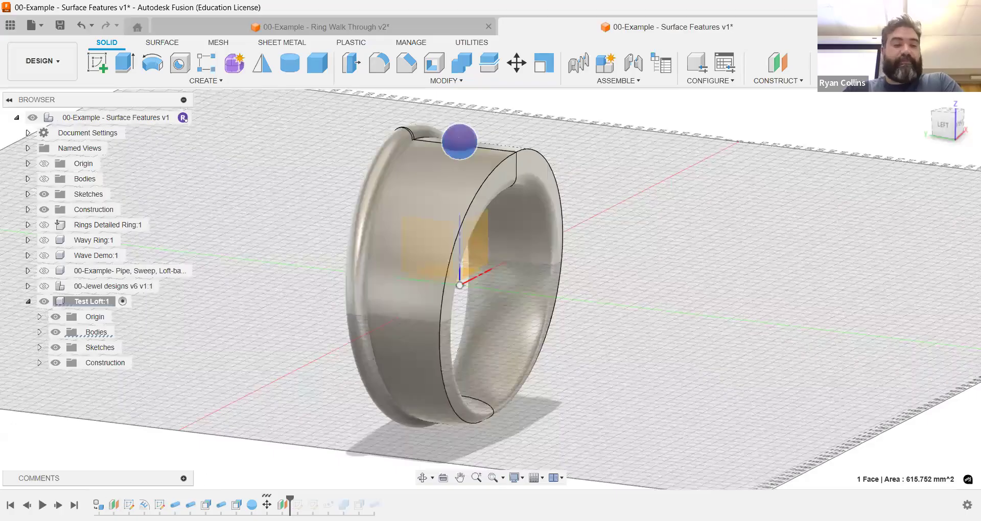
left_click(58, 505)
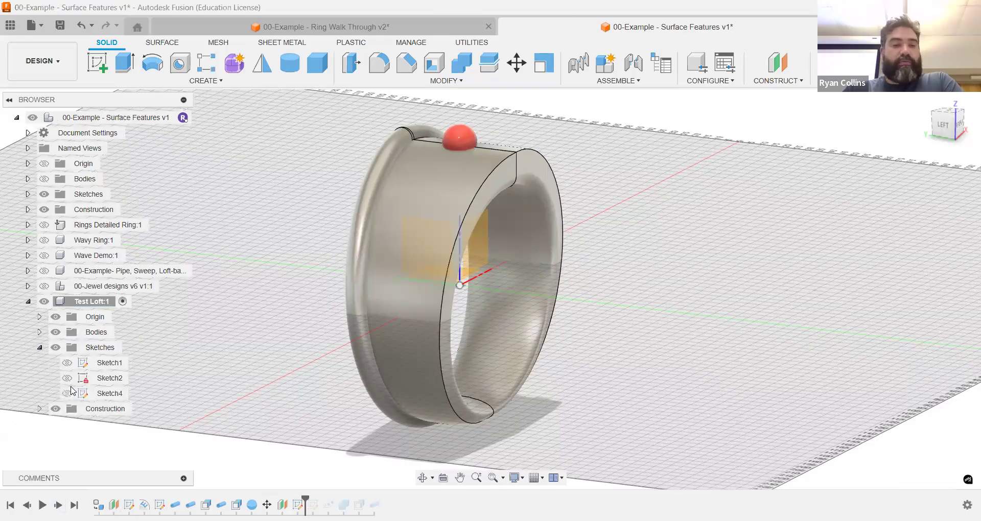
left_click(68, 379)
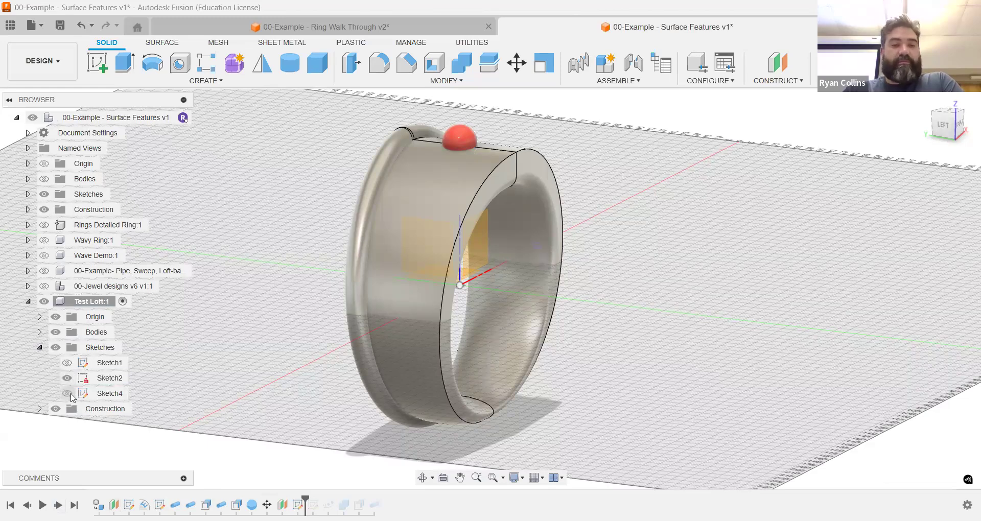
left_click(67, 394)
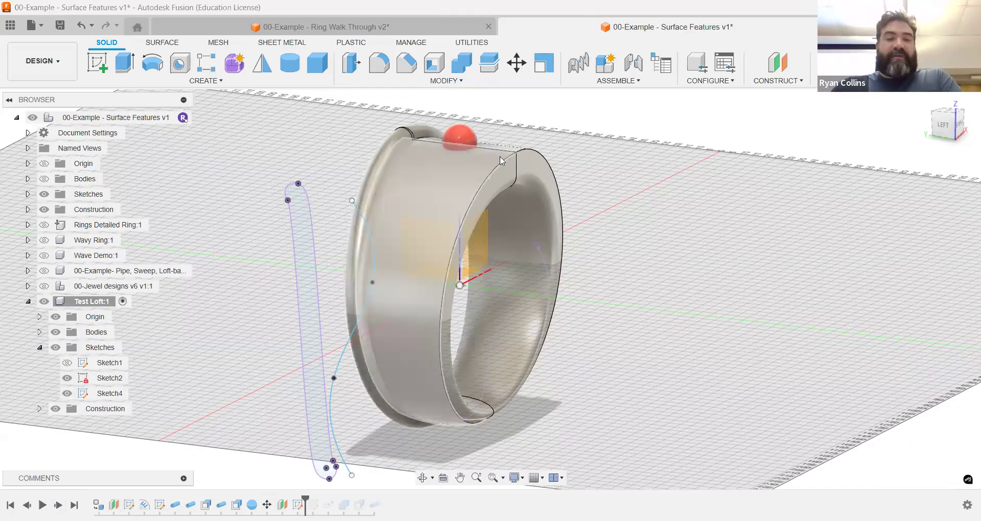
left_click(346, 356)
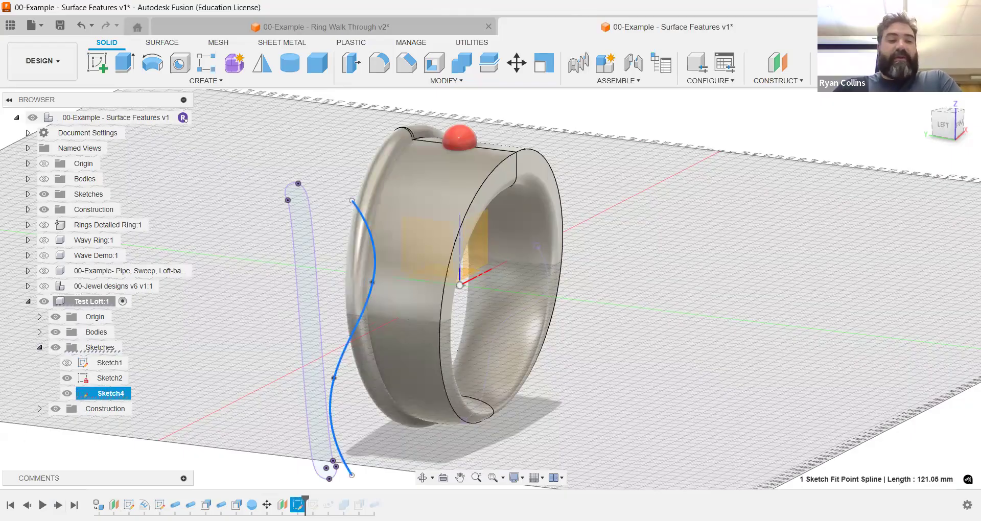
Advance the timeline past Sketch5 and the sphere pattern, and review the Pattern on Path settings.
left_click(58, 506)
left_click(64, 409)
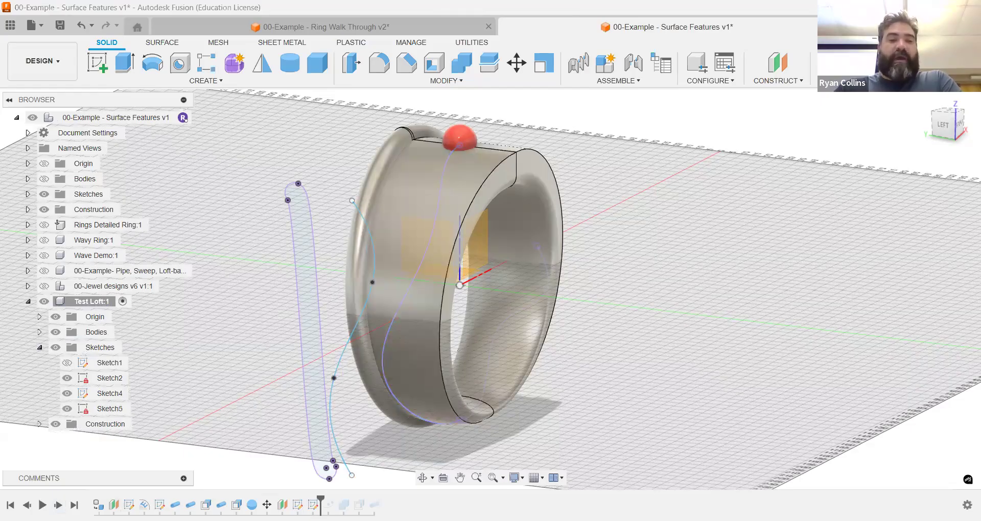
left_click_drag(320, 499, 336, 501)
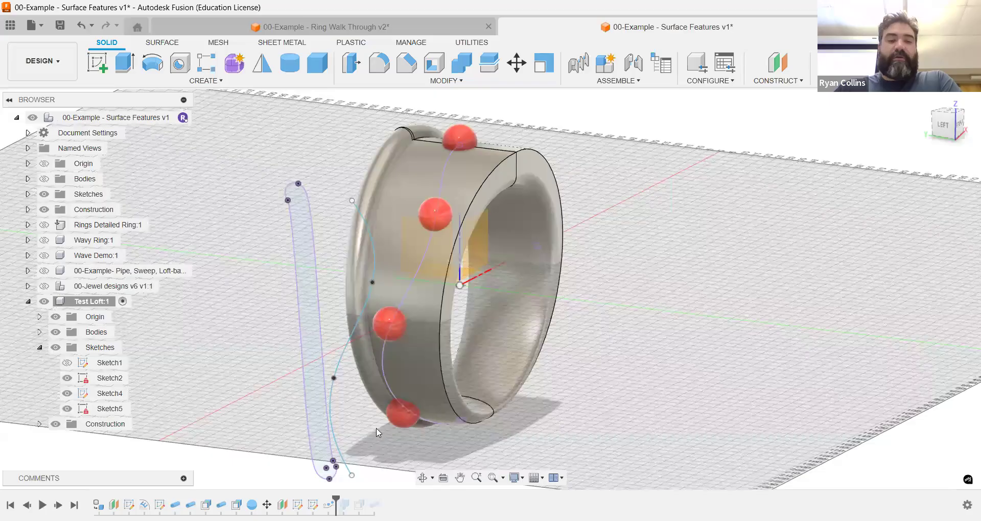
right_click(328, 504)
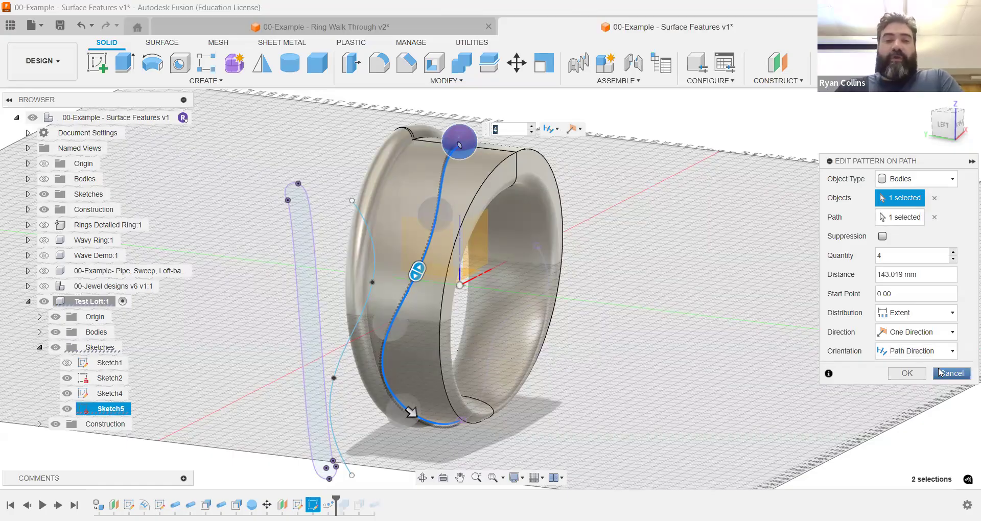
key("Return")
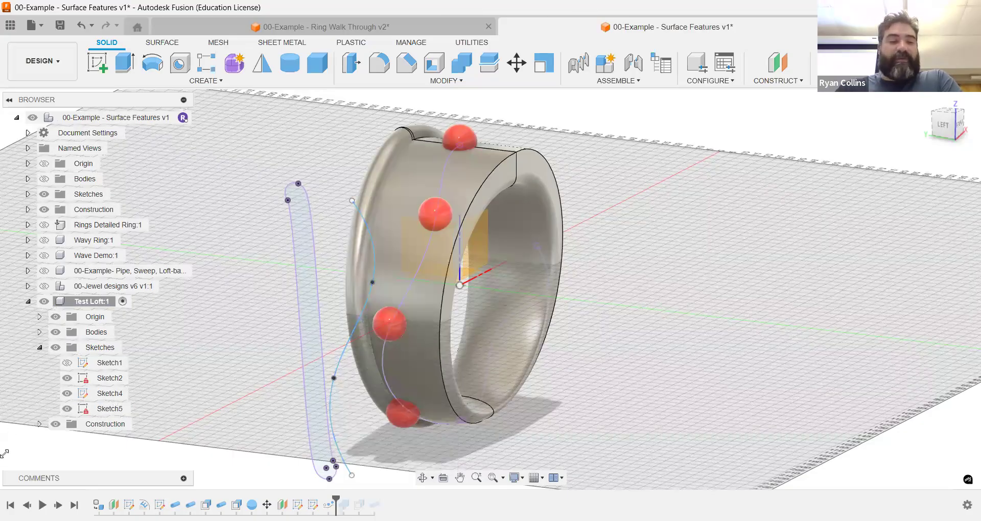
Advance the timeline through the remaining features to its end and hide all sketches of Test Loft.
left_click(59, 505)
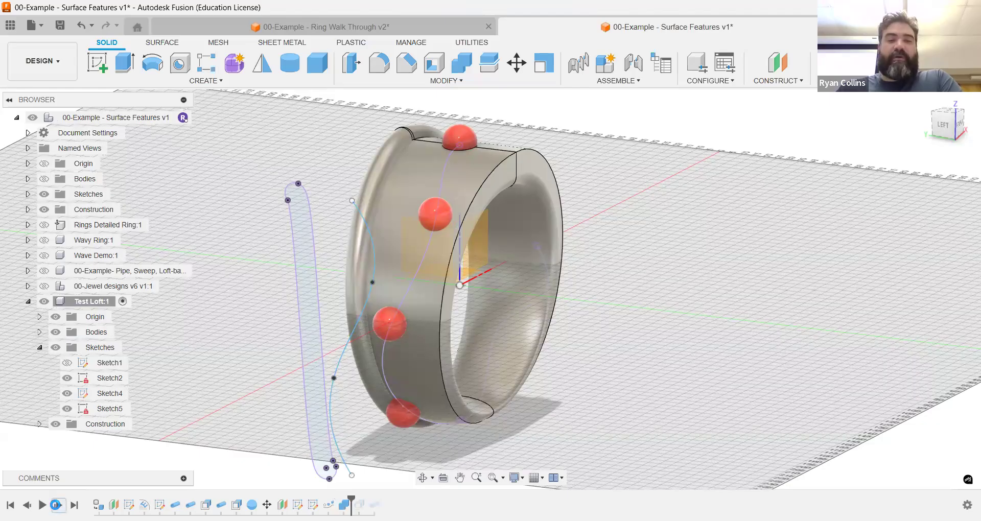
left_click(58, 504)
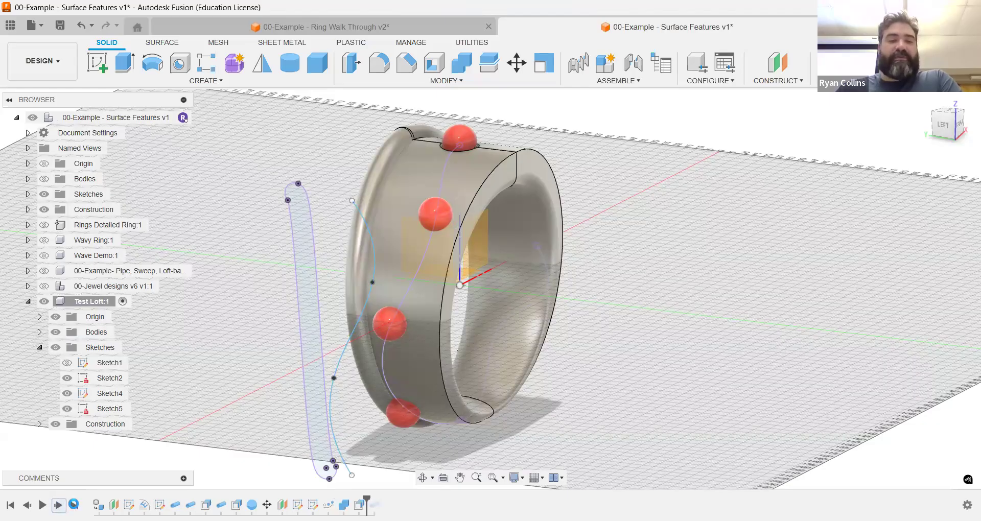
left_click(53, 347)
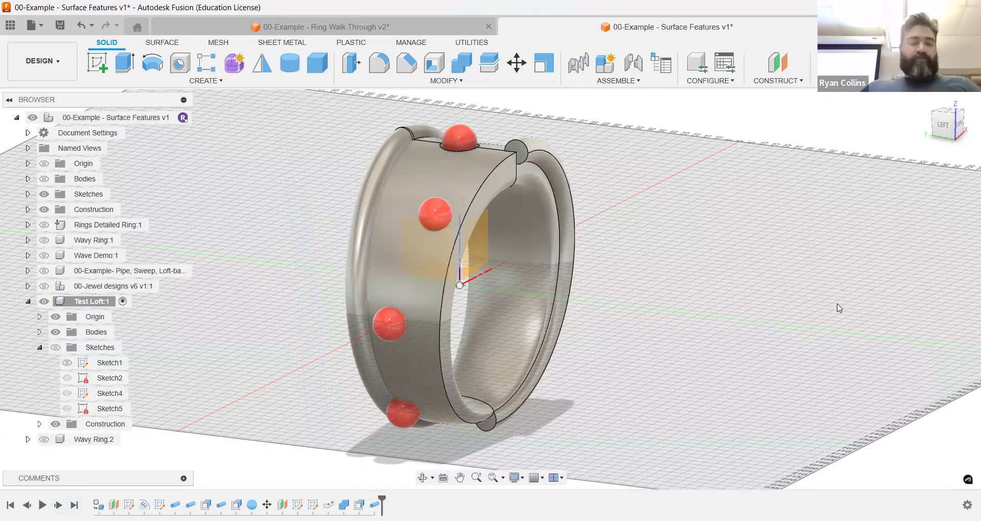
middle_click_drag(753, 278, 656, 444, "shift")
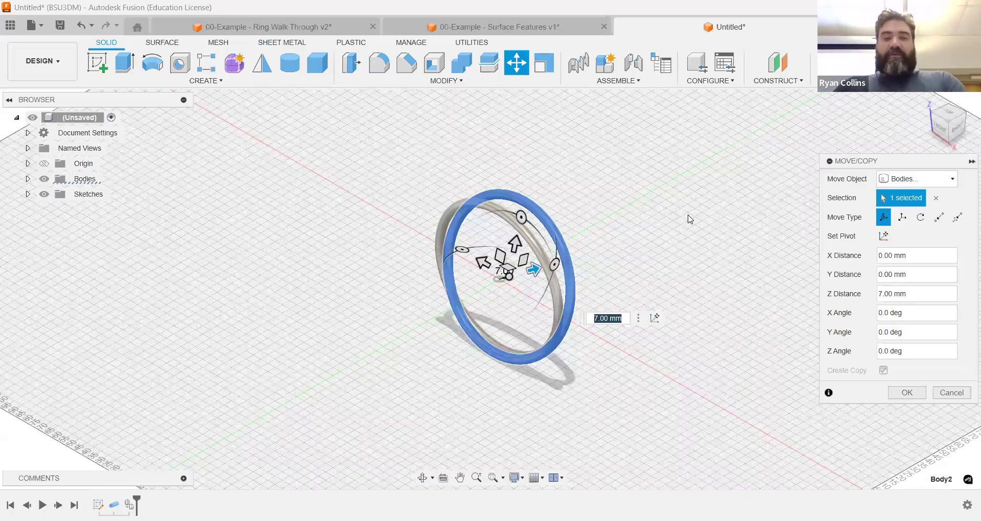
Switch to the Surface Features design, replace the visible Test Loft with Wavy Ring:1 and make Wavy Ring:1 the active component.
middle_click_drag(630, 190, 690, 214, "shift")
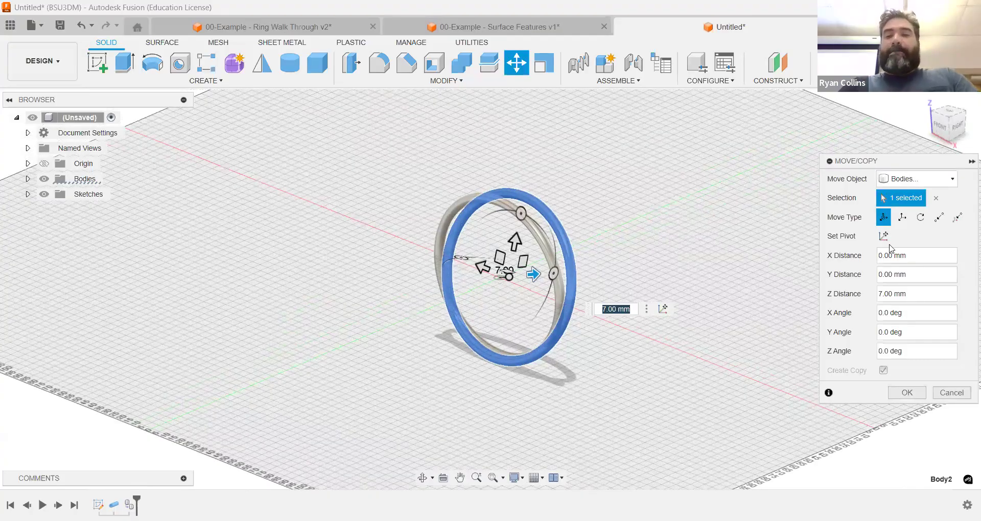
left_click(535, 26)
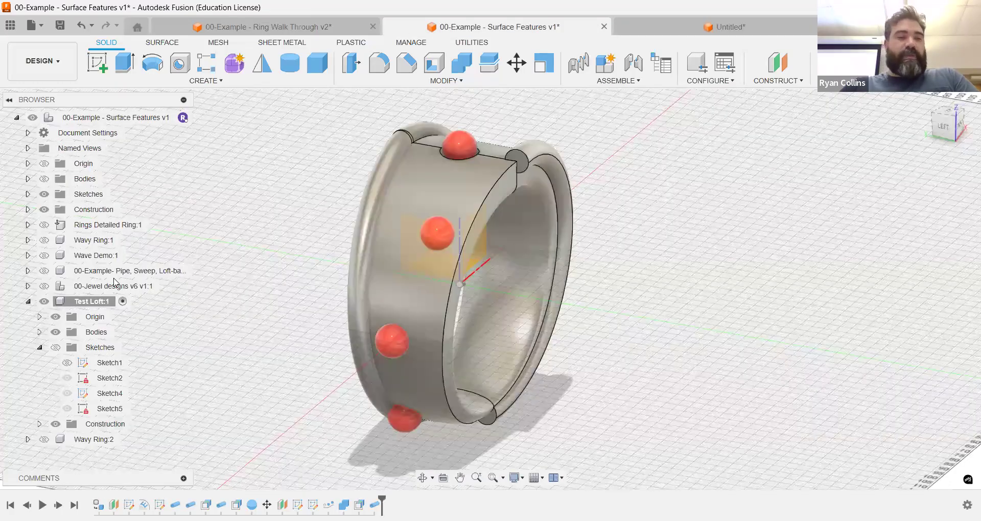
left_click(44, 240)
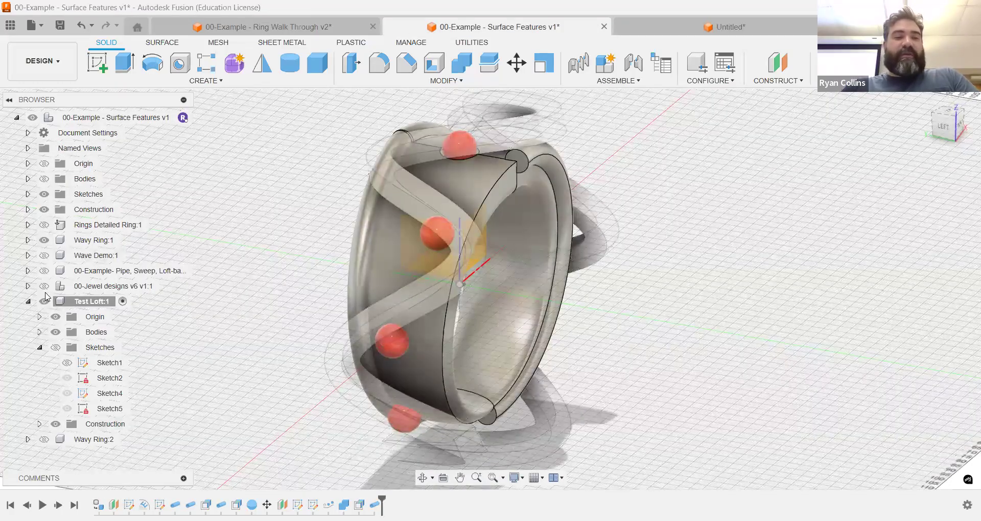
left_click(43, 301)
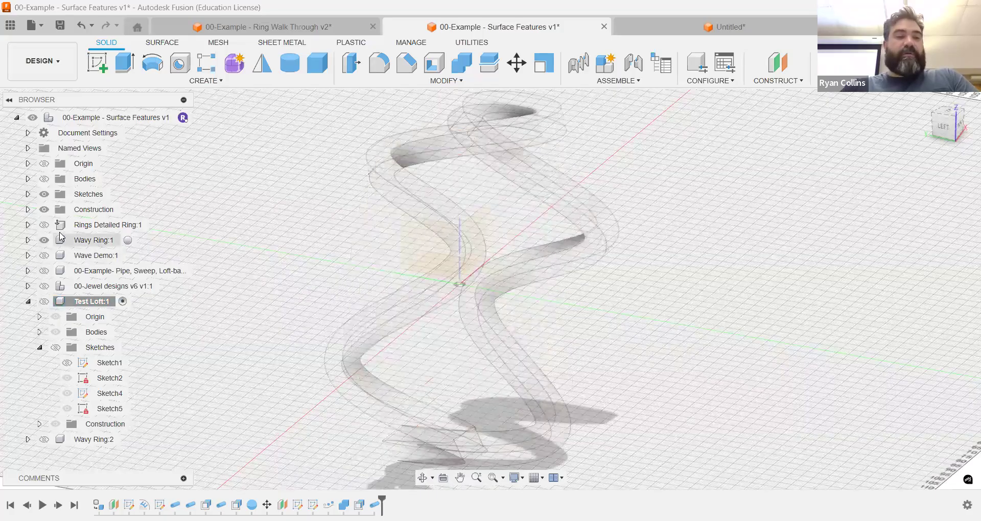
left_click(128, 240)
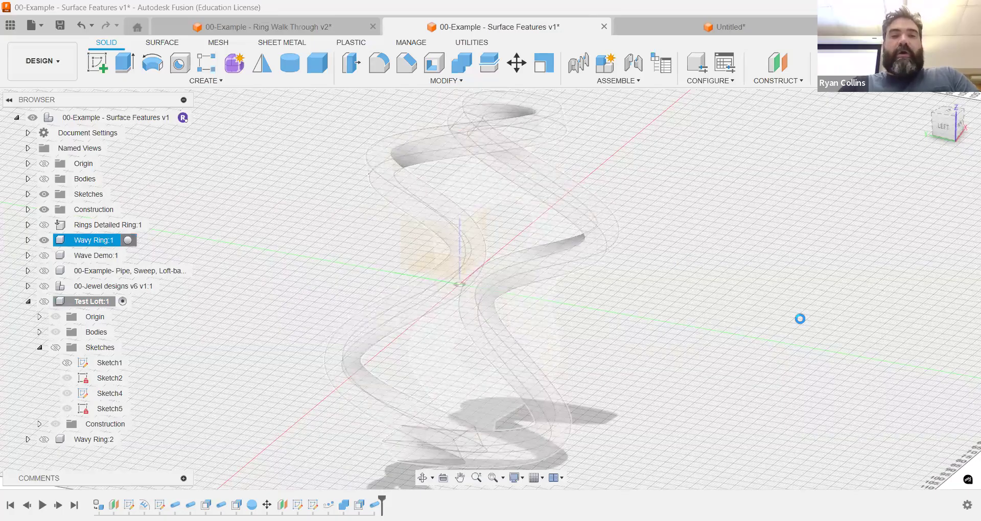
Return to the untitled design and create an active internal component named Wavy Ring Demo.
left_click(723, 246)
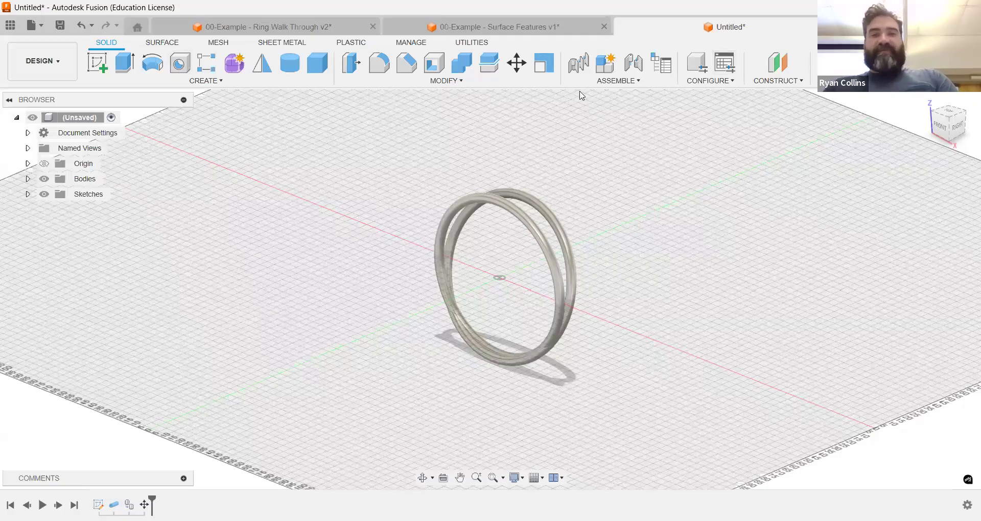
left_click(604, 64)
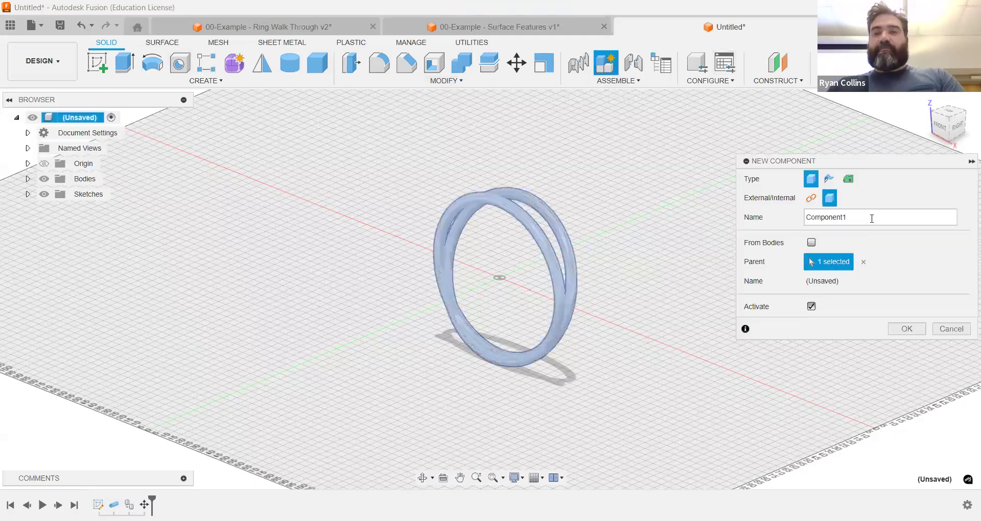
double_click(871, 218)
type("Wavy Ring Demo")
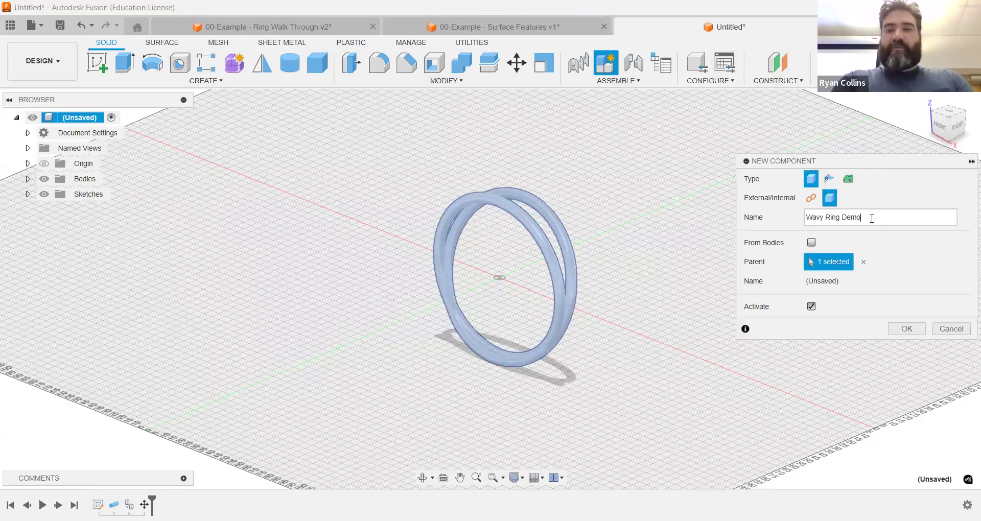
key("Return")
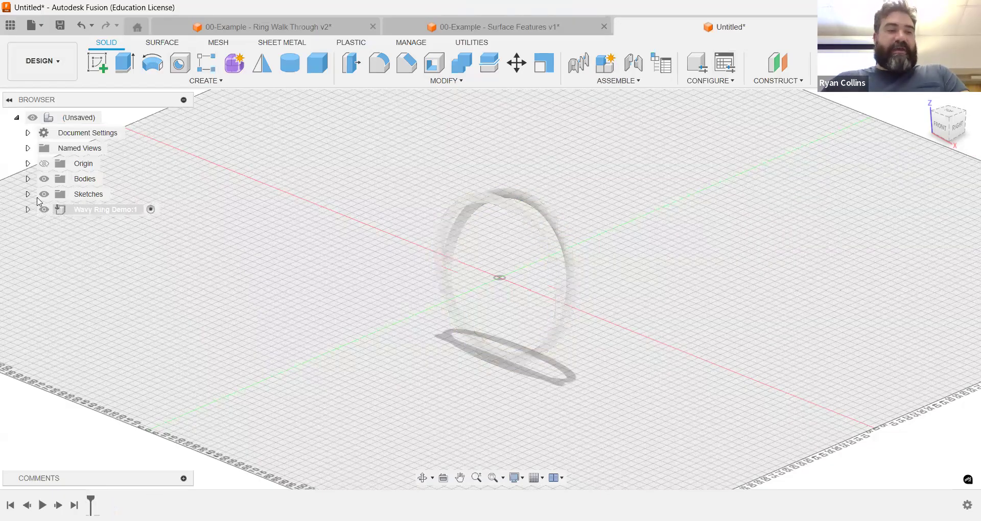
Hide the existing top-level bodies and start a sketch on the front plane in the Wavy Ring Demo component.
left_click(44, 183)
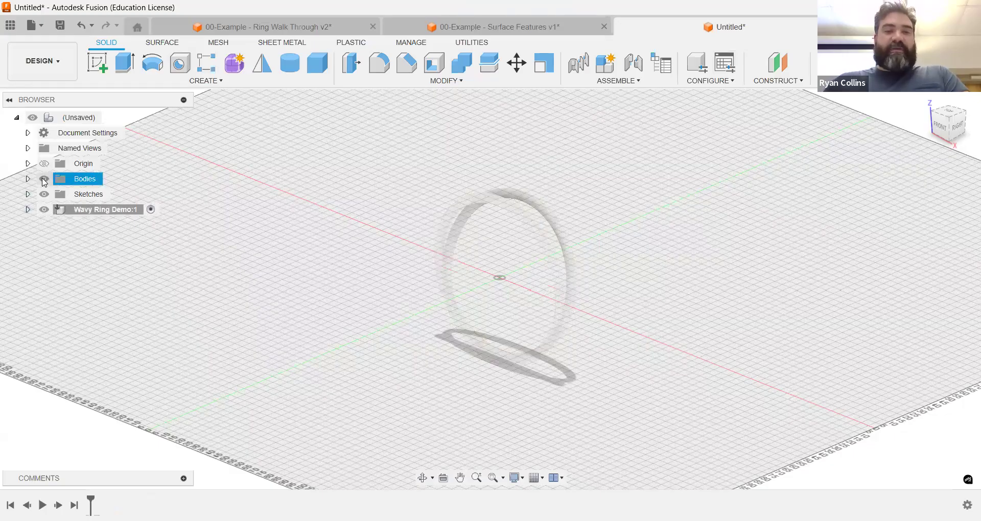
left_click(97, 67)
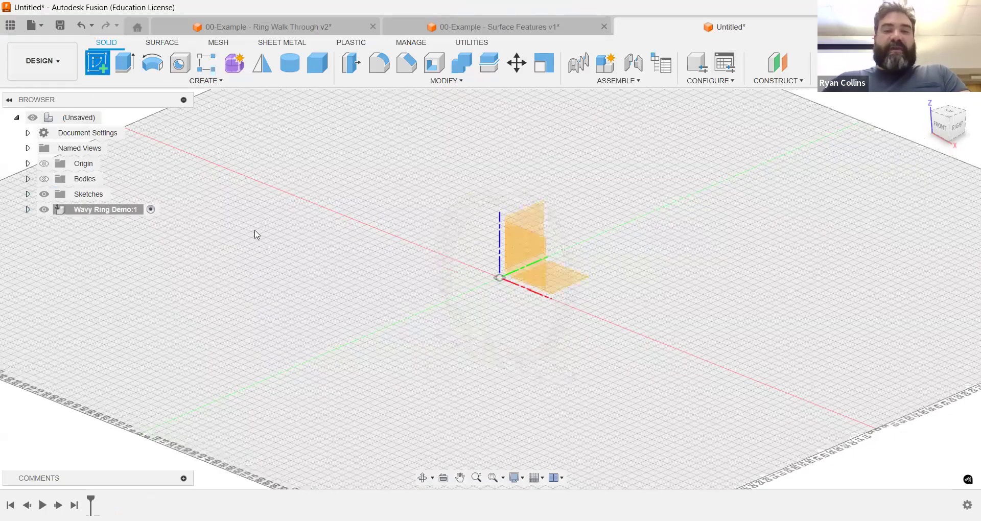
left_click(526, 252)
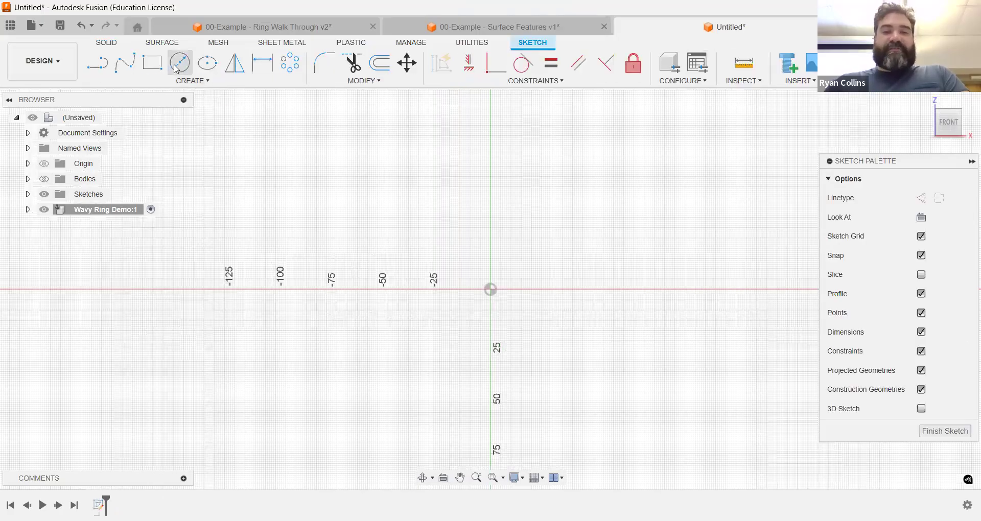
Draw a circle of 100 mm diameter centred on the origin.
left_click(176, 69)
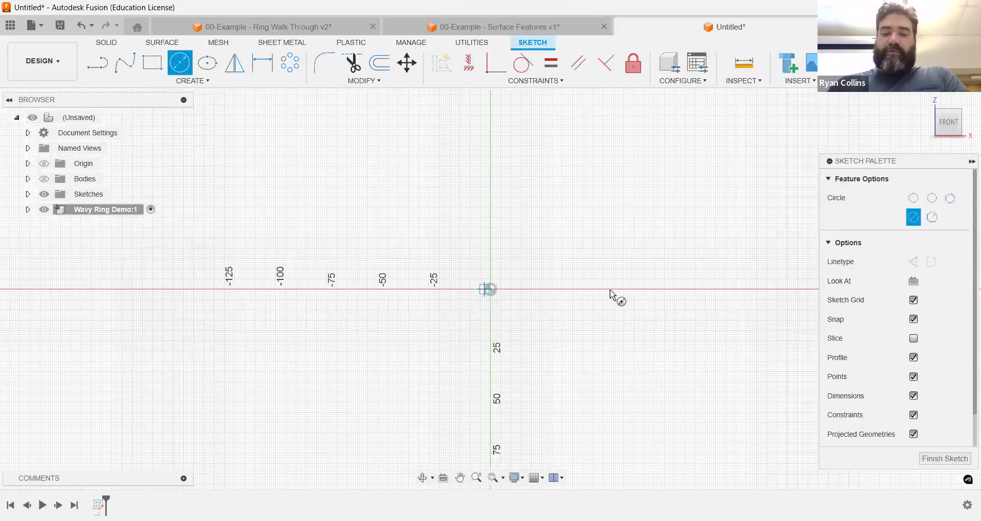
left_click(490, 290)
type("100")
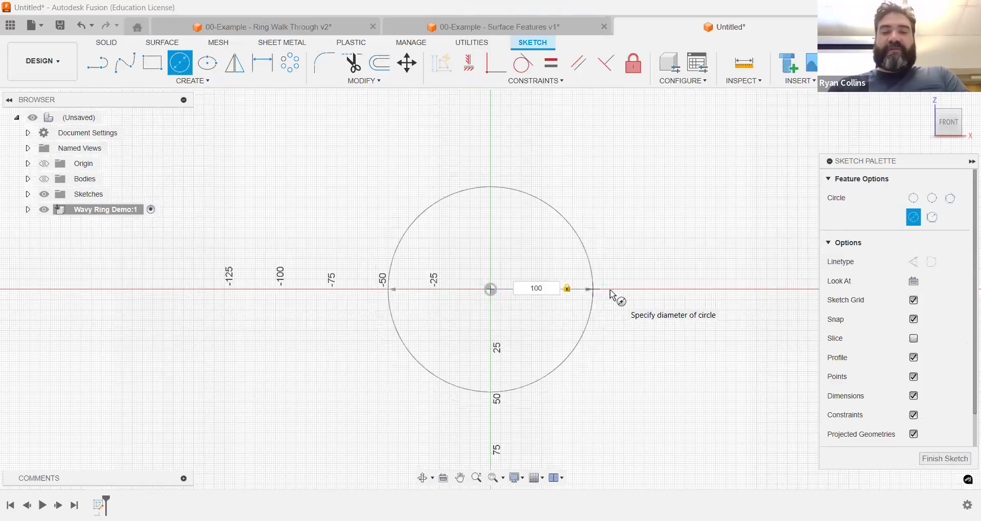
key("Return")
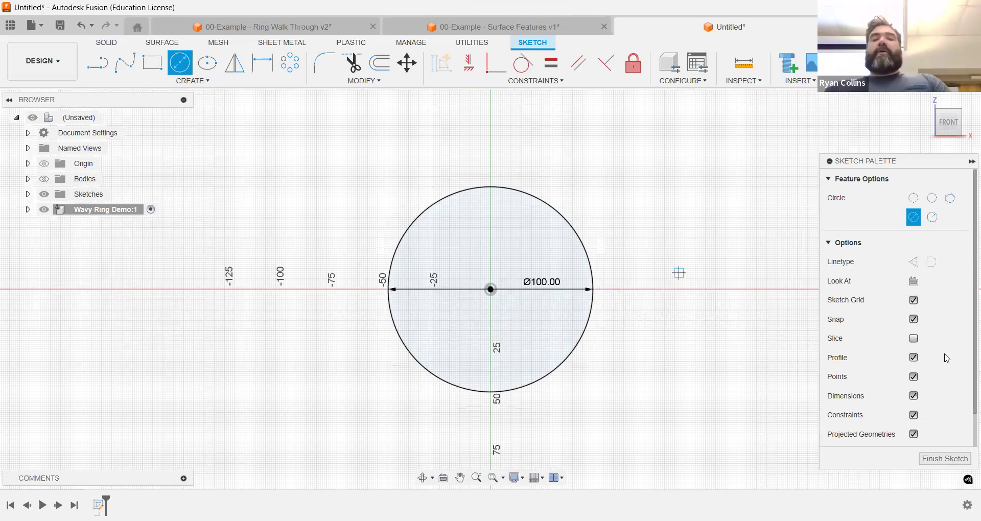
key("Escape")
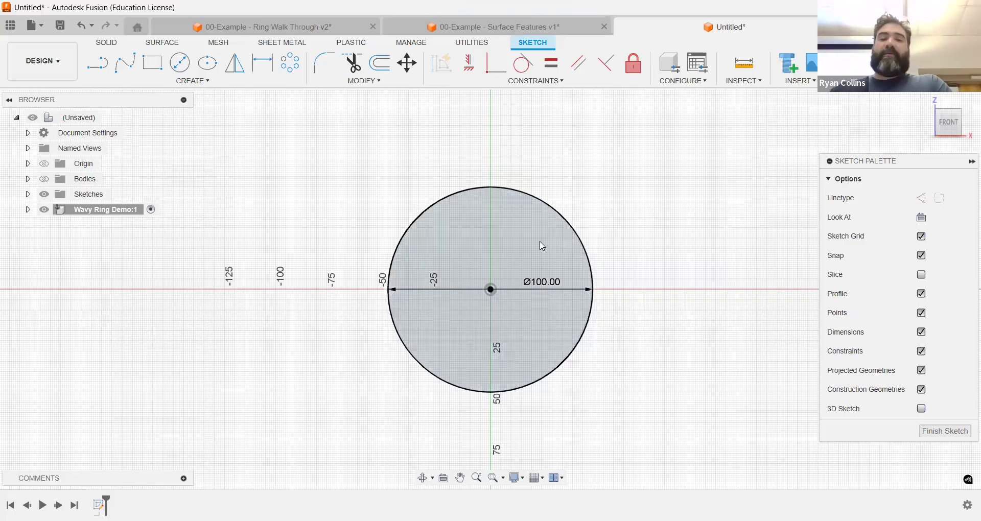
Enable 3D Sketch for the active circle sketch.
left_click_drag(948, 122, 912, 137)
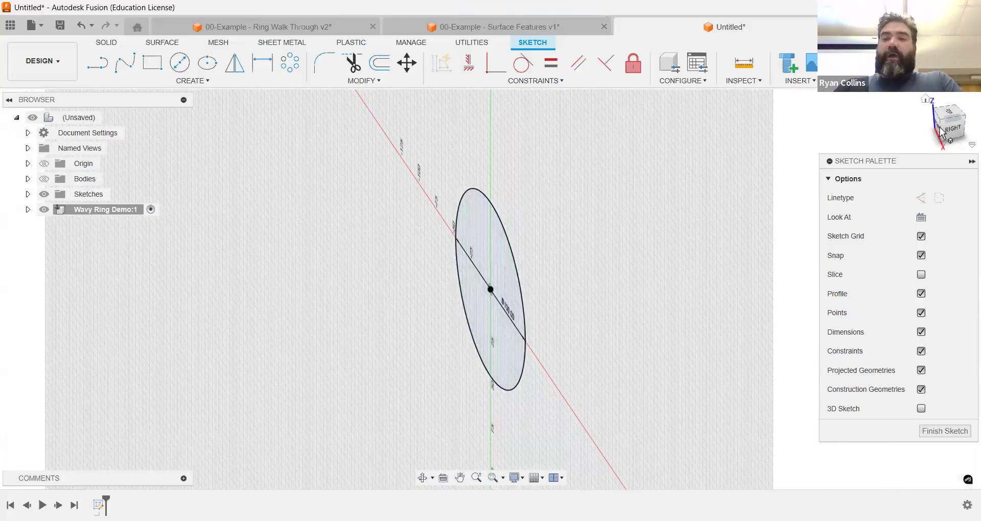
left_click(456, 286)
left_click(438, 279)
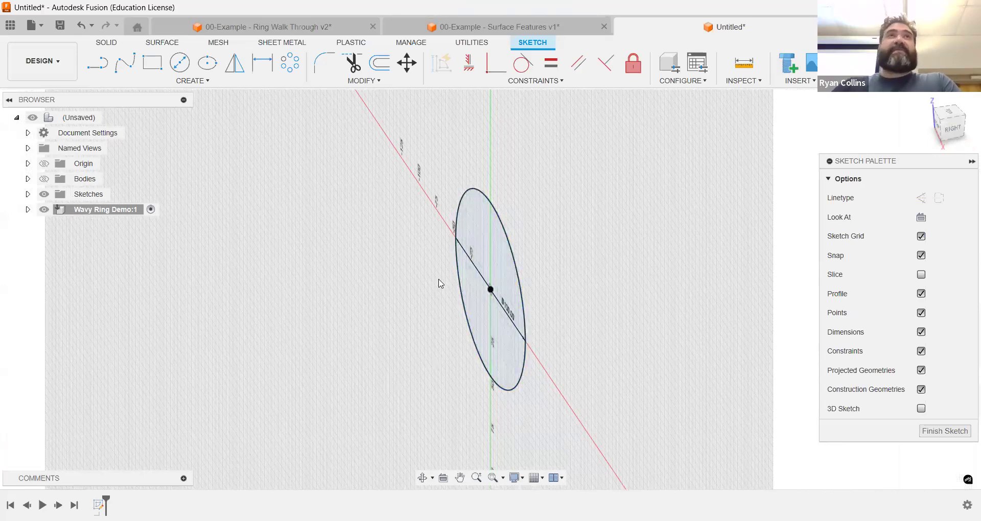
left_click(921, 408)
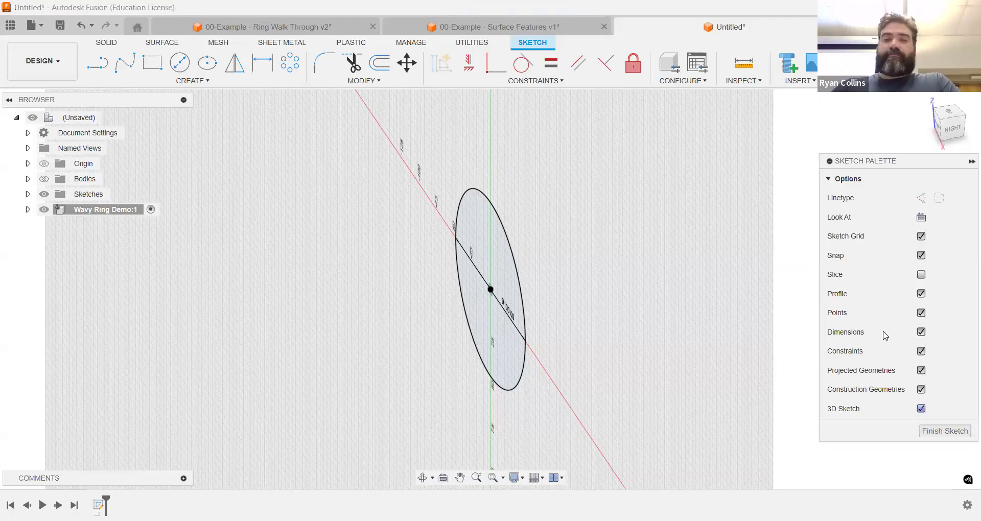
Draw a 15 mm line perpendicular to the sketch plane, toward the front, from the point where the circle meets the positive X axis.
left_click(950, 136)
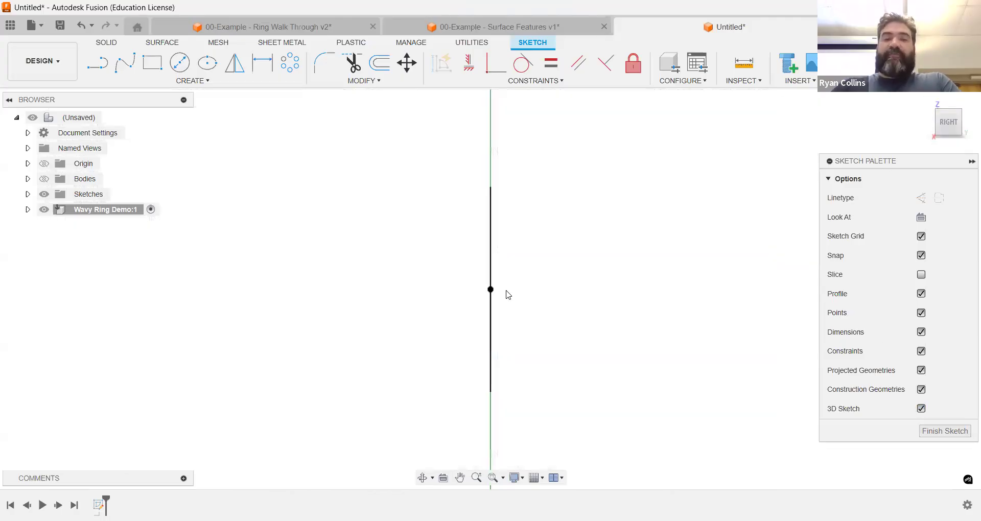
middle_click_drag(521, 285, 564, 302, "shift")
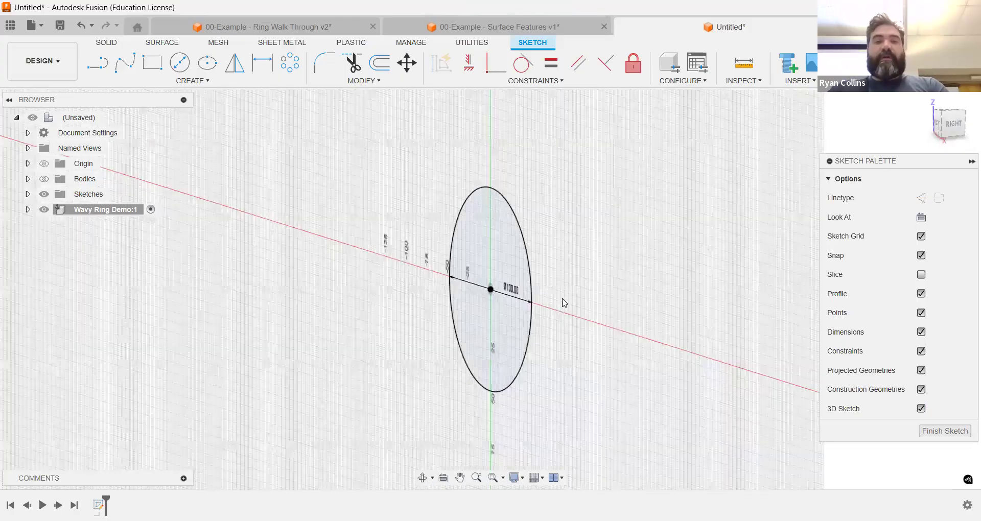
left_click(97, 63)
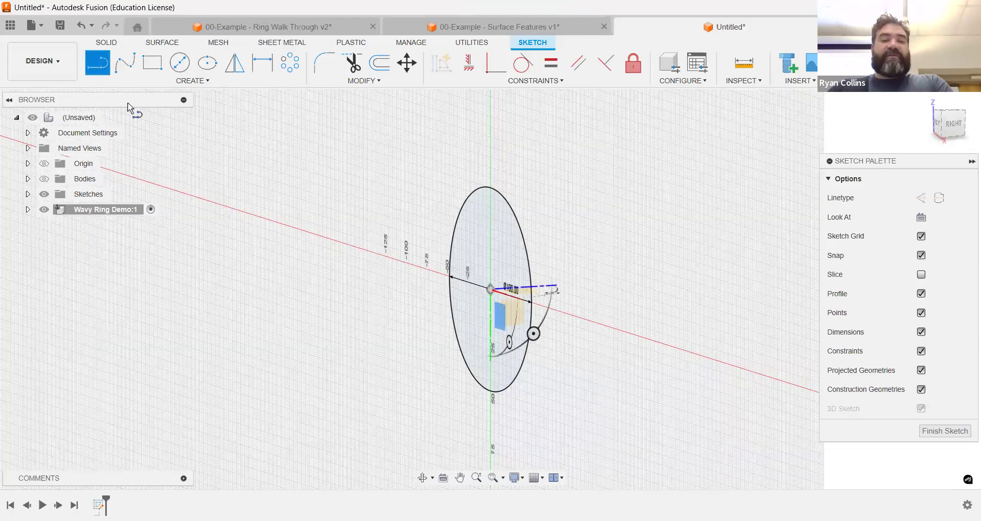
scroll(545, 332, "up", 5)
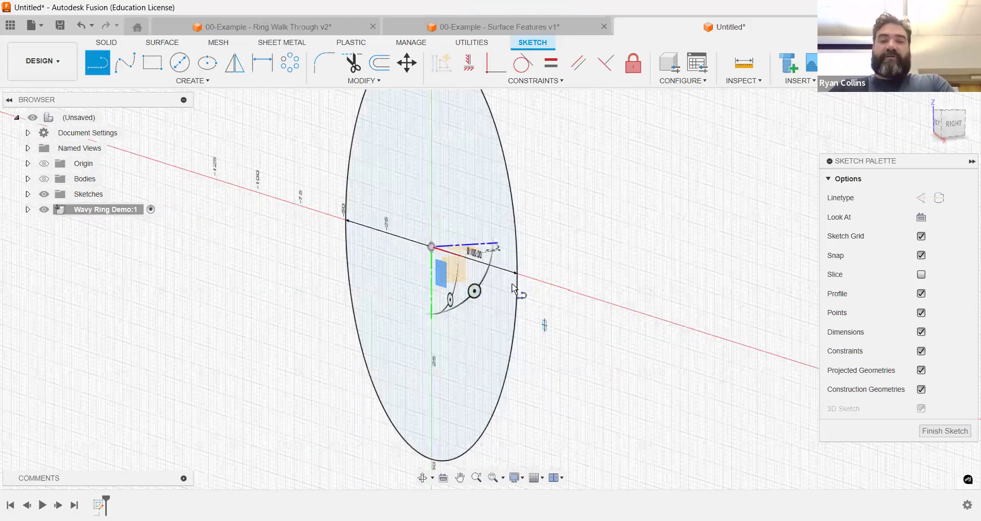
scroll(510, 259, "up", 3)
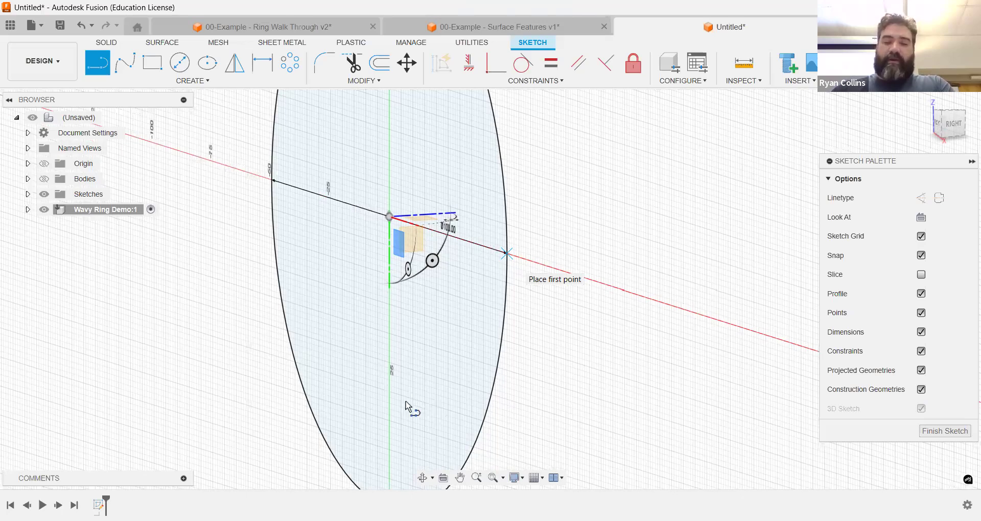
type("15")
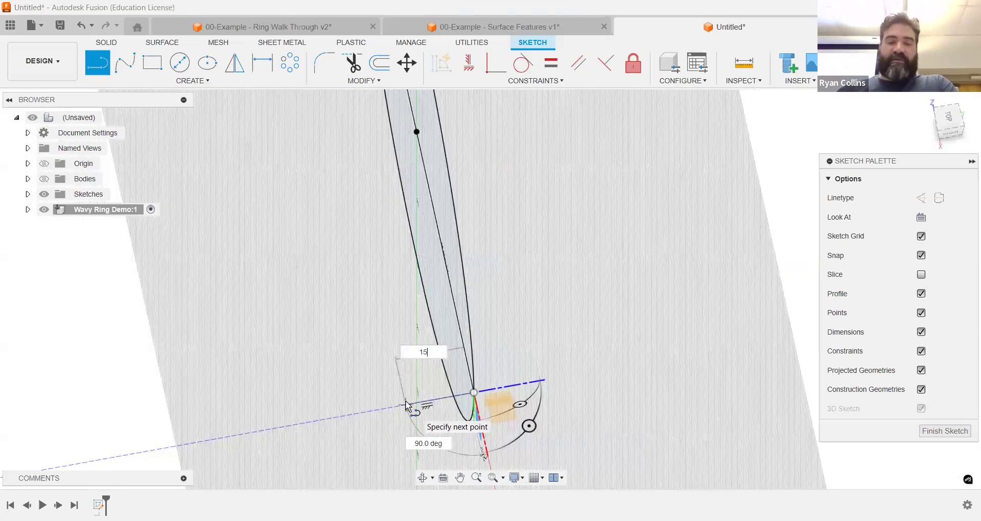
key("Tab")
key("Return")
Draw a construction line from the origin to the circle at 30° above the horizontal diameter.
mouse_move(578, 367)
middle_mouse_down("shift")
mouse_move(619, 197)
mouse_move(538, 213)
mouse_move(608, 216)
middle_mouse_up("shift")
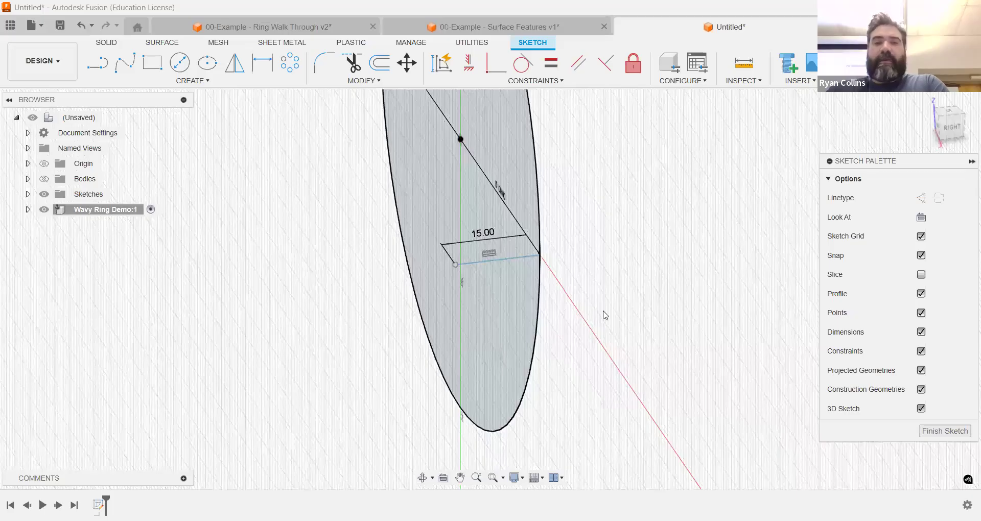
mouse_move(602, 313)
middle_mouse_down("shift")
mouse_move(664, 298)
mouse_move(617, 287)
mouse_move(582, 293)
mouse_move(606, 308)
middle_mouse_up("shift")
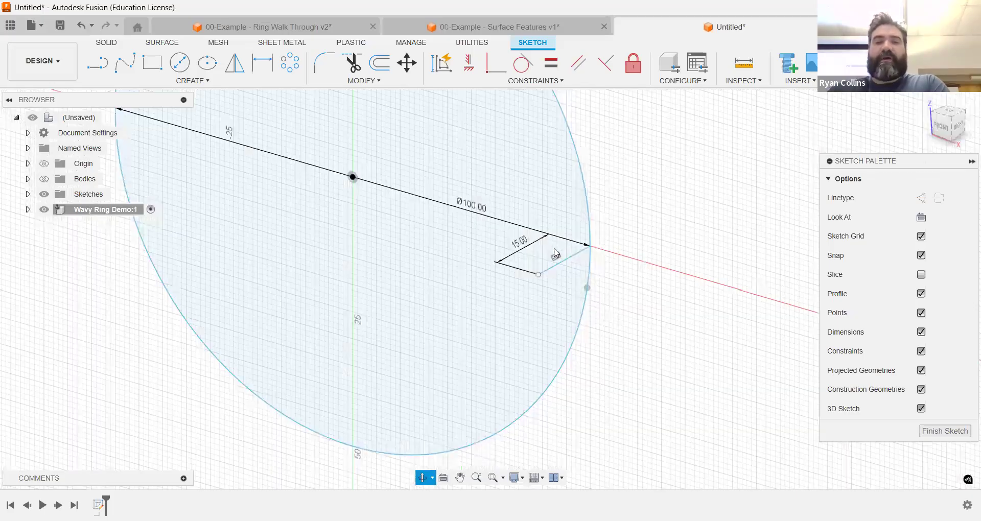
middle_click_drag(575, 264, 560, 326)
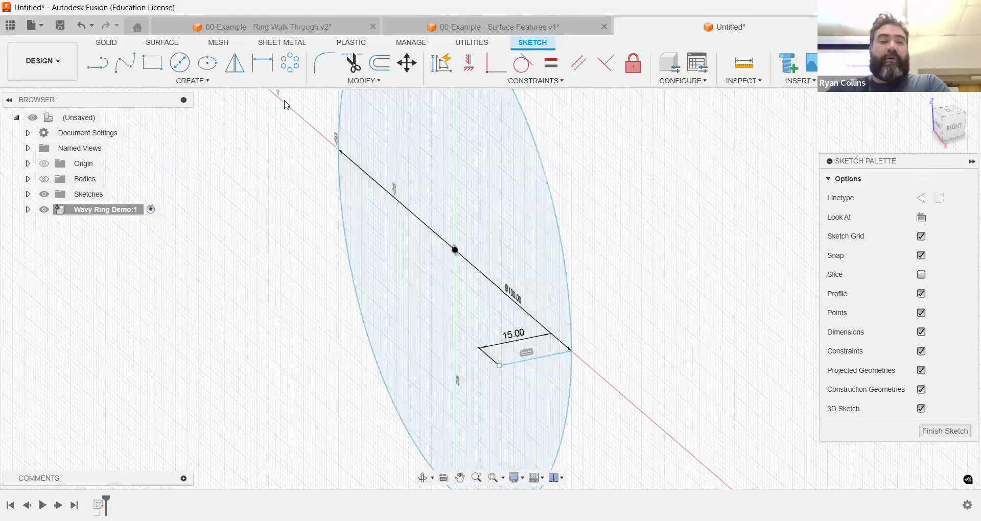
middle_click_drag(753, 165, 779, 167, "shift")
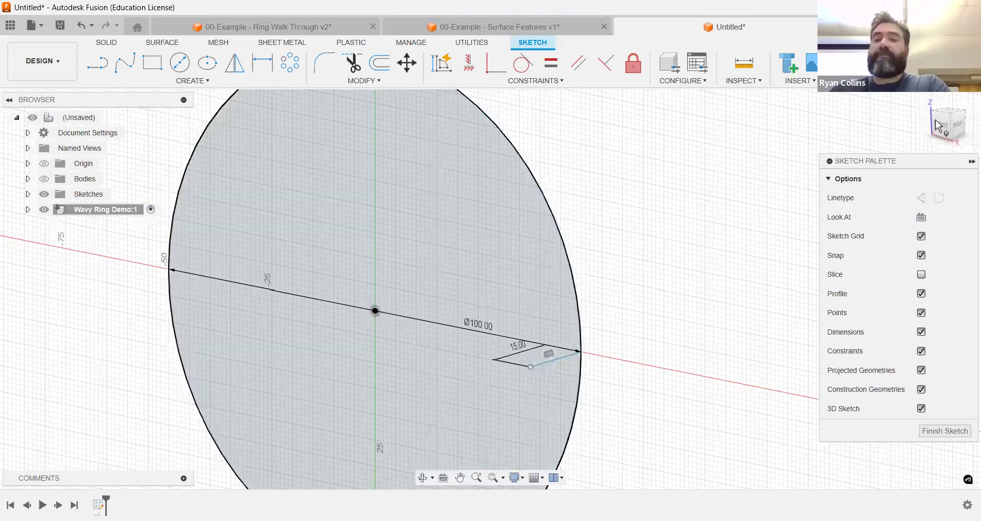
middle_click_drag(585, 210, 336, 265)
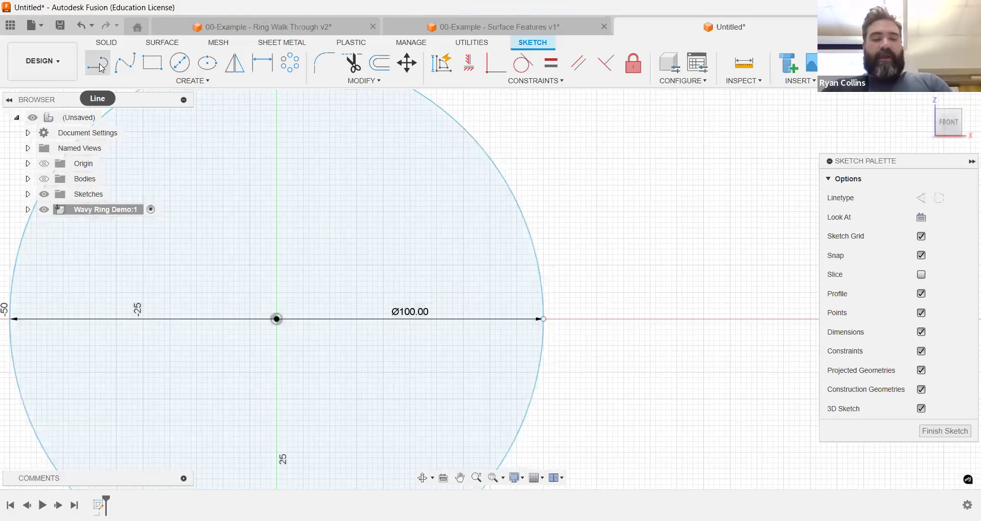
left_click(101, 67)
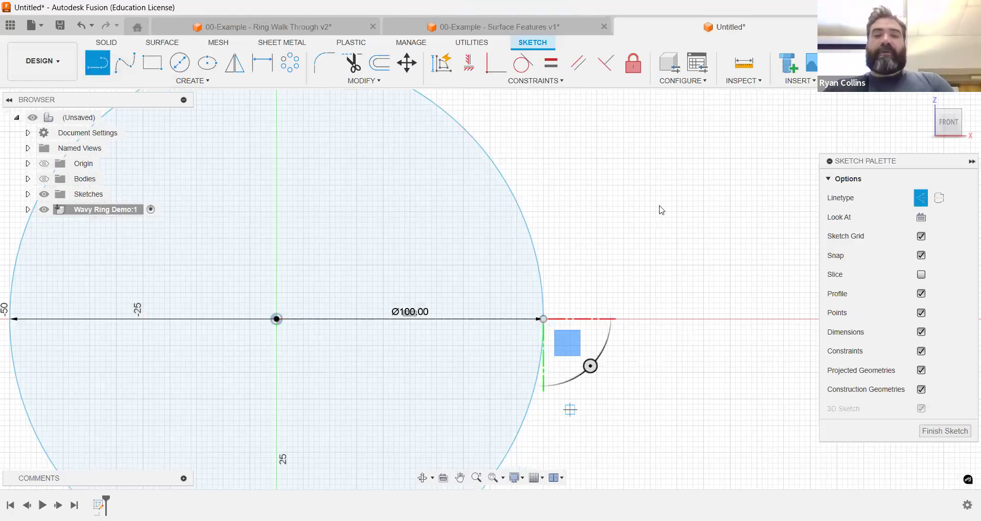
key("Escape")
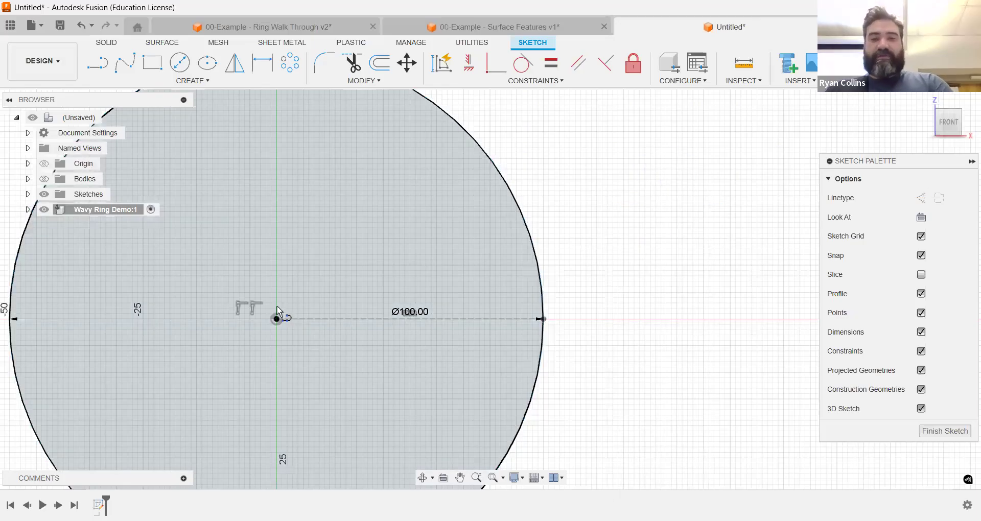
key("l")
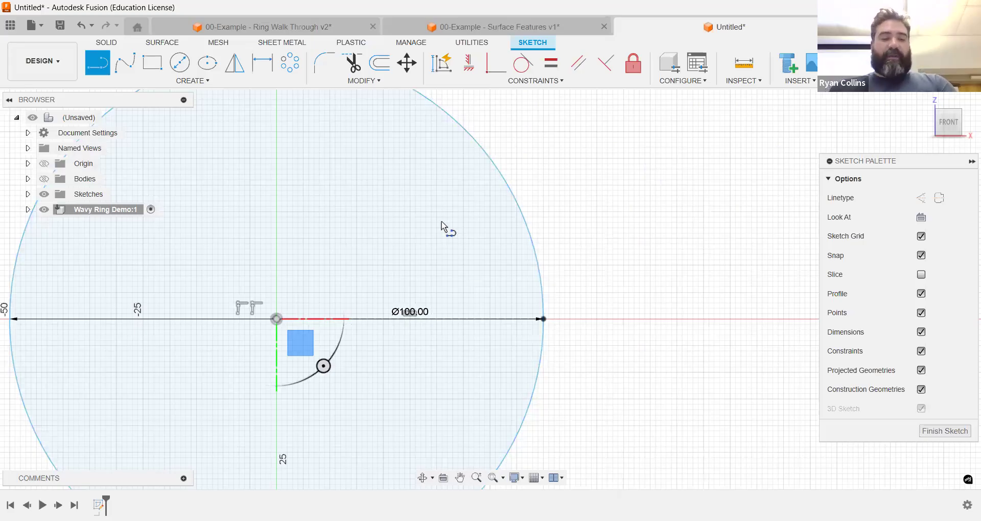
key("x")
key("Tab")
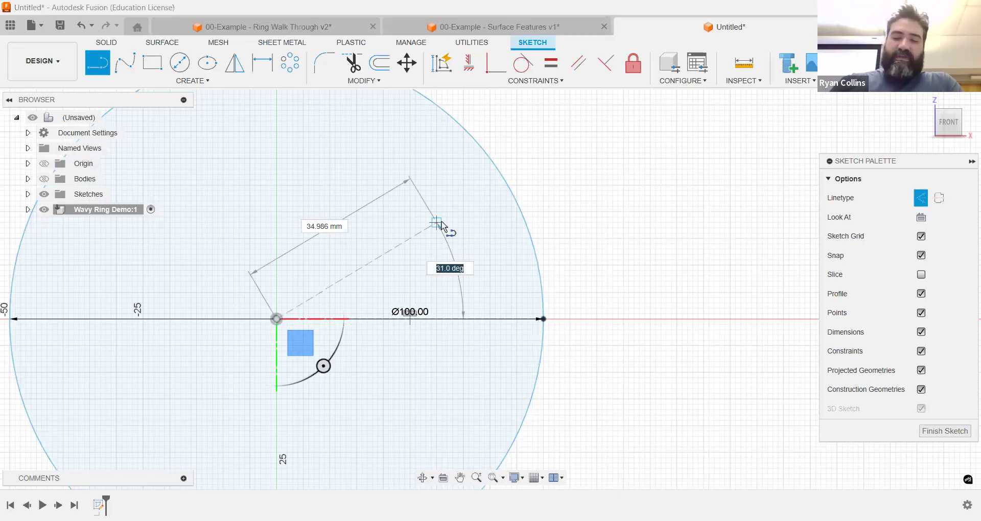
type("30")
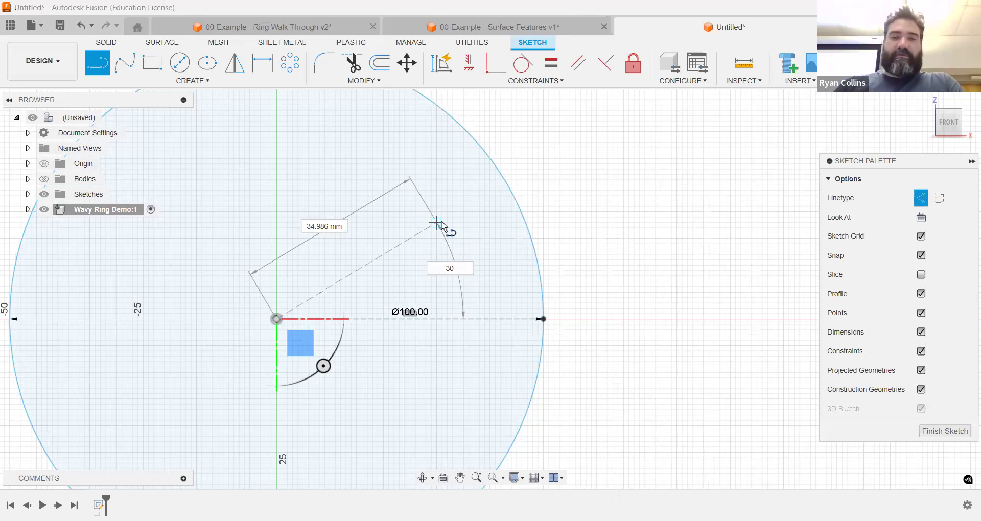
key("Tab")
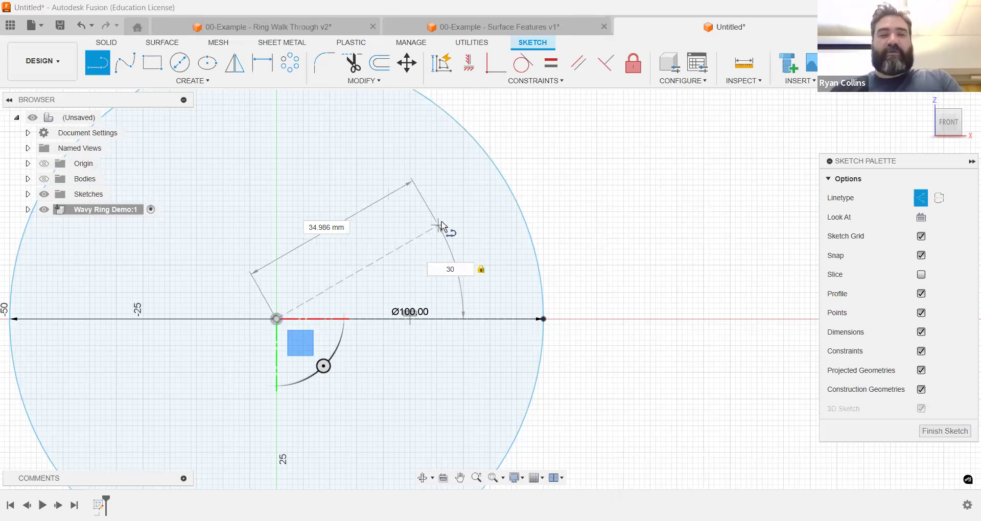
left_click(504, 187)
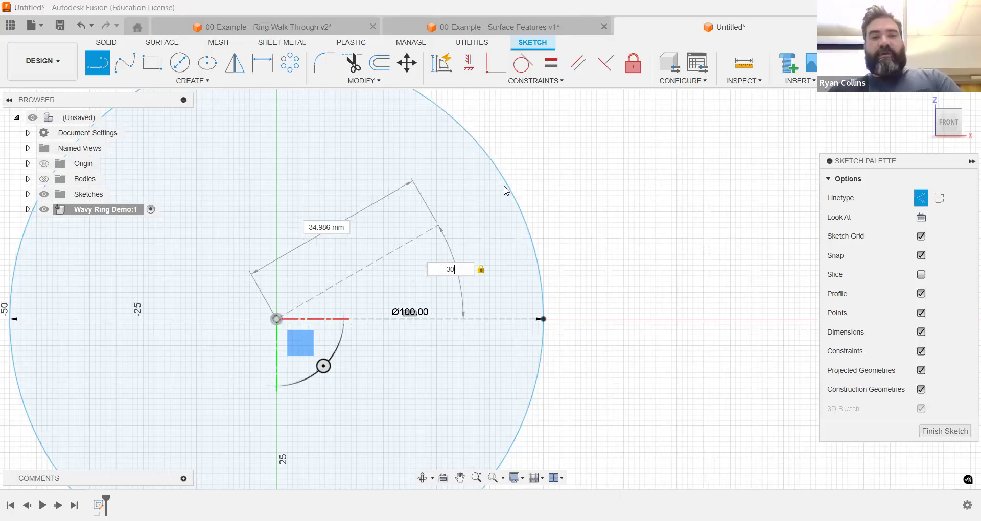
key("Escape")
Draw a 15 mm line perpendicular to the sketch plane from the construction line's outer end, pointing opposite to the first perpendicular line.
middle_click_drag(604, 262, 540, 270, "shift")
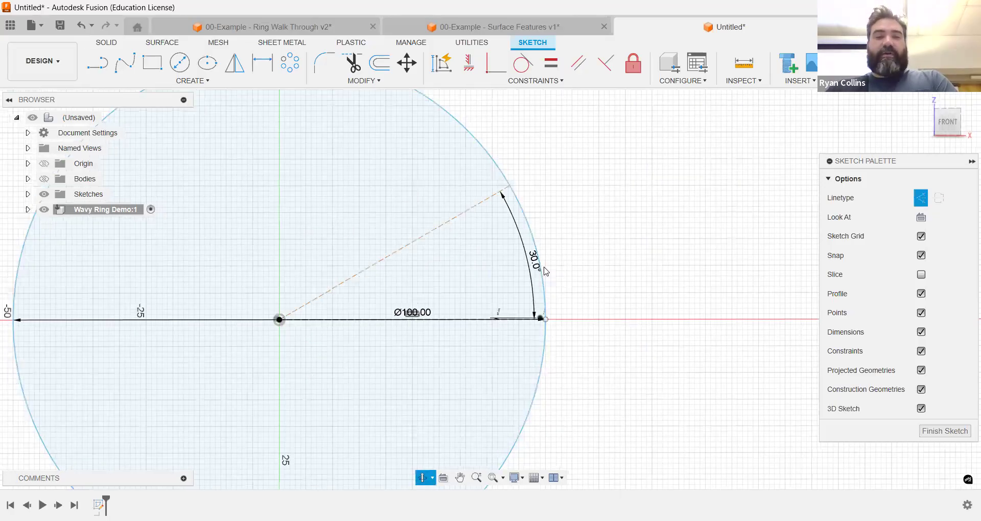
middle_click_drag(494, 247, 498, 249, "shift")
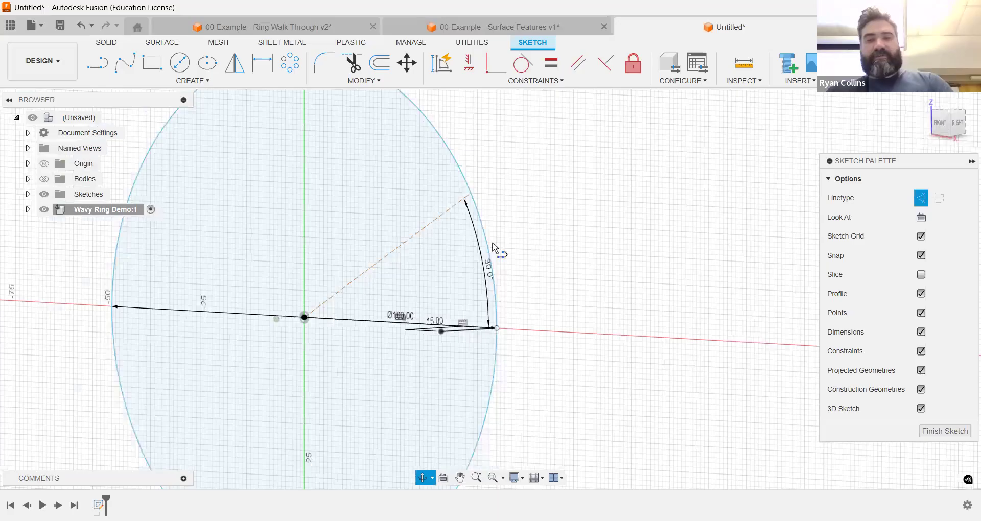
key("l")
key("x")
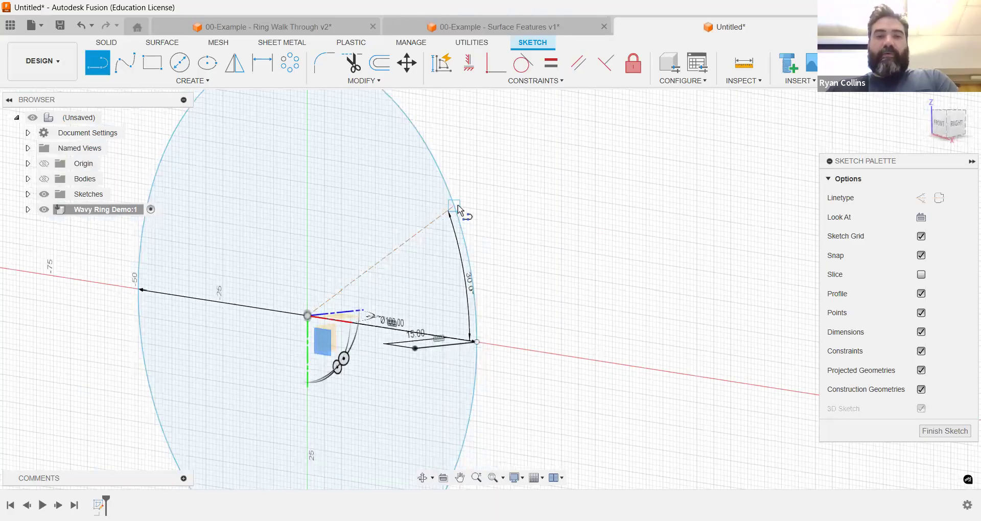
left_click(454, 206)
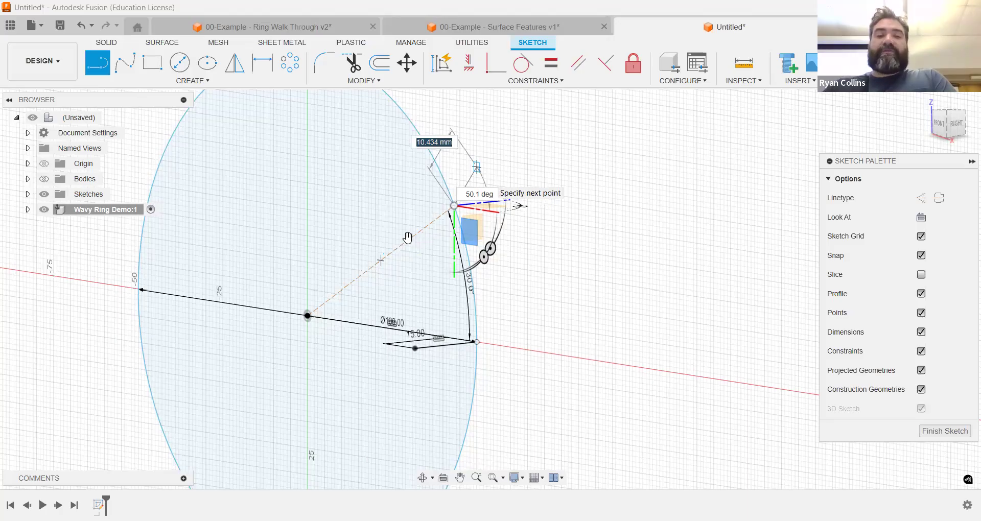
scroll(413, 251, "up", 5)
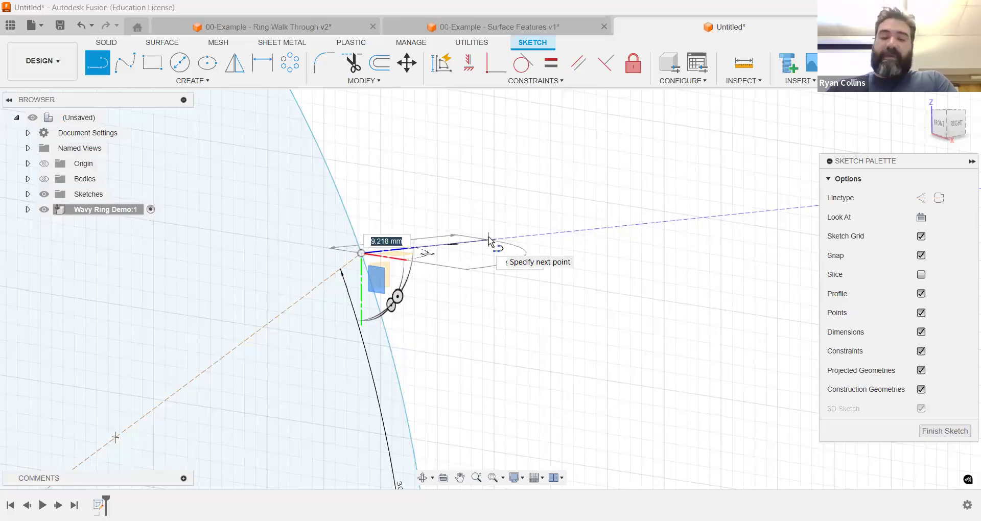
type("15")
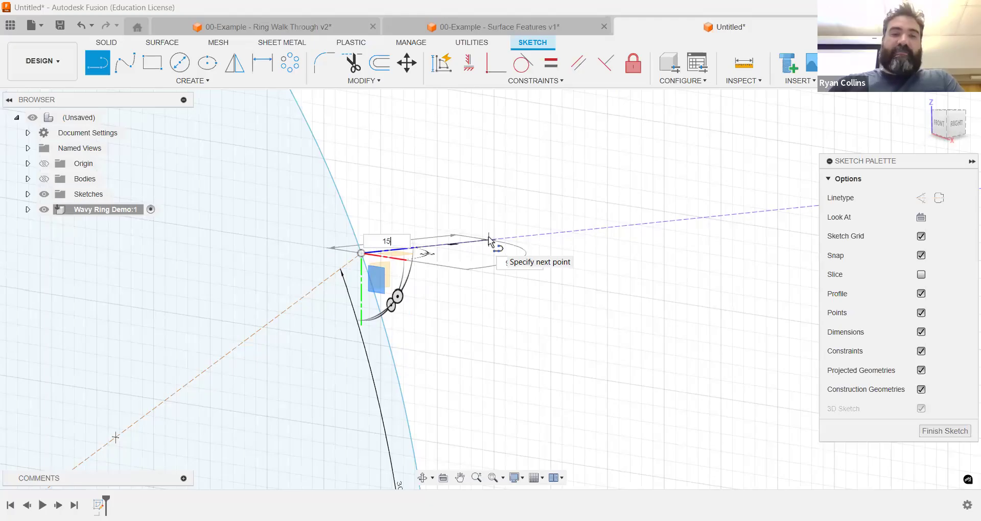
key("Tab")
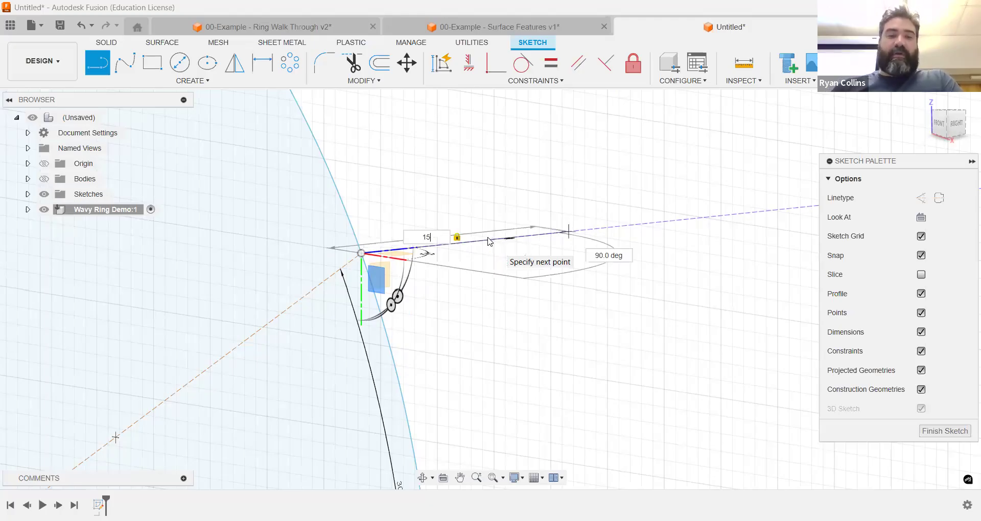
key("Return")
key("Escape")
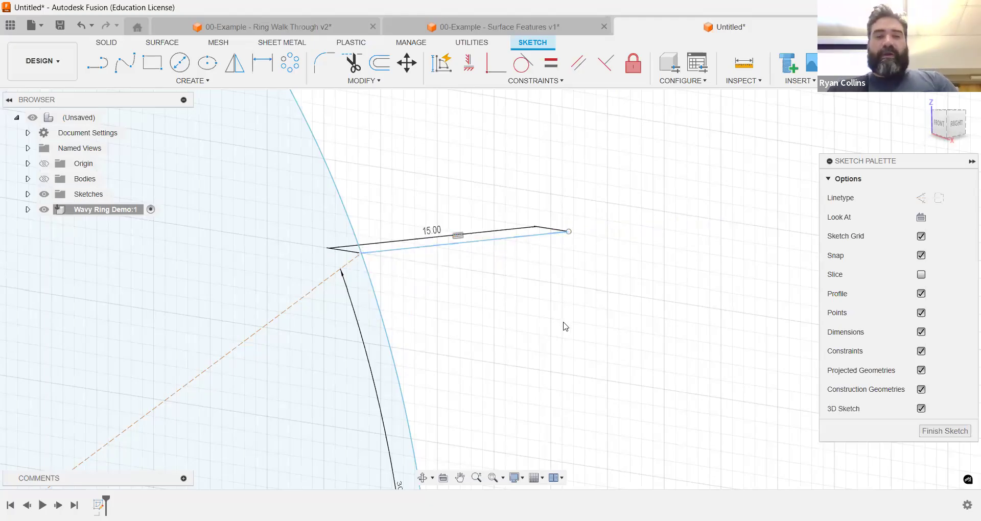
Set the angle between the construction line and the horizontal diameter to 45°.
scroll(564, 325, "down", 2)
scroll(542, 295, "down", 3)
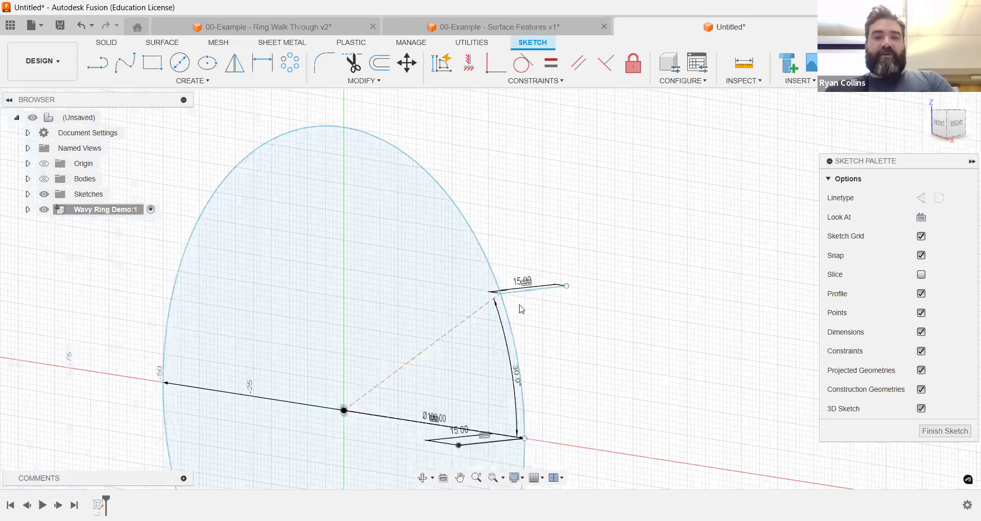
middle_click_drag(518, 303, 397, 396, "shift")
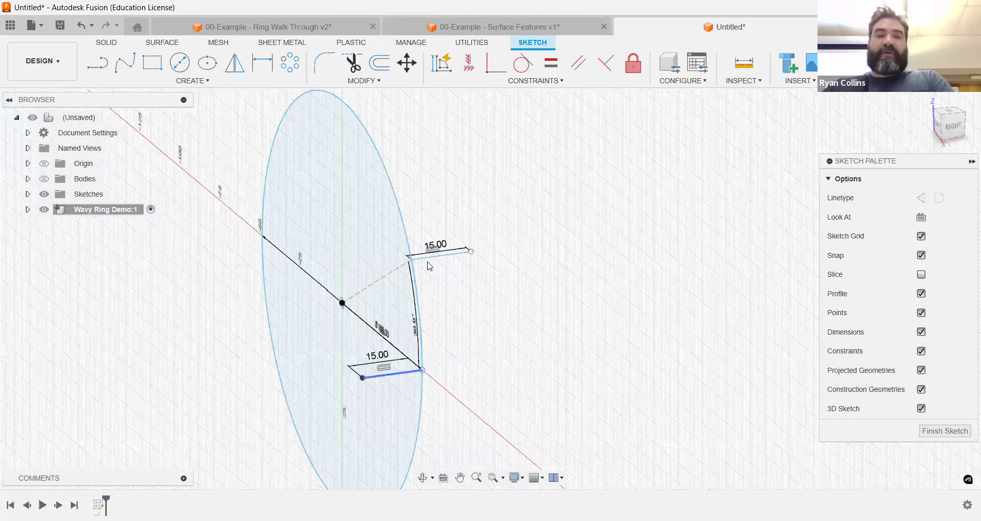
mouse_move(510, 338)
middle_mouse_down("shift")
mouse_move(516, 357)
mouse_move(542, 336)
middle_mouse_up("shift")
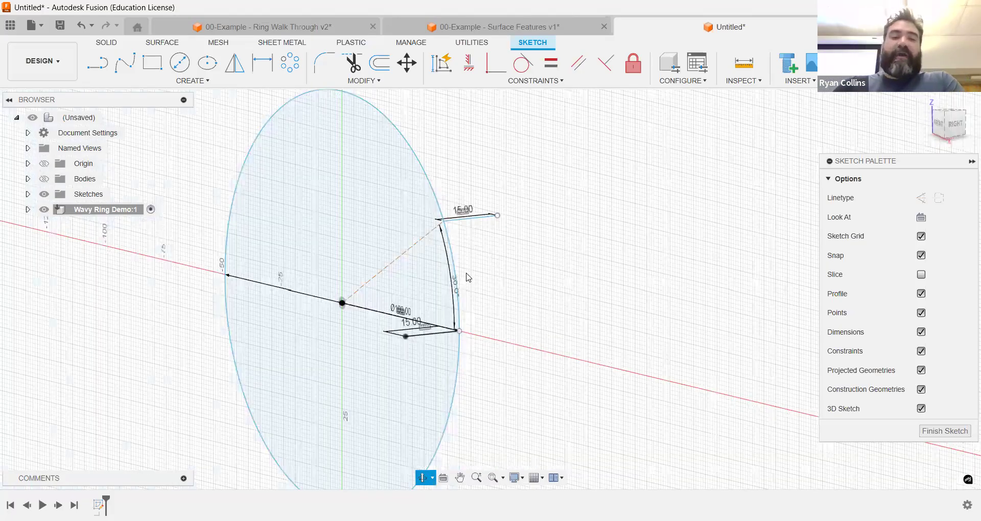
middle_click_drag(466, 273, 494, 303, "shift")
scroll(444, 295, "up", 2)
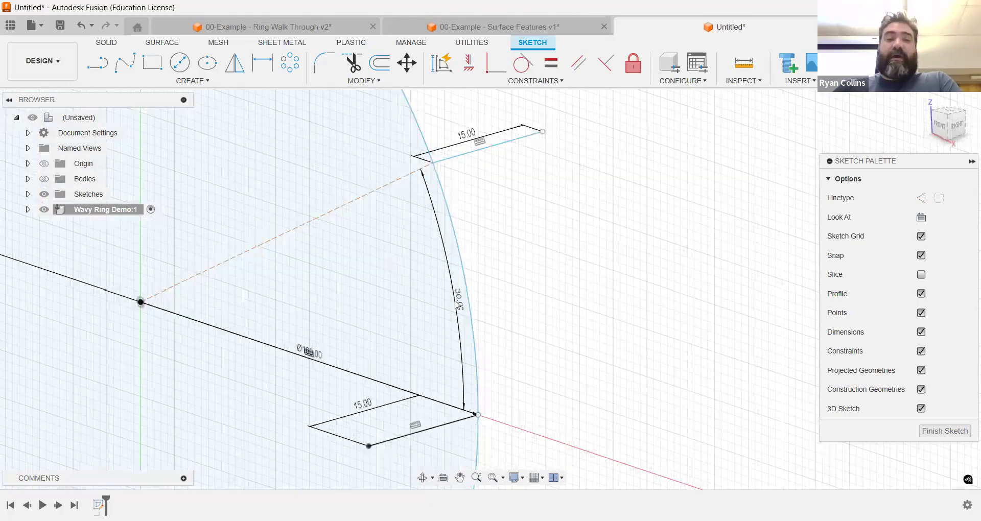
scroll(457, 306, "up", 3)
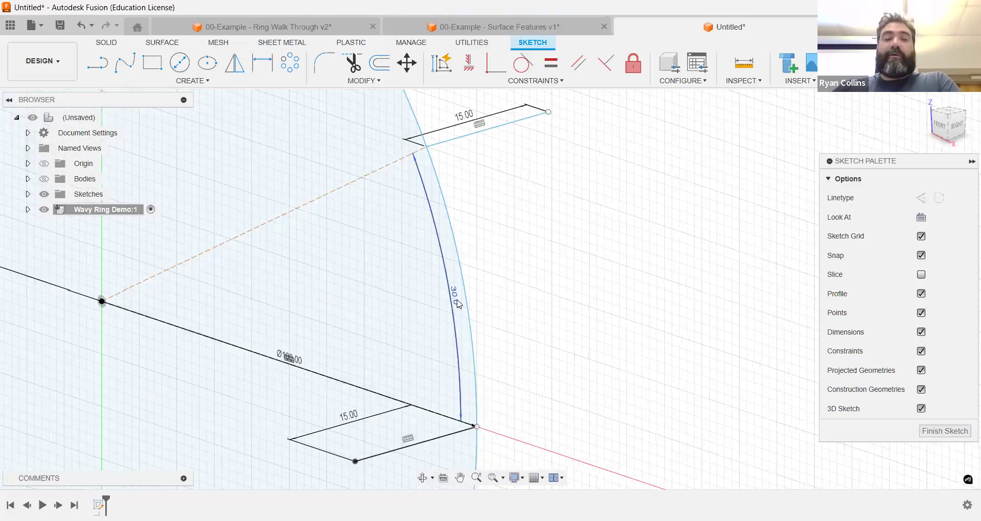
double_click(479, 297)
type("45")
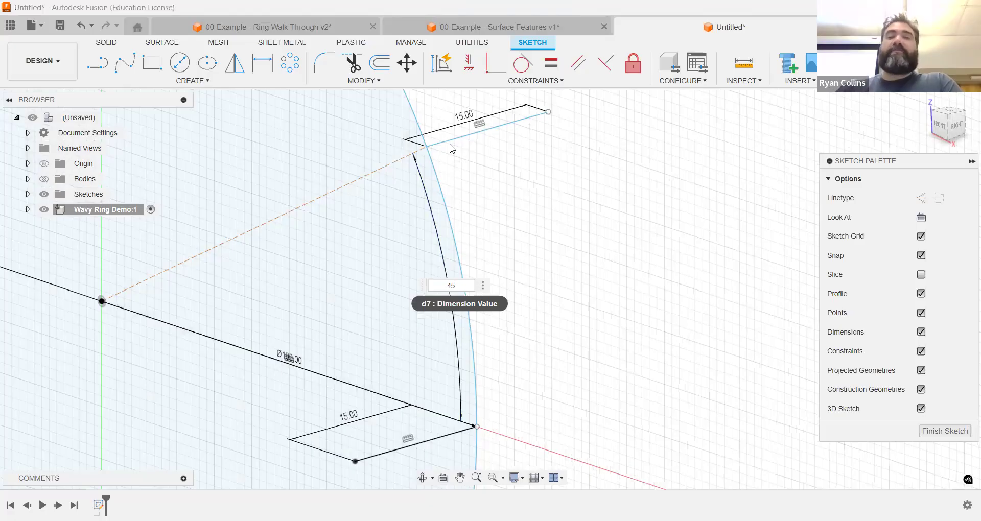
key("Return")
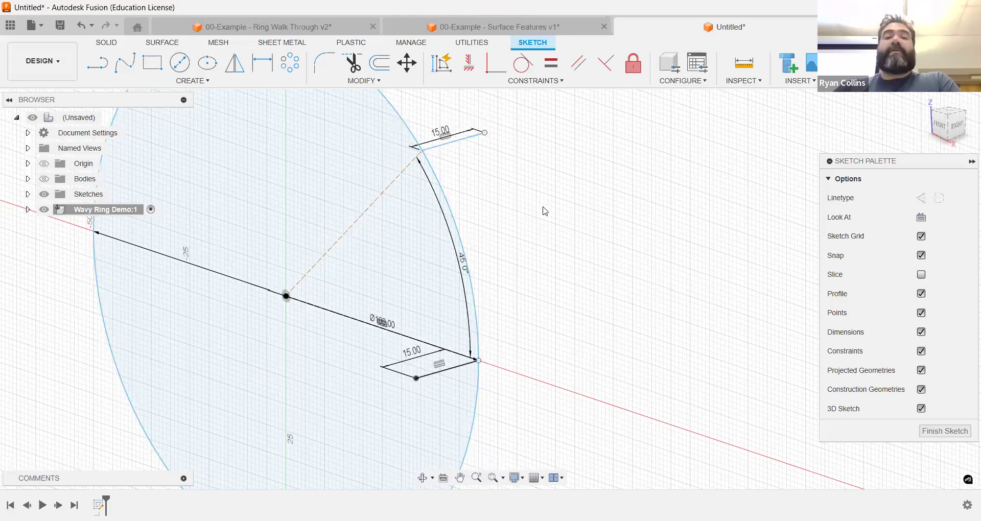
Create a full circular pattern of the two 15 mm perpendicular lines around the origin with a quantity of 4.
scroll(630, 239, "down", 1)
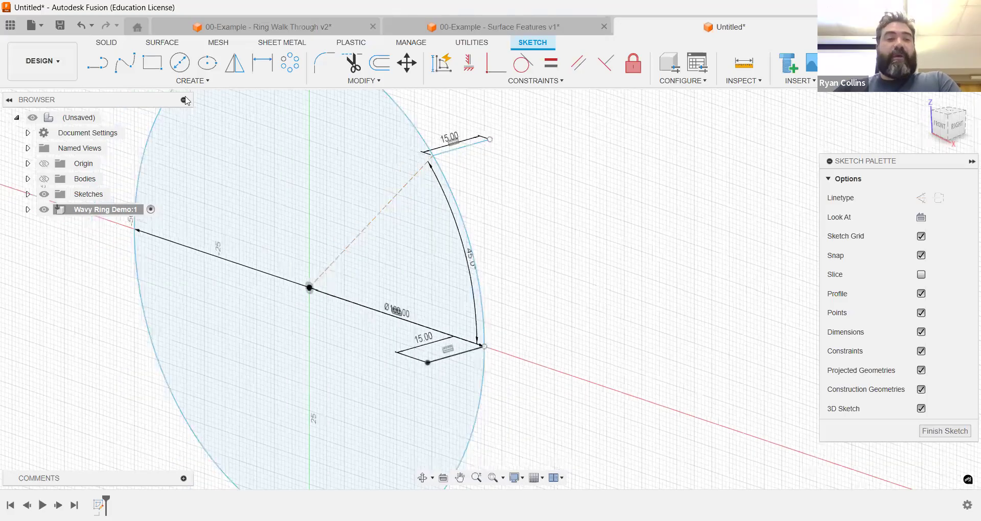
scroll(567, 358, "down", 1)
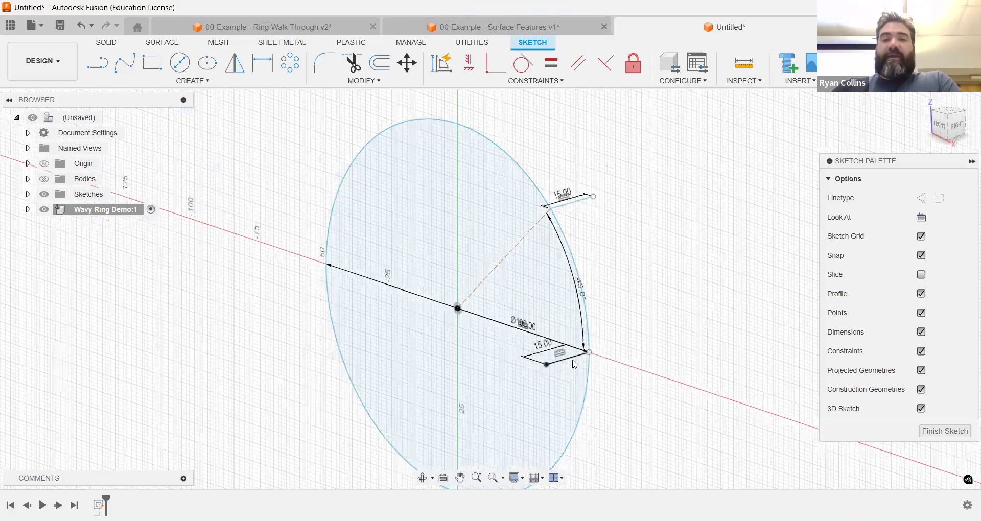
left_click(290, 64)
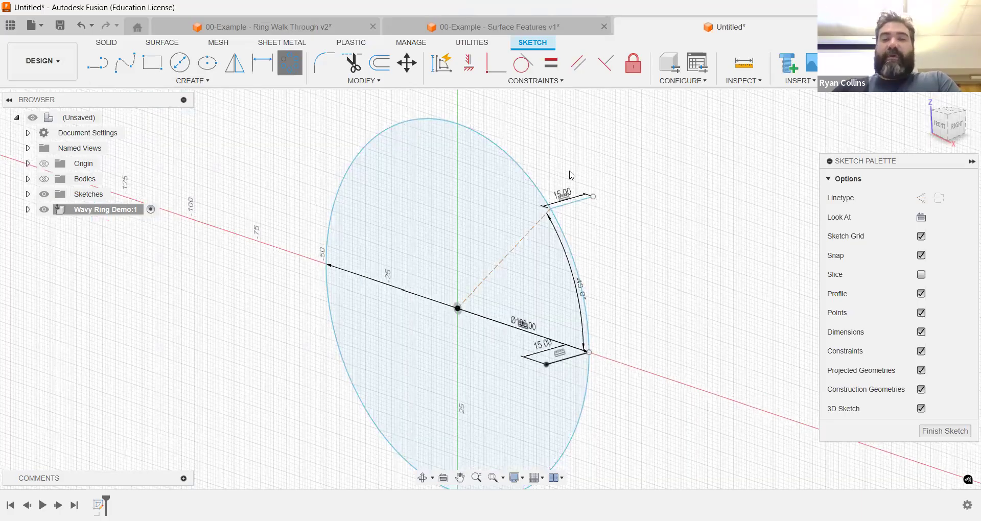
left_click(570, 359)
left_click(578, 199)
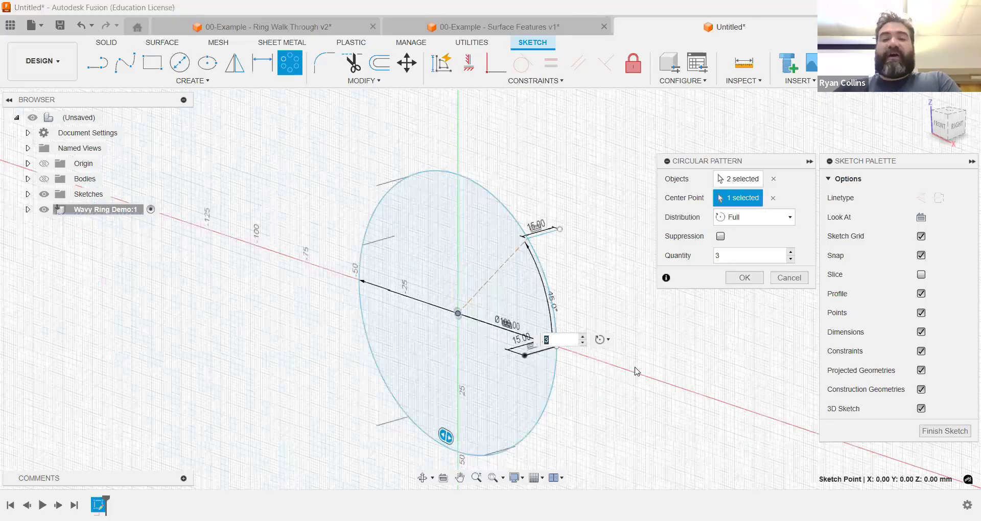
middle_click_drag(628, 353, 628, 353, "shift")
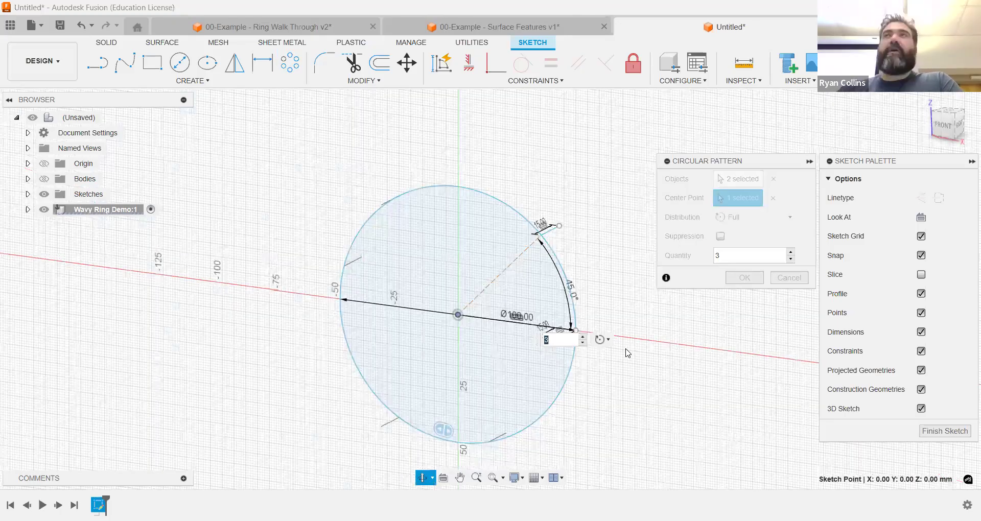
type("4")
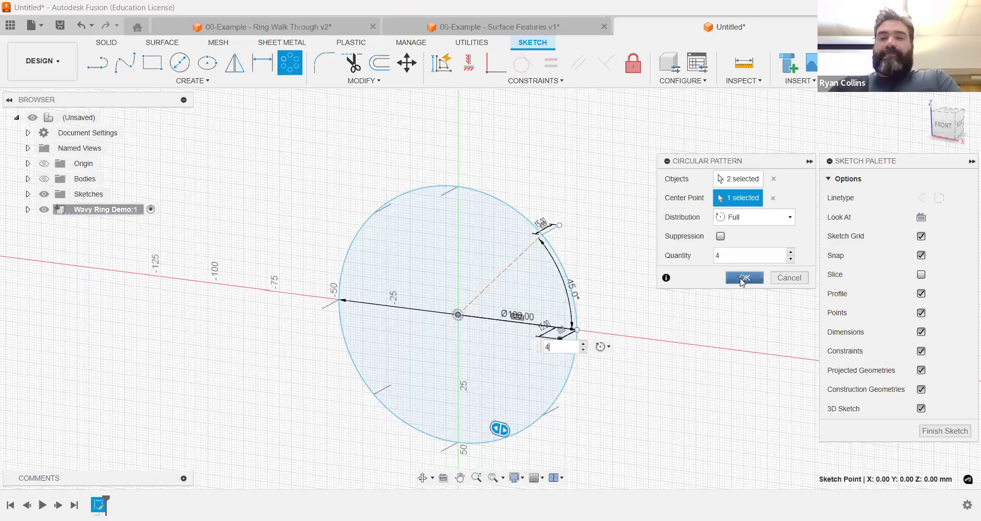
key("Return")
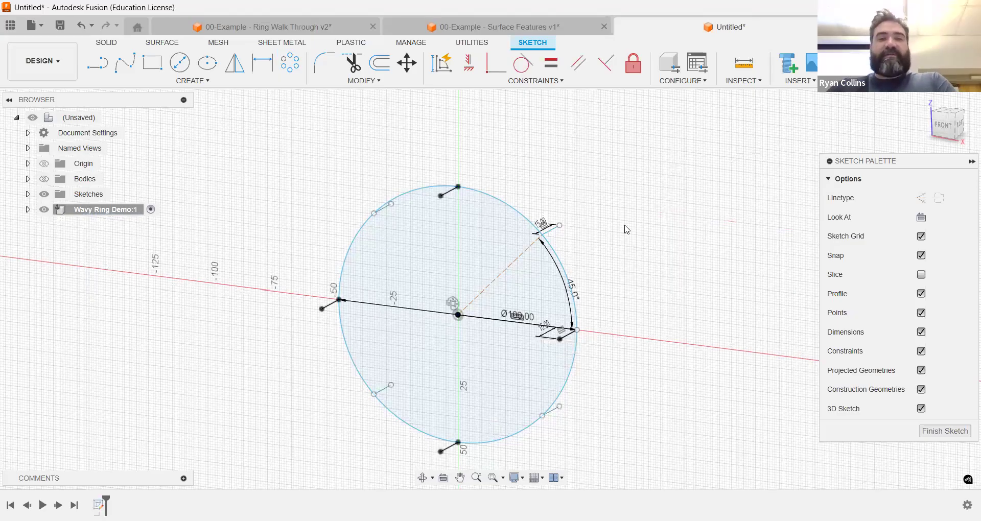
Draw a closed fit point spline through the free ends of the alternating perpendicular lines, starting and ending at the 45° line's outer end.
mouse_move(607, 221)
middle_mouse_down("shift")
mouse_move(534, 221)
mouse_move(589, 219)
mouse_move(532, 232)
mouse_move(588, 223)
mouse_move(560, 379)
middle_mouse_up("shift")
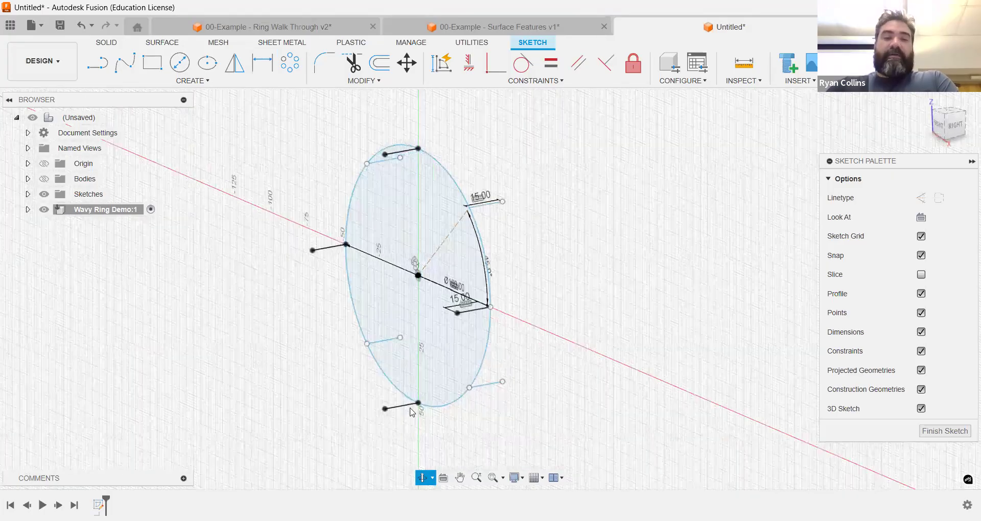
mouse_move(607, 291)
middle_mouse_down("shift")
mouse_move(553, 282)
mouse_move(612, 278)
middle_mouse_up("shift")
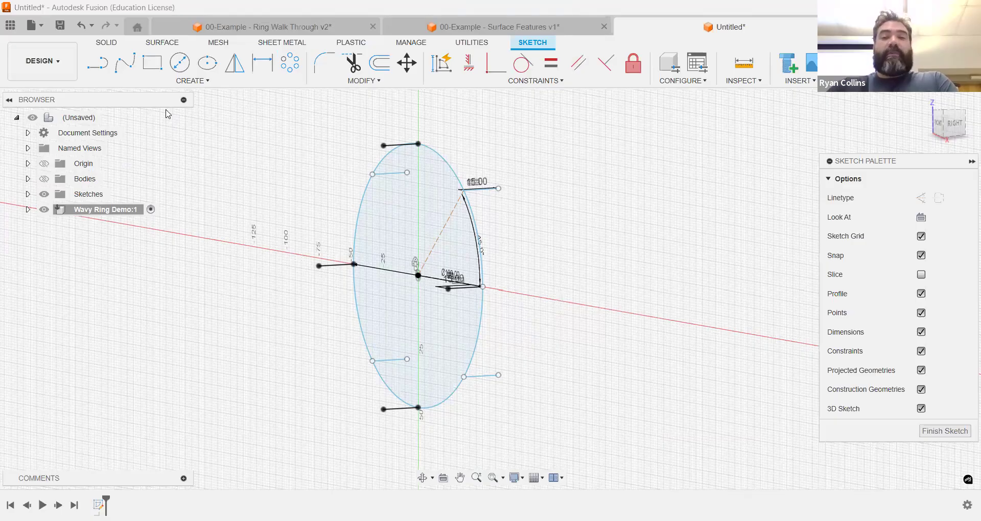
left_click(130, 68)
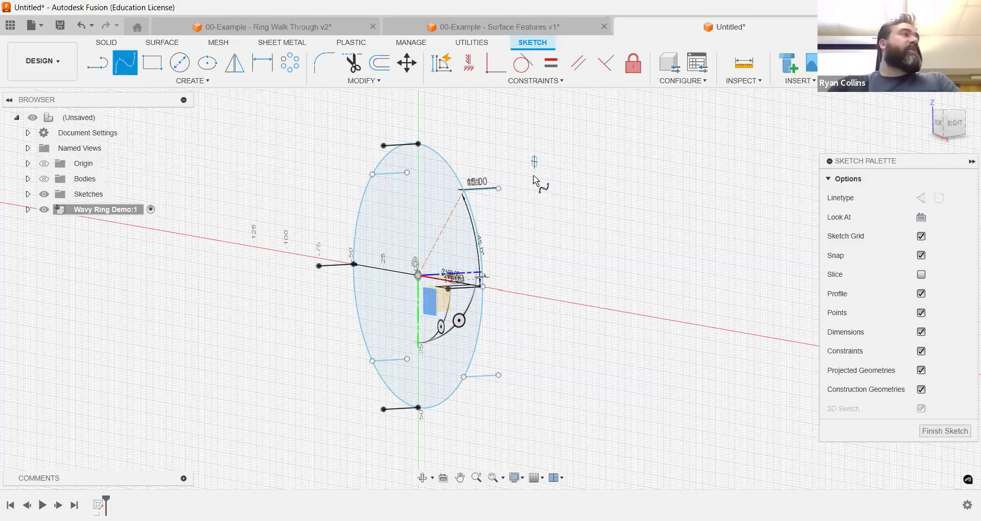
left_click(498, 188)
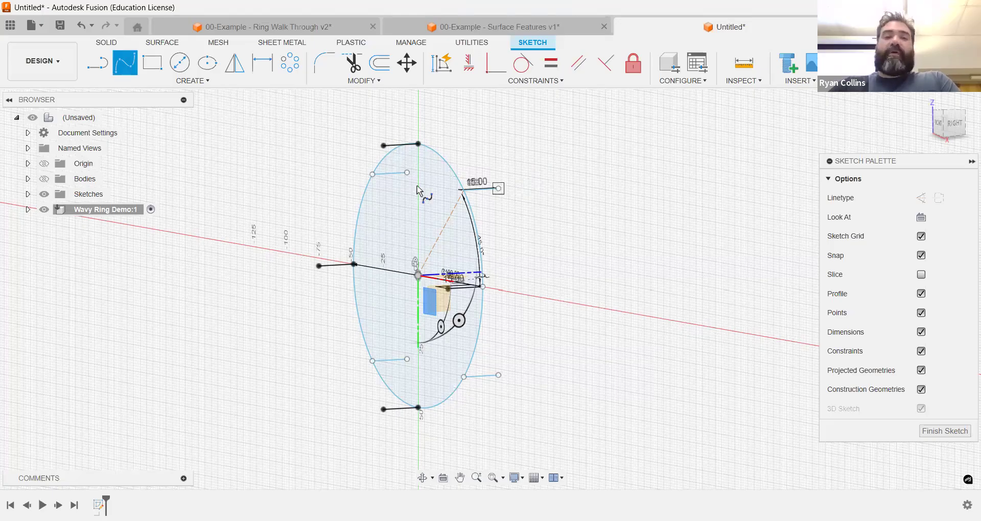
middle_click_drag(403, 210, 530, 201, "shift")
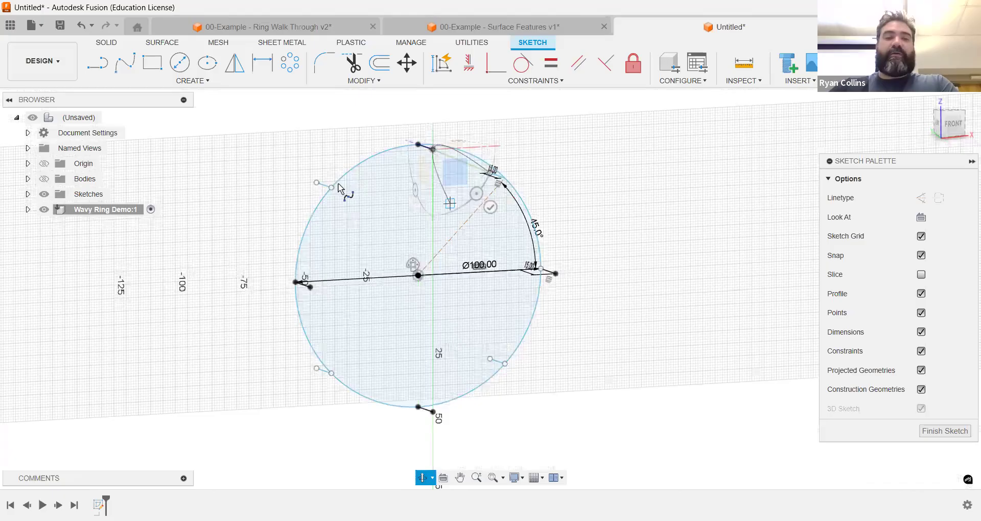
left_click(337, 187)
left_click(388, 286)
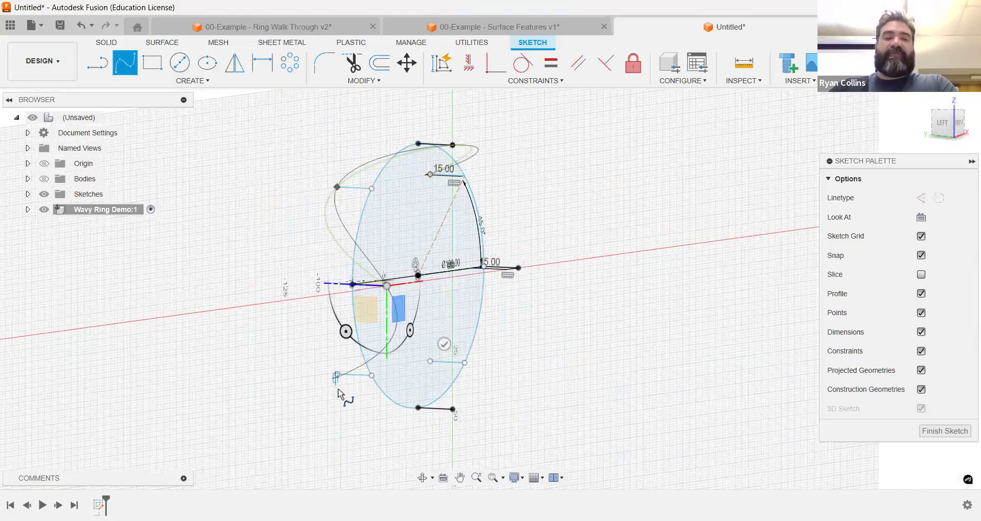
left_click(452, 409)
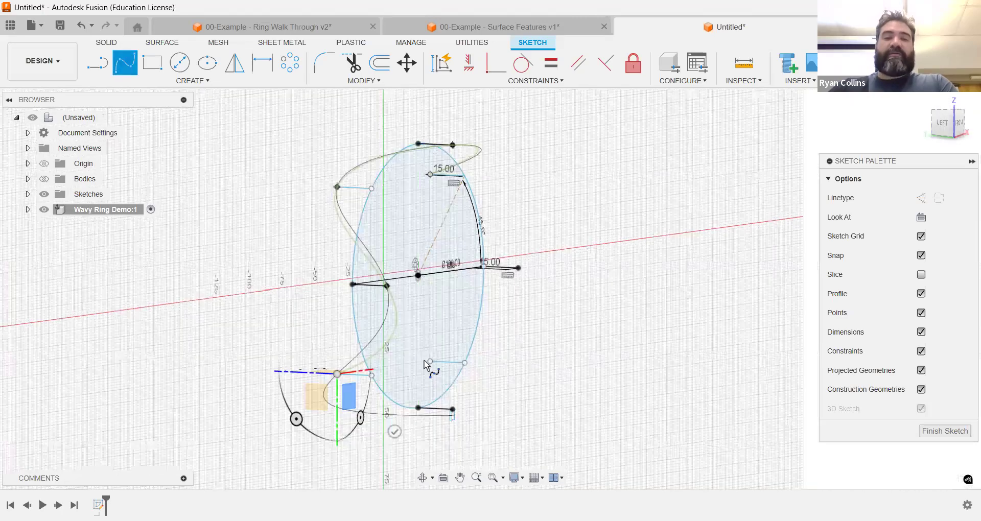
left_click(430, 361)
mouse_move(507, 313)
middle_mouse_down("shift")
mouse_move(480, 310)
mouse_move(475, 320)
middle_mouse_up("shift")
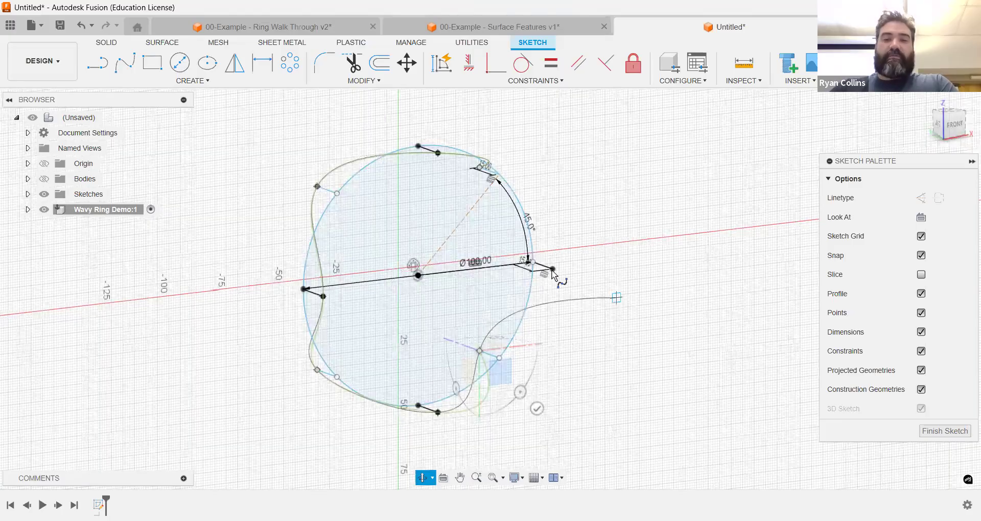
left_click(552, 269)
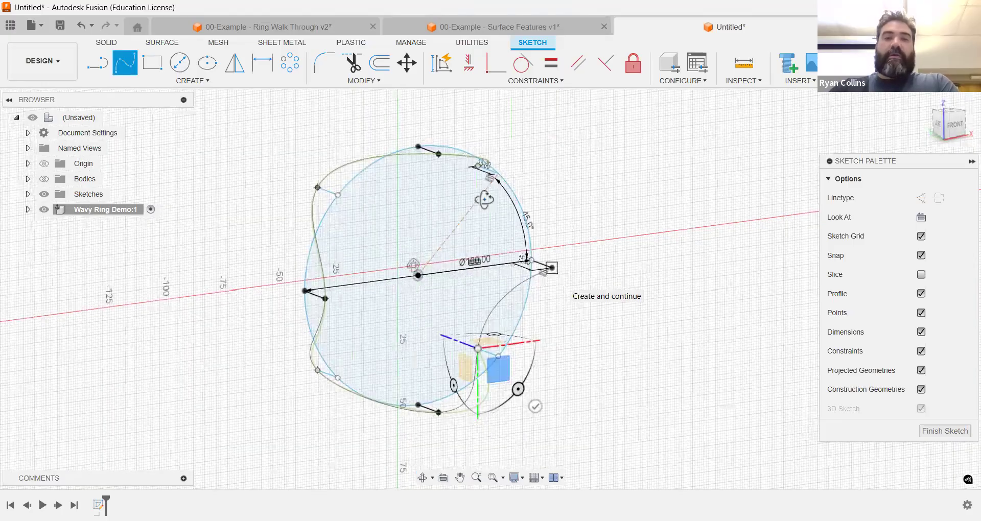
middle_click_drag(429, 166, 429, 166, "shift")
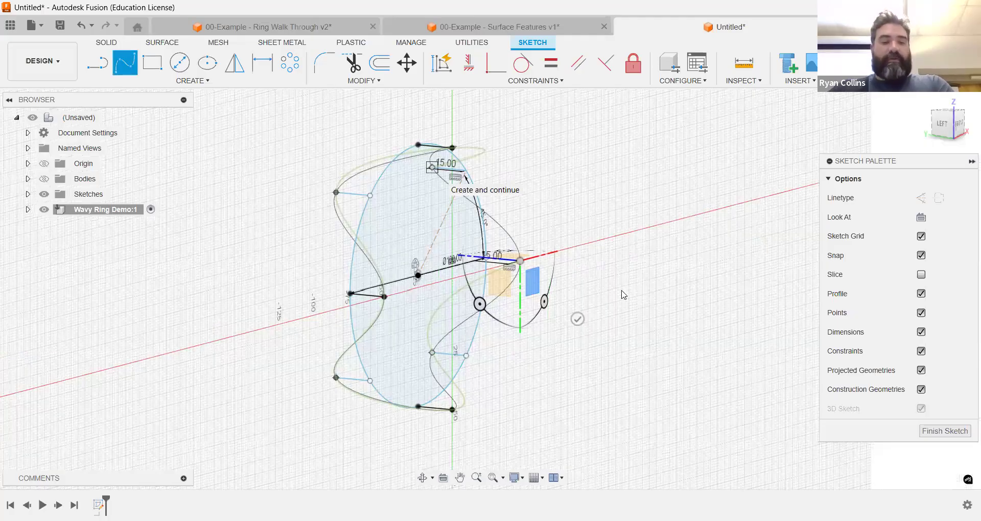
key("Escape")
Convert the 100 mm circle to construction geometry.
left_click(362, 217)
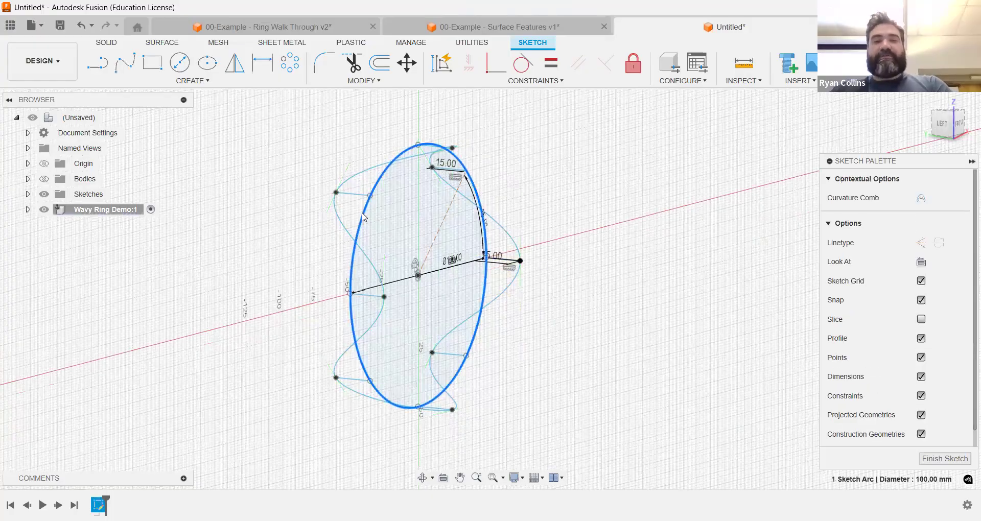
key("x")
mouse_move(558, 223)
middle_mouse_down("shift")
mouse_move(628, 216)
mouse_move(623, 228)
mouse_move(578, 234)
mouse_move(589, 237)
mouse_move(614, 231)
mouse_move(449, 219)
mouse_move(479, 325)
middle_mouse_up("shift")
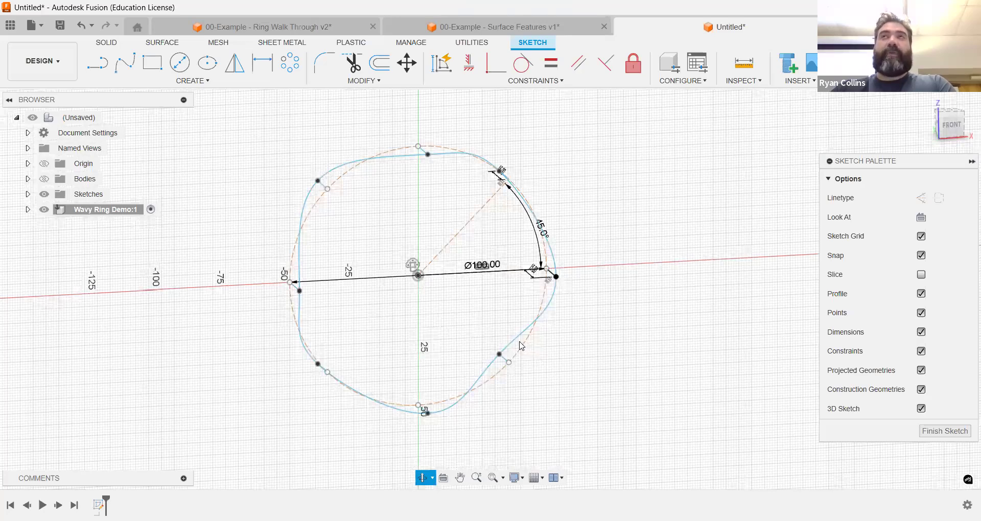
Set the perpendicular line on the X axis to 10 mm and the one at the 45° construction line to 25 mm.
middle_click_drag(532, 344, 553, 354, "shift")
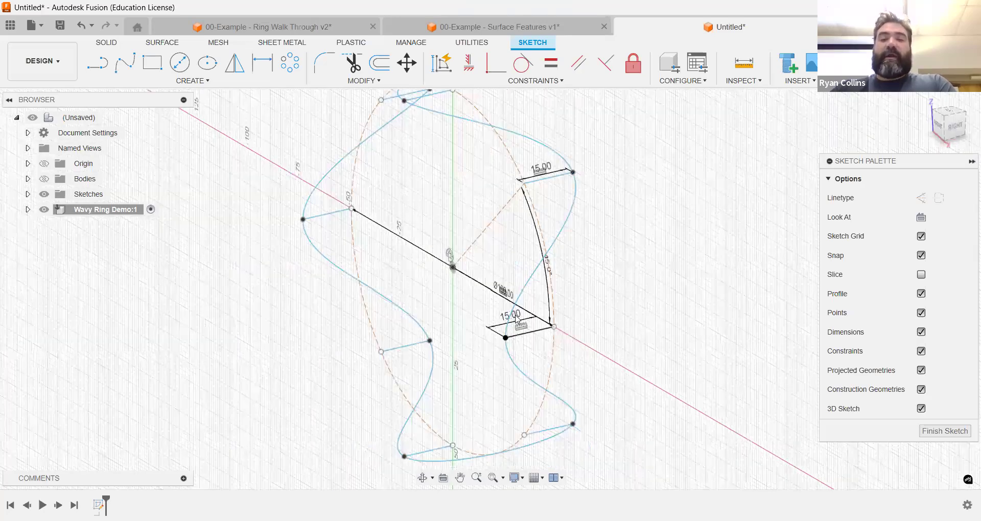
double_click(533, 313)
type("1")
key("Return")
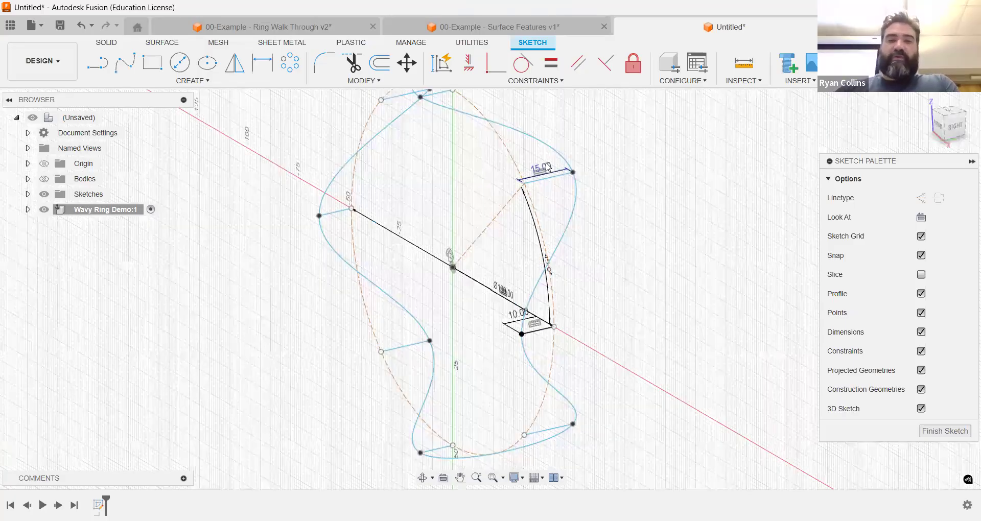
double_click(546, 167)
type("25")
key("Return")
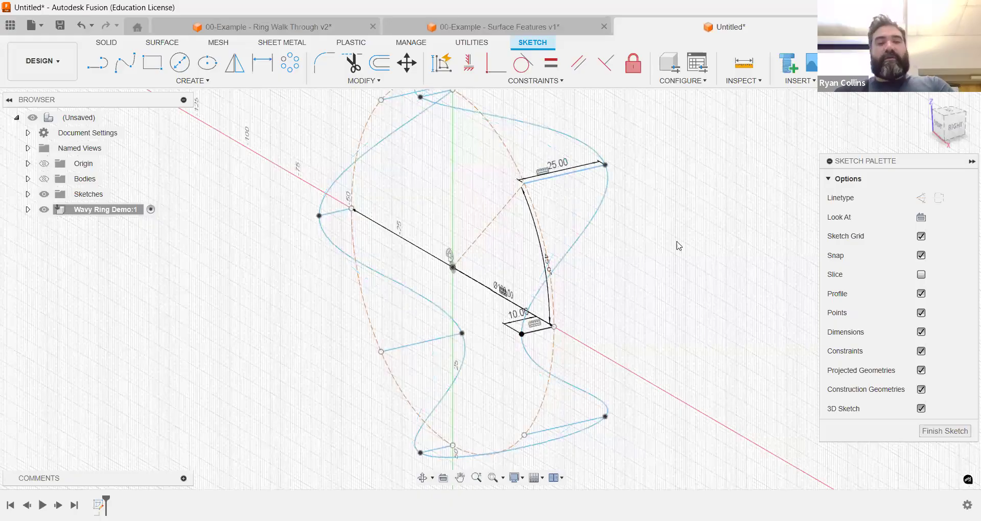
Finish the sketch and create a solid circular pipe with a 7 mm section size along the wavy spline.
mouse_move(606, 256)
middle_mouse_down("shift")
mouse_move(684, 264)
mouse_move(622, 247)
mouse_move(596, 259)
mouse_move(683, 250)
middle_mouse_up("shift")
right_click_drag(699, 261, 653, 317)
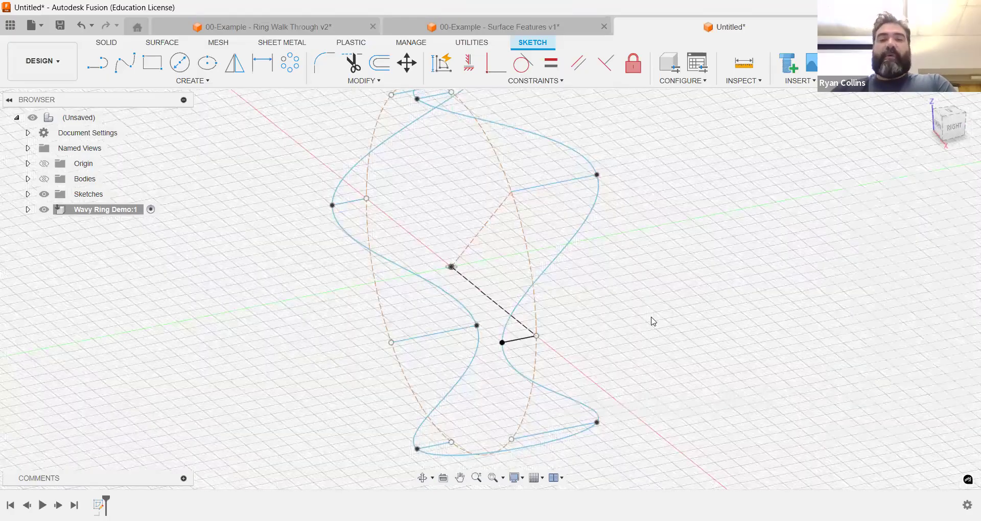
scroll(655, 312, "down", 4)
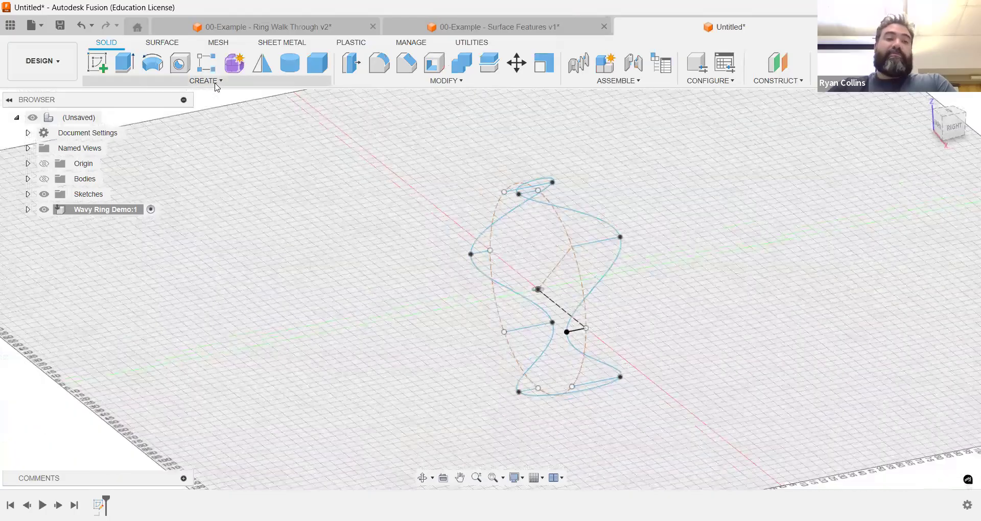
left_click(215, 81)
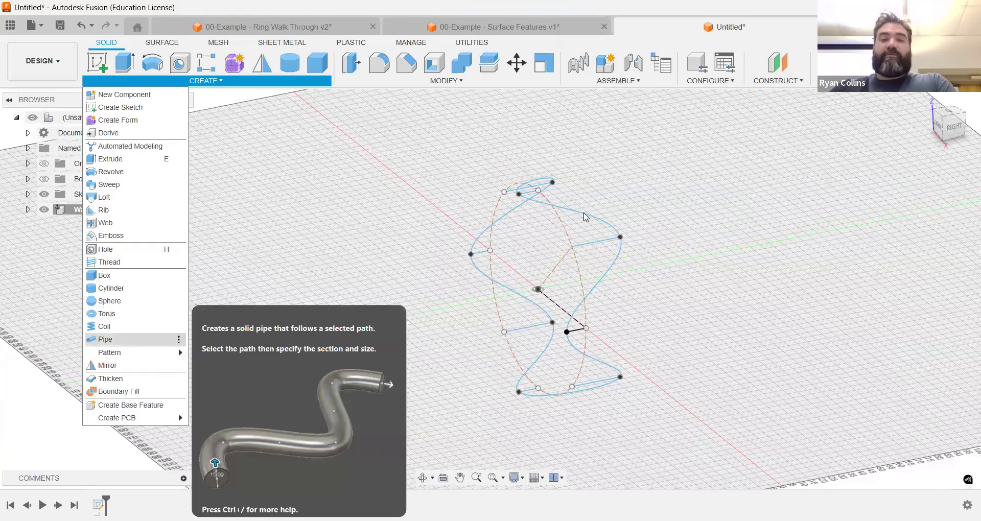
left_click(572, 321)
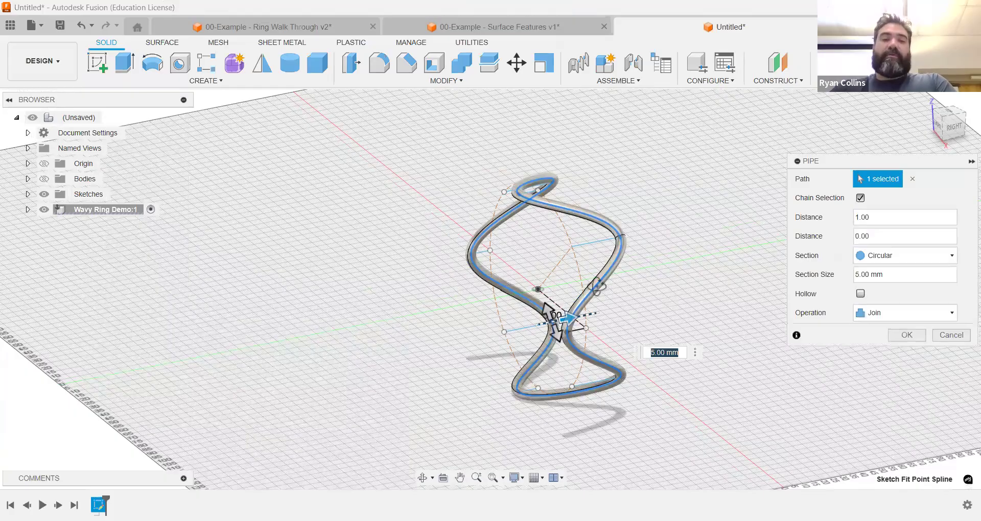
type("7")
middle_click_drag(679, 293, 712, 307, "shift")
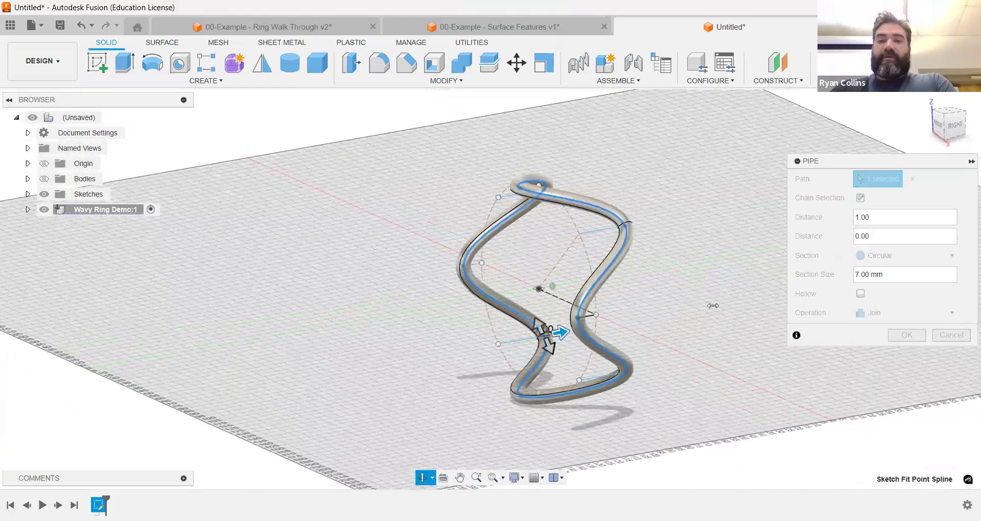
key("Return")
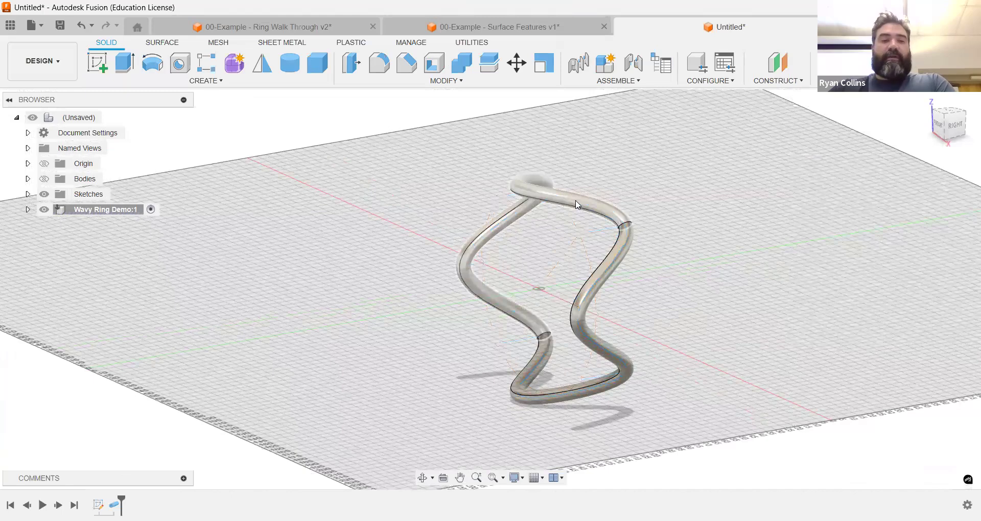
left_click(576, 205)
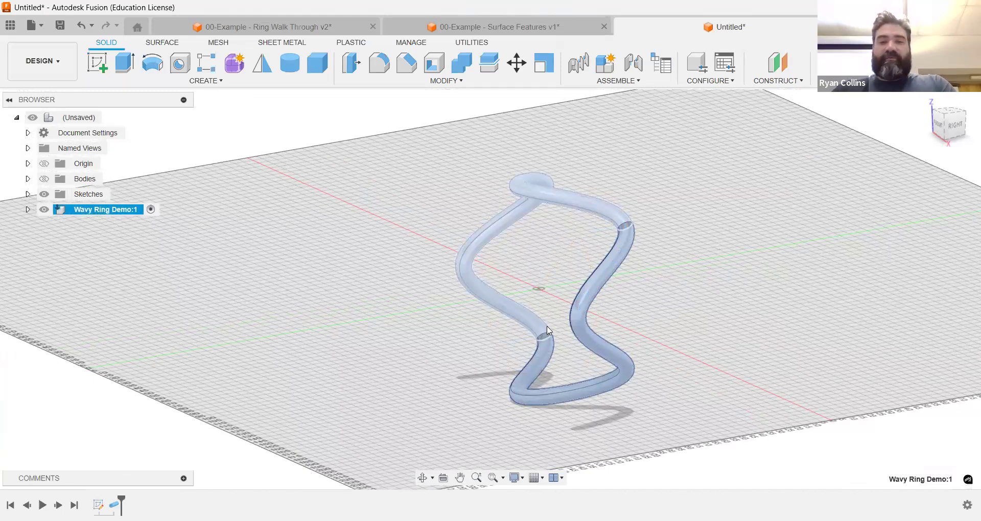
key("m")
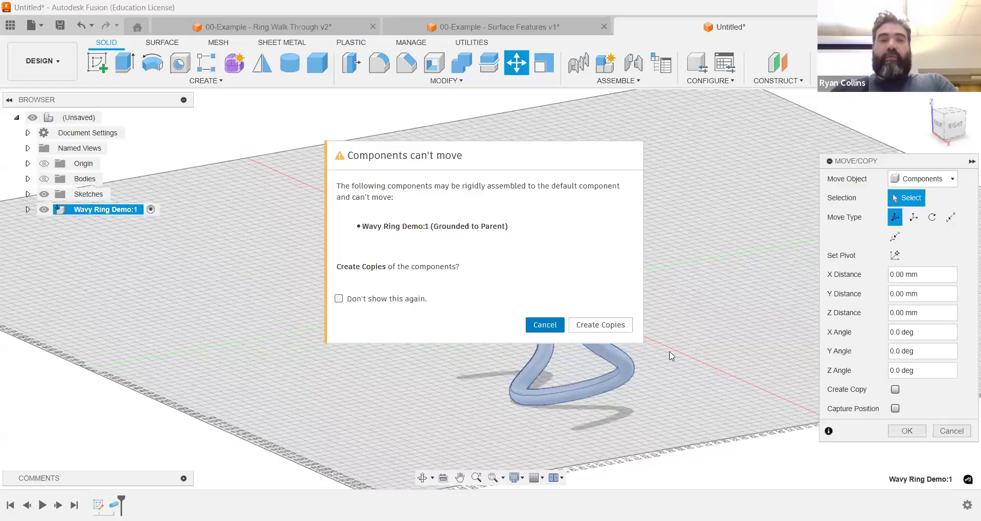
key("Tab")
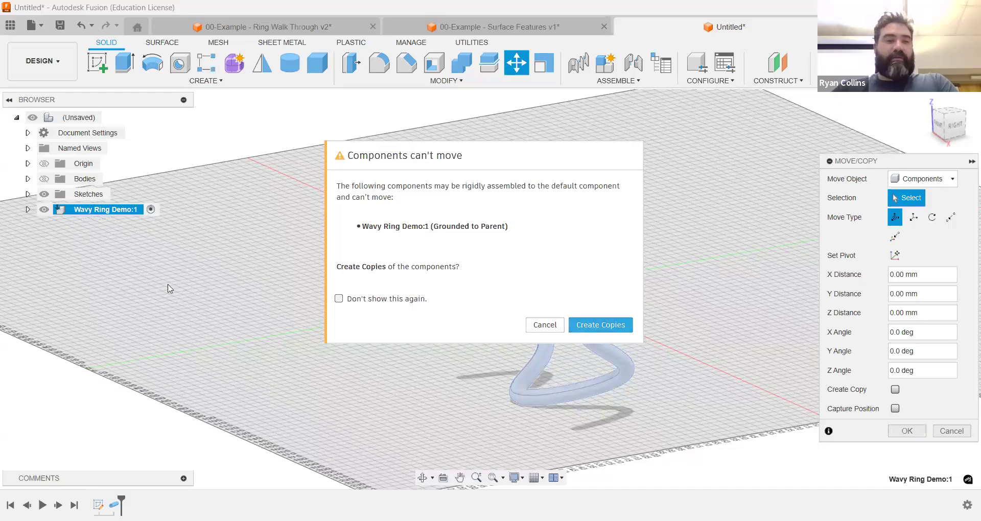
left_click(65, 213)
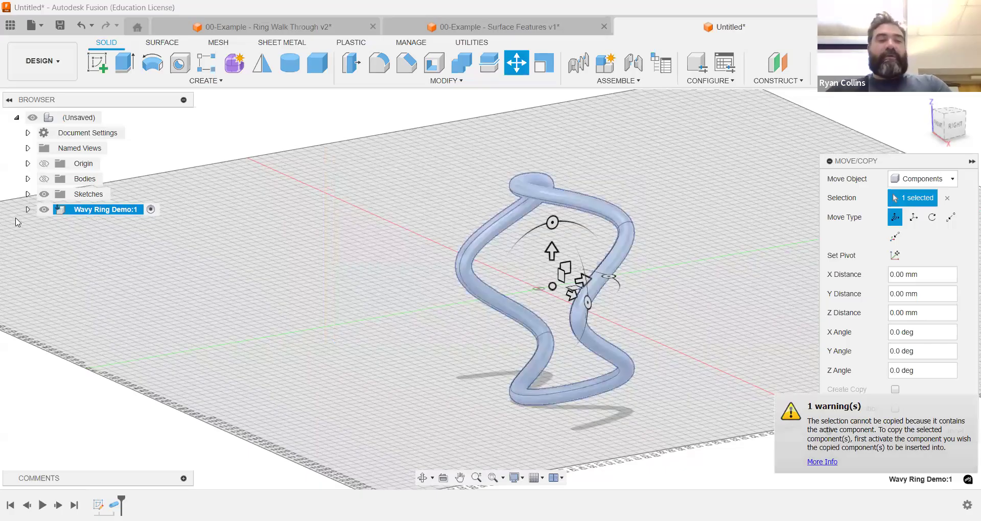
key("Escape")
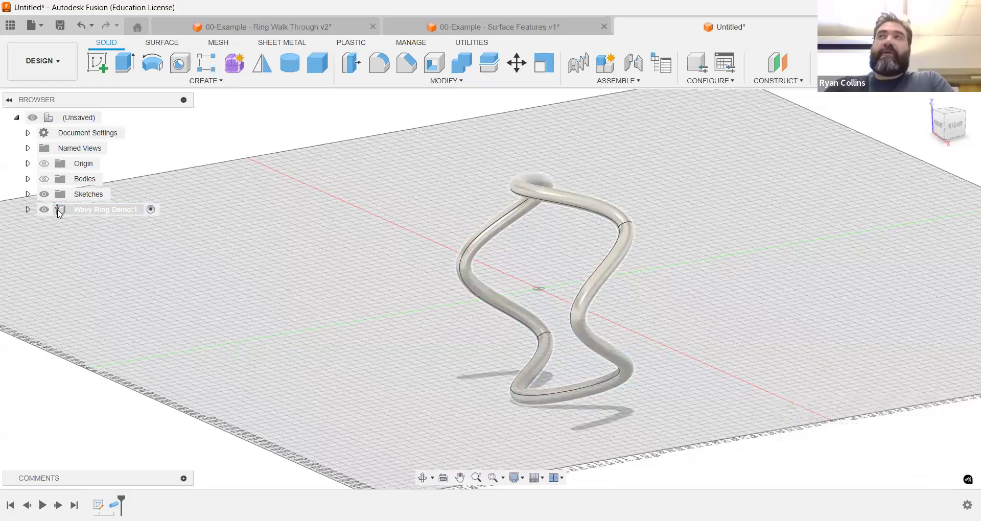
Unground the Wavy Ring Demo component from its parent and expand the component to list its bodies.
right_click(59, 213)
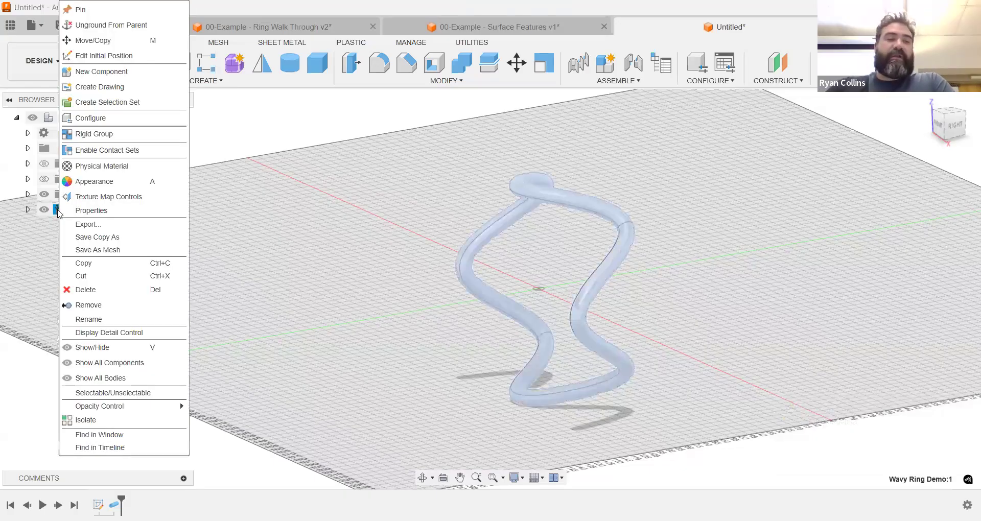
left_click(79, 27)
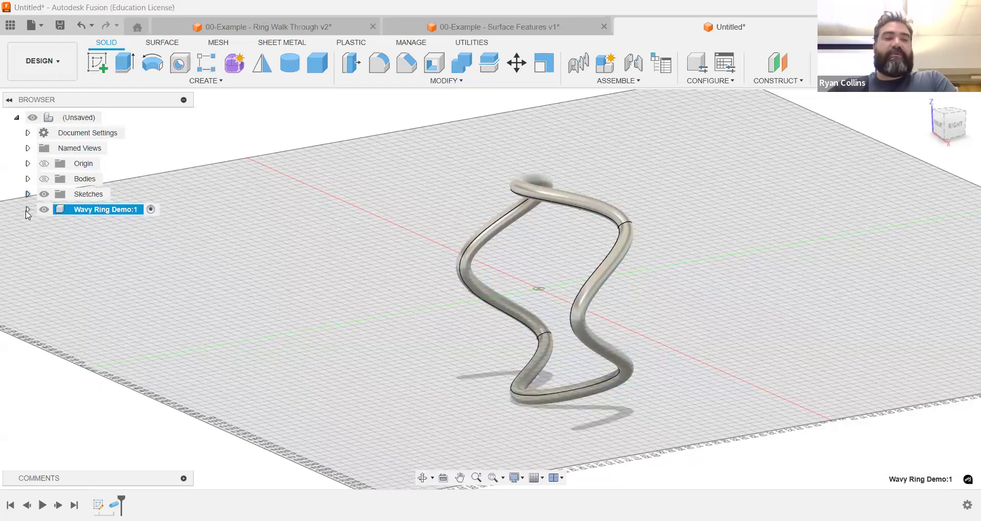
left_click(28, 209)
left_click(40, 240)
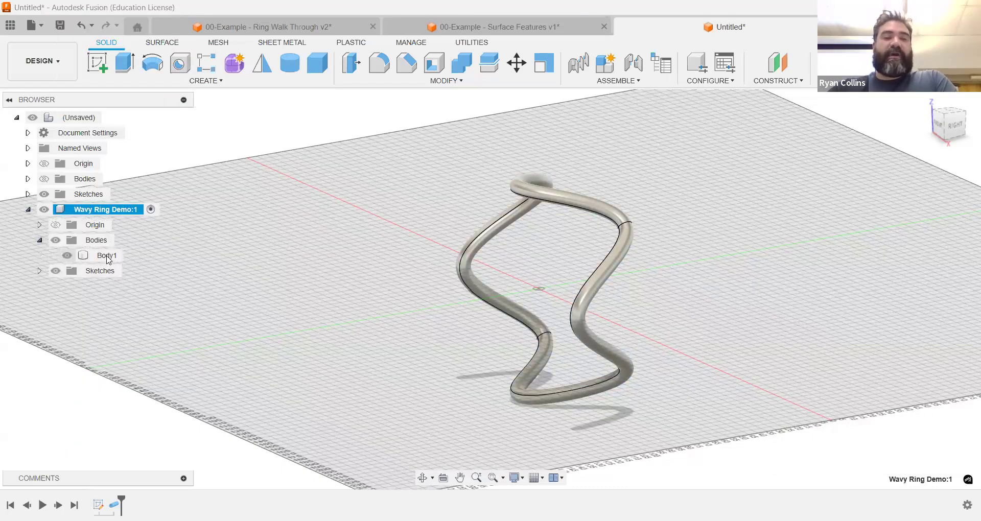
left_click(107, 260)
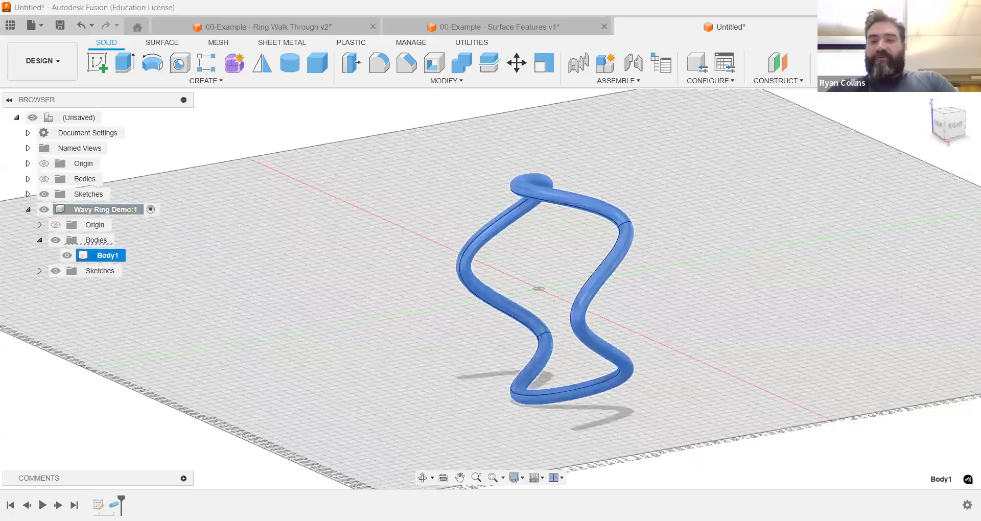
key("m")
left_click(883, 371)
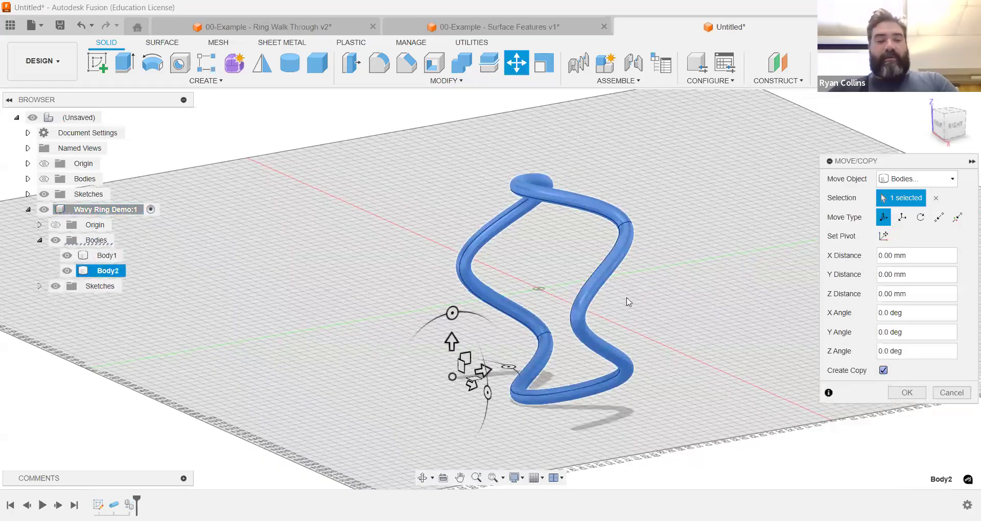
middle_click_drag(495, 226, 533, 221, "shift")
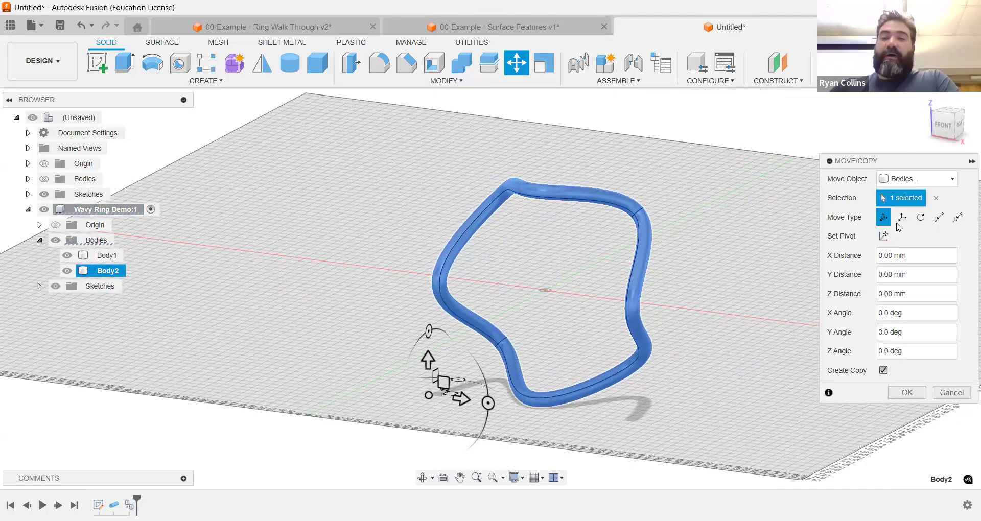
left_click_drag(903, 162, 892, 111)
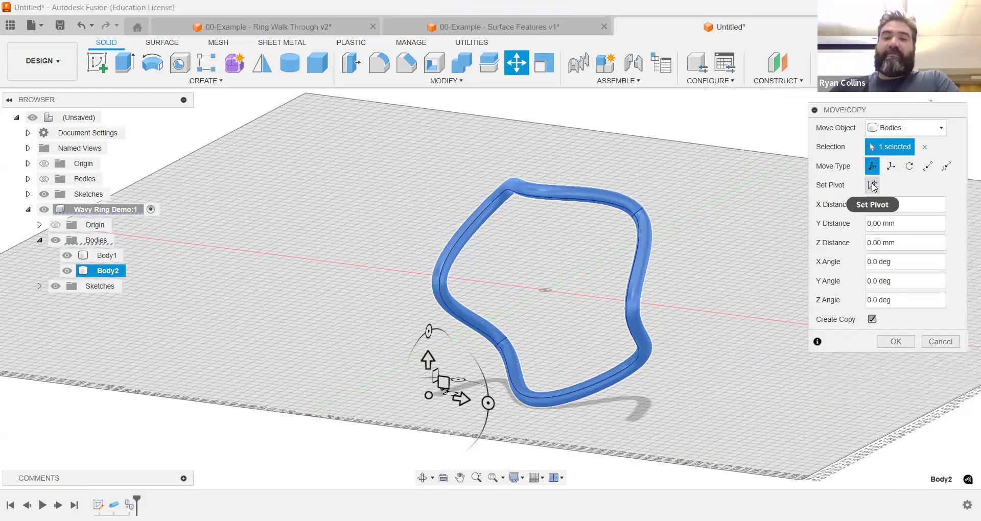
left_click(872, 185)
left_click(544, 290)
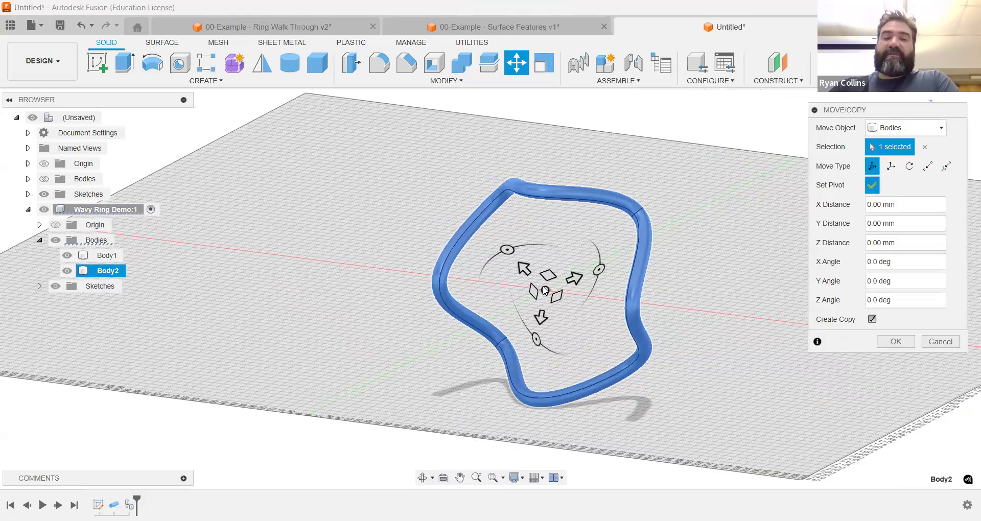
middle_click_drag(435, 315, 529, 275, "shift")
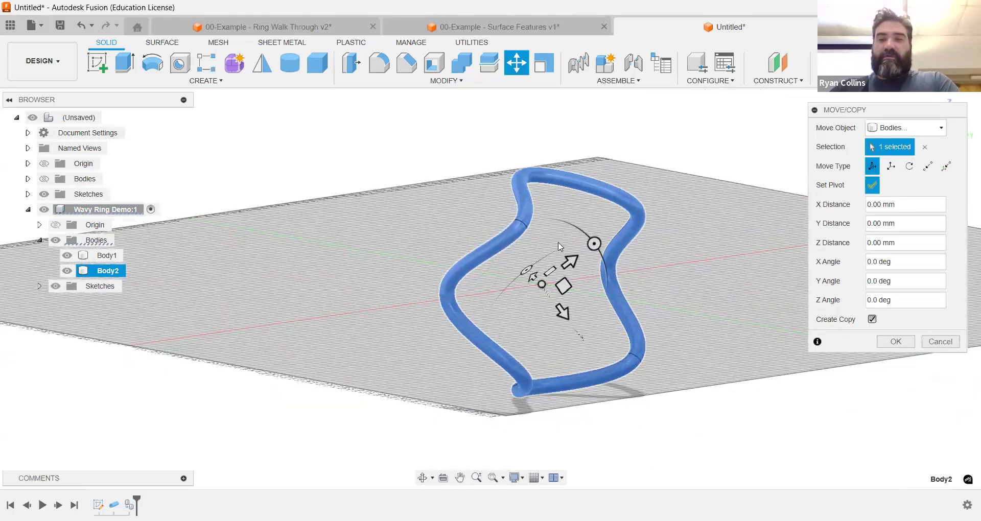
middle_click_drag(587, 324, 554, 280, "shift")
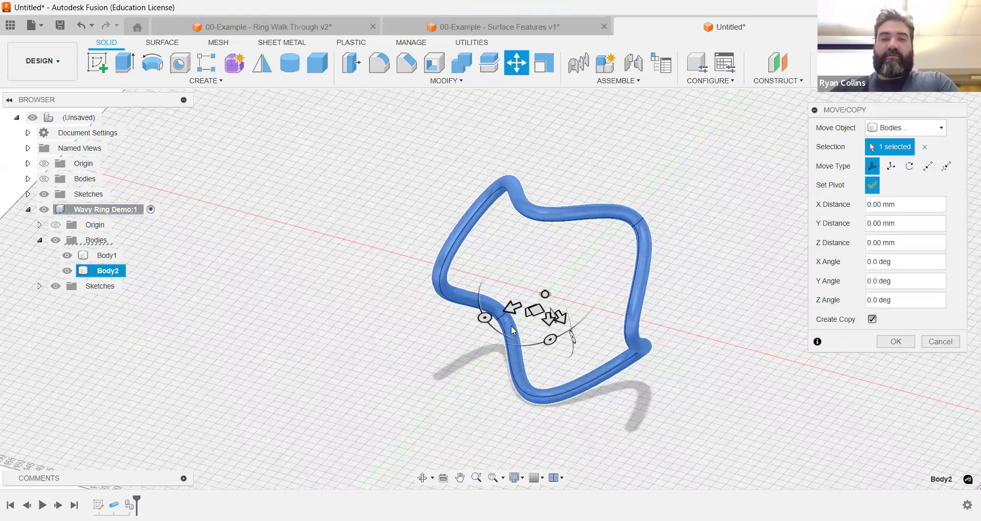
left_click(545, 295)
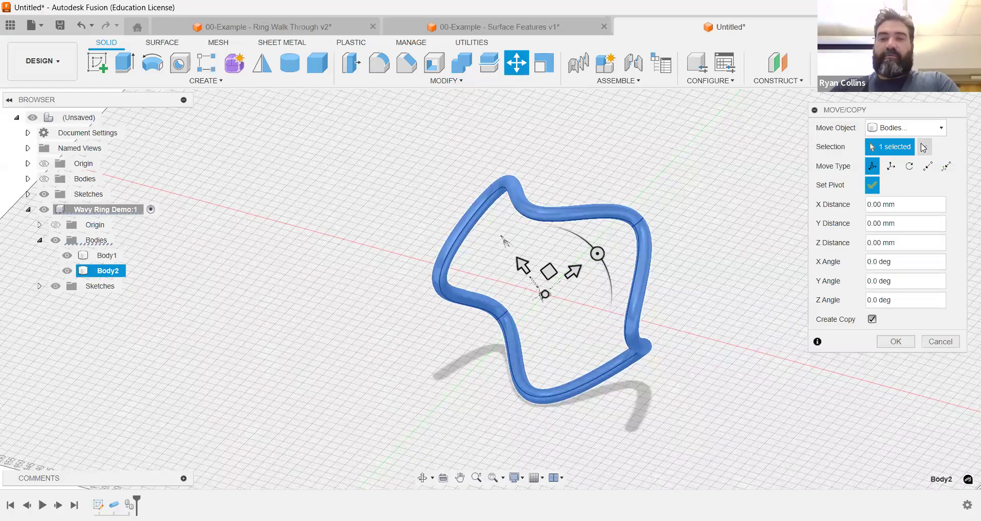
key("ctrl+z")
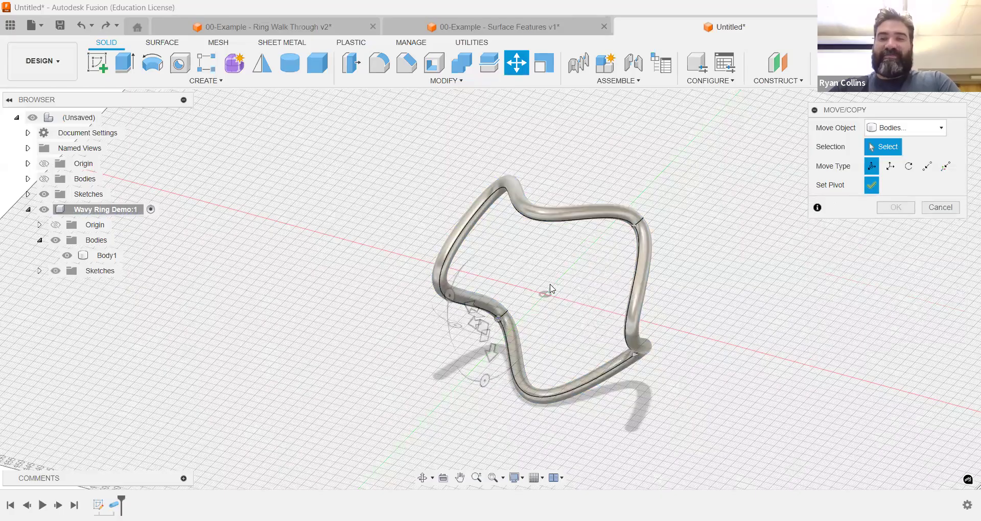
scroll(551, 289, "down", 2)
scroll(562, 292, "up", 6)
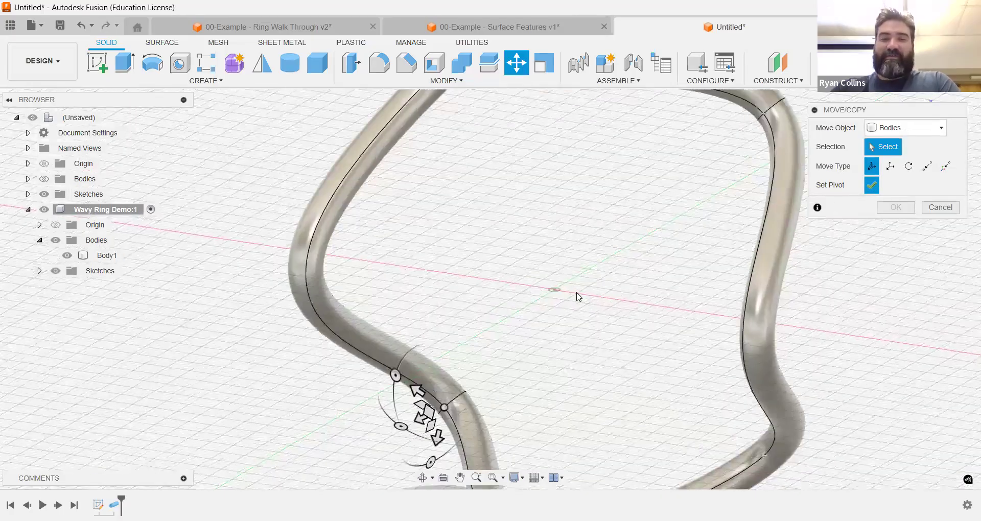
scroll(582, 292, "up", 3)
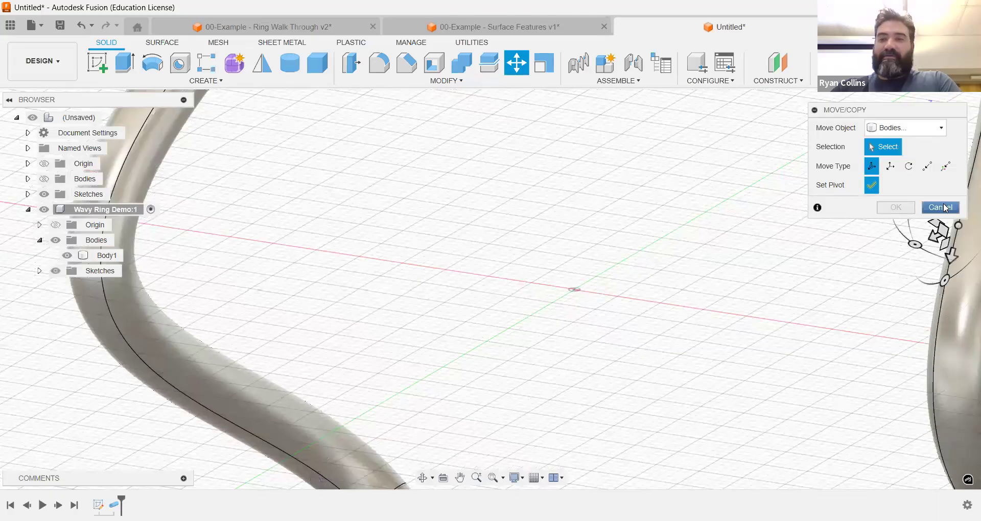
key("Escape")
Show the top-level origin, start Move/Copy on Body1, and set its pivot at the origin point.
scroll(571, 306, "down", 4)
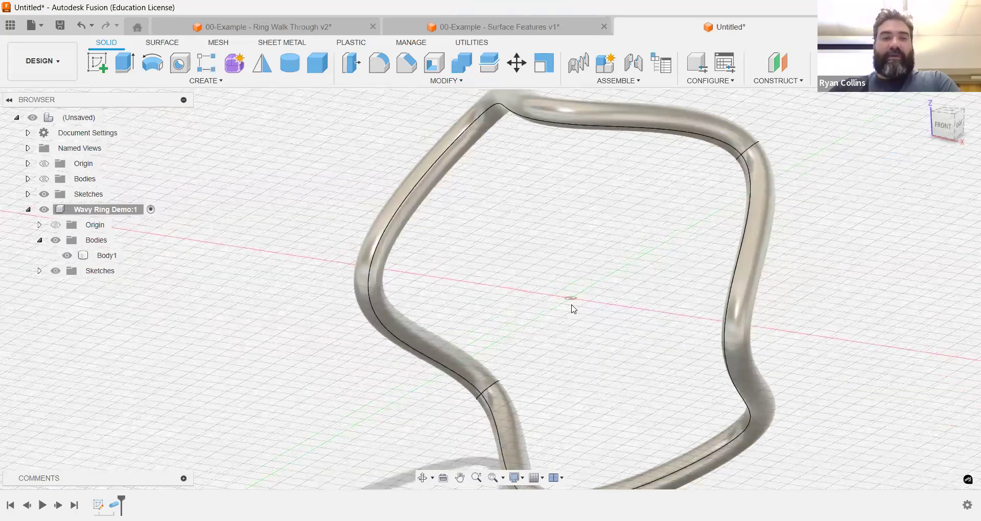
left_click(45, 164)
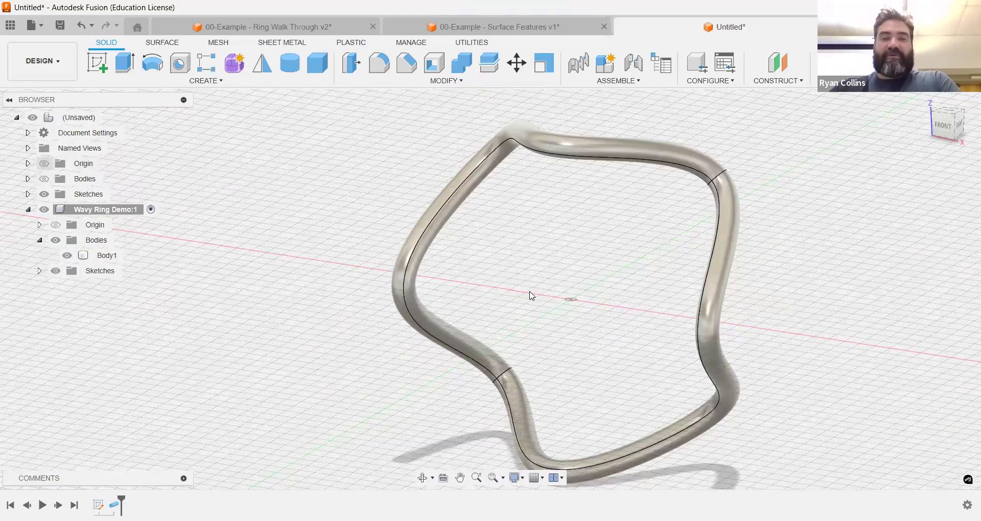
left_click(99, 258)
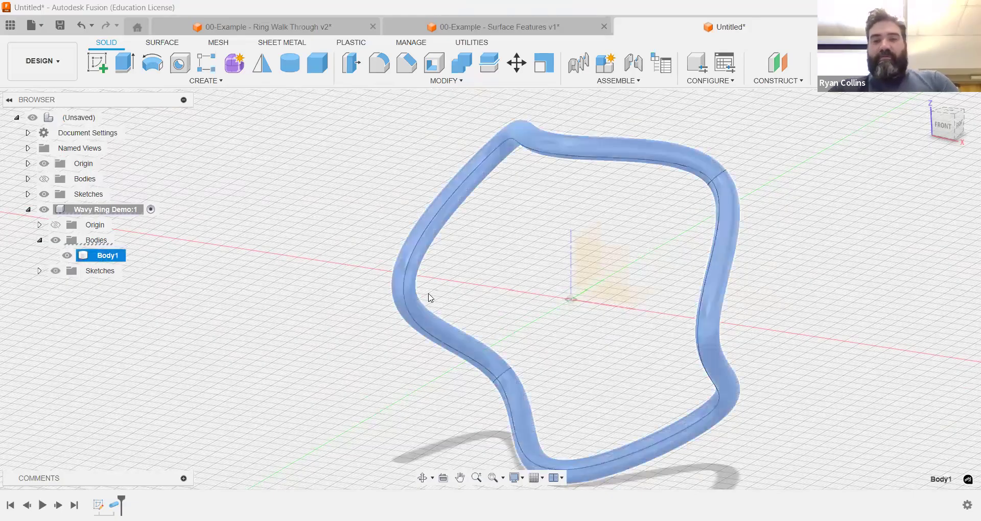
key("m")
left_click(872, 185)
left_click(570, 301)
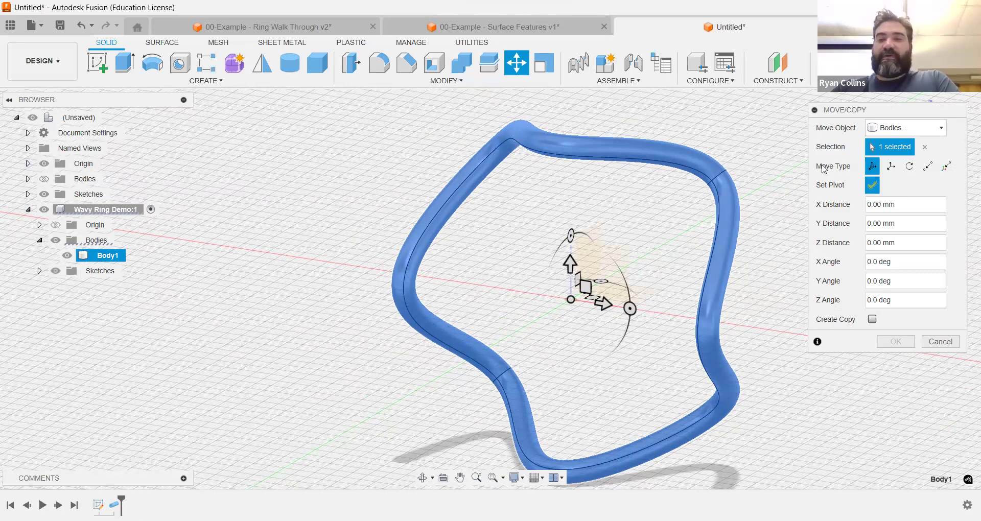
left_click(872, 185)
Create a copy of the wavy pipe body rotated -45° about the Y axis.
left_click(872, 320)
left_click_drag(629, 310, 612, 262)
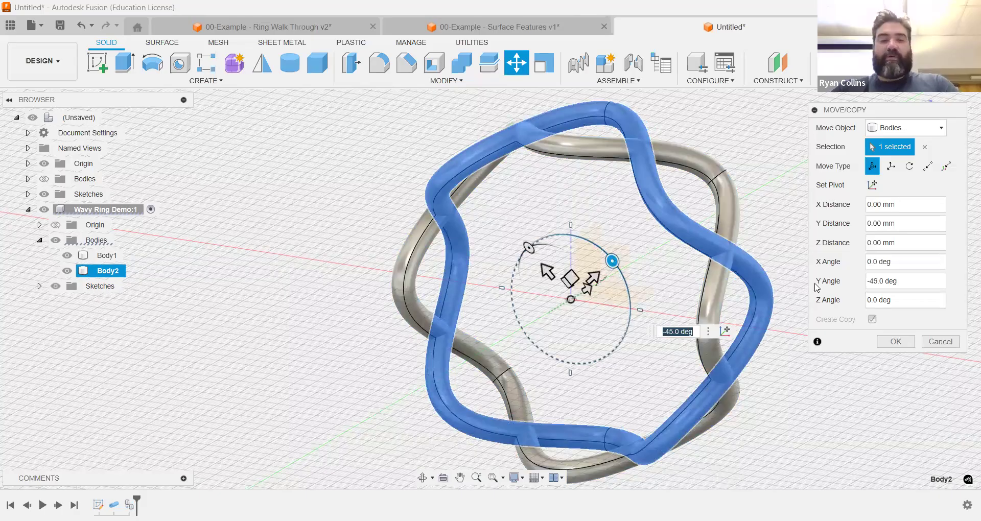
key("Return")
mouse_move(751, 251)
middle_mouse_down("shift")
mouse_move(701, 241)
mouse_move(751, 262)
mouse_move(808, 261)
mouse_move(735, 235)
mouse_move(696, 232)
mouse_move(691, 242)
mouse_move(841, 253)
mouse_move(708, 269)
mouse_move(815, 285)
middle_mouse_up("shift")
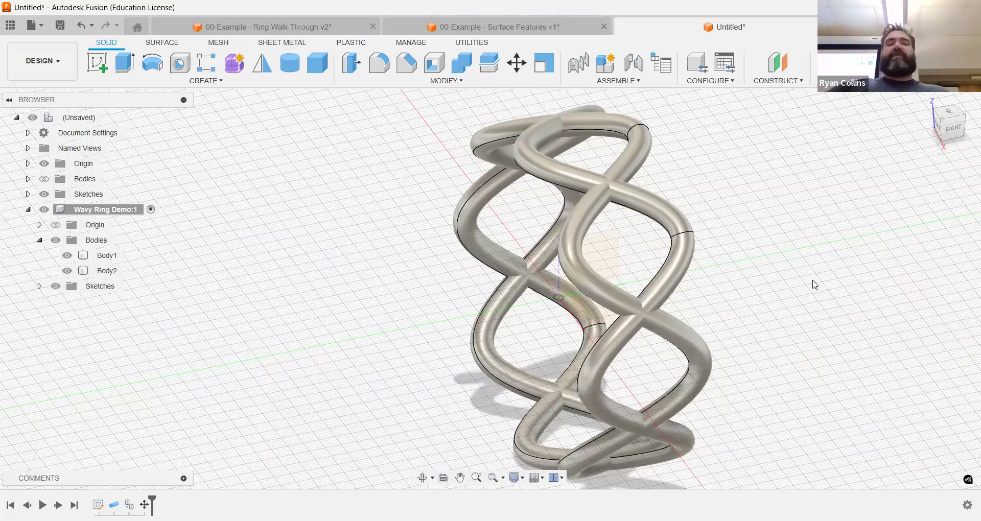
Show the top-level bodies and activate the root component.
left_click(917, 105)
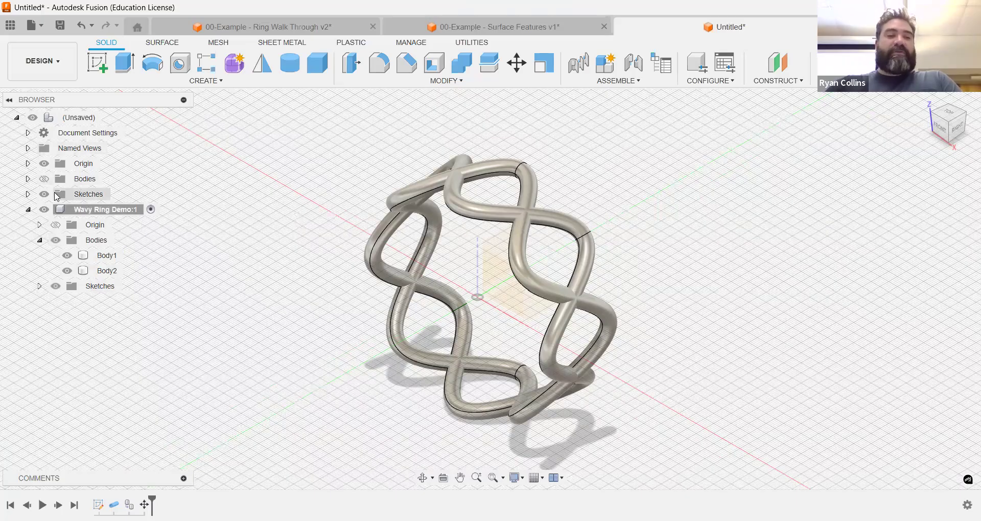
left_click(43, 180)
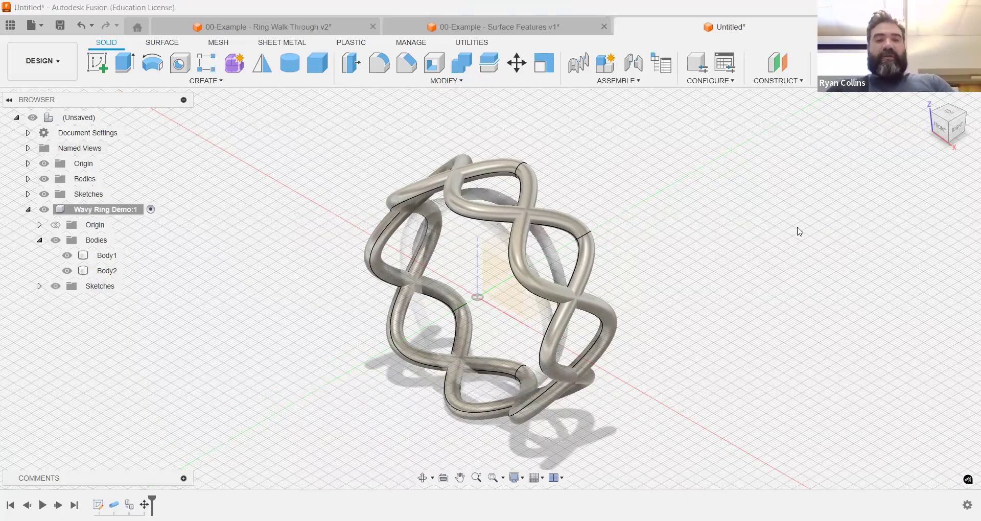
left_click(77, 117)
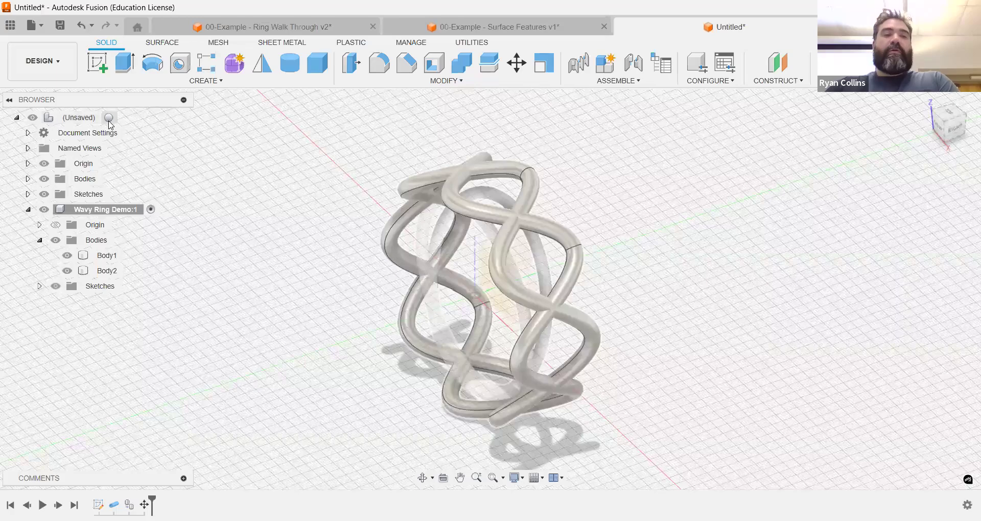
left_click(109, 121)
middle_click_drag(591, 293, 706, 278, "shift")
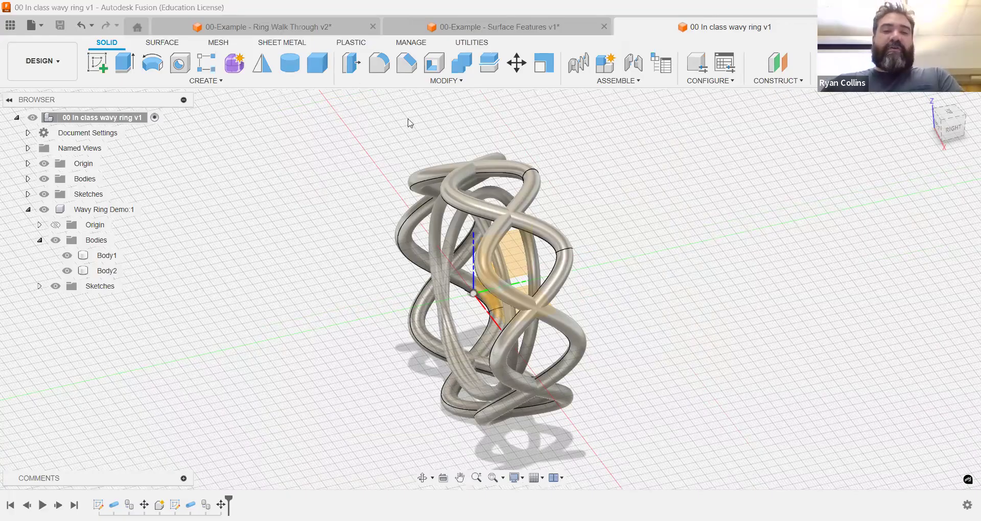
Switch to the 00-Example - Ring Walk Through v2 design and hide the Setting Demo component.
key("ctrl+Tab")
left_click(60, 348)
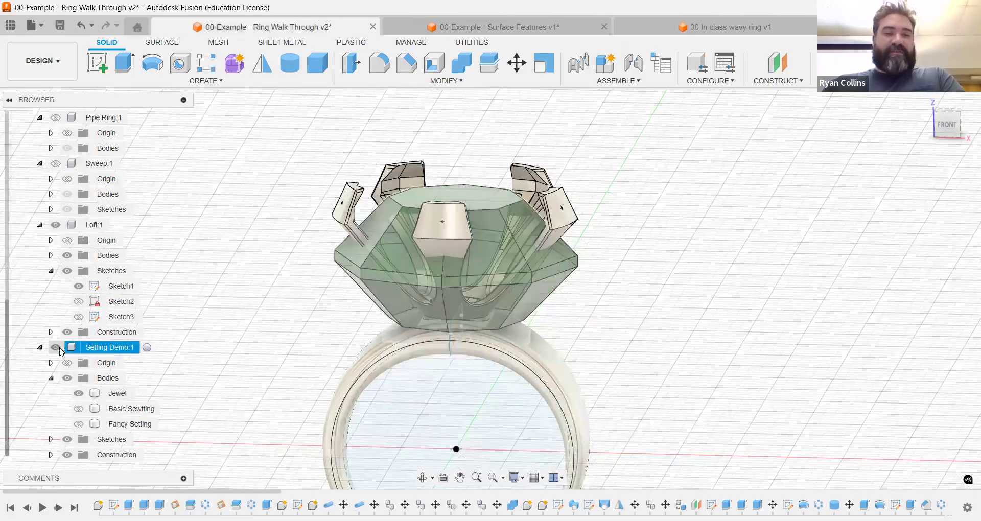
left_click(56, 348)
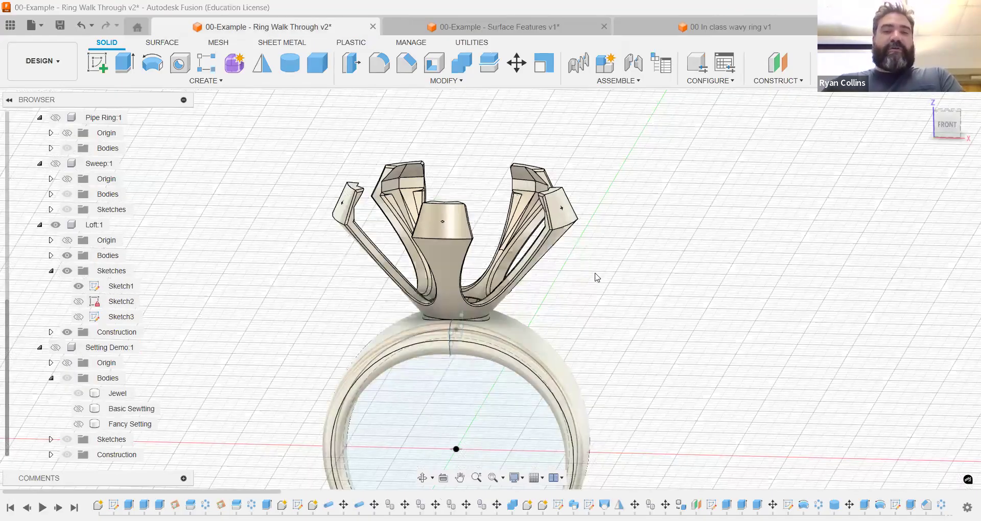
scroll(597, 278, "down", 1)
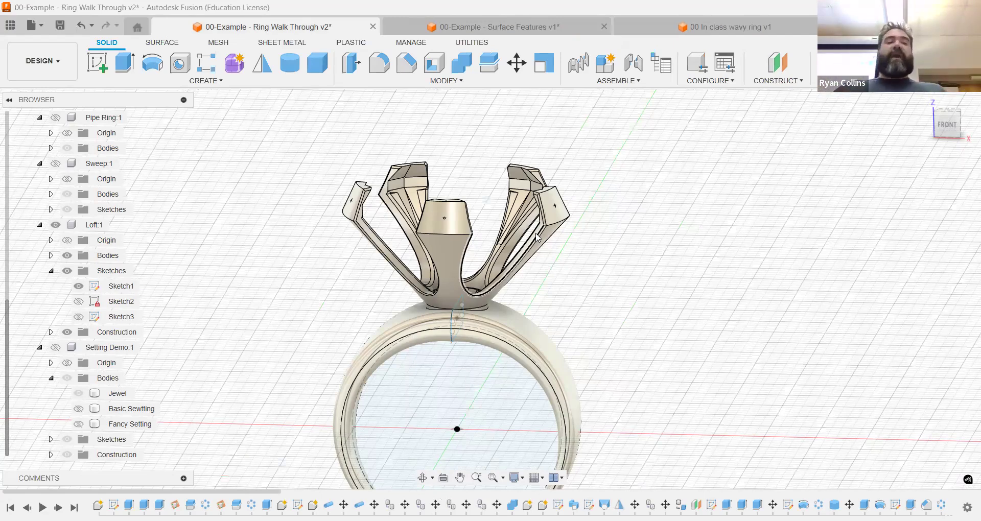
scroll(107, 312, "up", 5)
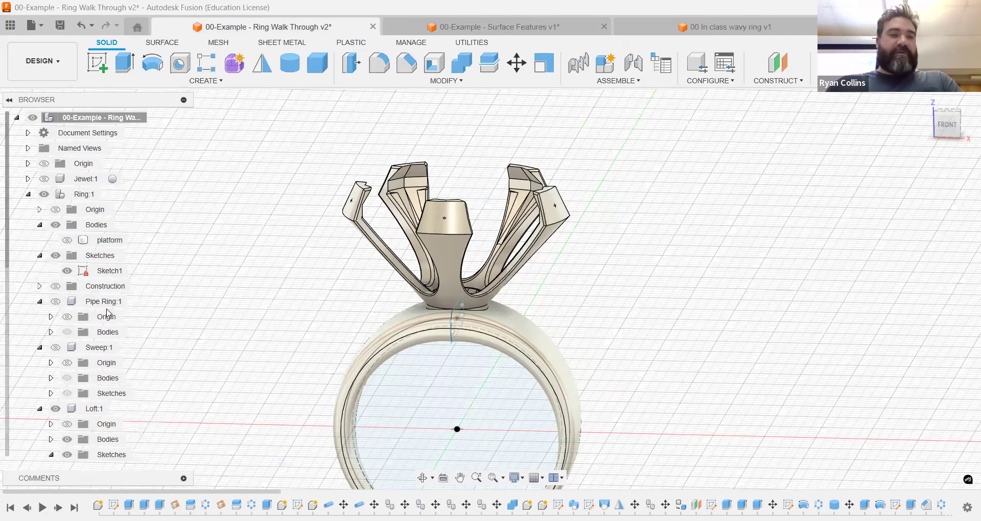
Switch to the 00 In class wavy ring v1 design, hide the top-level bodies, and activate the Wavy Ring Demo component.
left_click(709, 30)
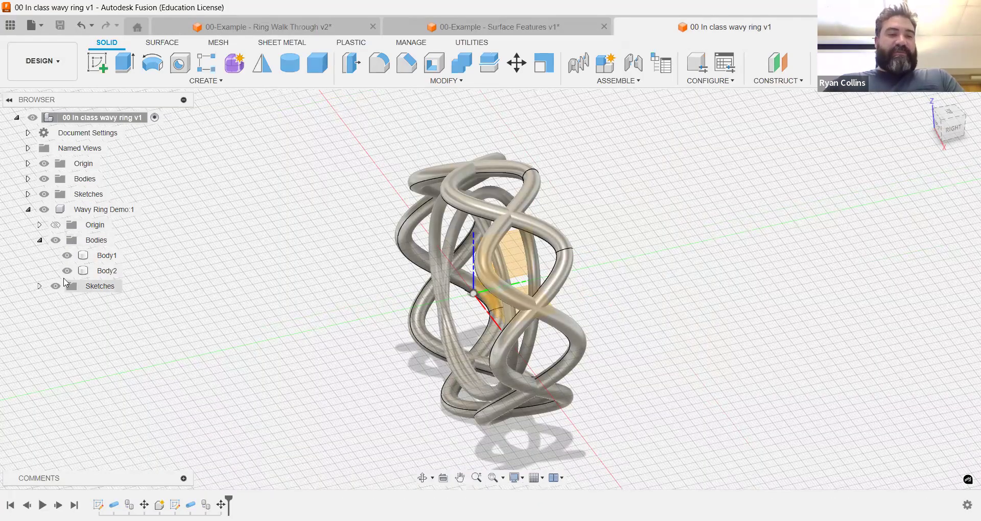
left_click(72, 240)
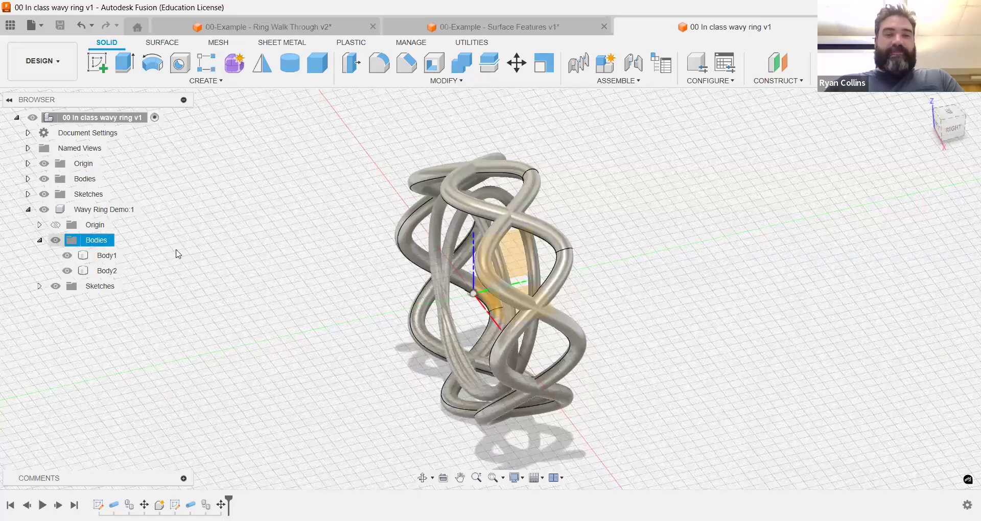
left_click(55, 240)
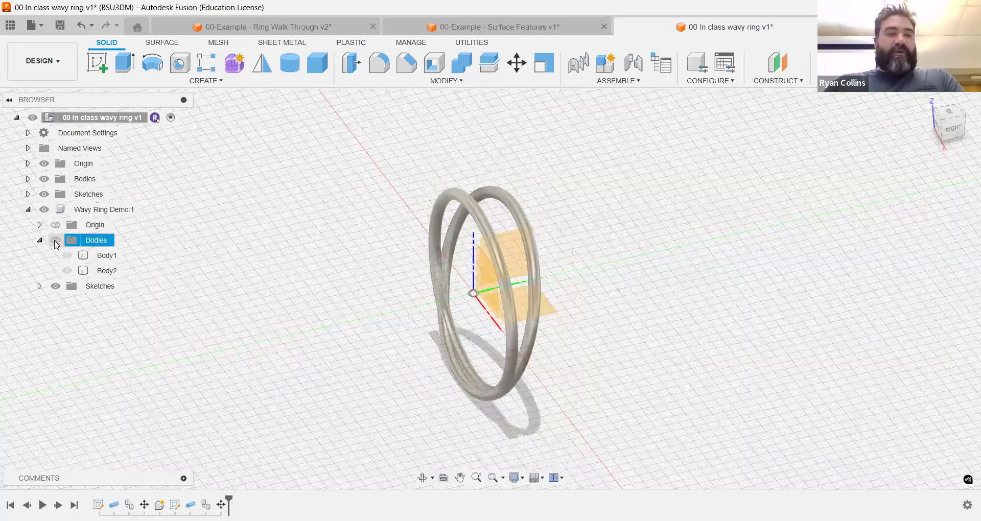
left_click(40, 184)
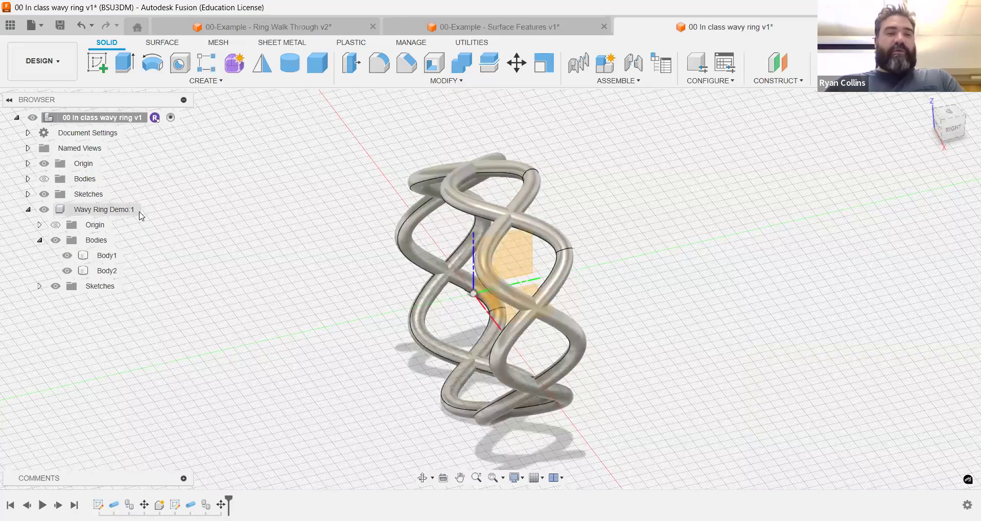
left_click(148, 211)
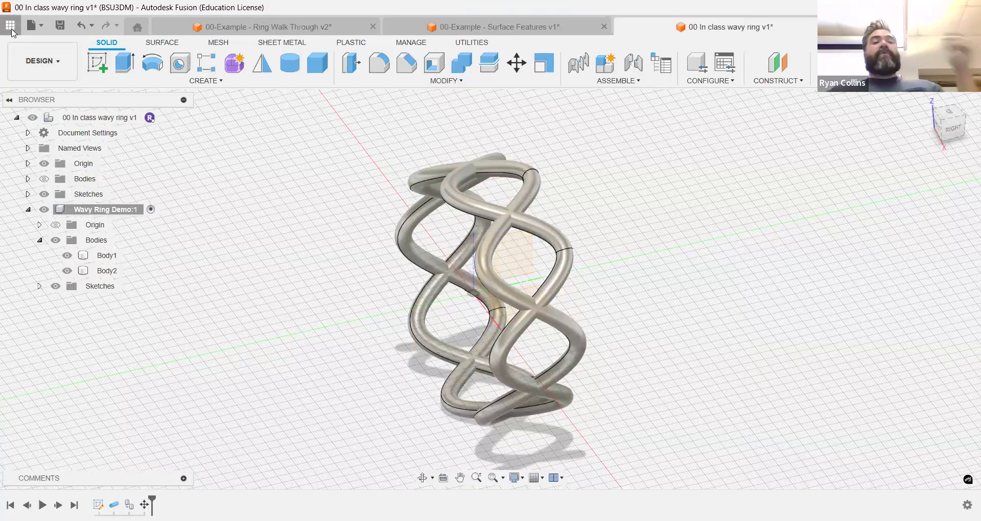
Insert the 00 EXAMPLE IN CLASS JEWELS design from the 04 Jeweled Ring folder and place it 95 mm up along Z.
left_click(10, 25)
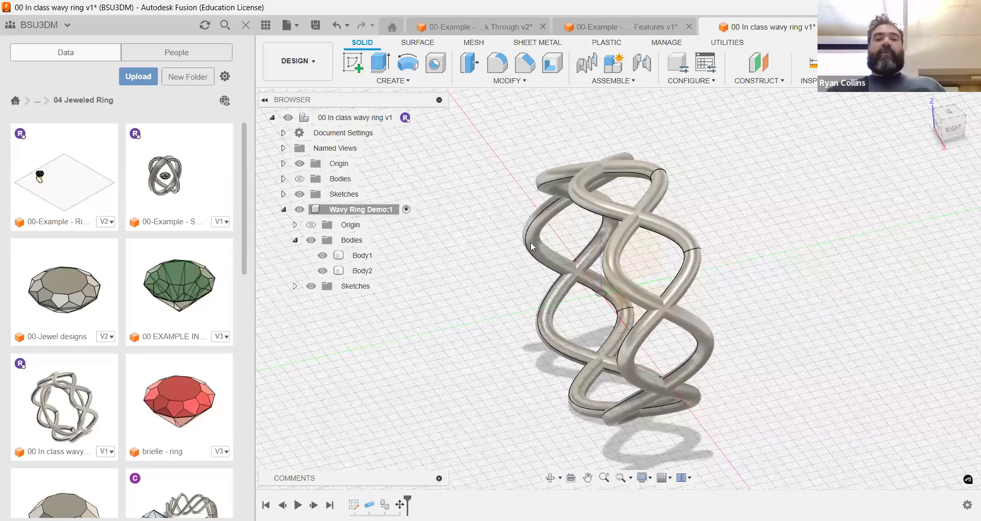
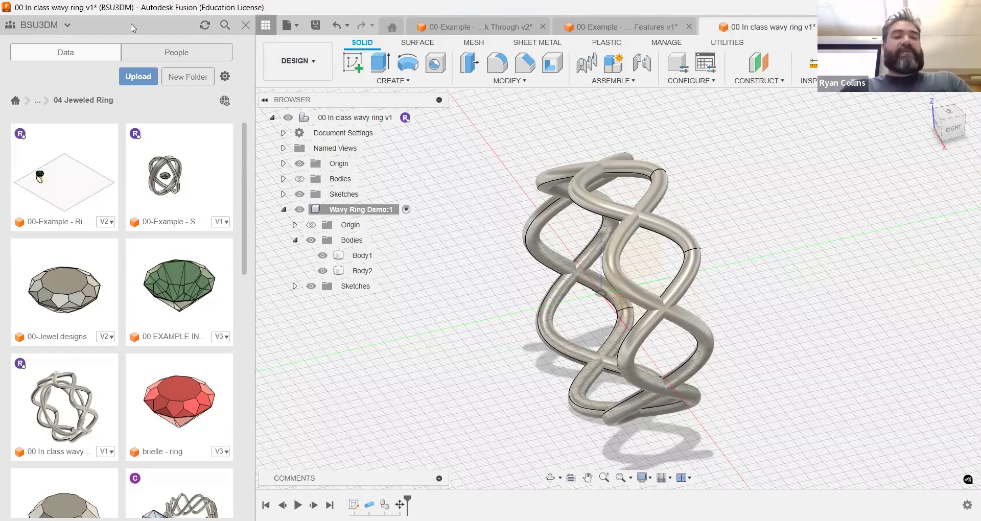
right_click(185, 271)
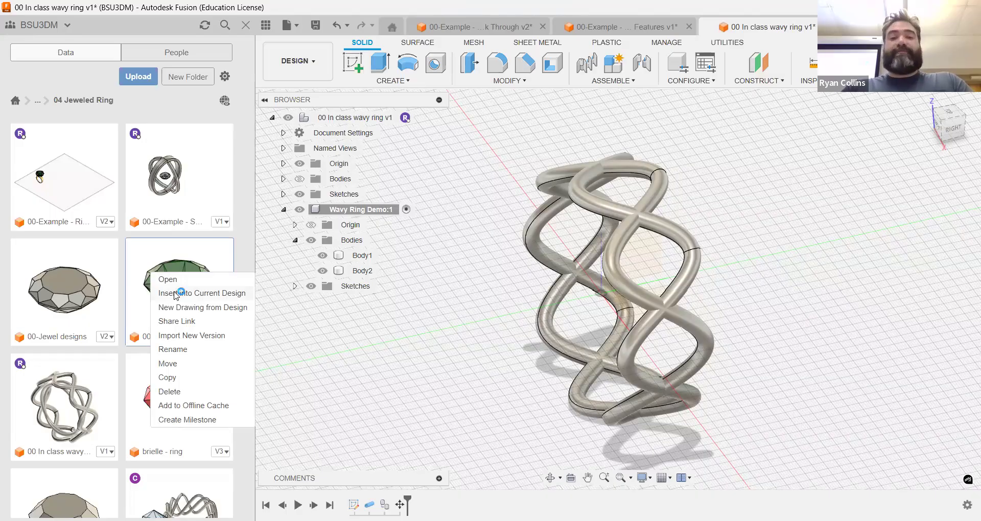
left_click(175, 293)
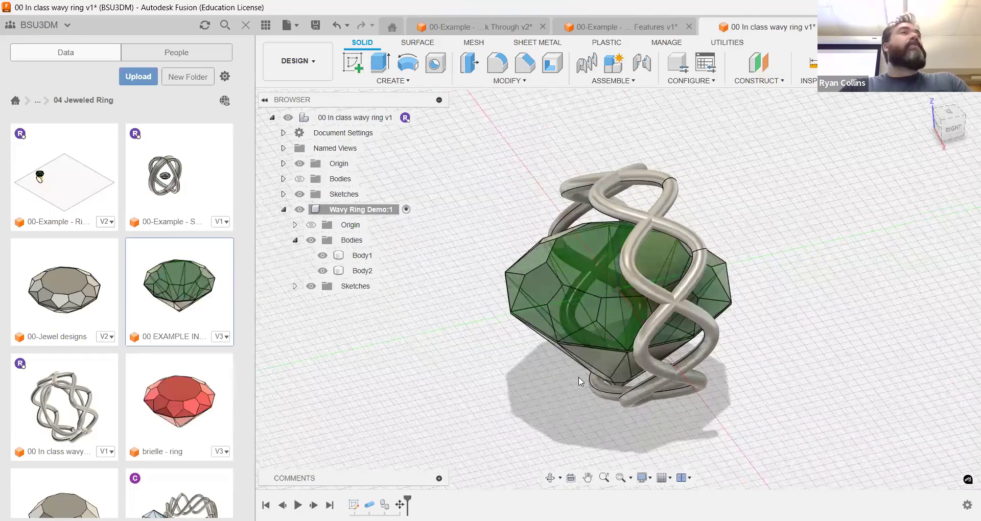
left_click_drag(617, 268, 631, 81)
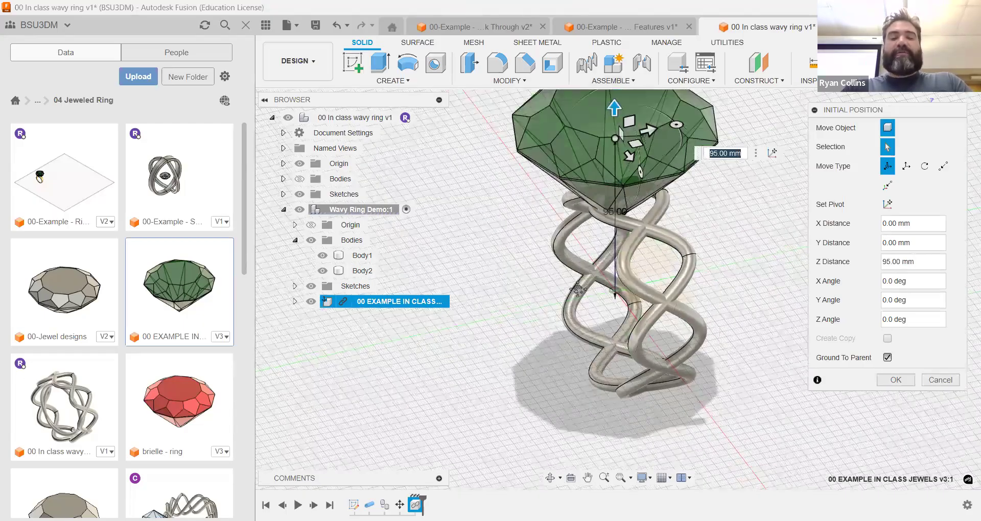
middle_click_drag(578, 289, 565, 350)
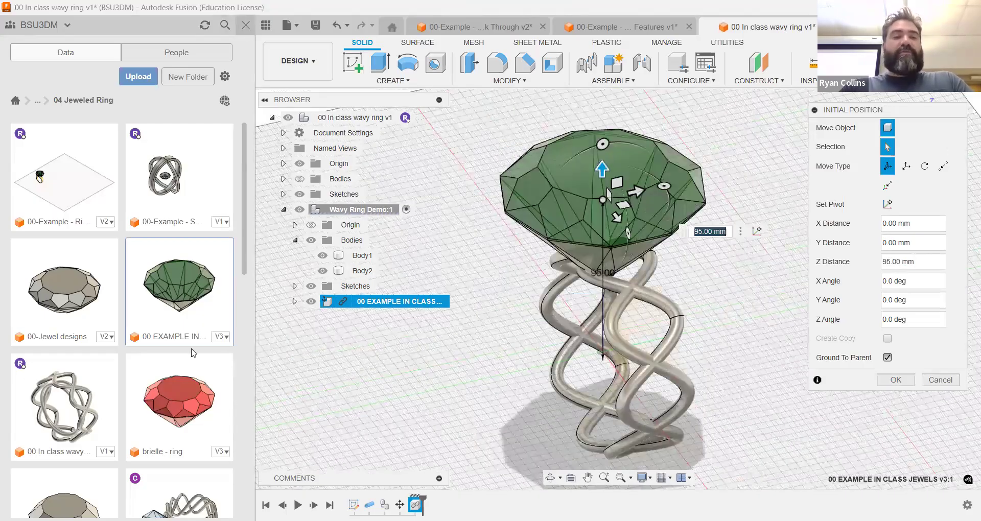
left_click(246, 25)
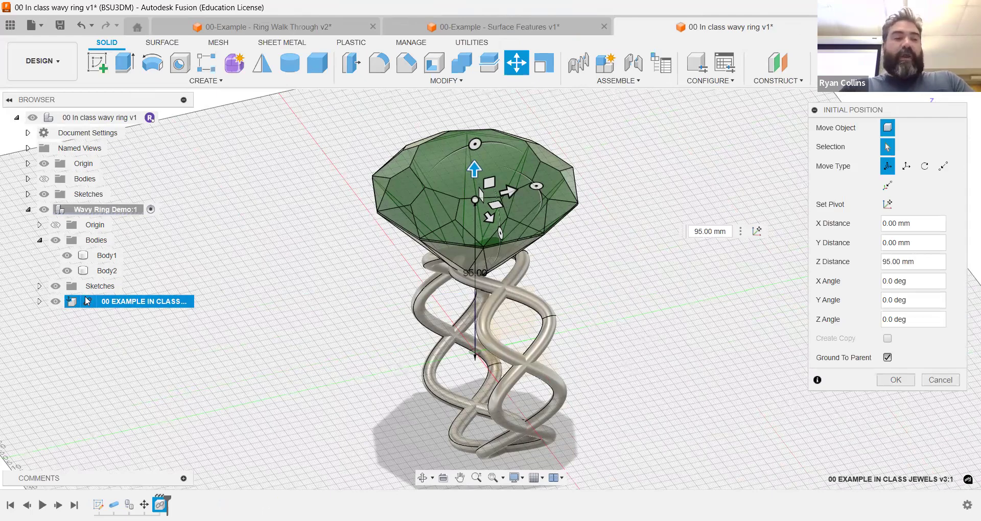
key("Escape")
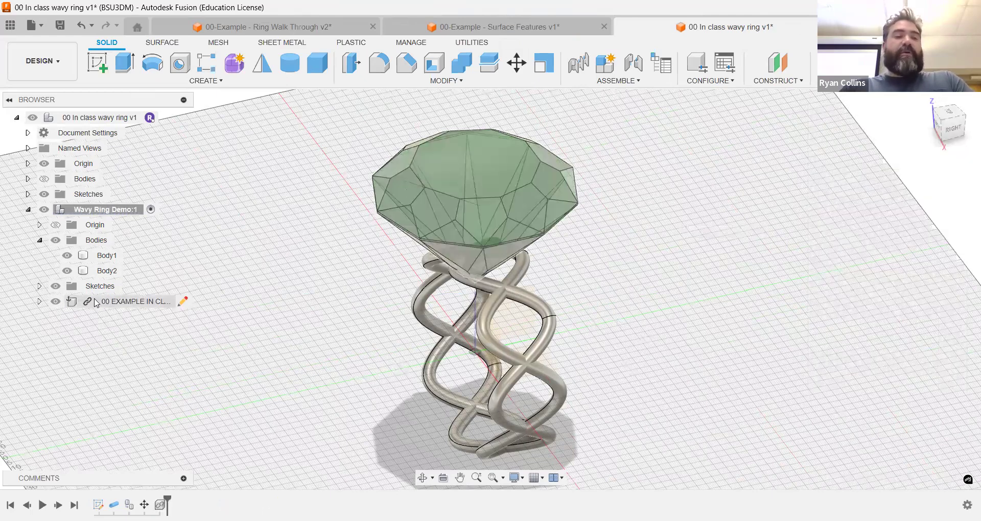
Break the link between the inserted jewel component and its source design.
left_click(89, 304)
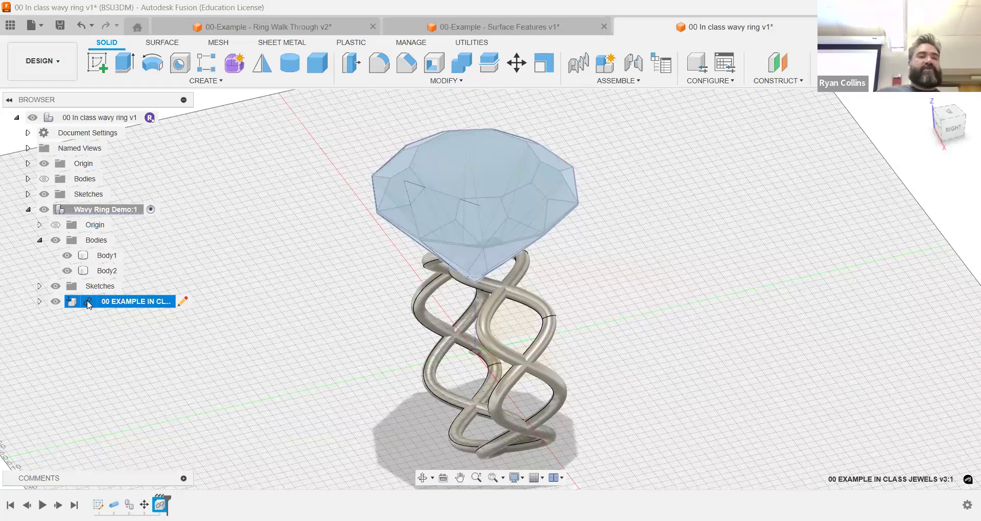
right_click(88, 306)
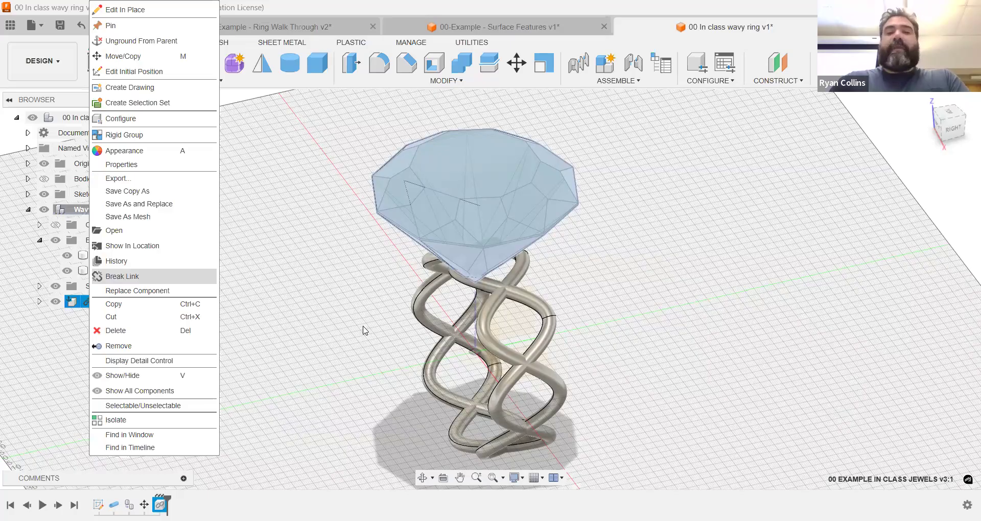
Move both wavy ring bodies -8 mm along Y, with the pivot set at the origin, to centre the band under the jewel.
left_click(955, 131)
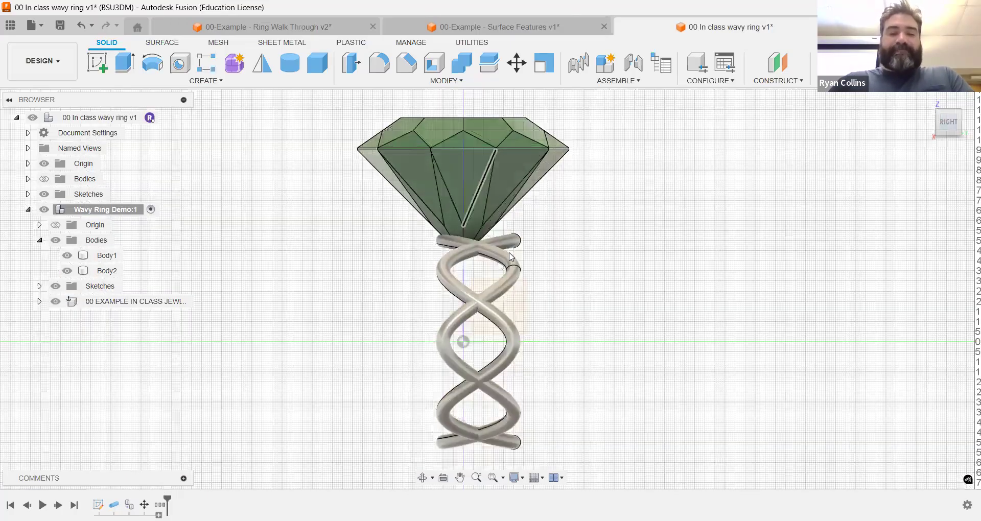
left_click_drag(559, 308, 409, 359)
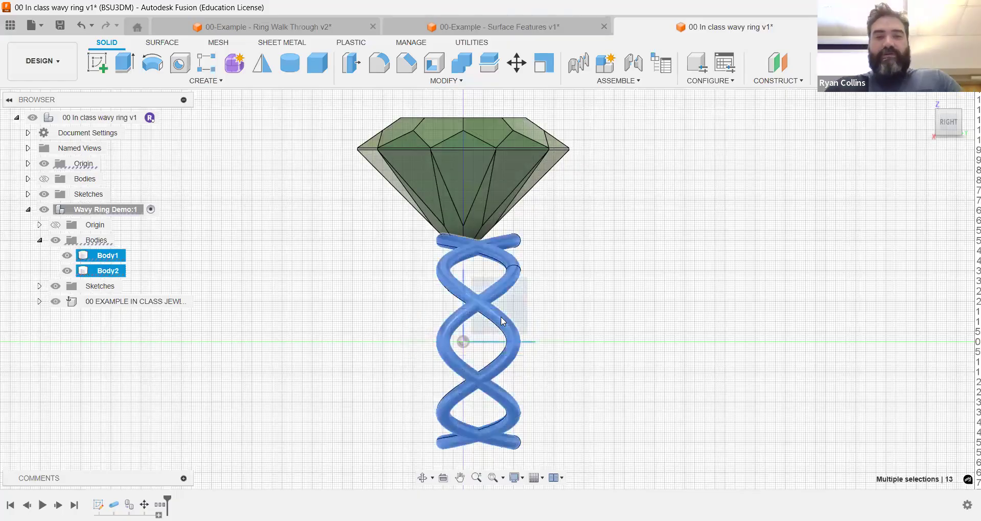
key("m")
left_click(872, 185)
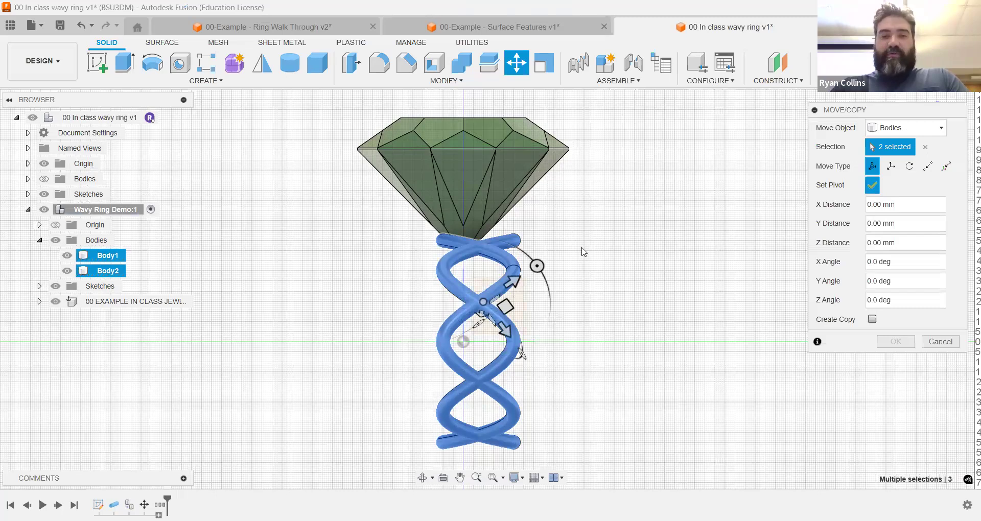
left_click(464, 342)
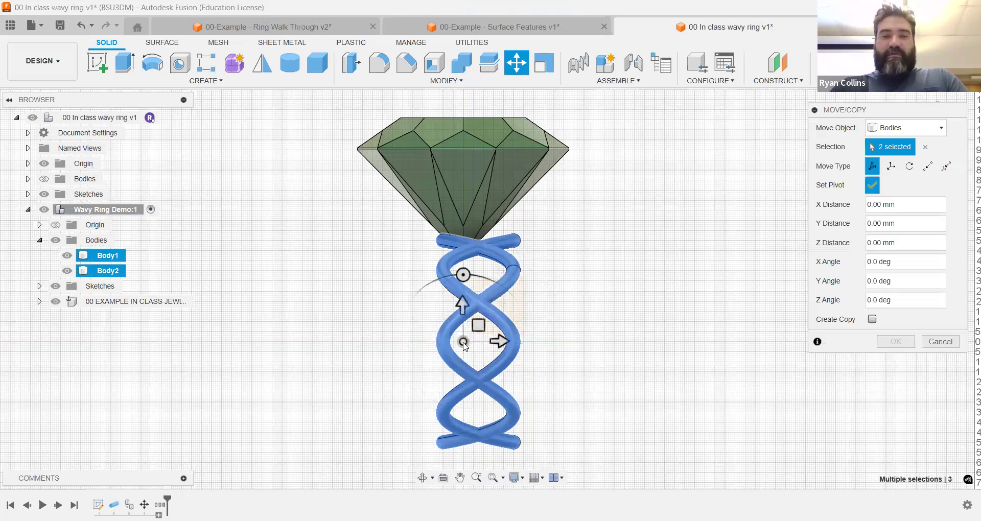
left_click(873, 187)
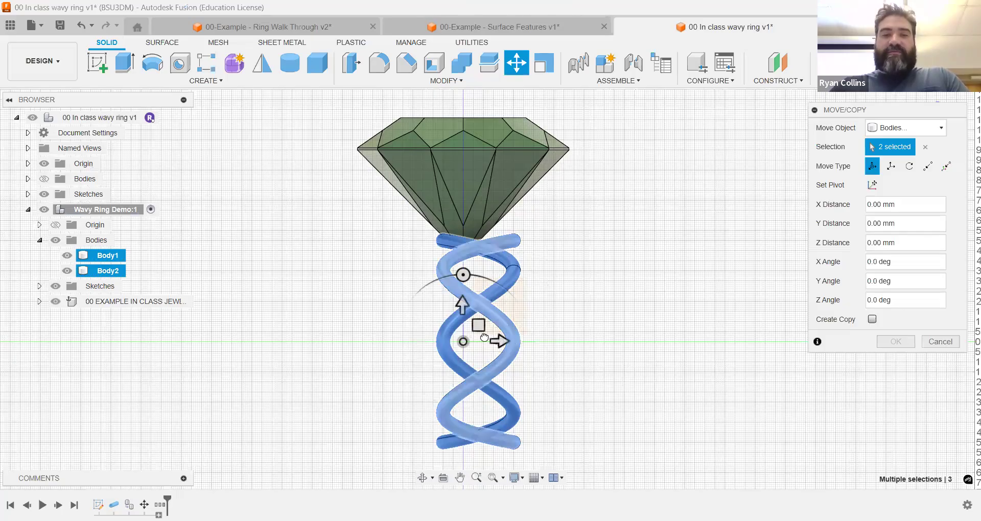
left_click_drag(500, 341, 484, 337)
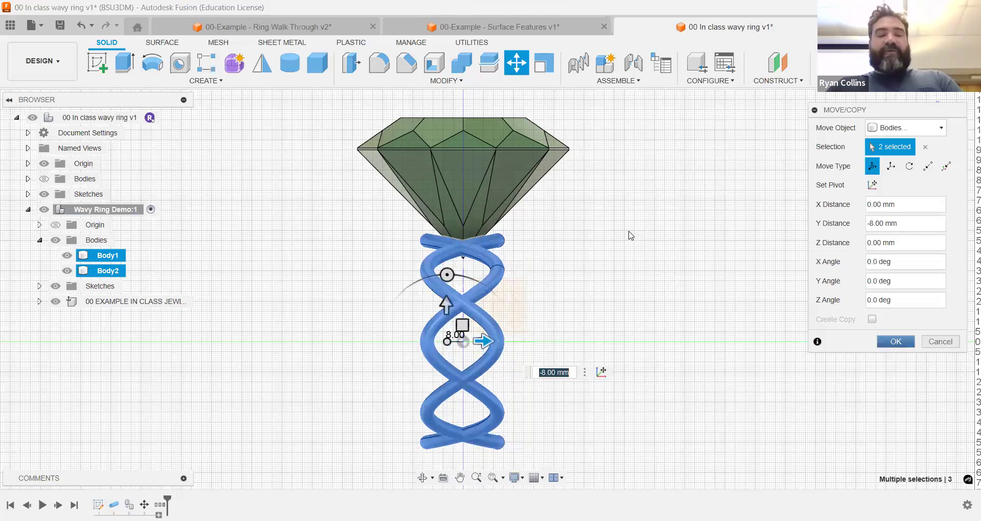
key("Return")
Create an internal component named Jewel Setting under Wavy Ring Demo and hide the ring's bodies.
middle_click_drag(694, 238, 734, 251, "shift")
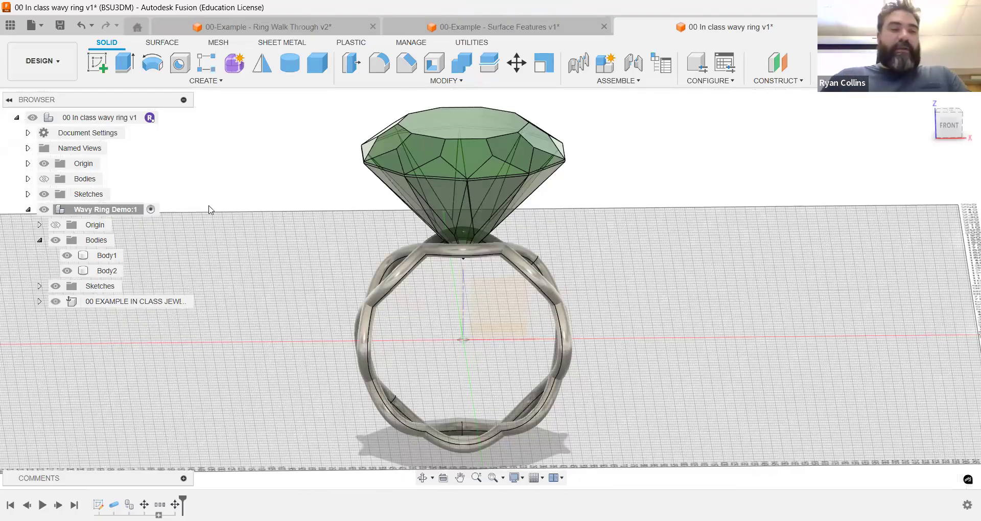
left_click(601, 65)
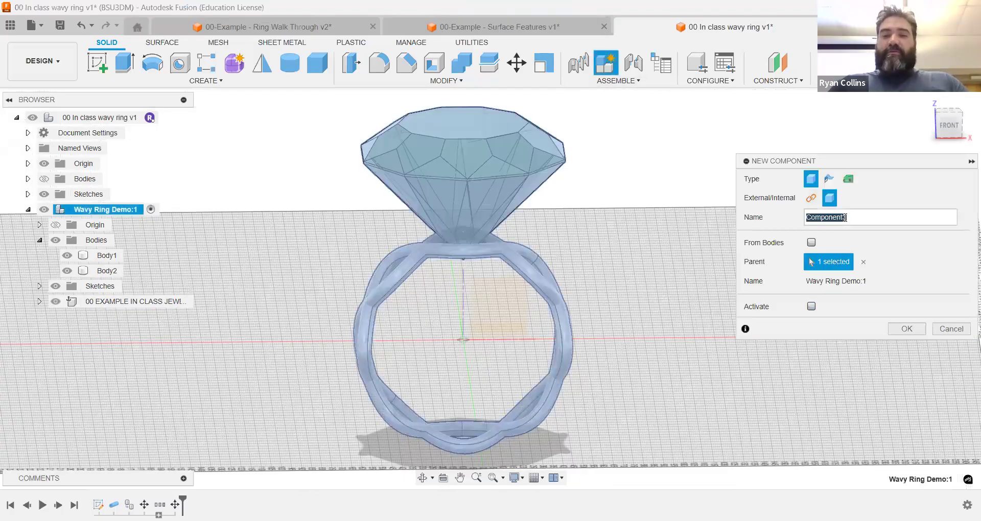
type("Jewel Setting")
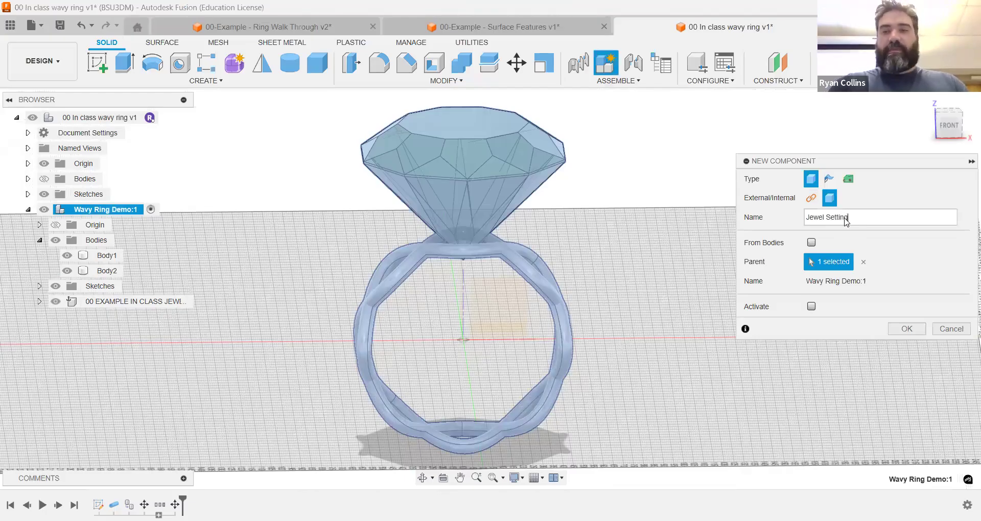
key("Return")
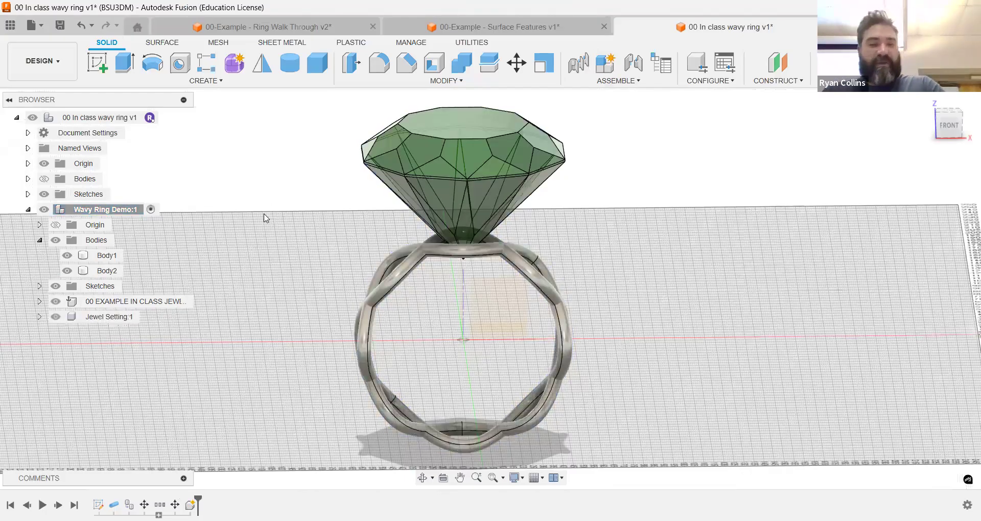
left_click(57, 243)
left_click(56, 241)
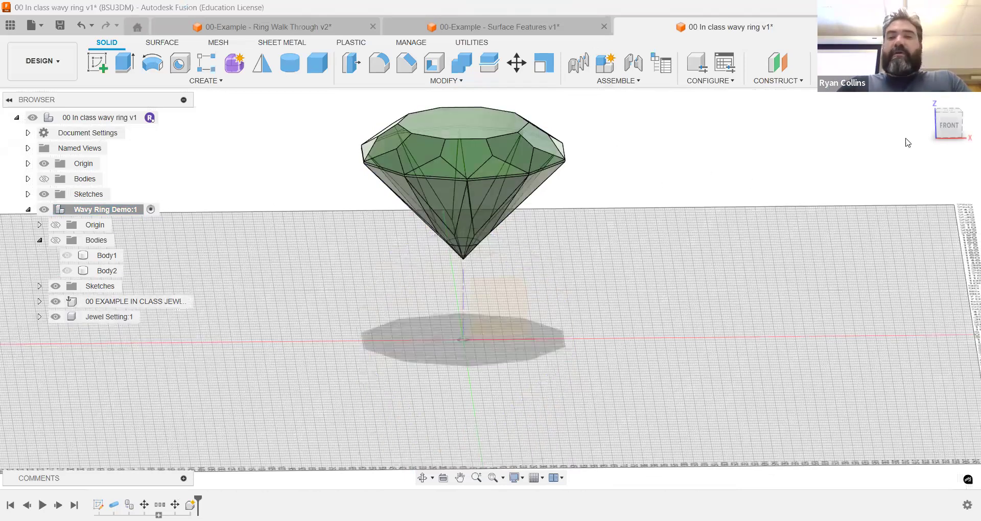
Start a sketch on the front origin plane in the Jewel Setting component and briefly show the ring bodies for reference.
middle_click_drag(685, 210, 662, 208)
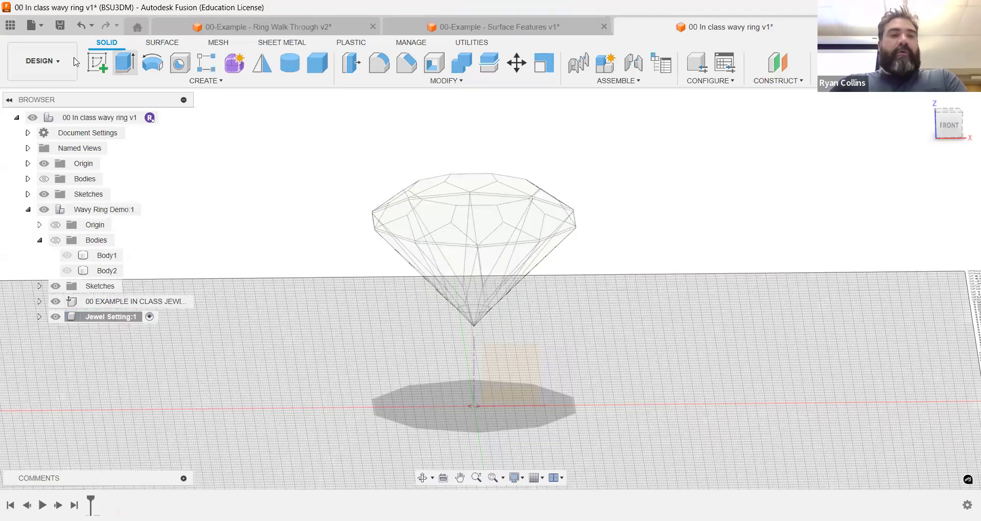
left_click(97, 62)
left_click(526, 360)
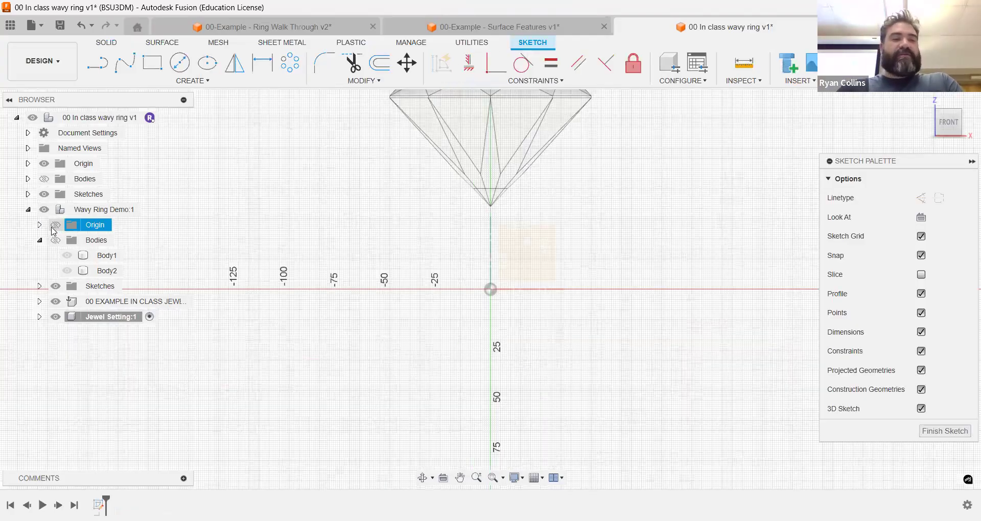
left_click(55, 240)
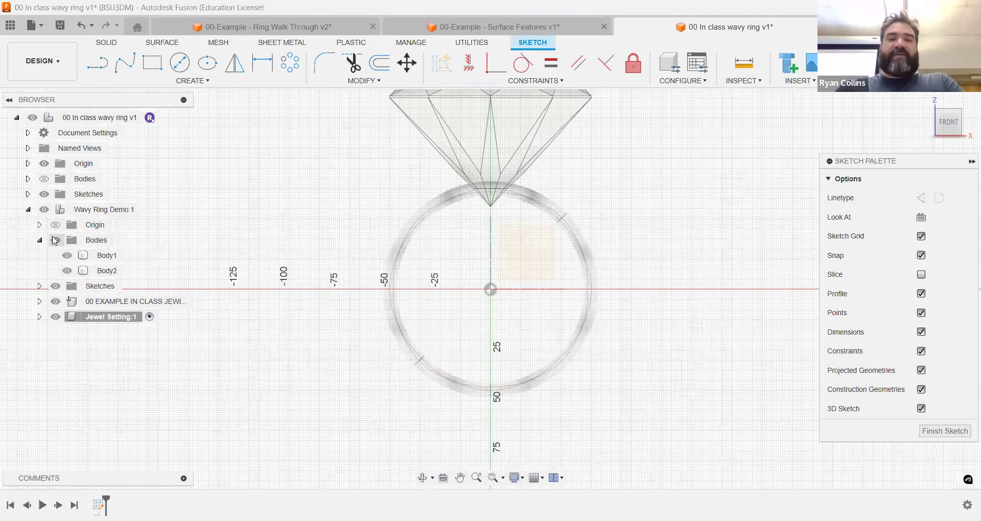
left_click(55, 240)
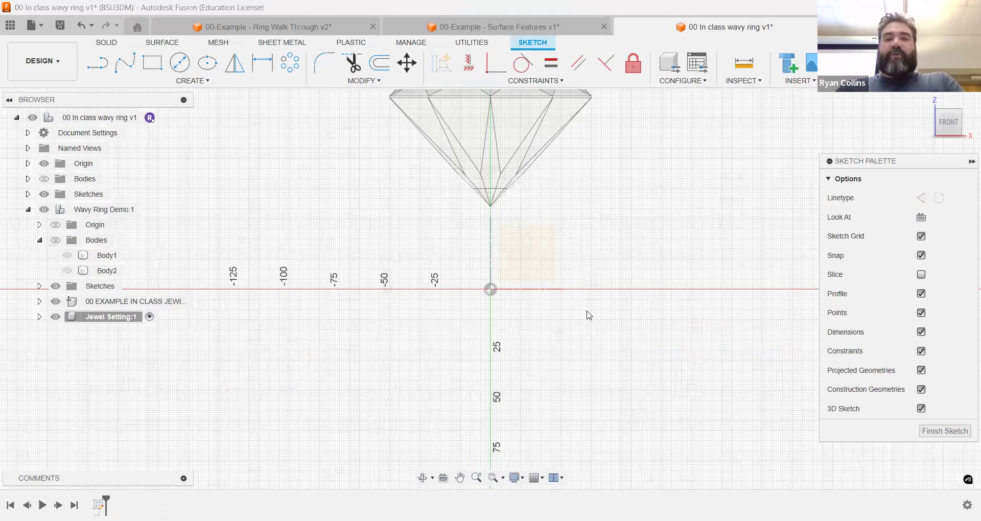
Project the jewel body's outline into the sketch using the body selection filter with the projection link on.
middle_click_drag(629, 235, 604, 351)
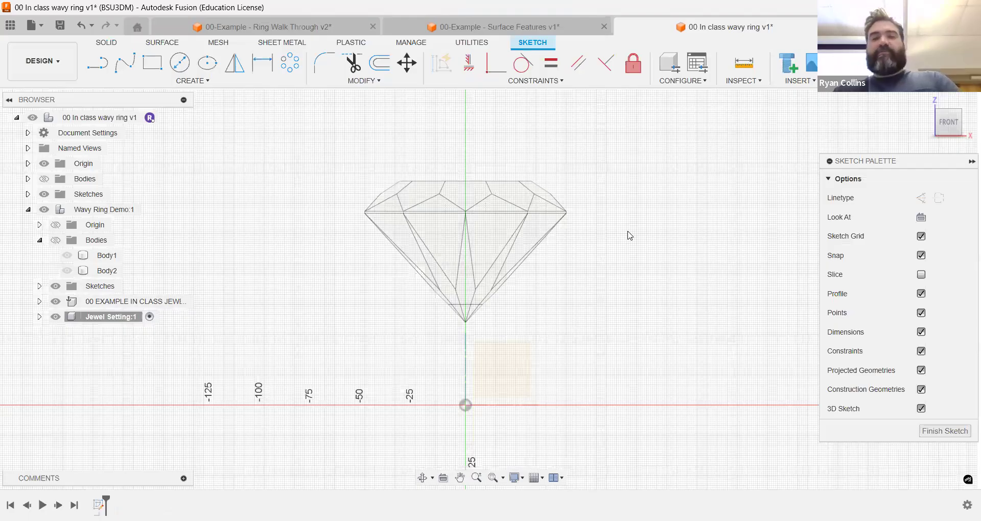
key("p")
left_click(745, 198)
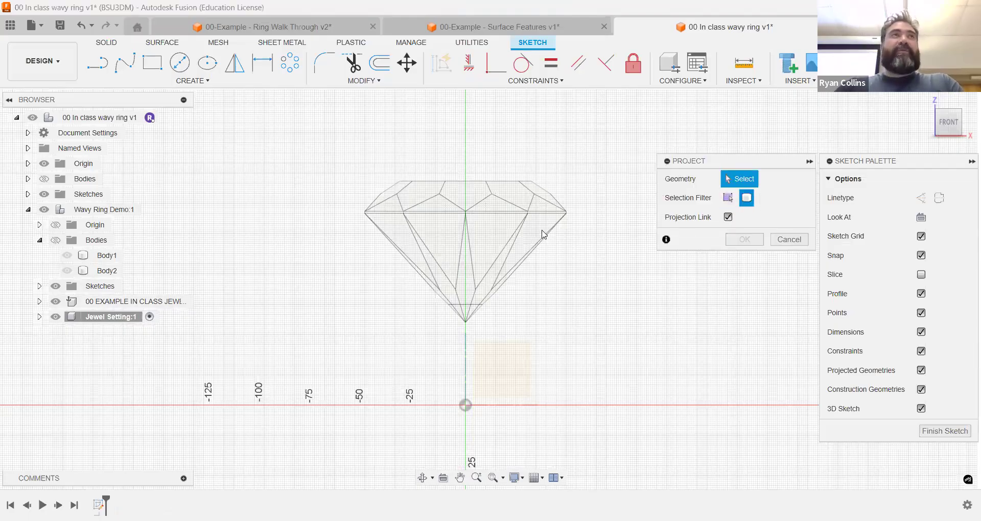
left_click(744, 239)
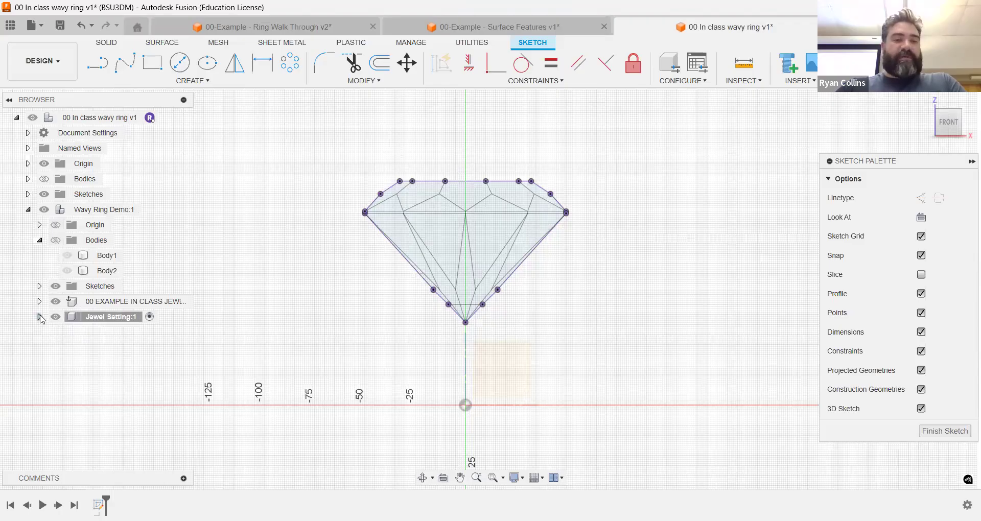
Hide the inserted jewel and offset its projected outline 5 mm outward as a one-sided chain.
left_click(56, 301)
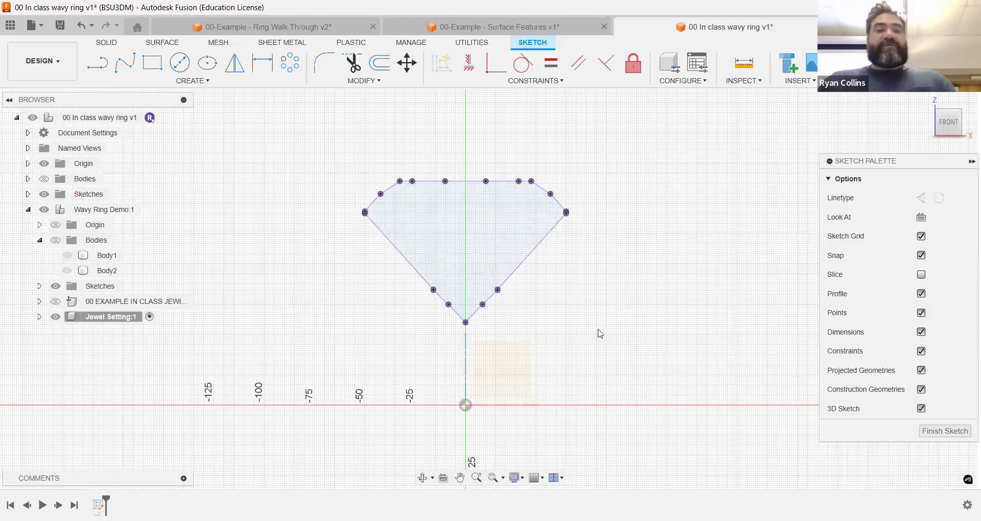
left_click(380, 62)
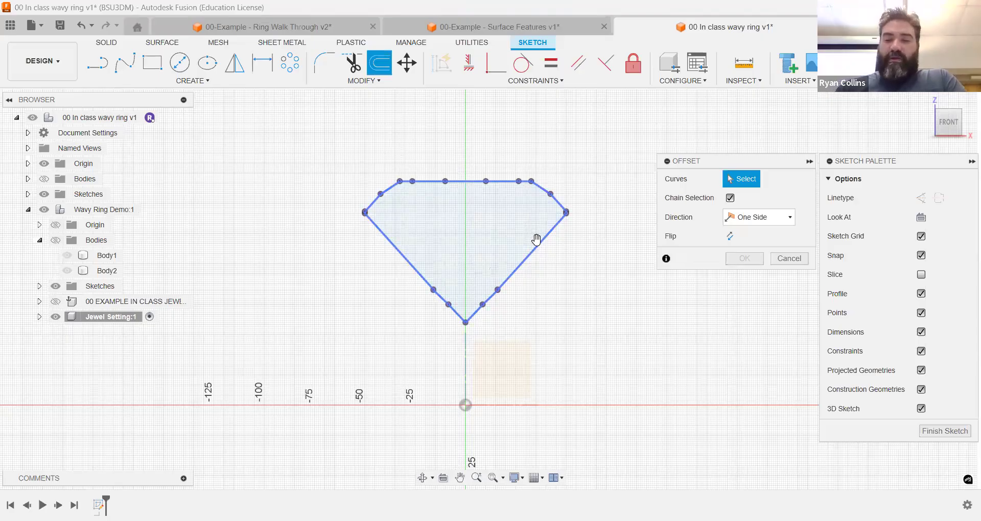
left_click(535, 239)
type("5")
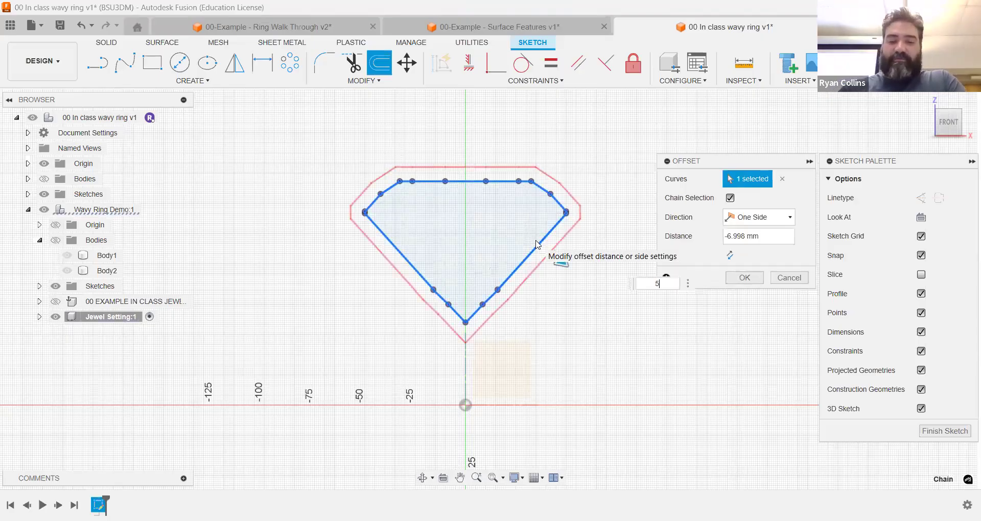
key("Return")
left_click(536, 243)
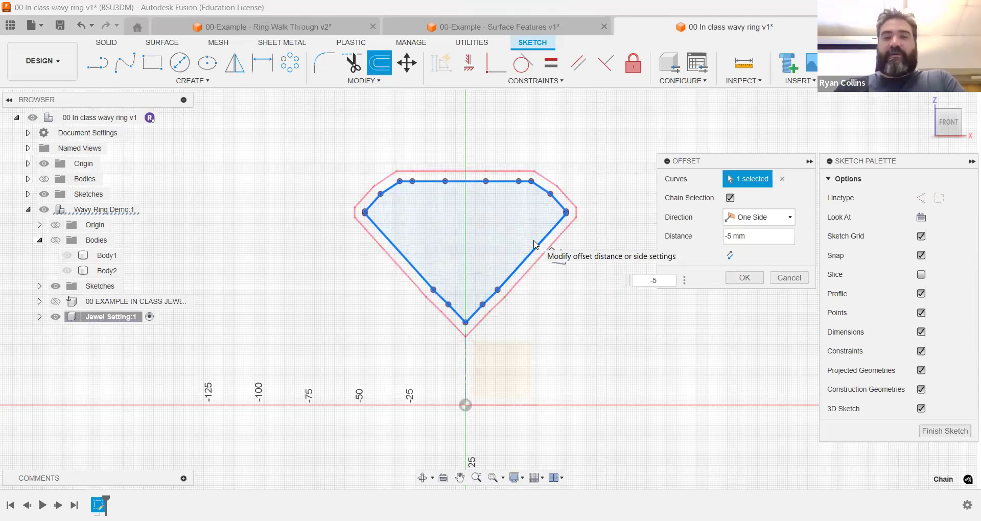
key("Return")
Draw a vertical centre line from the offset outline's bottom tip up to its top edge.
scroll(601, 238, "up", 2)
middle_click_drag(416, 184, 443, 218)
scroll(443, 218, "up", 3)
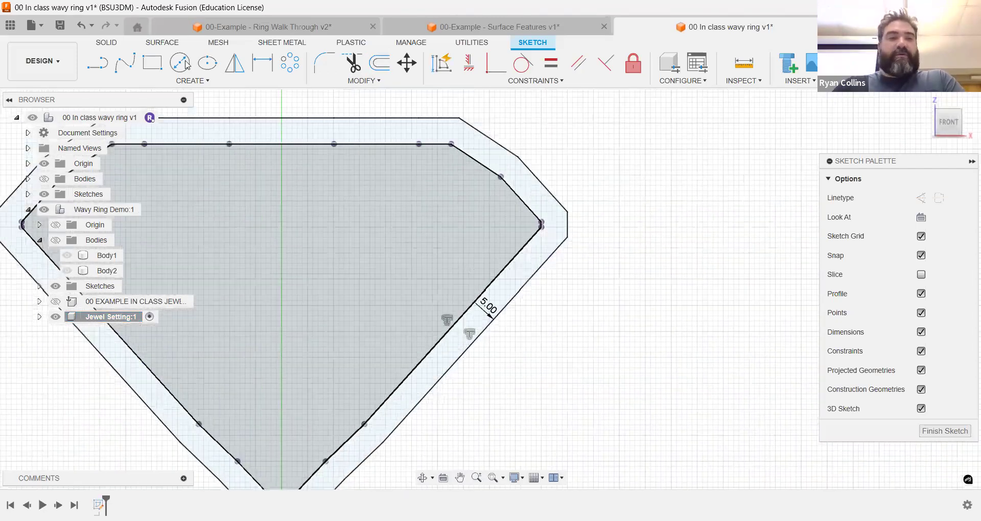
key("l")
scroll(318, 427, "down", 1)
middle_click_drag(316, 429, 330, 316)
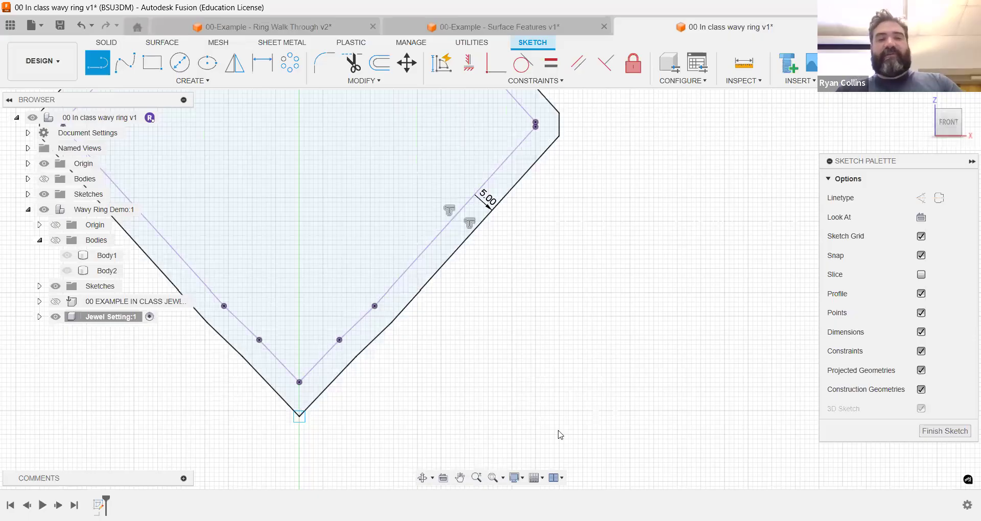
key("Escape")
scroll(480, 306, "down", 2)
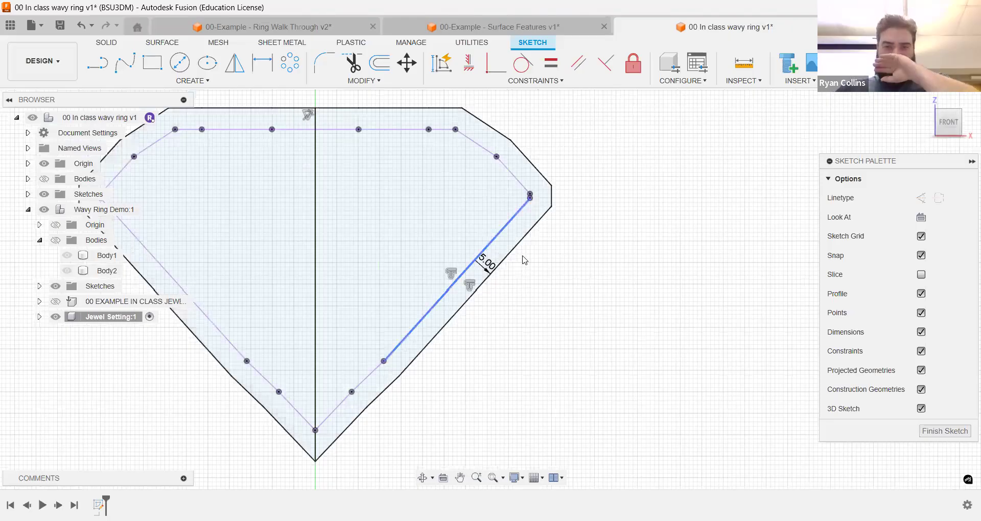
Draw a short perpendicular line across the band between the projected and offset outlines, just above the jewel's widest point on the +X side.
scroll(512, 194, "up", 5)
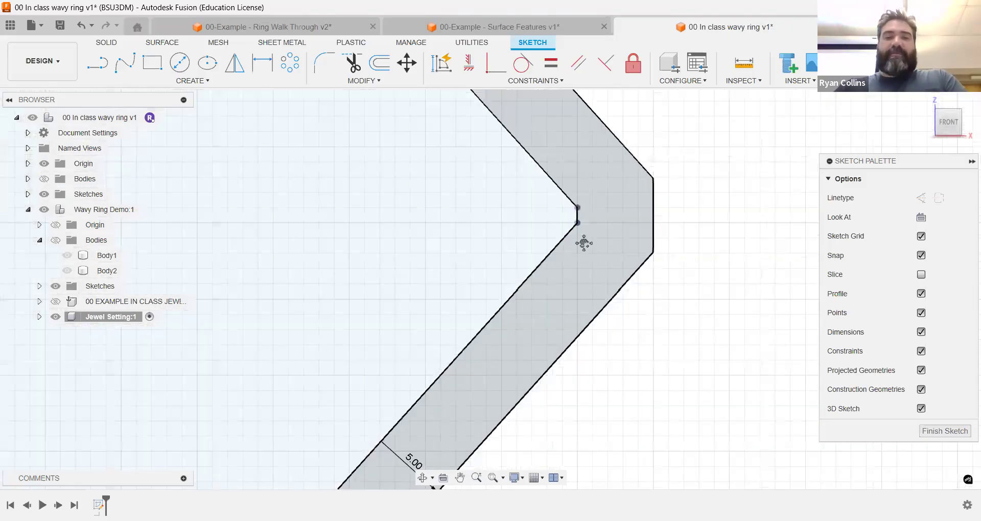
middle_click_drag(584, 243, 556, 260)
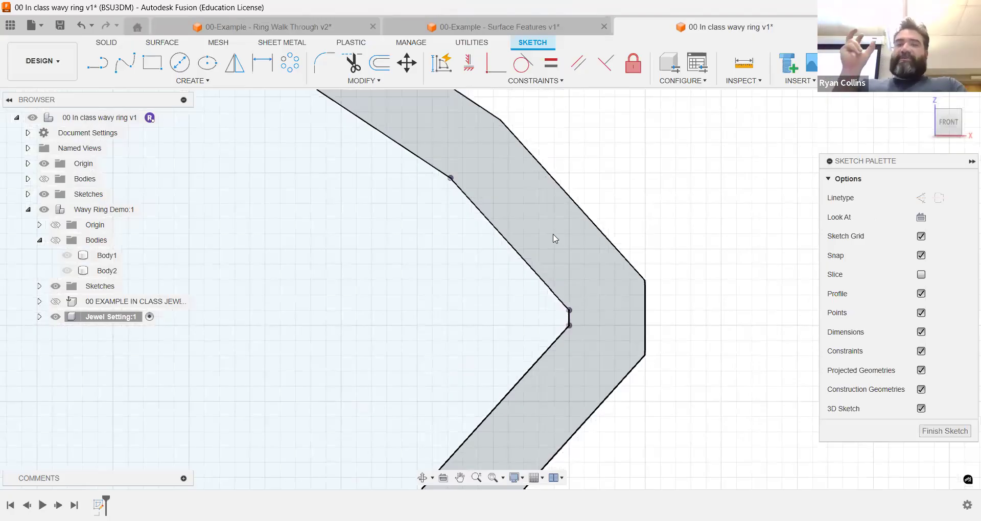
left_click(98, 62)
left_click(510, 244)
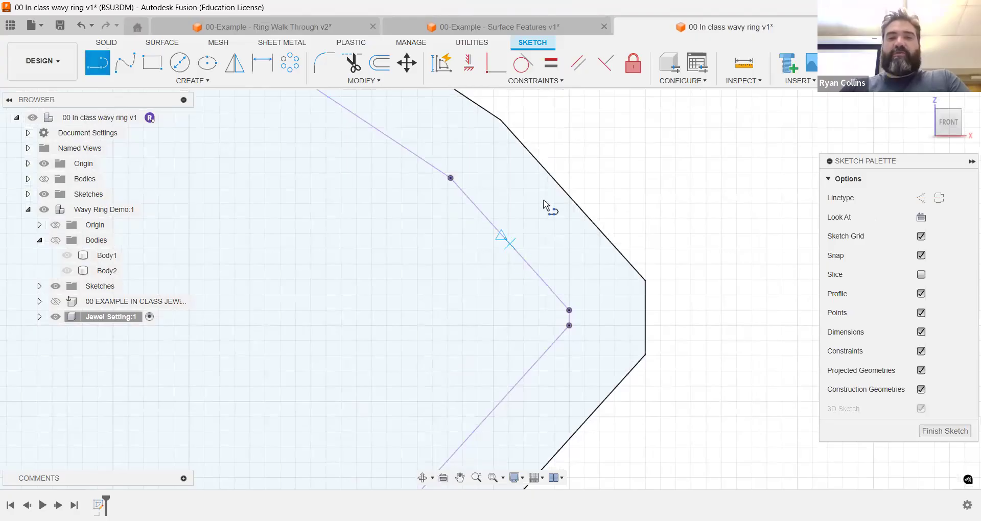
left_click(572, 199)
key("Escape")
Finish the sketch and revolve the +X side band profile 360 degrees around the vertical centre line as a new body.
scroll(697, 296, "down", 6)
middle_click_drag(730, 408, 688, 244)
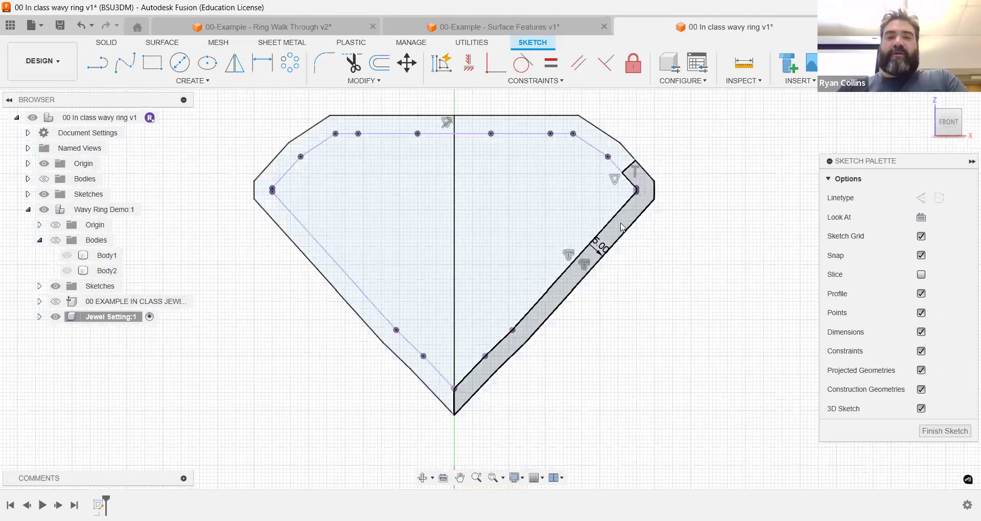
left_click(622, 227)
left_click(924, 64)
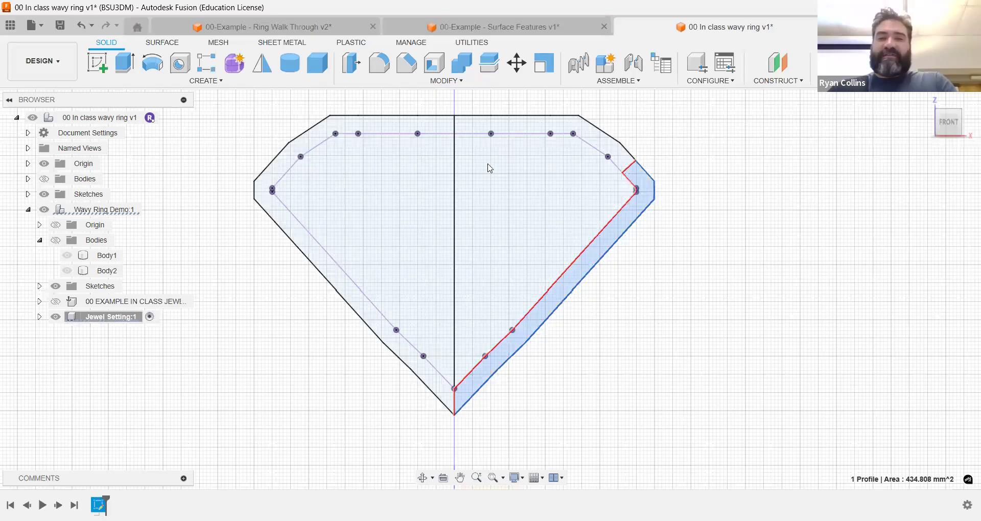
left_click(759, 228)
mouse_move(759, 228)
middle_mouse_down("shift")
mouse_move(731, 256)
mouse_move(749, 247)
middle_mouse_up("shift")
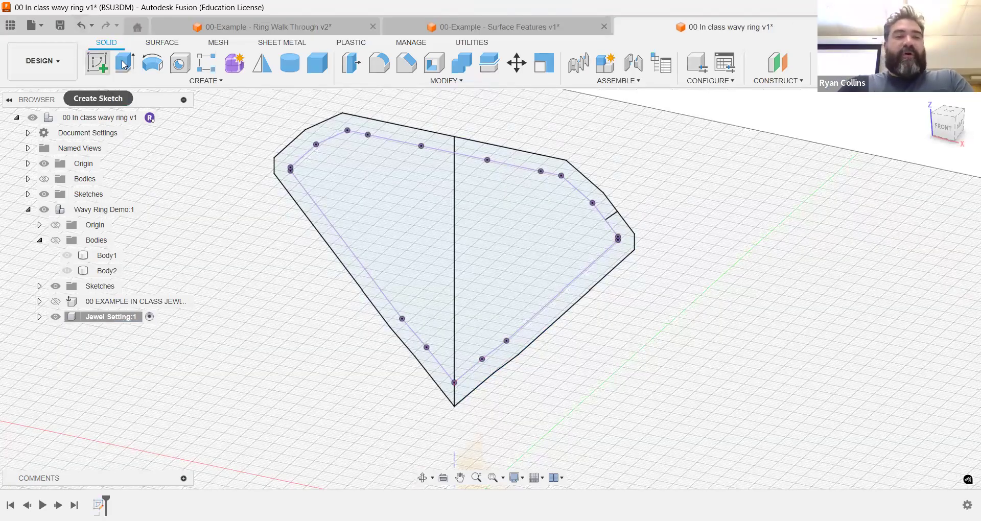
left_click(146, 68)
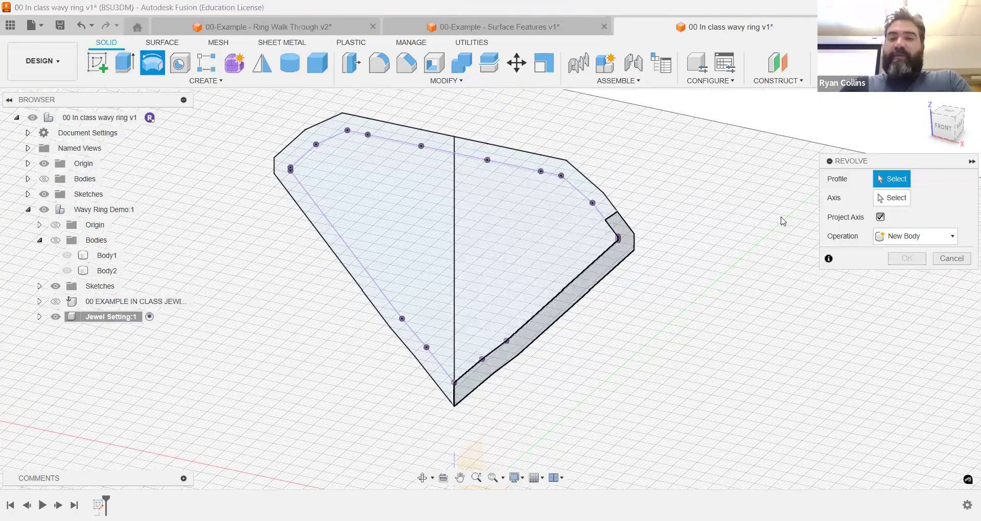
left_click(457, 259)
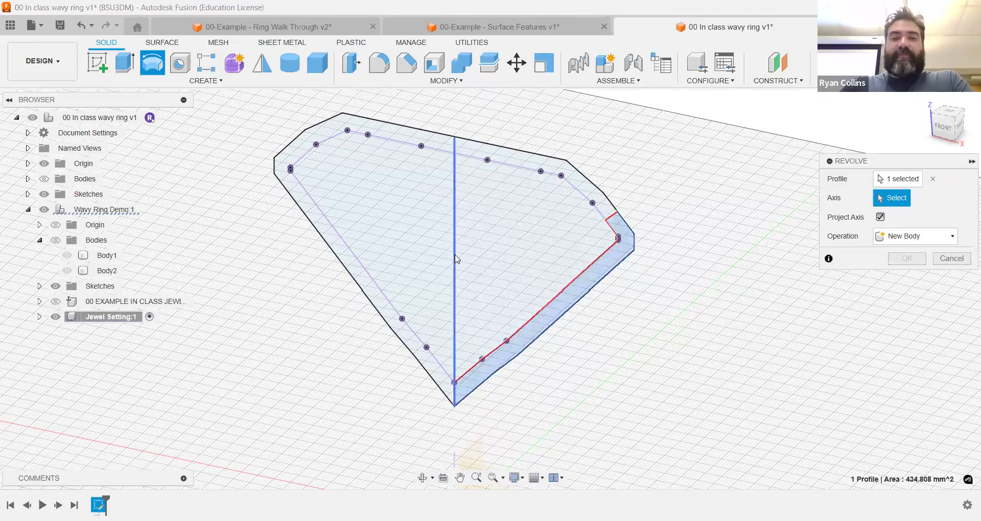
left_click(454, 240)
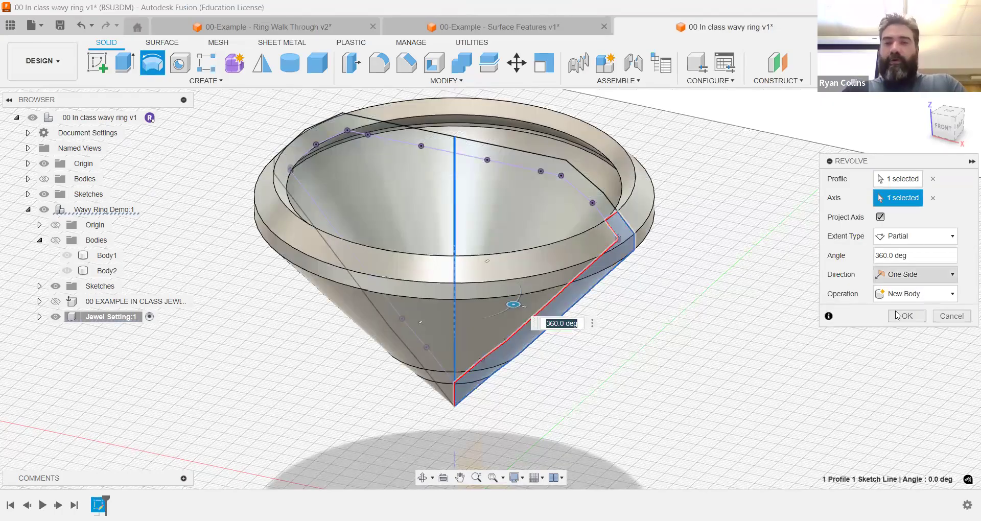
left_click(40, 317)
key("Return")
Rename the revolved body in the Jewel Setting component as Fancy Setting.
left_click(51, 363)
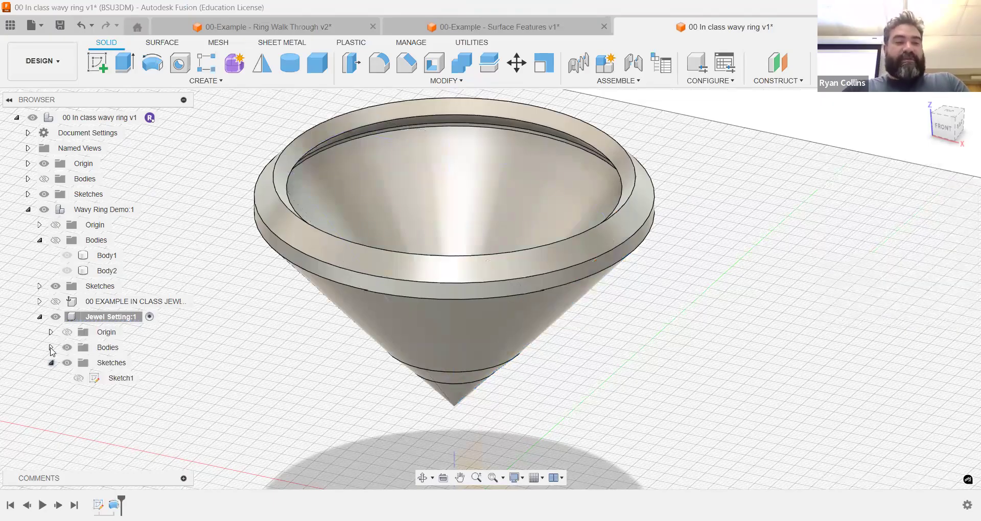
left_click(51, 347)
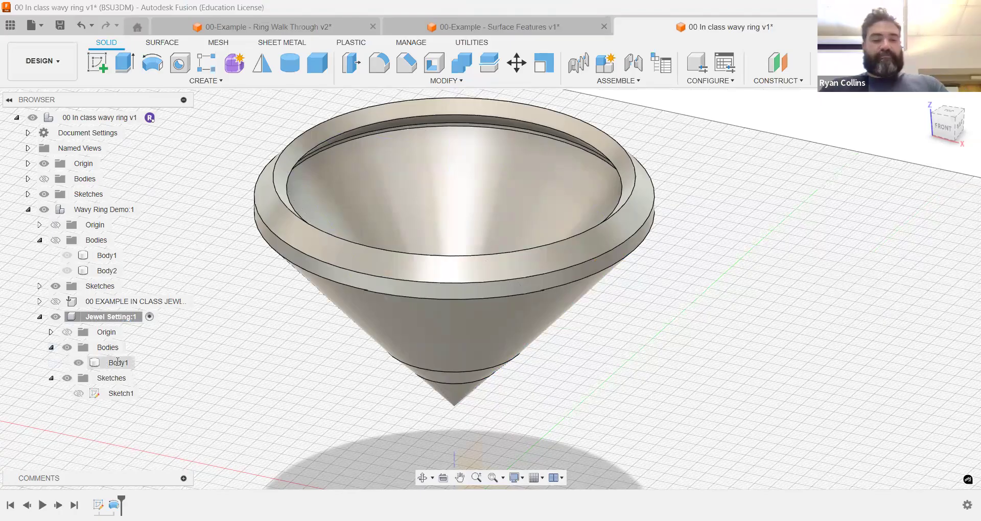
double_click(118, 362)
type("Fancy")
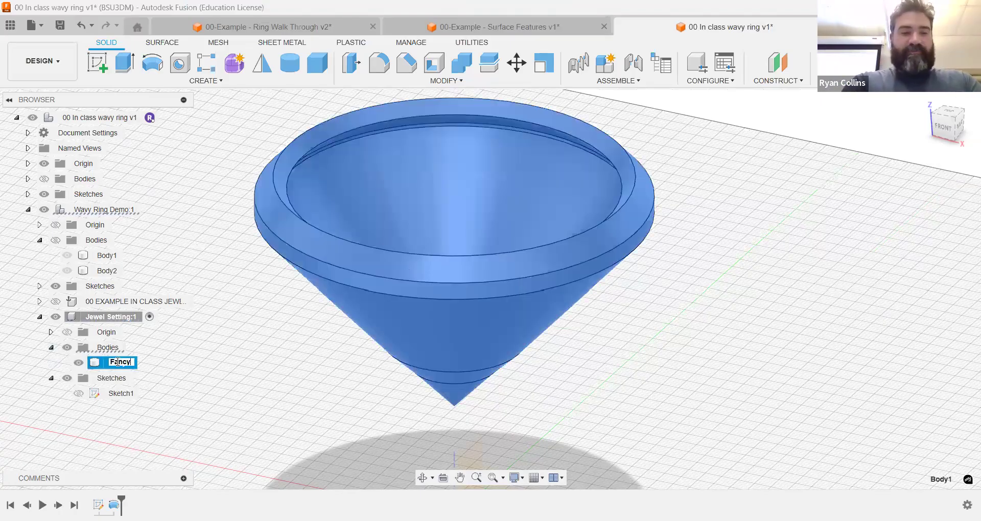
type(" Setting")
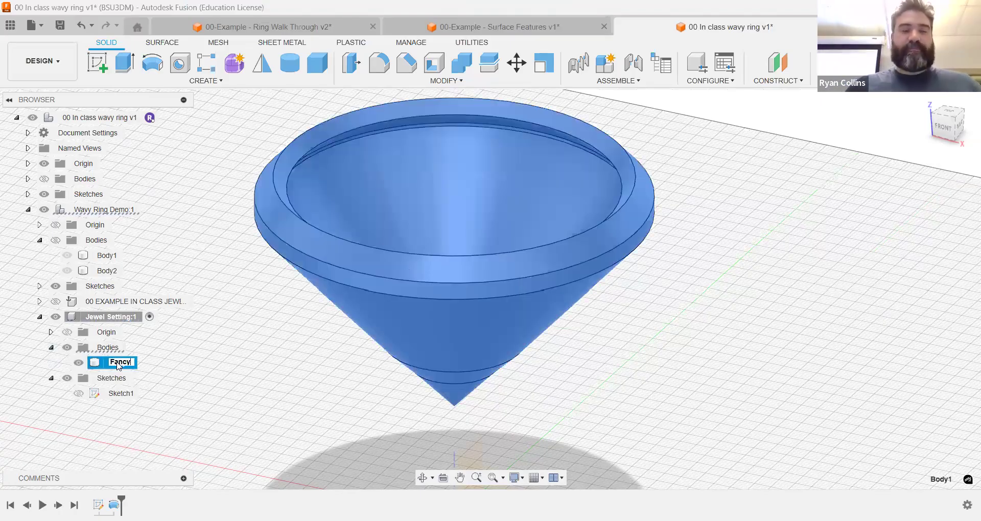
key("Return")
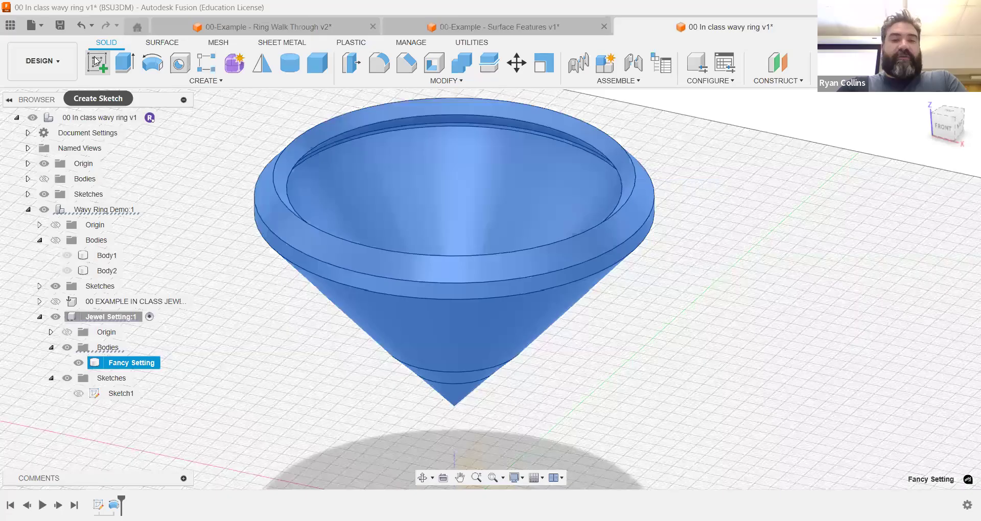
Start a sketch on the front origin plane and draw a tall ellipse about 28 mm wide, centred on the vertical axis just above the rim.
middle_click_drag(611, 429, 589, 331)
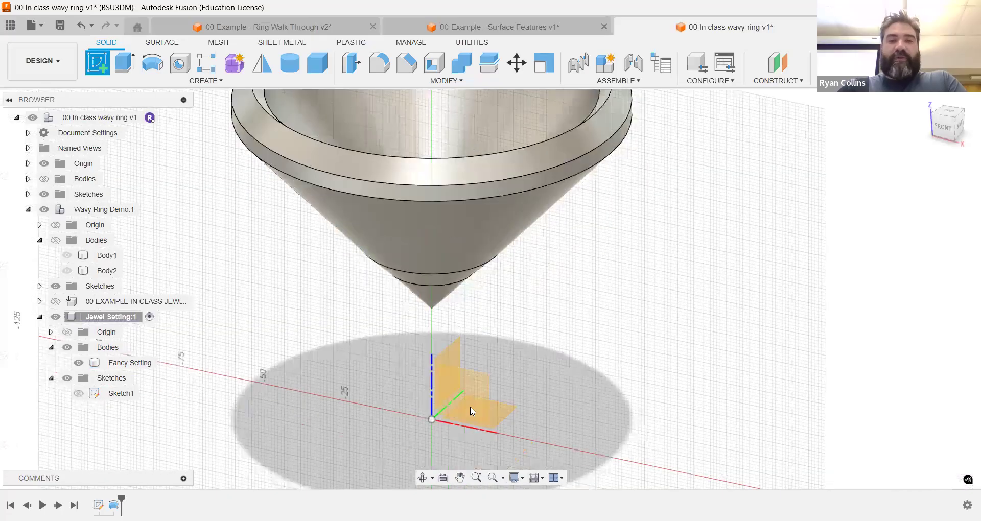
left_click(449, 358)
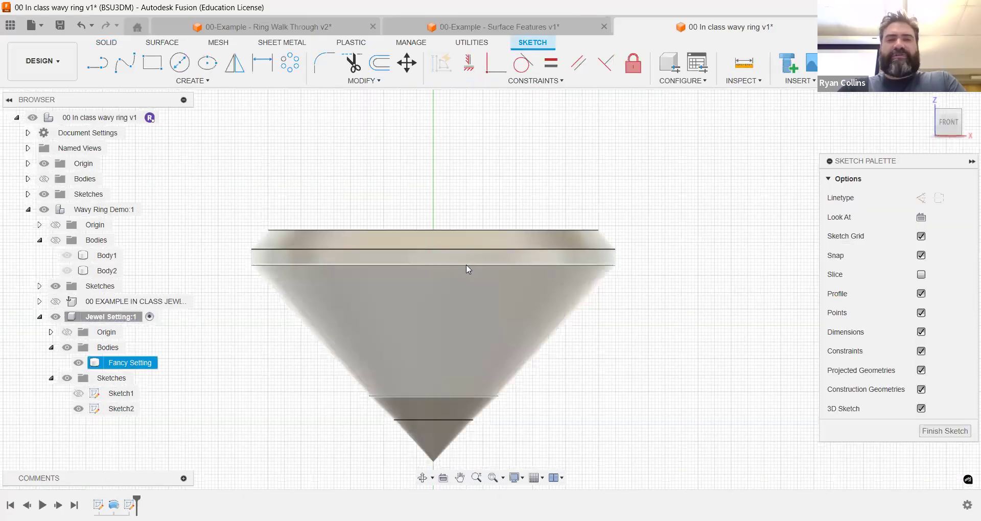
left_click(208, 63)
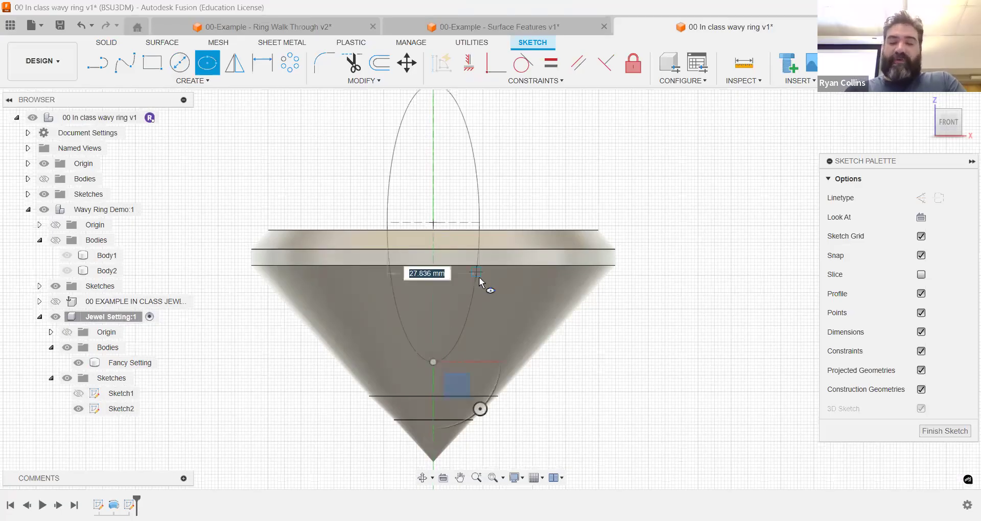
left_click(479, 277)
key("Escape")
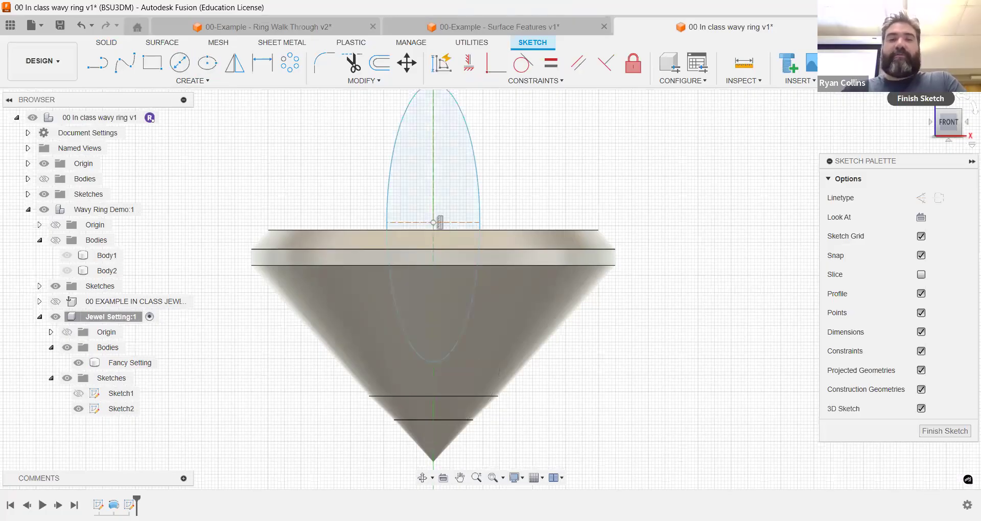
Finish the sketch and extrude the ellipse as a cut through one side of the setting's wall.
middle_click_drag(631, 231, 432, 243, "shift")
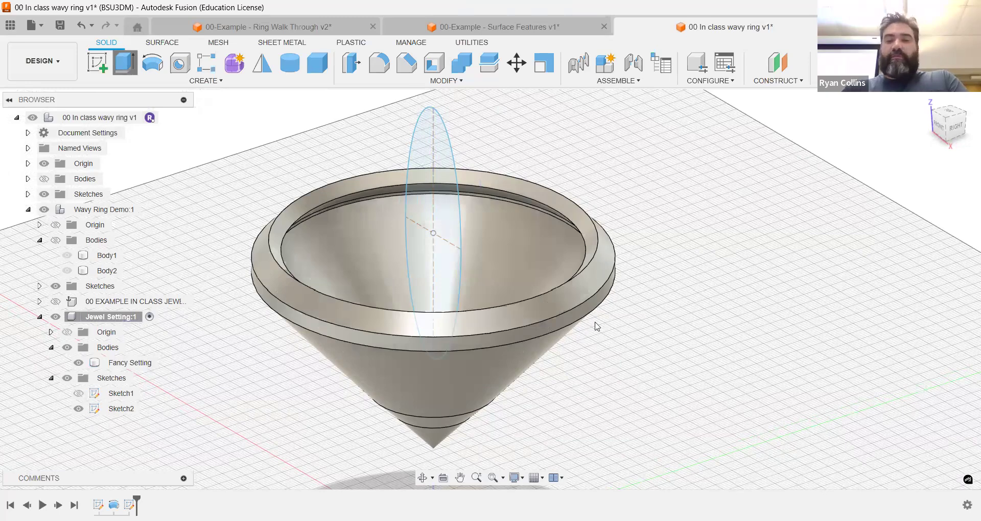
key("e")
key("Return")
middle_click_drag(595, 362, 543, 374, "shift")
scroll(543, 375, "up", 1)
middle_click_drag(640, 321, 389, 213, "shift")
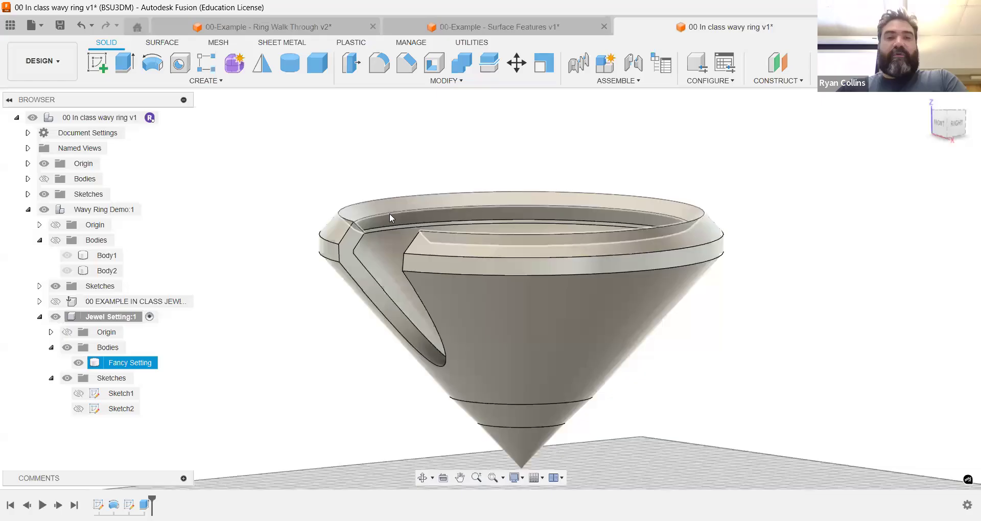
Chamfer the edges of the elliptical notch's cut face with an equal distance of 1 mm.
scroll(388, 199, "up", 5)
left_click(386, 166)
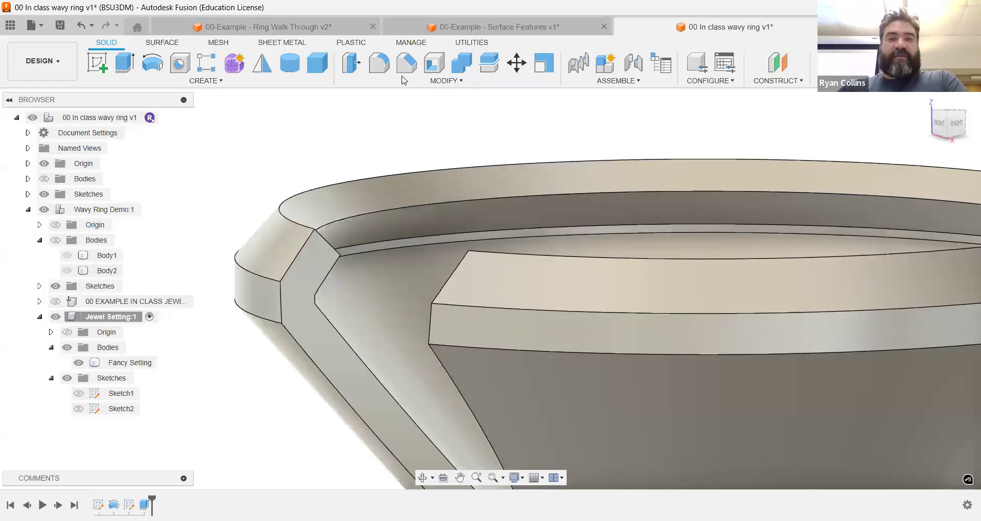
left_click(407, 63)
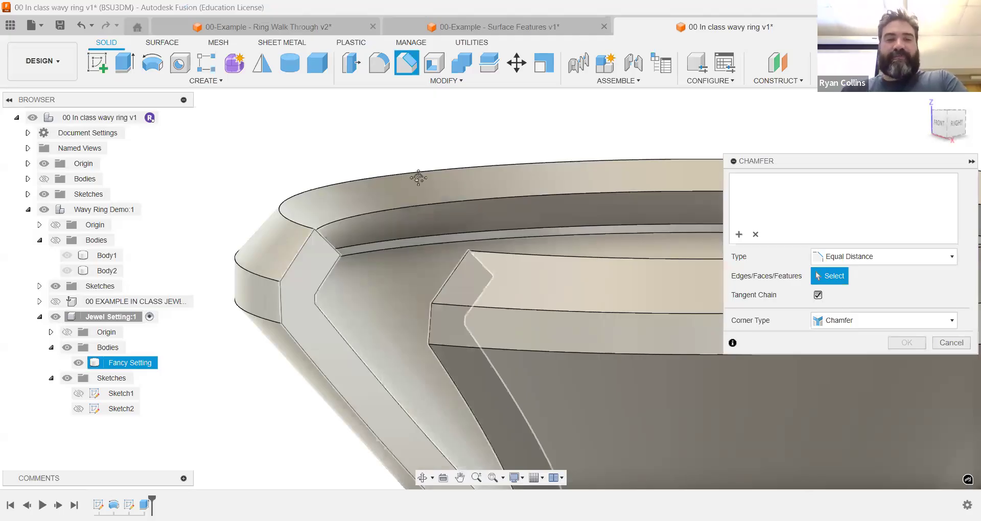
mouse_move(496, 264)
middle_mouse_down("shift")
mouse_move(481, 259)
mouse_move(497, 257)
middle_mouse_up("shift")
left_click(498, 258)
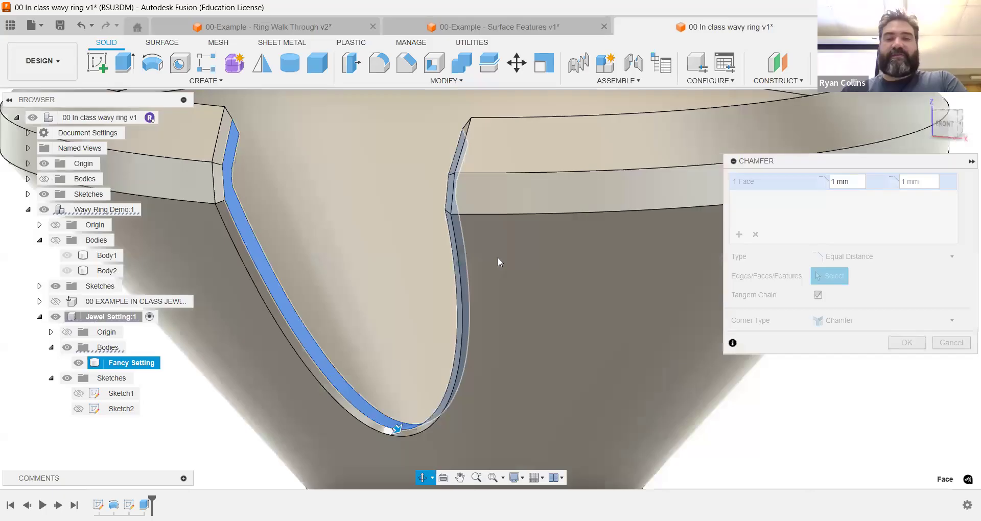
left_click(890, 343)
scroll(389, 325, "down", 3)
middle_click_drag(378, 271, 429, 270)
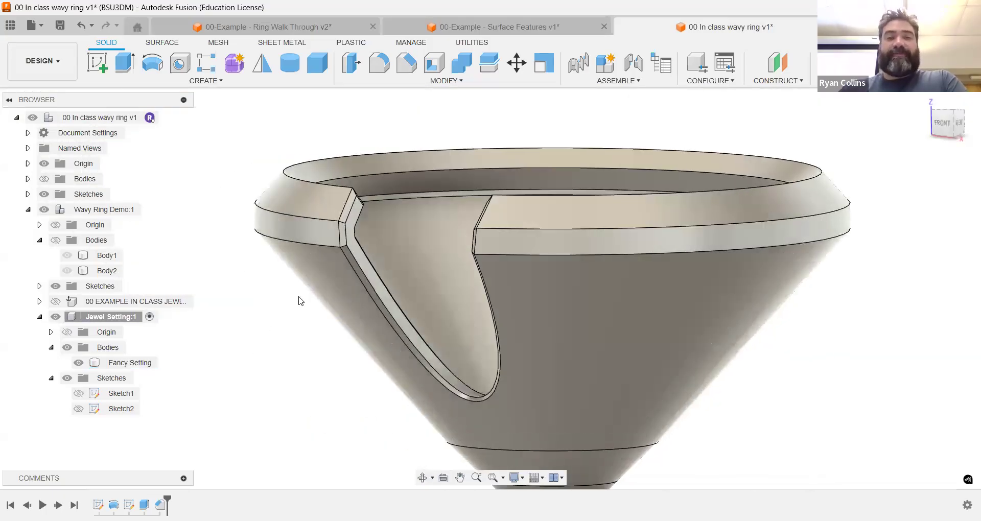
Create a circular pattern of the notch cut and chamfer features around the vertical axis with a quantity of 5.
left_click(217, 81)
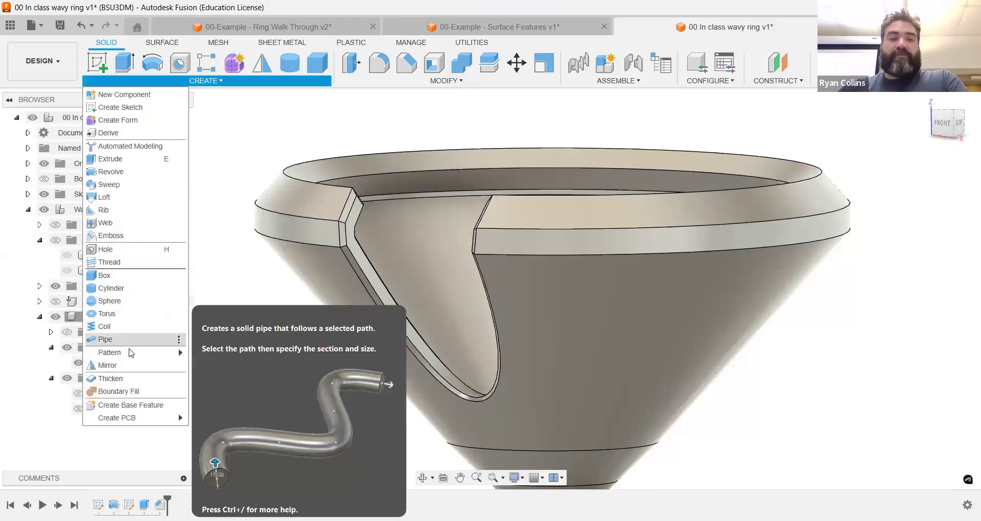
mouse_move(125, 352)
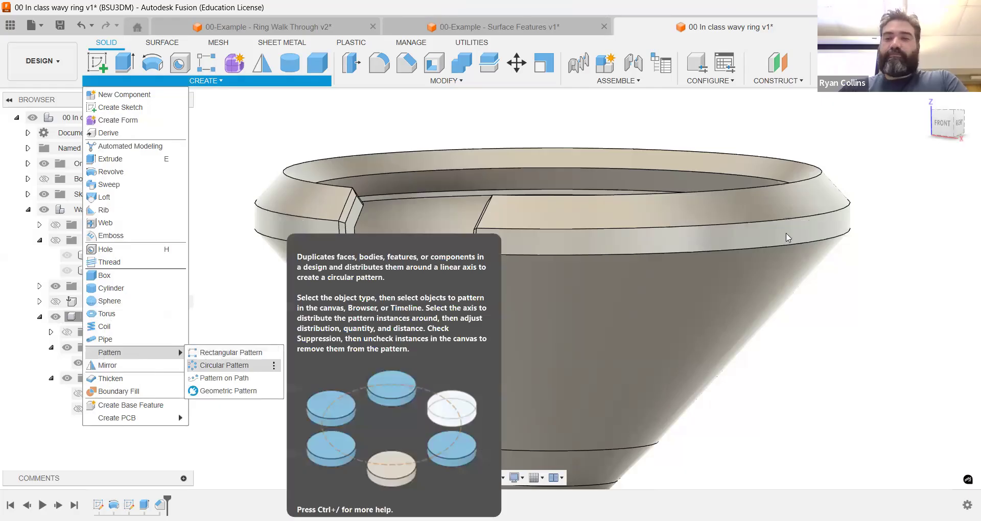
left_click(894, 201)
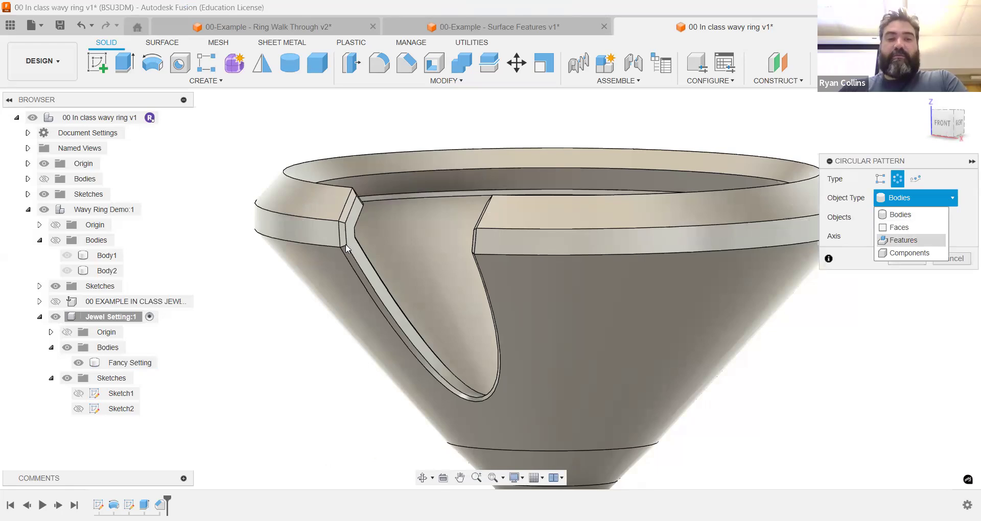
scroll(411, 283, "up", 5)
left_click(327, 274)
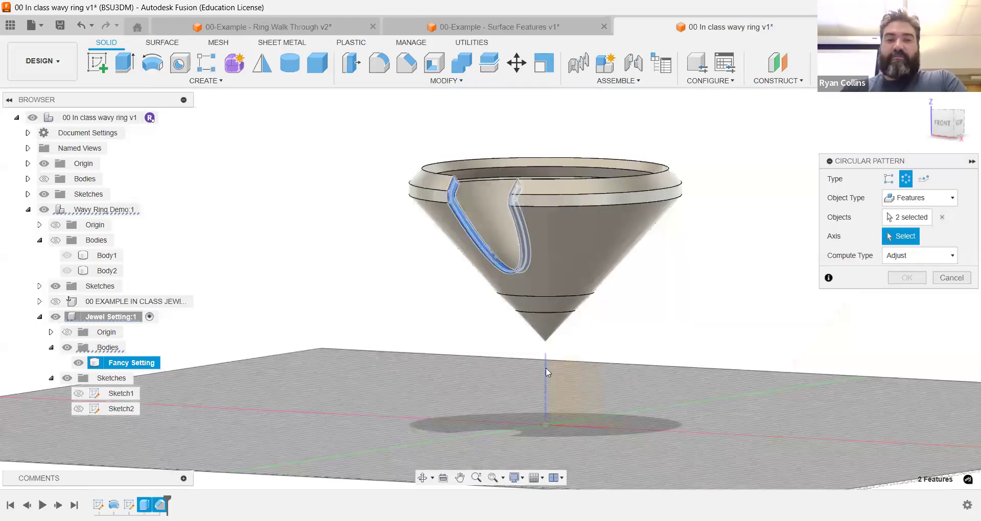
left_click(546, 371)
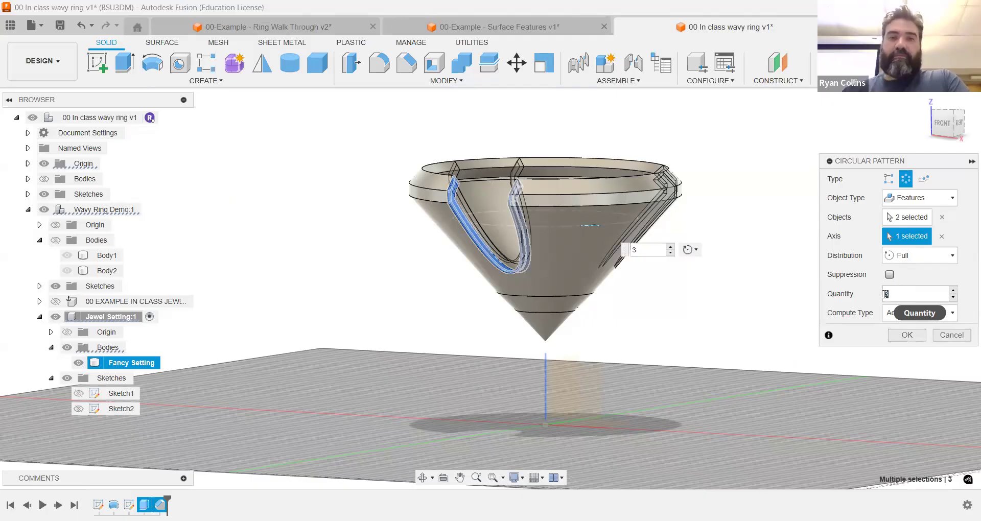
type("5")
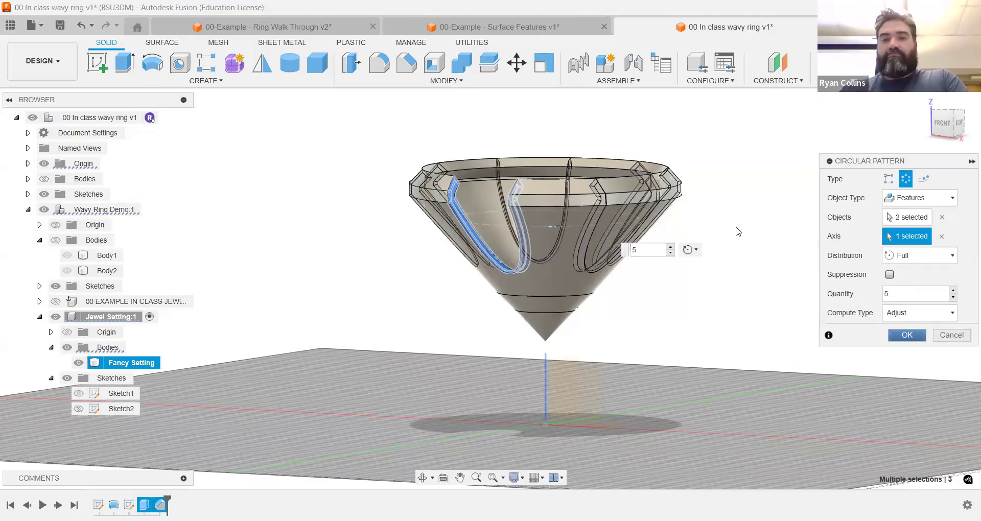
key("Return")
middle_click_drag(738, 216, 812, 218, "shift")
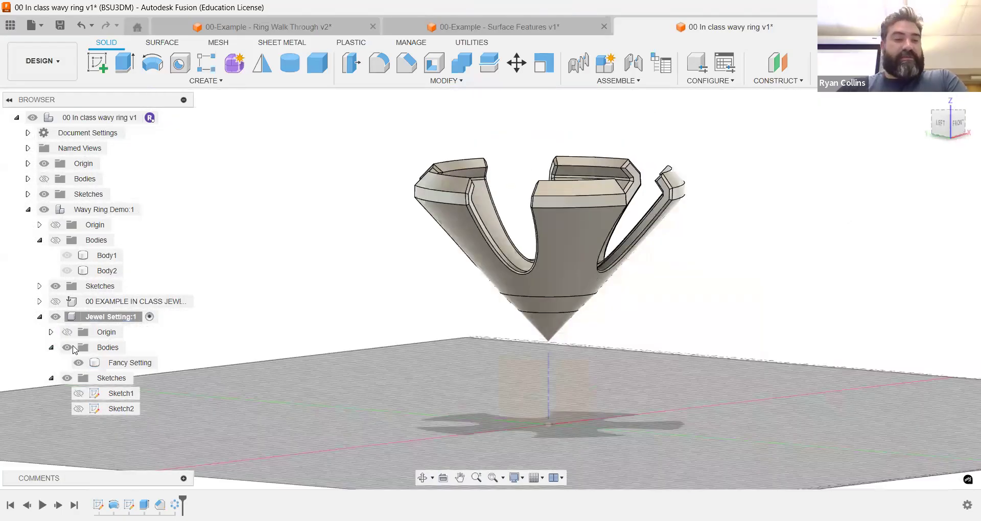
Show the inserted jewel with the top-level component active to check its fit, reactivate Jewel Setting and hide the jewel.
left_click(56, 301)
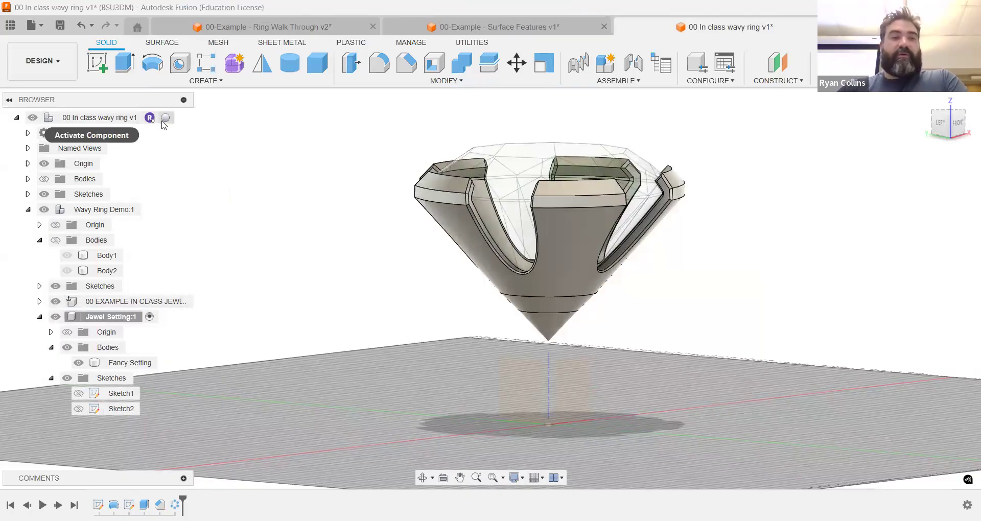
left_click(165, 118)
middle_click_drag(764, 294, 782, 310, "shift")
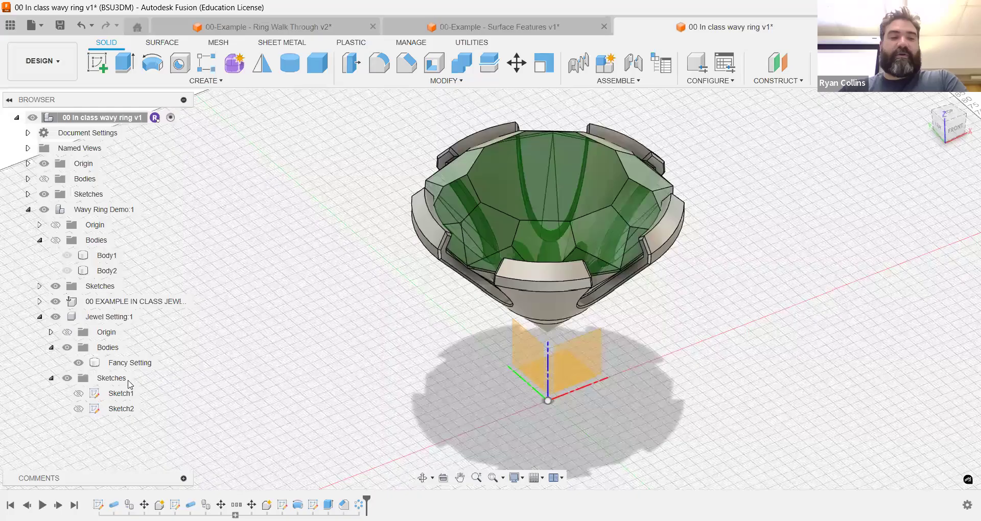
left_click(107, 317)
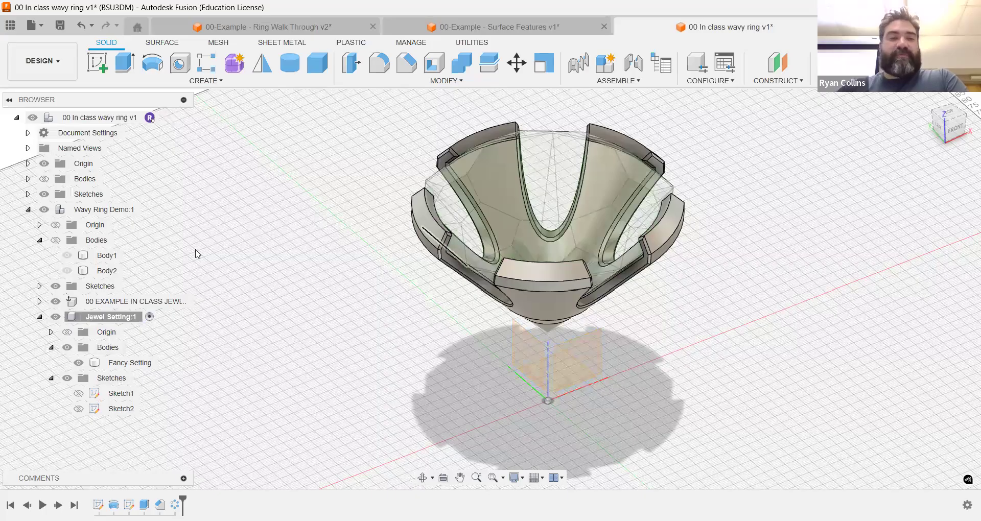
left_click(56, 302)
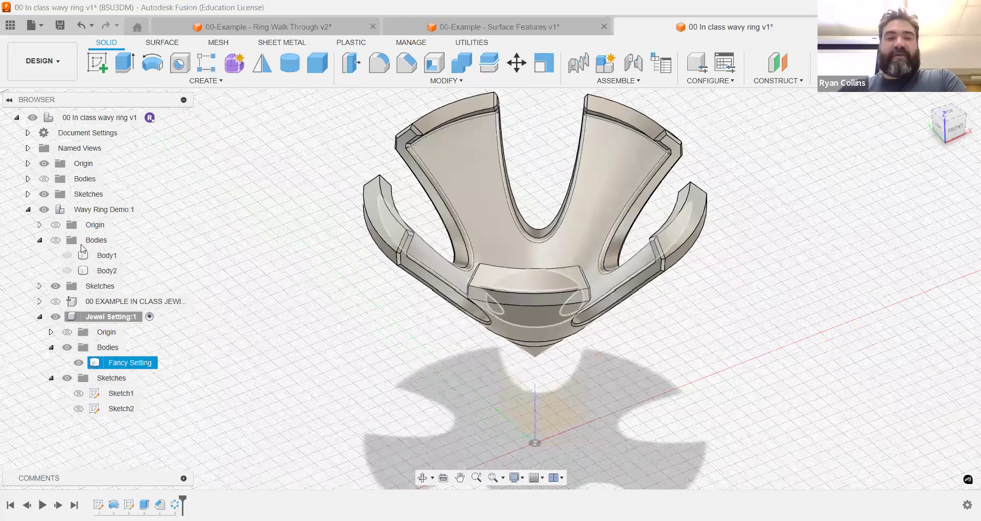
Show the jewel and try to cut it from the Fancy Setting body with Combine, keeping the tool body.
left_click(56, 301)
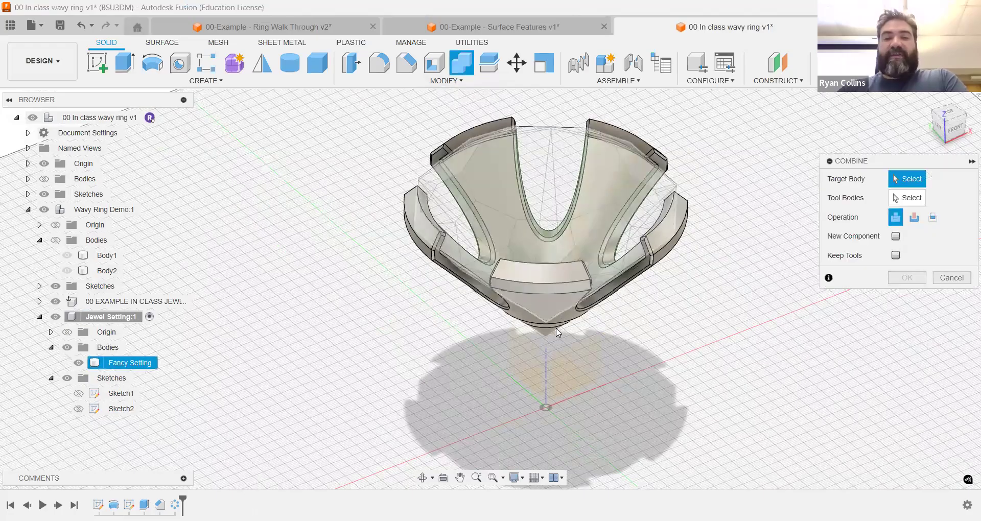
left_click(560, 180)
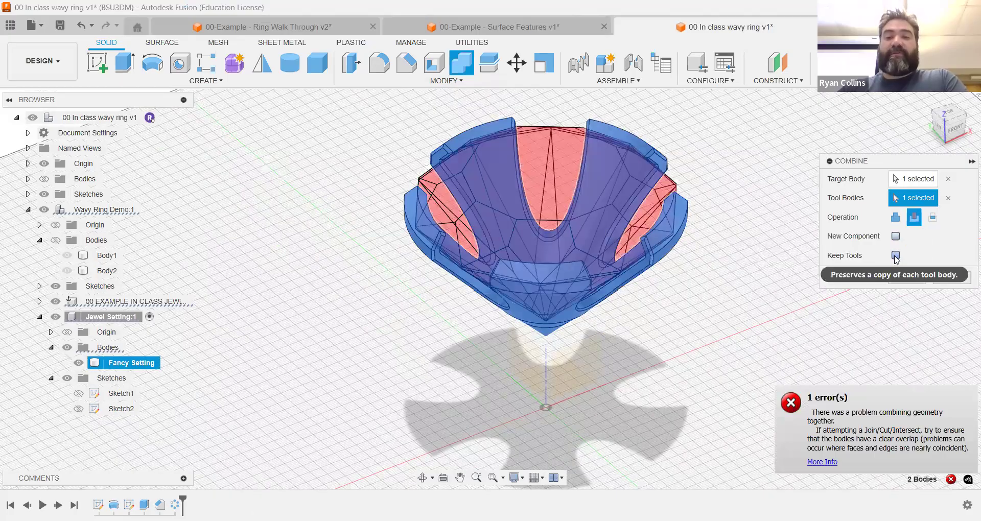
left_click(895, 255)
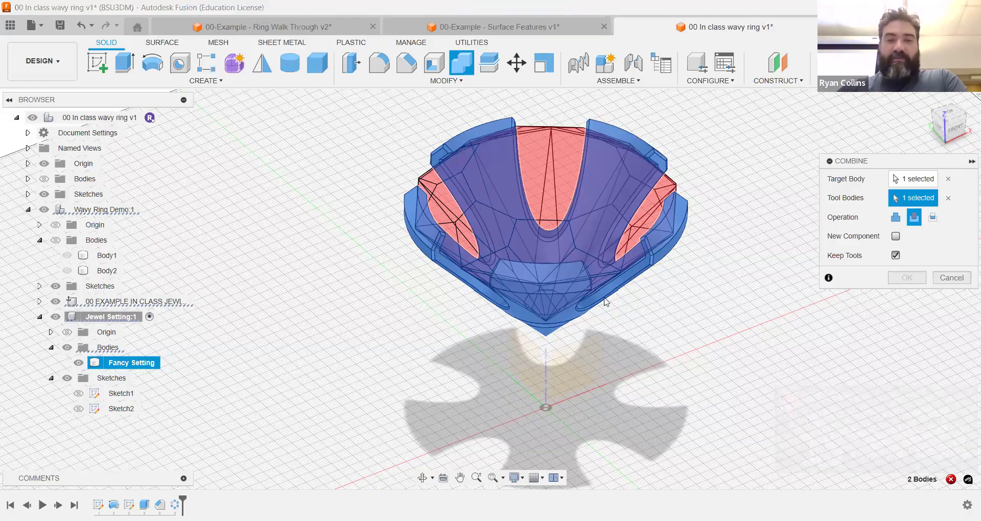
middle_click_drag(663, 303, 706, 320, "shift")
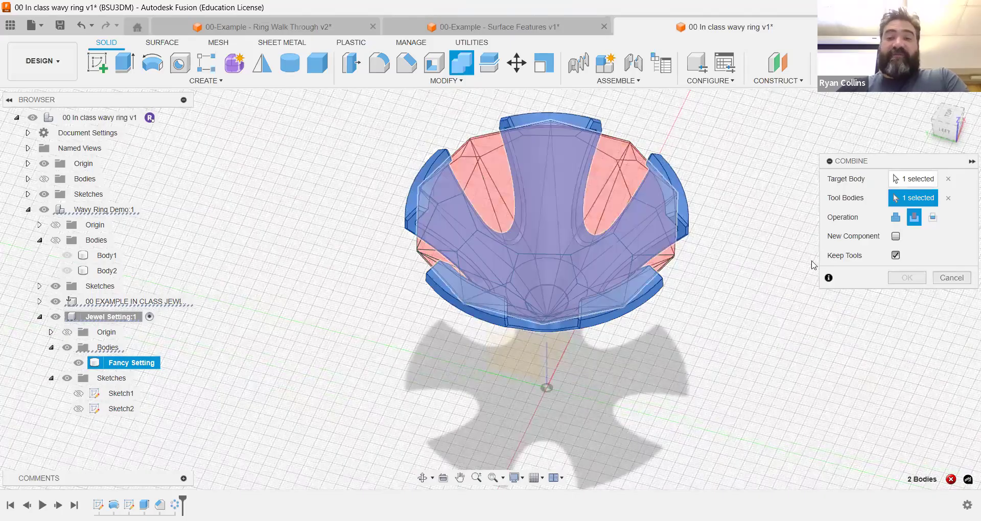
key("Escape")
Hide the Fancy Setting body and show Sketch1 of the Jewel Setting component.
middle_click_drag(733, 299, 664, 265, "shift")
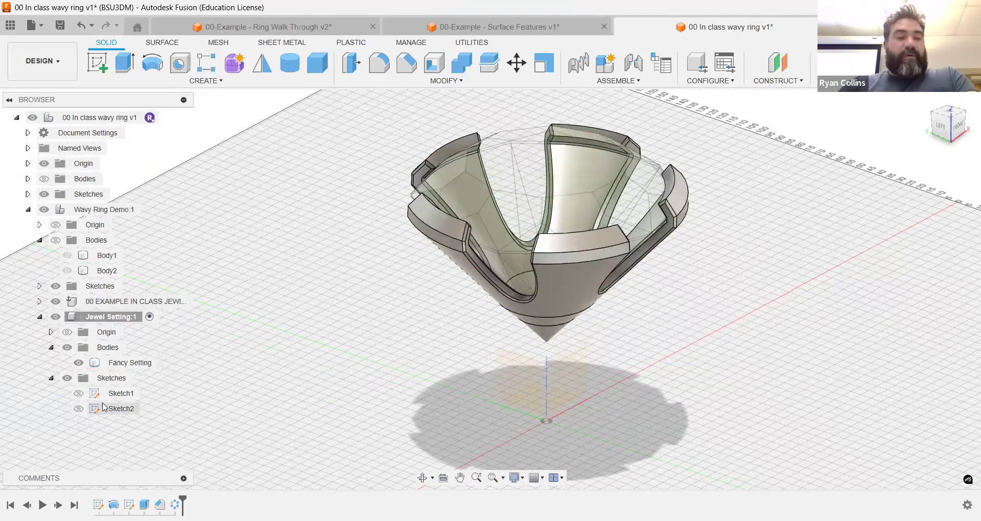
left_click(74, 359)
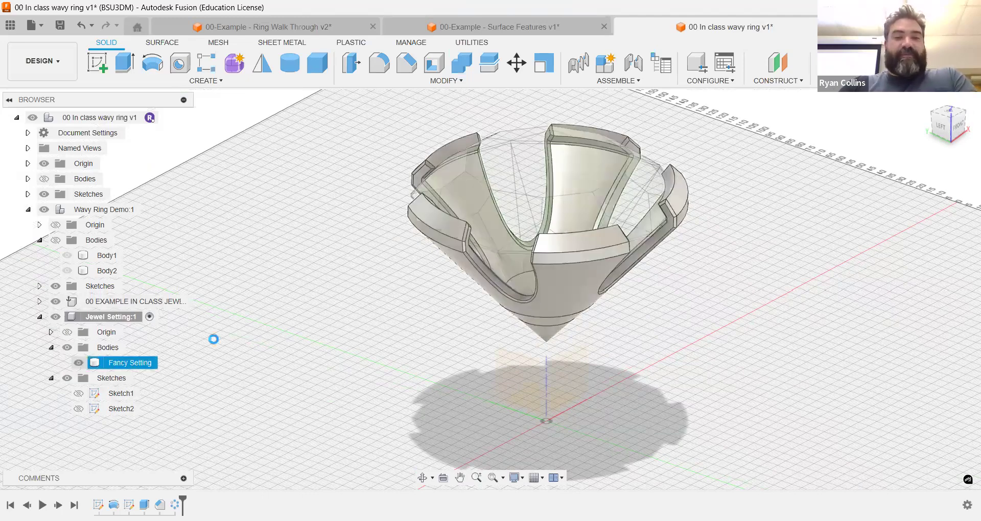
key("v")
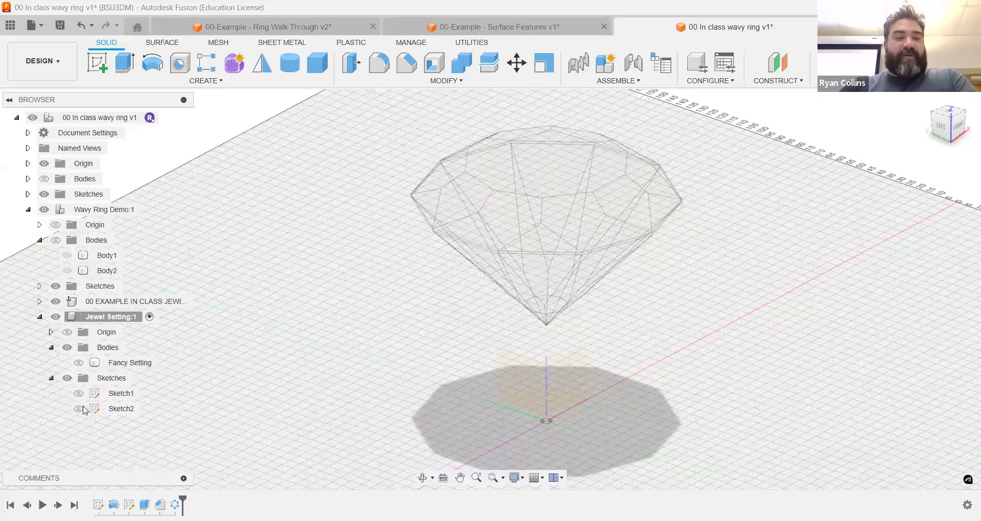
left_click(78, 393)
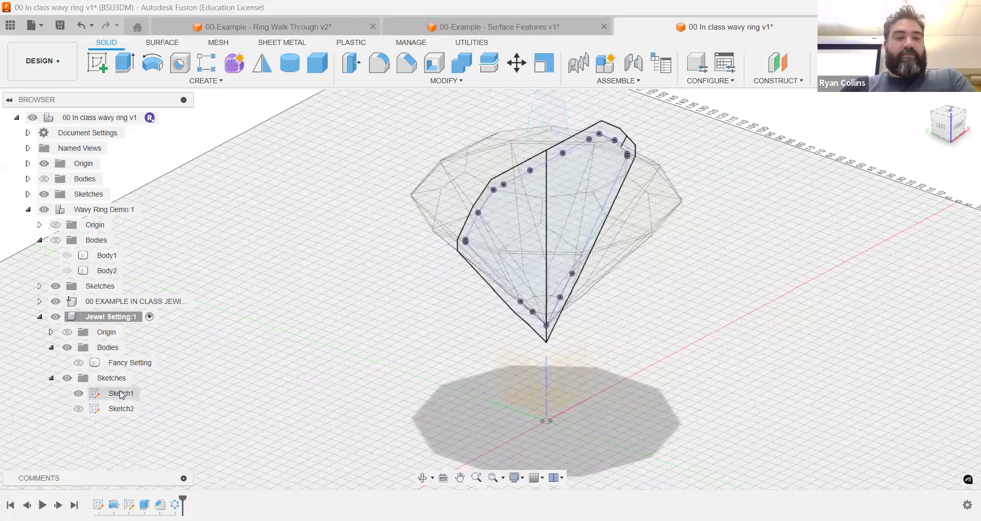
Rename the Jewel Setting component's Sketch1 as "setggin outline" and hide the inserted jewel.
double_click(121, 392)
type("set")
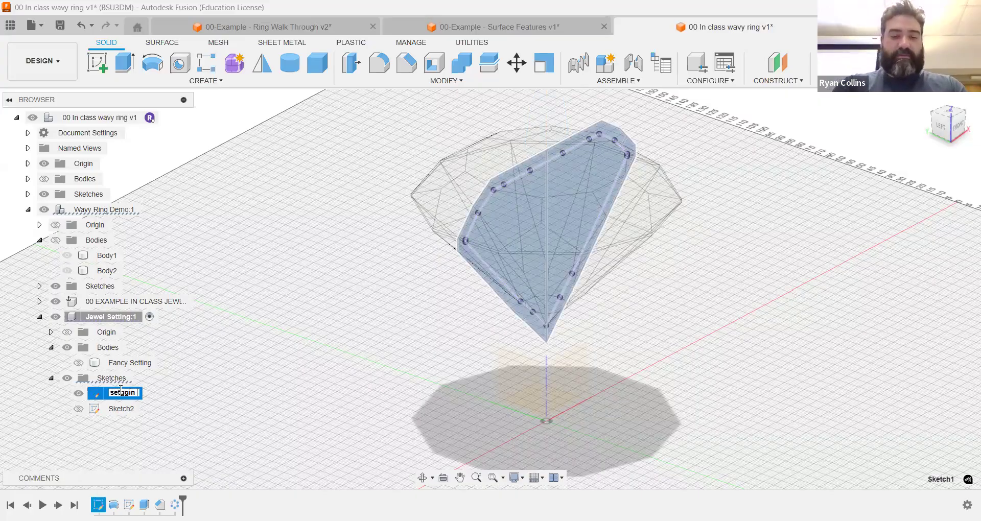
type("ggin")
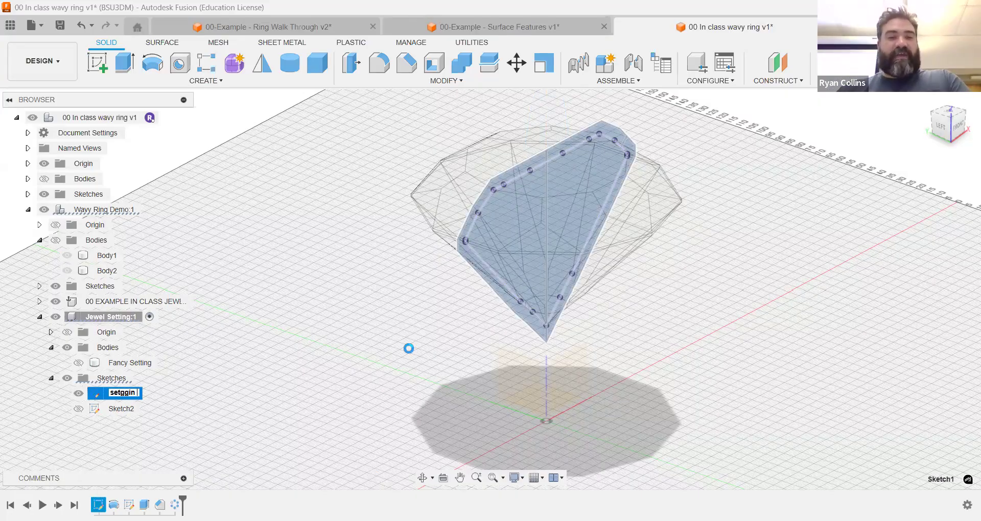
type(" outline")
key("Return")
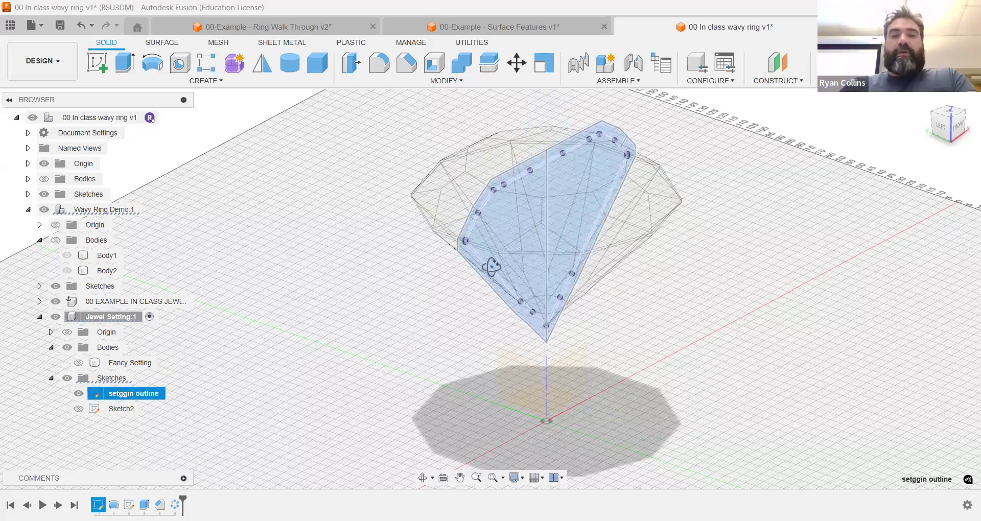
middle_click_drag(490, 267, 136, 232, "shift")
left_click(56, 302)
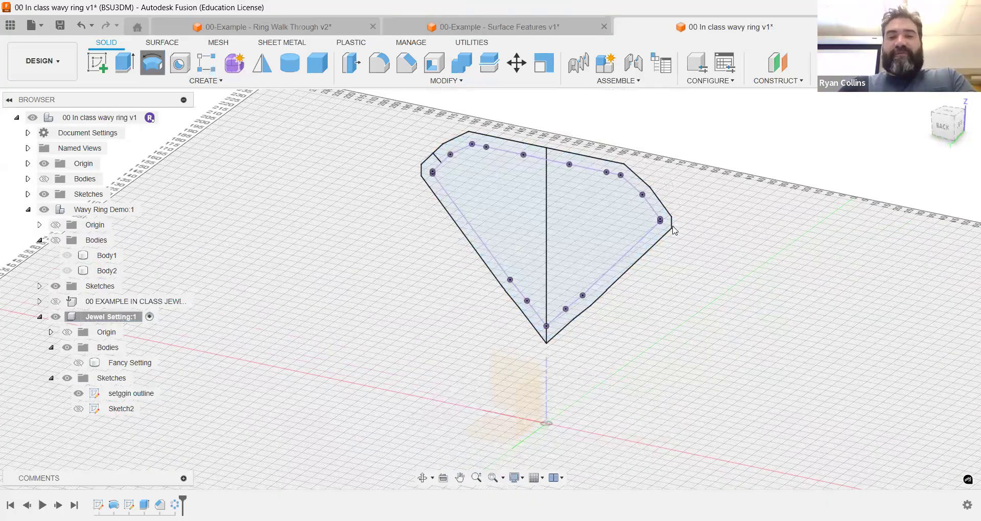
scroll(673, 230, "up", 3)
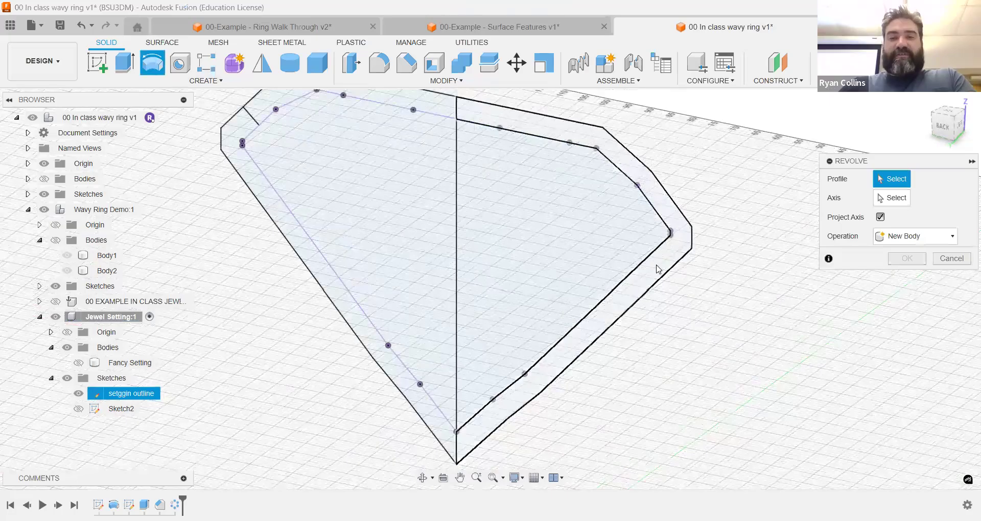
left_click(78, 394)
left_click(78, 394)
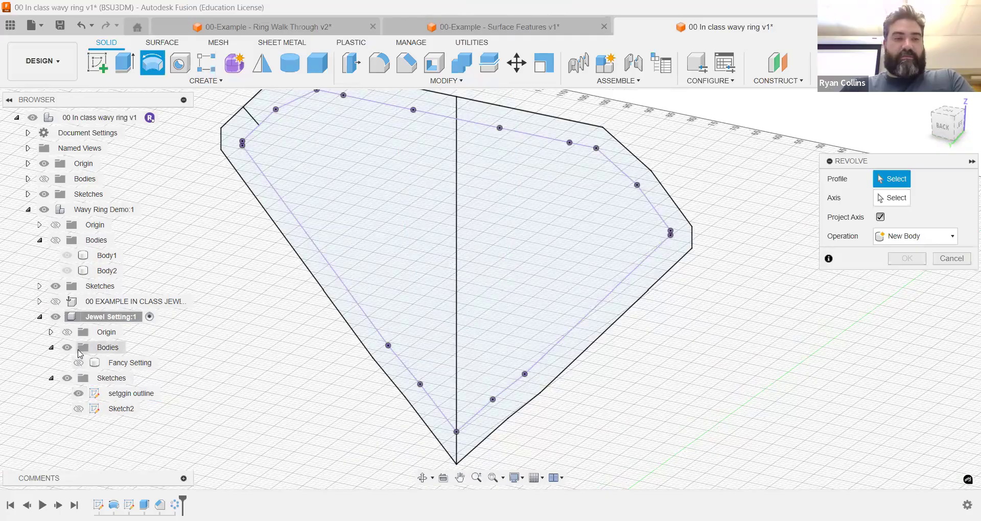
left_click(28, 194)
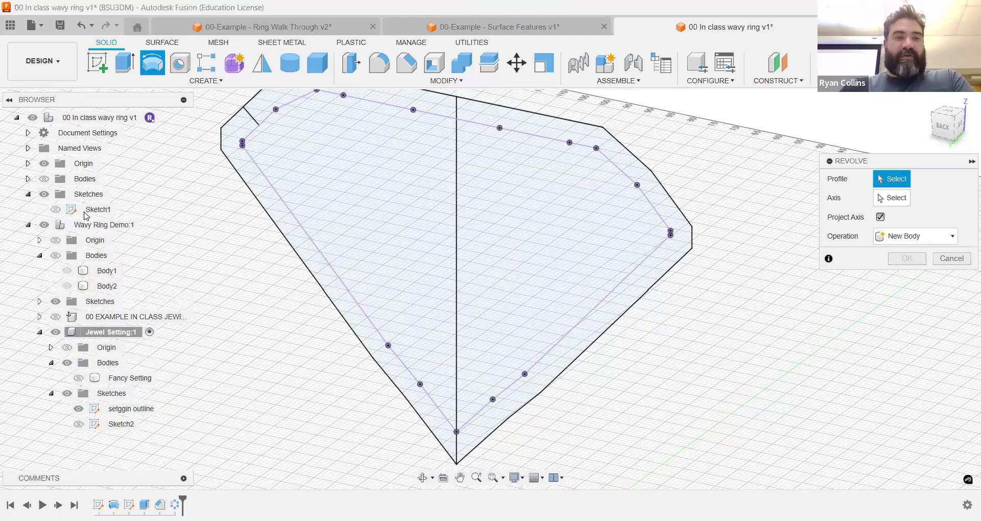
left_click(44, 194)
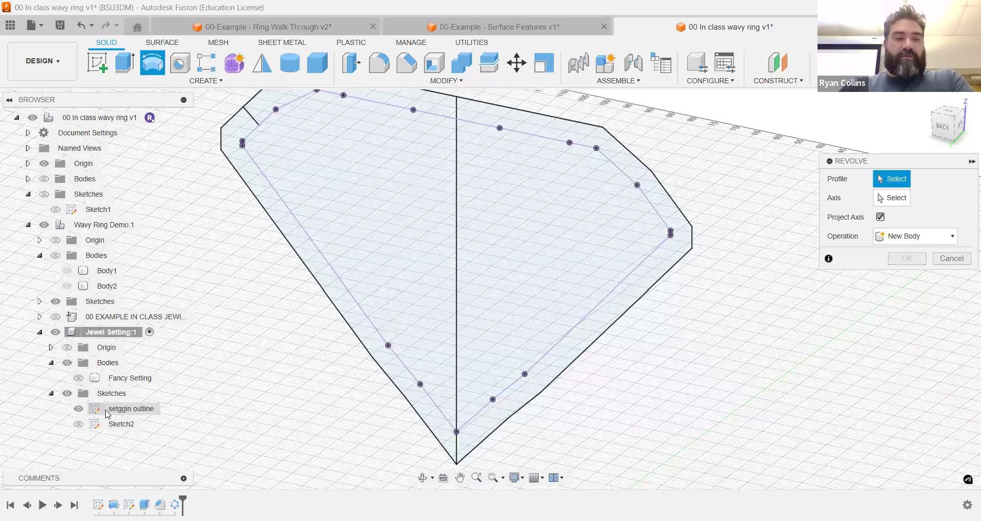
left_click(78, 408)
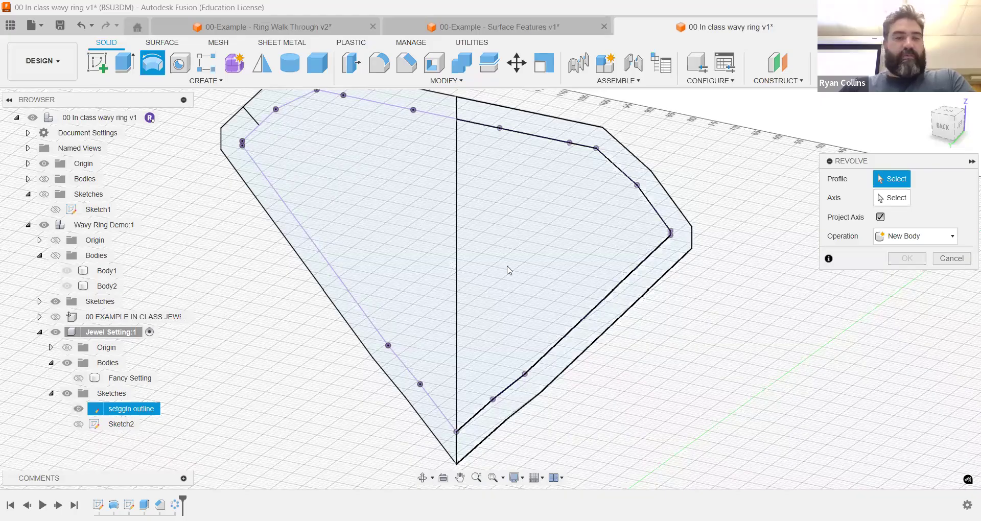
key("Escape")
left_click(78, 393)
left_click(78, 393)
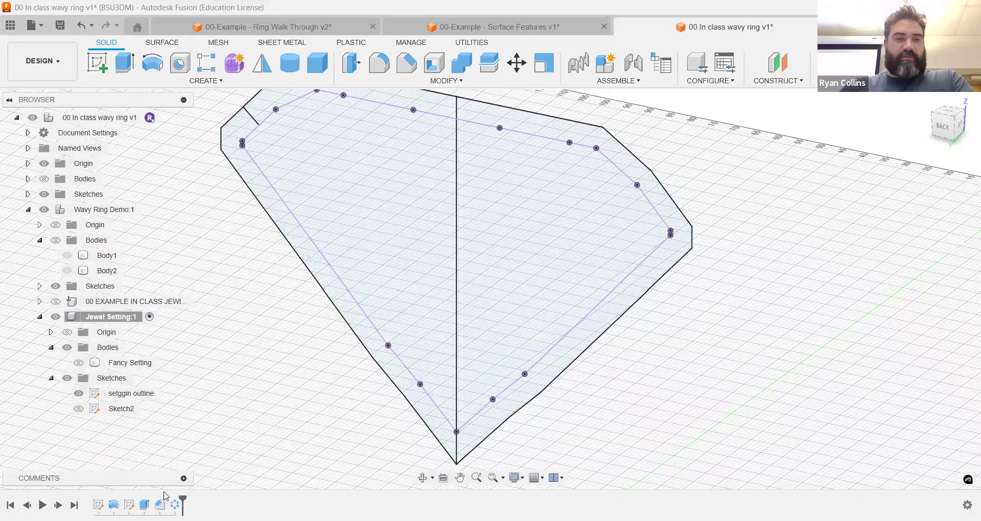
left_click(113, 505)
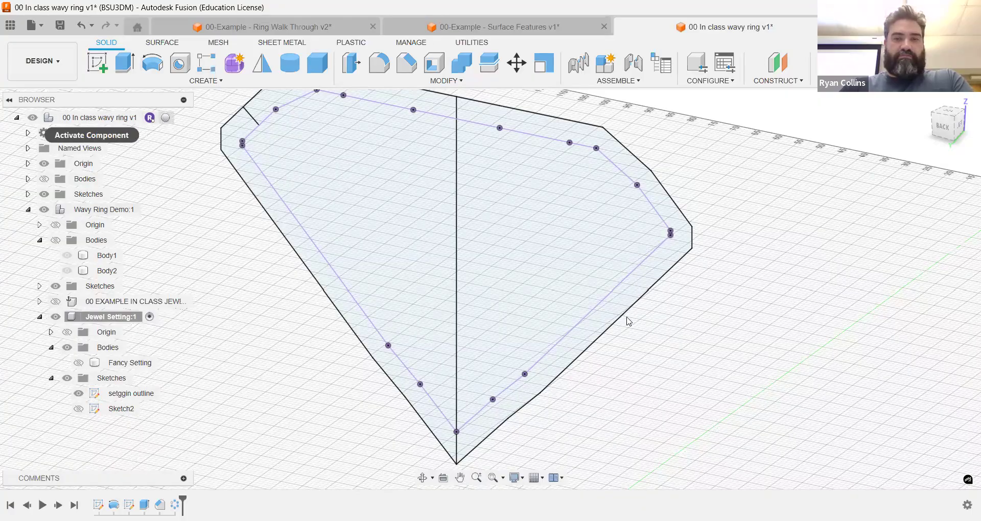
Open the setting outline sketch, examine its inner and outer contours, leave the sketch and inspect the profile with the top-level component active.
right_click(103, 393)
left_click(152, 174)
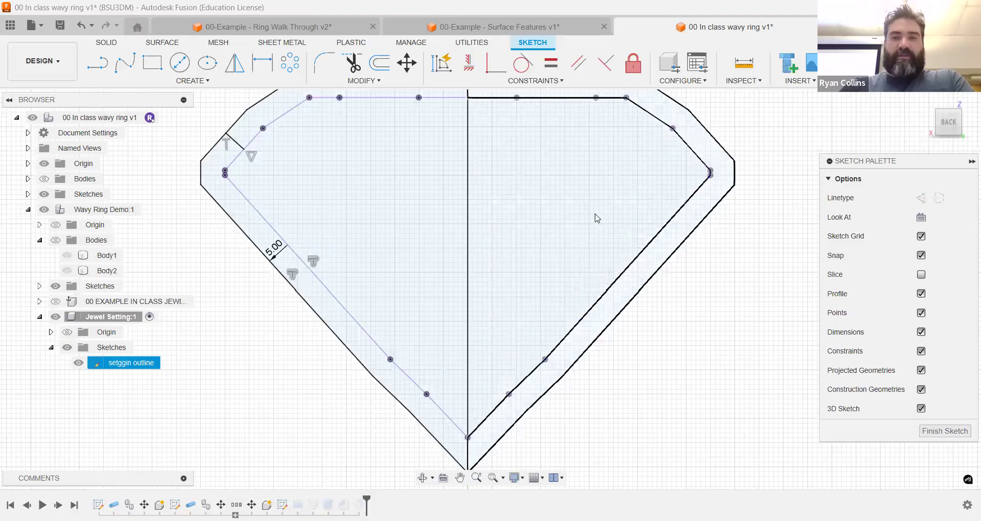
scroll(628, 216, "up", 5)
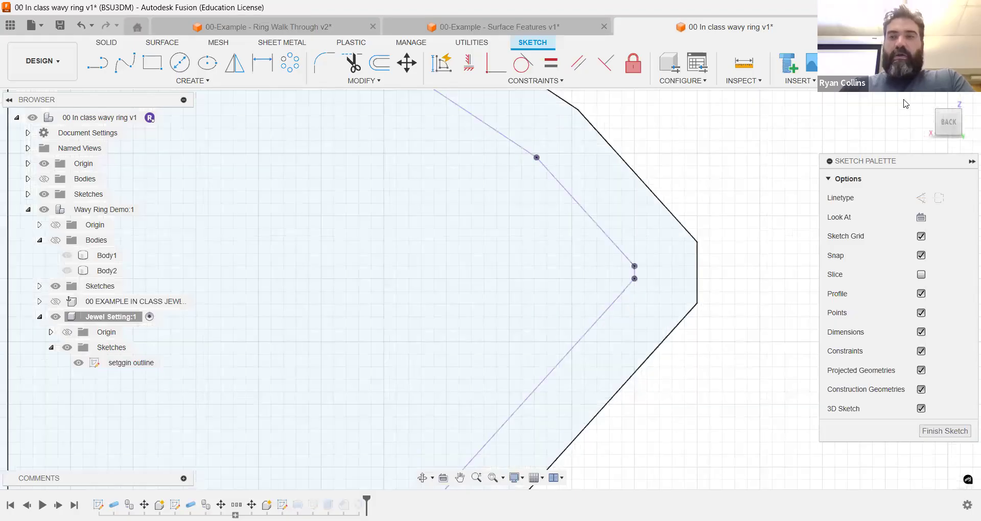
left_click(919, 66)
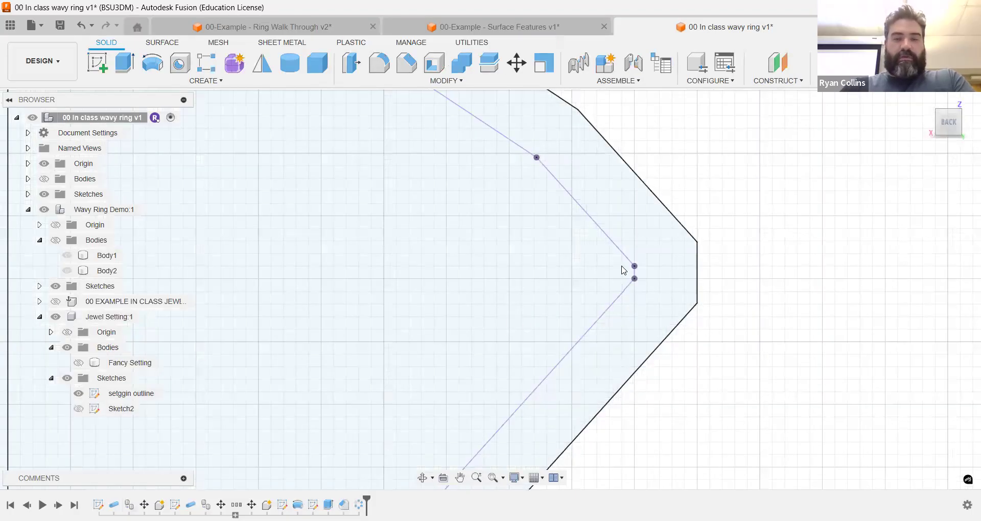
left_click(607, 193)
scroll(580, 269, "down", 3)
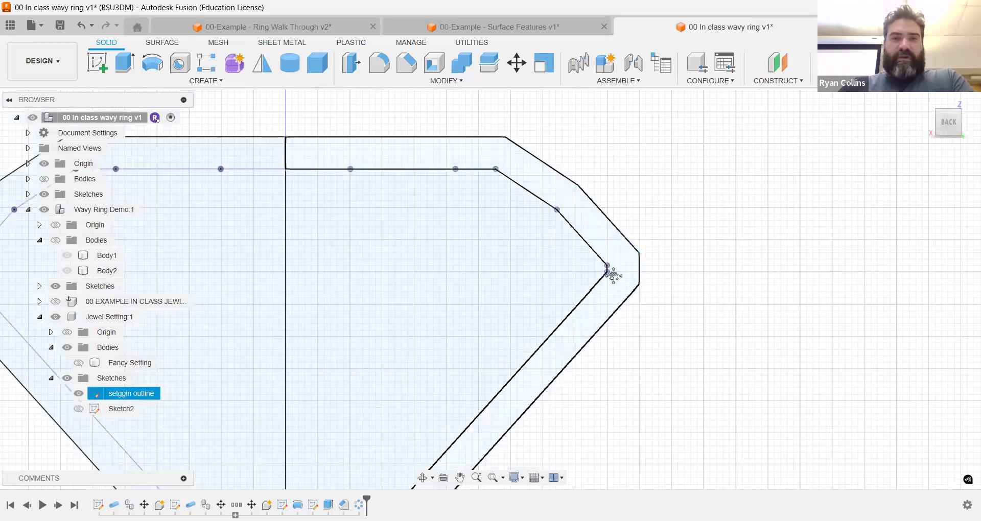
middle_click_drag(613, 276, 635, 149)
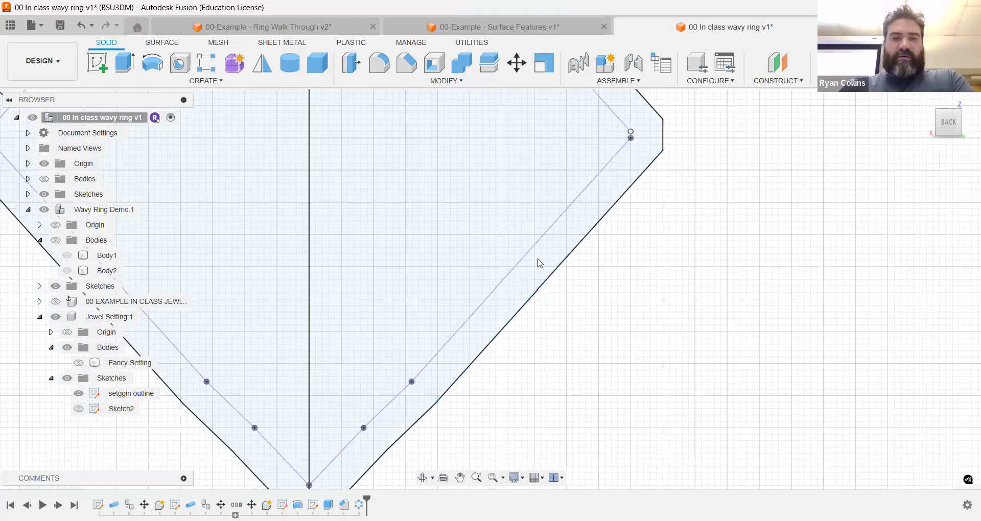
Revolve the setting outline's lower-right border profile about the vertical centre line by 10 degrees, symmetric, as a new body in Jewel Setting.
scroll(537, 259, "down", 3)
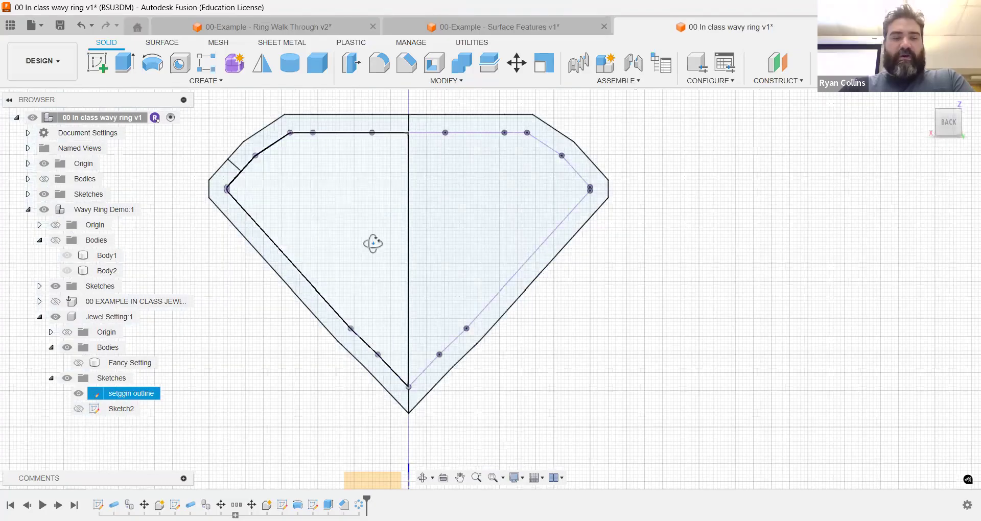
middle_click_drag(372, 243, 505, 243, "shift")
left_click(939, 125)
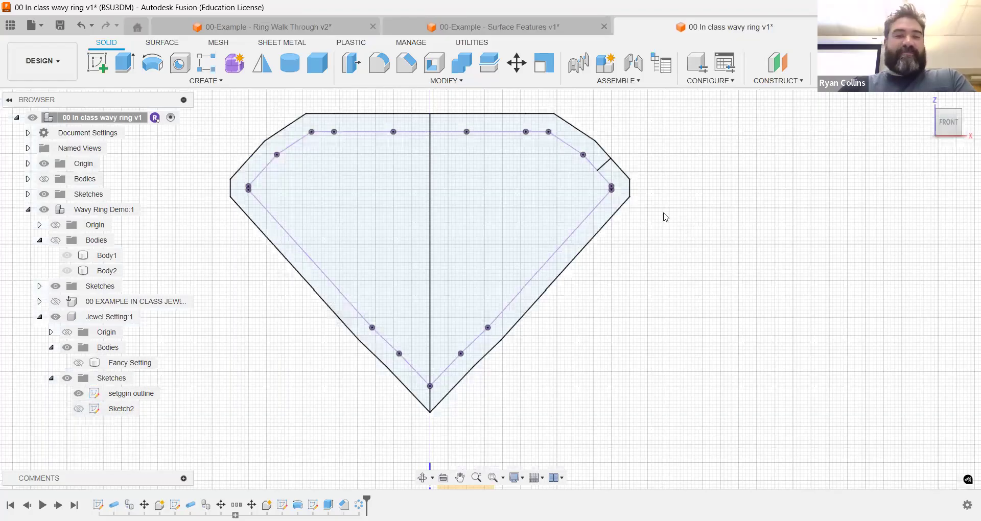
left_click(594, 223)
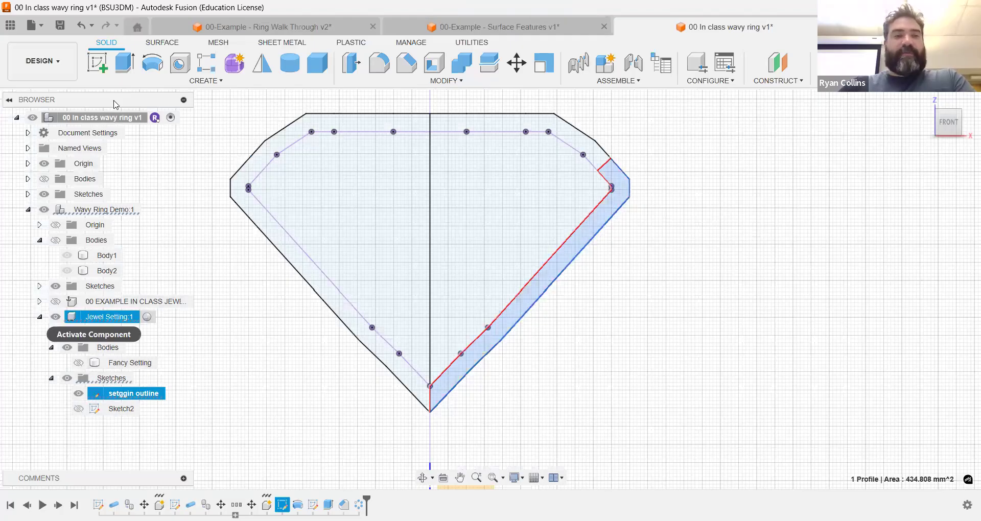
left_click(592, 204)
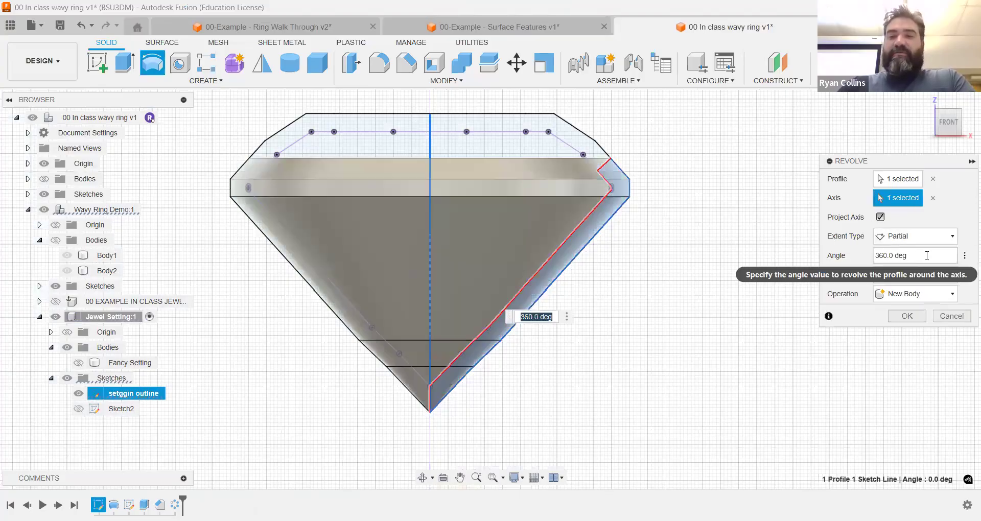
left_click(877, 259)
left_click_drag(915, 255, 855, 255)
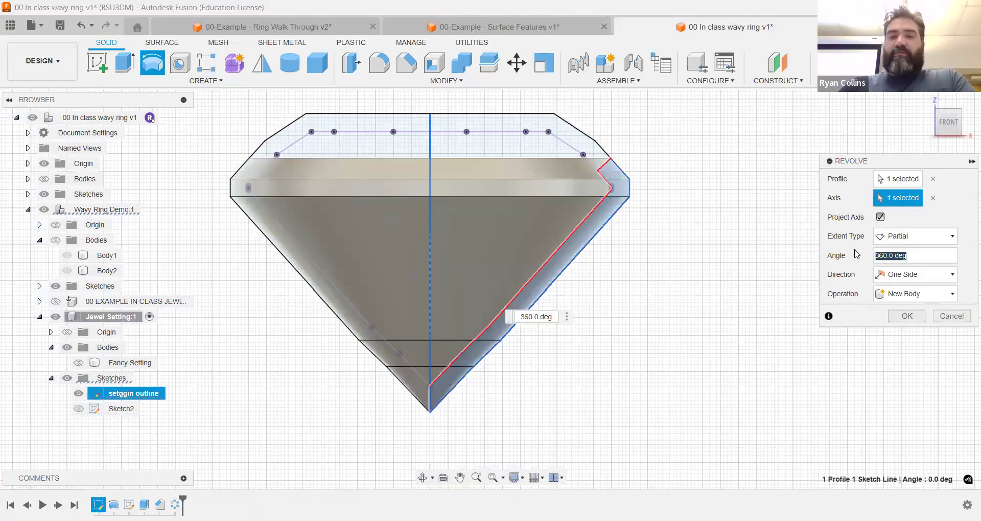
type("10")
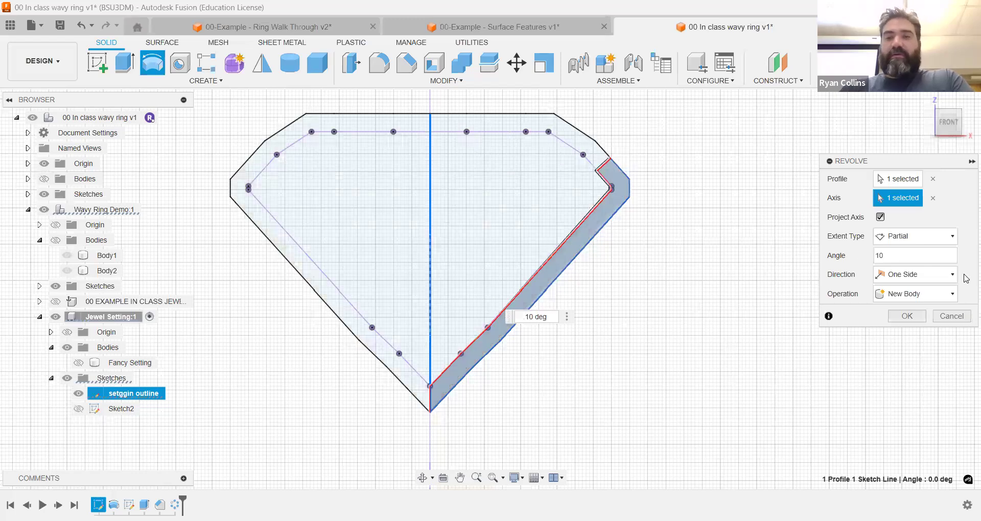
left_click(917, 276)
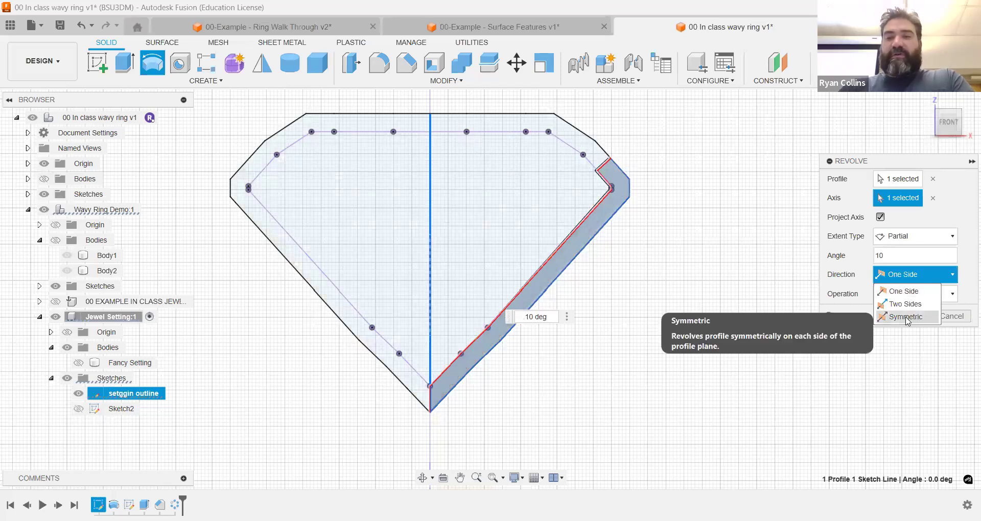
middle_click_drag(604, 240, 631, 245, "shift")
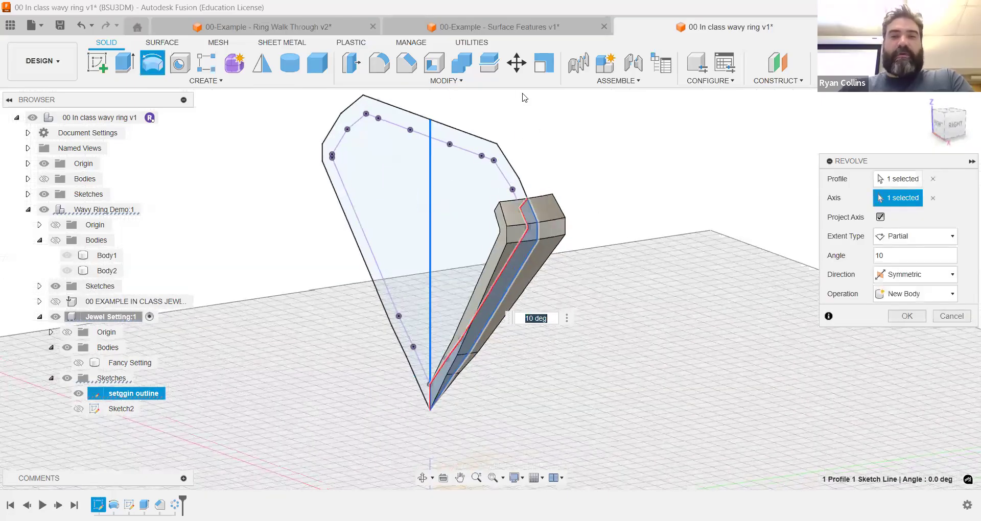
key("Return")
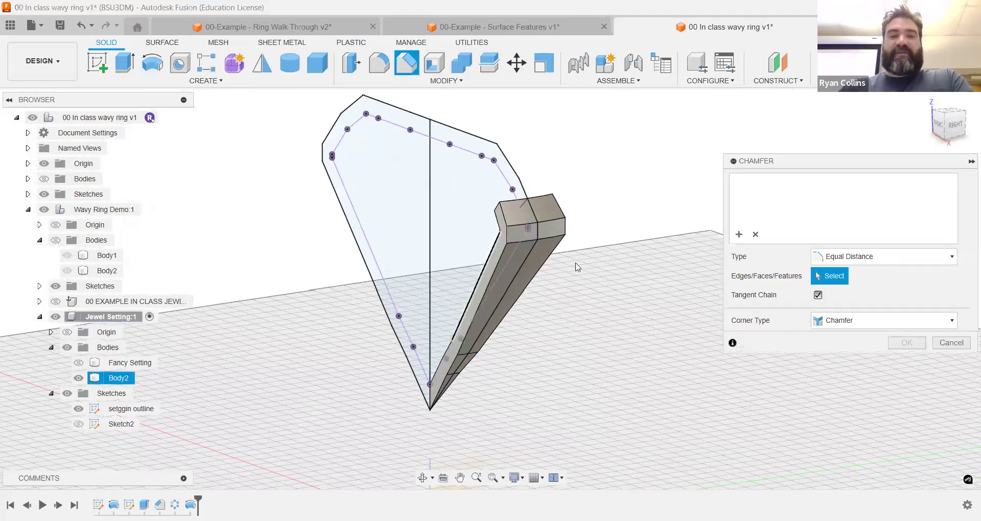
Chamfer the two side faces of the new prong by 1 mm with equal distance, and show the inserted jewel.
middle_click_drag(540, 270, 317, 237, "shift")
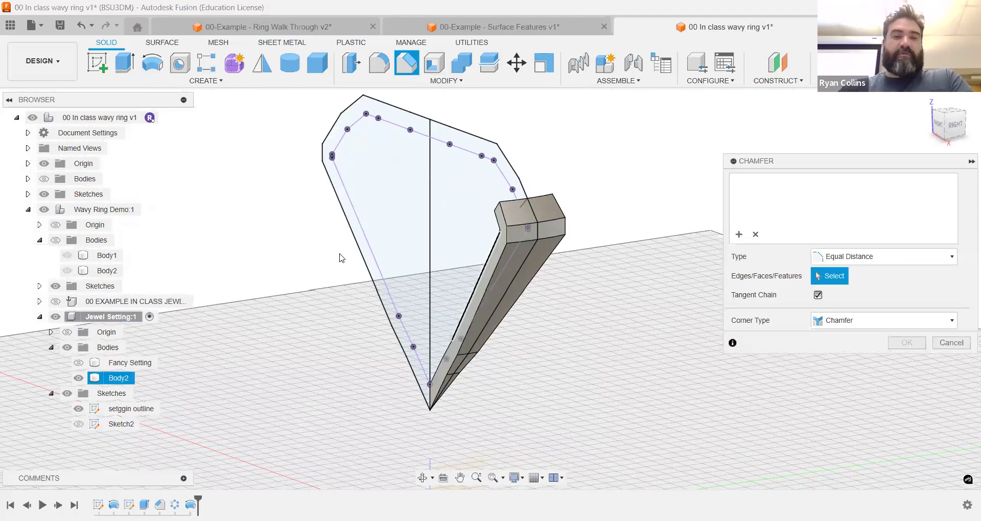
left_click(339, 254)
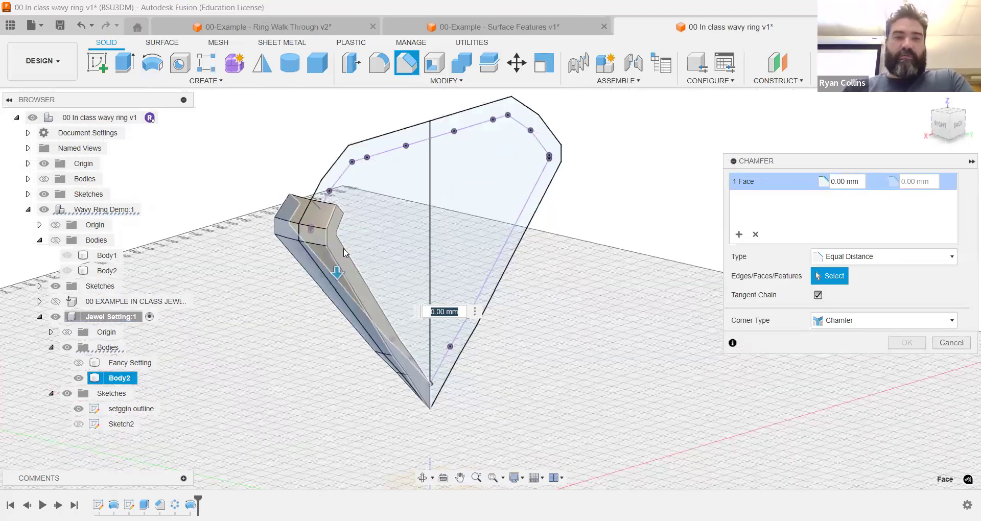
type("1")
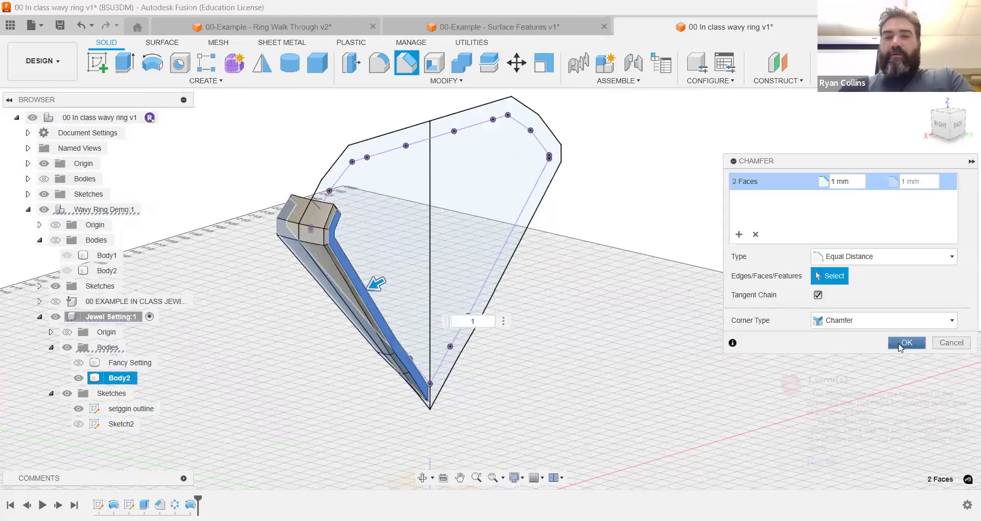
key("Return")
middle_click_drag(260, 307, 459, 286, "shift")
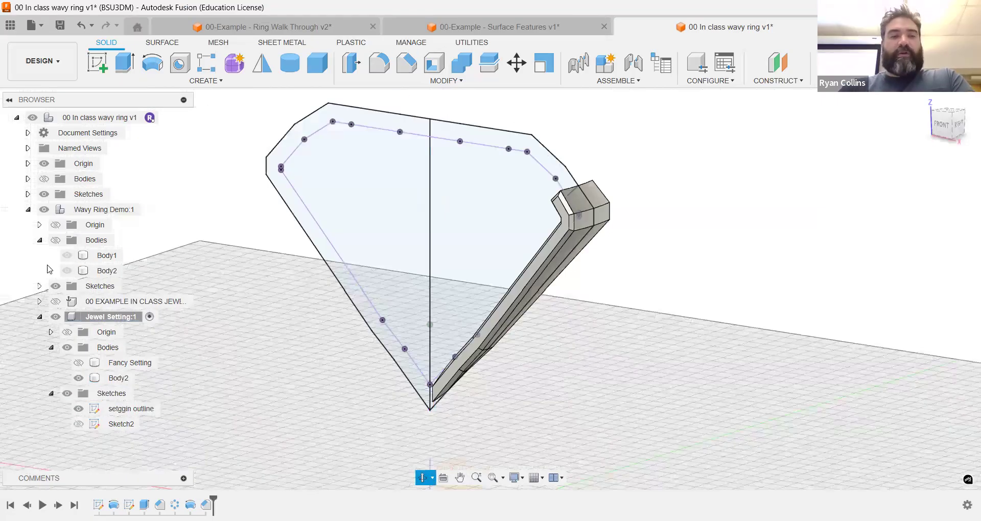
left_click(57, 303)
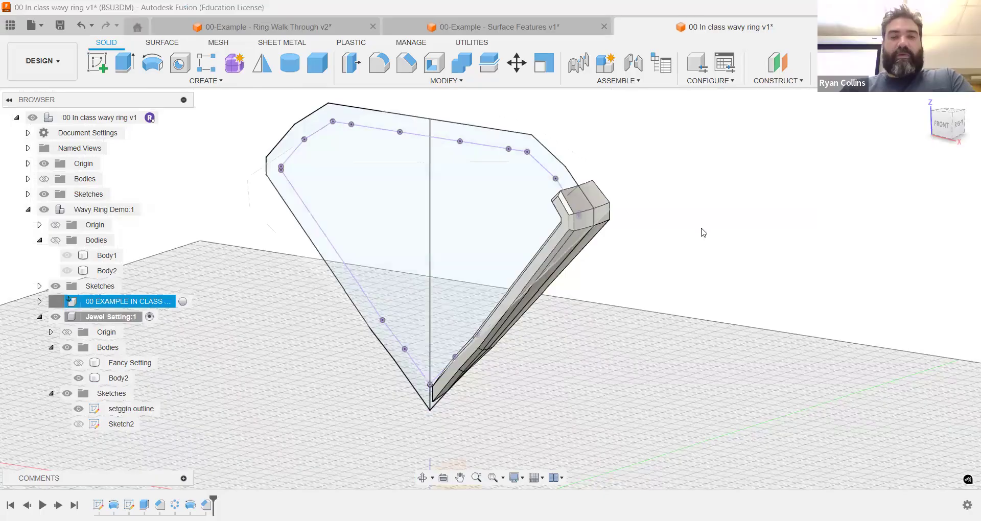
middle_click_drag(705, 278, 297, 138, "shift")
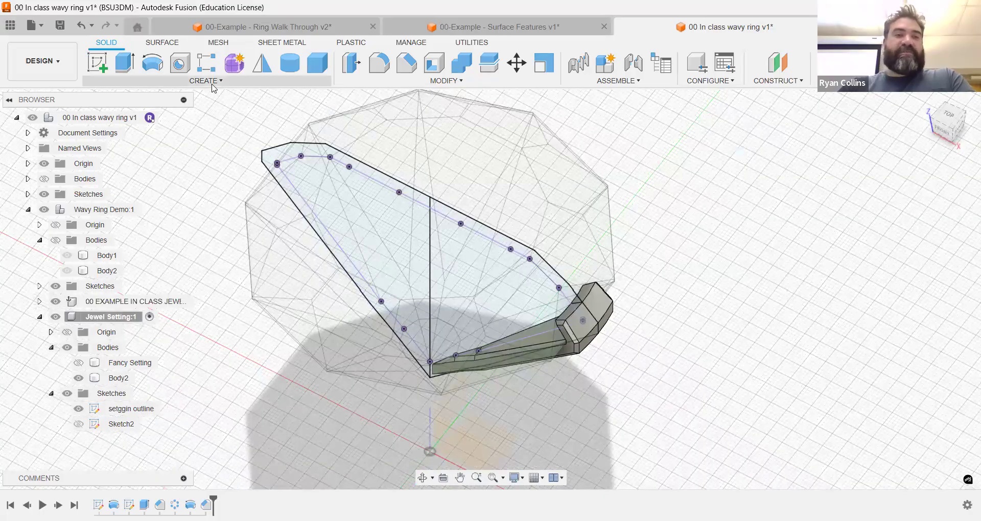
Try a full circular pattern of the prong's revolve feature around the vertical axis with quantity 5, and undo the pattern.
left_click(206, 80)
mouse_move(139, 358)
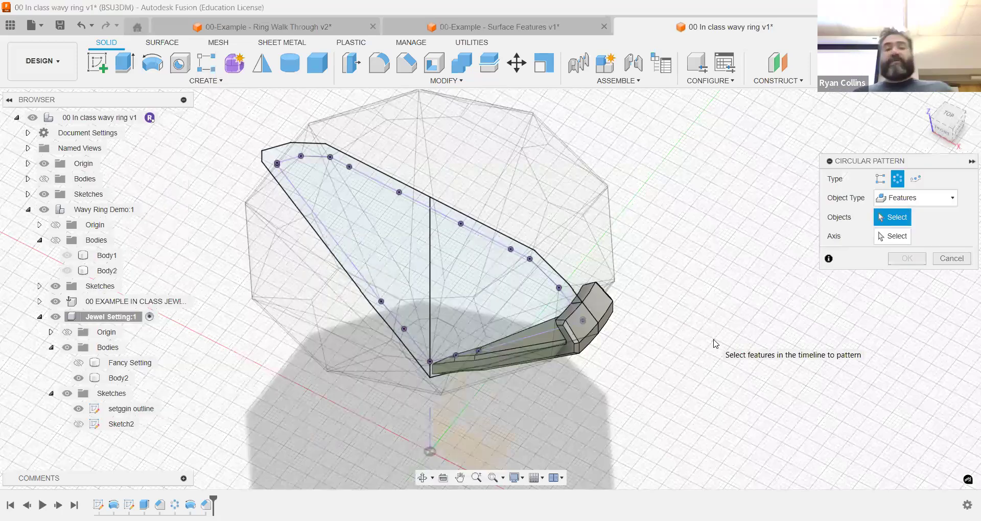
left_click(600, 305)
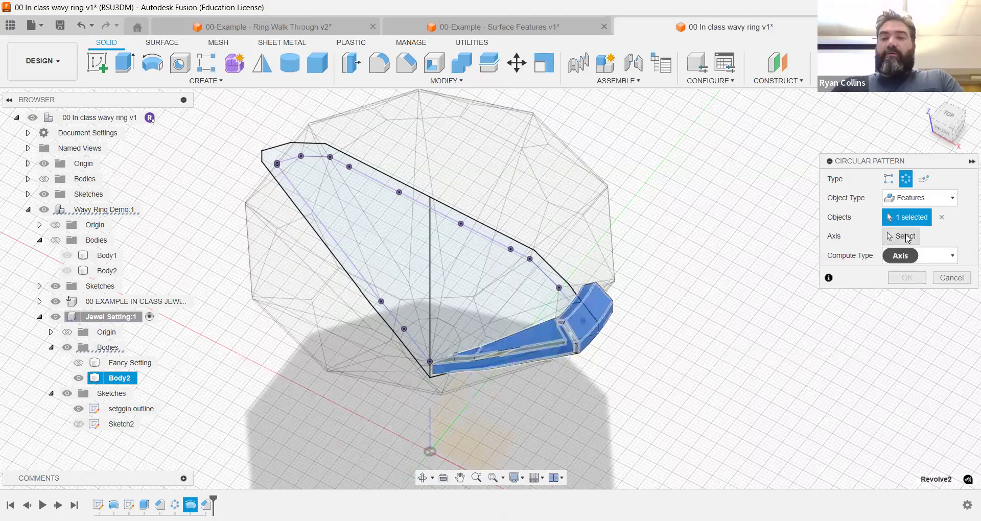
left_click(907, 237)
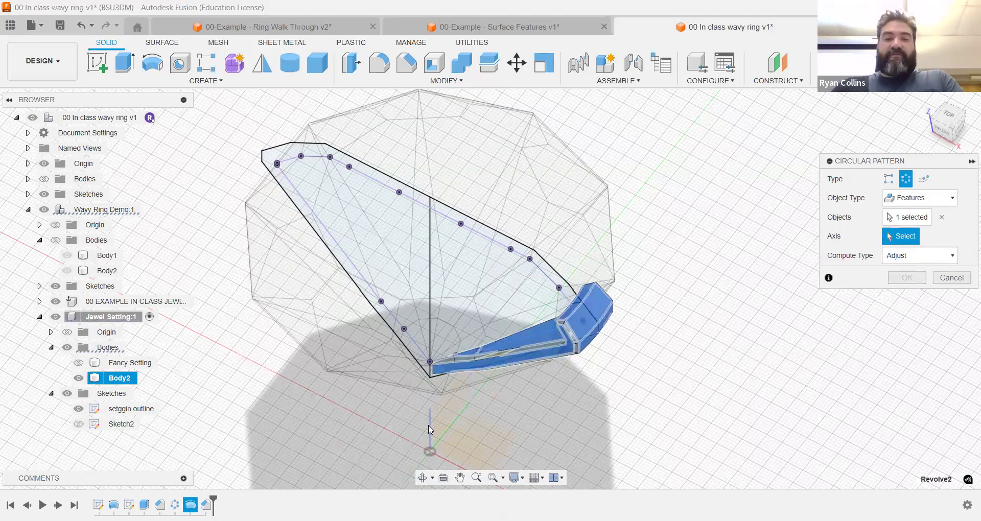
left_click(505, 398)
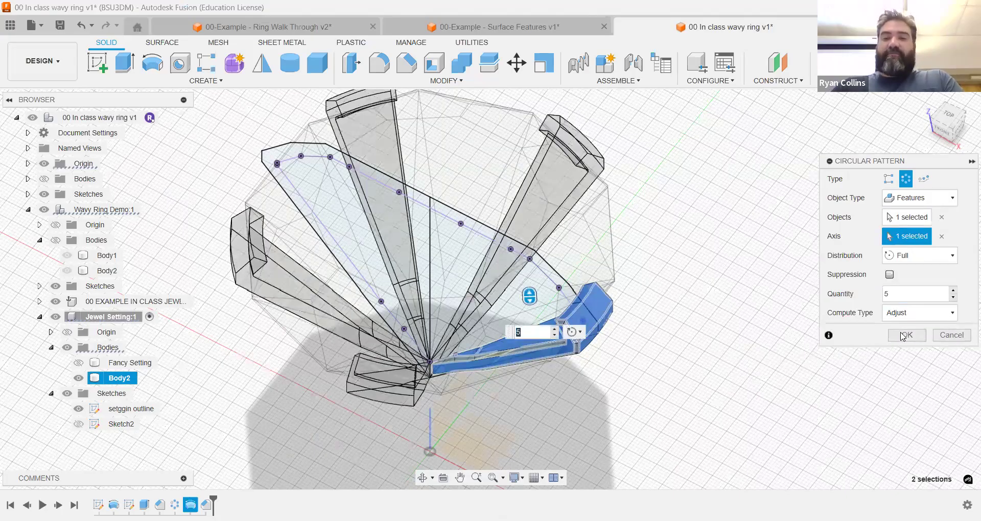
left_click(902, 335)
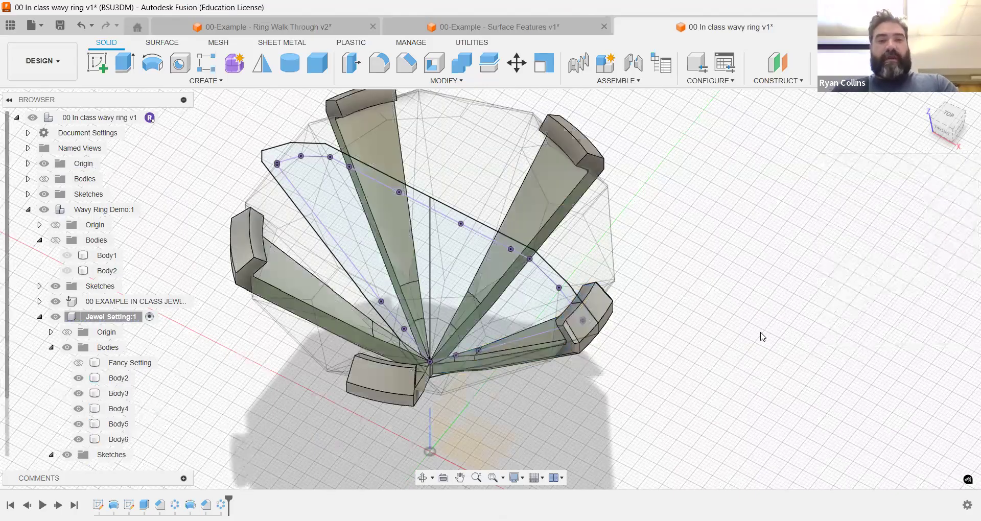
middle_click_drag(762, 321, 810, 166, "shift")
middle_click_drag(765, 231, 622, 244, "shift")
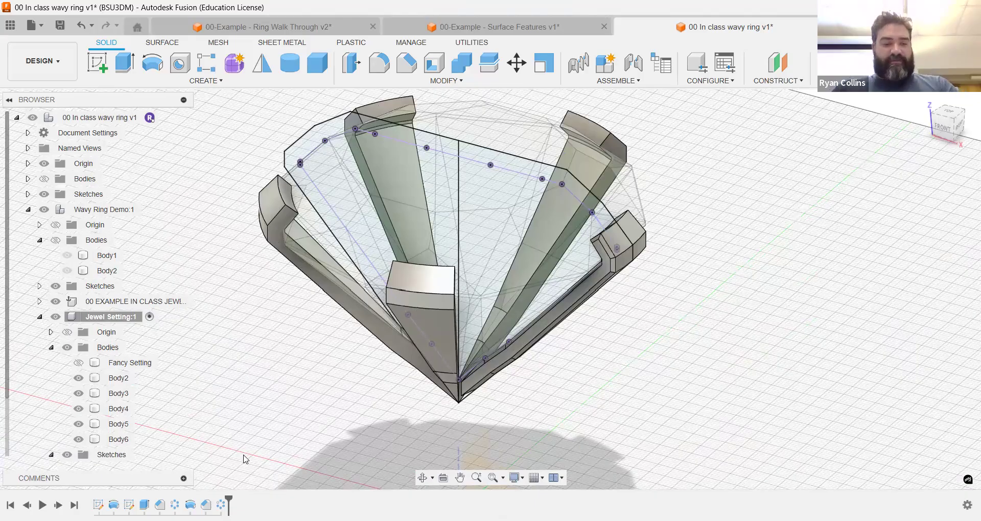
key("ctrl+z")
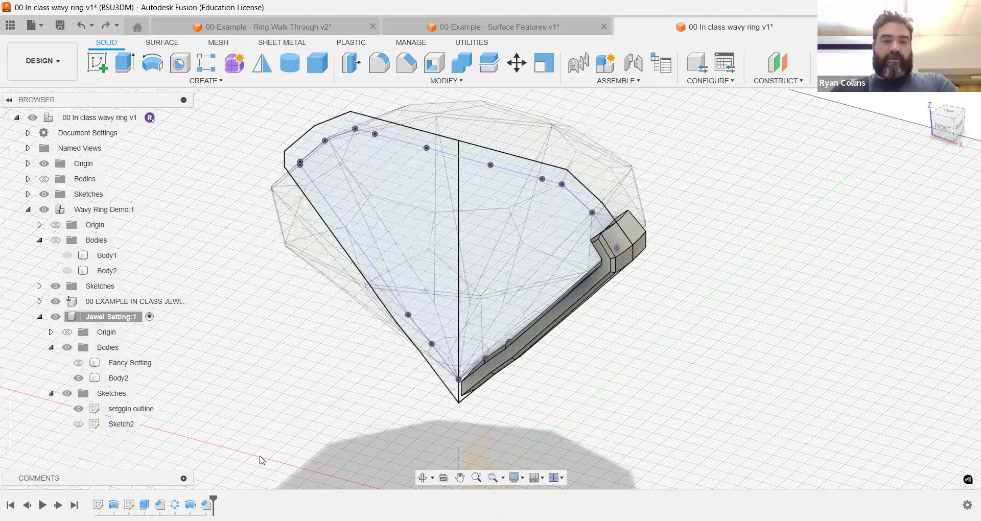
Circular-pattern the chamfered prong as a body around the vertical axis, with full distribution and quantity 5.
left_click(206, 81)
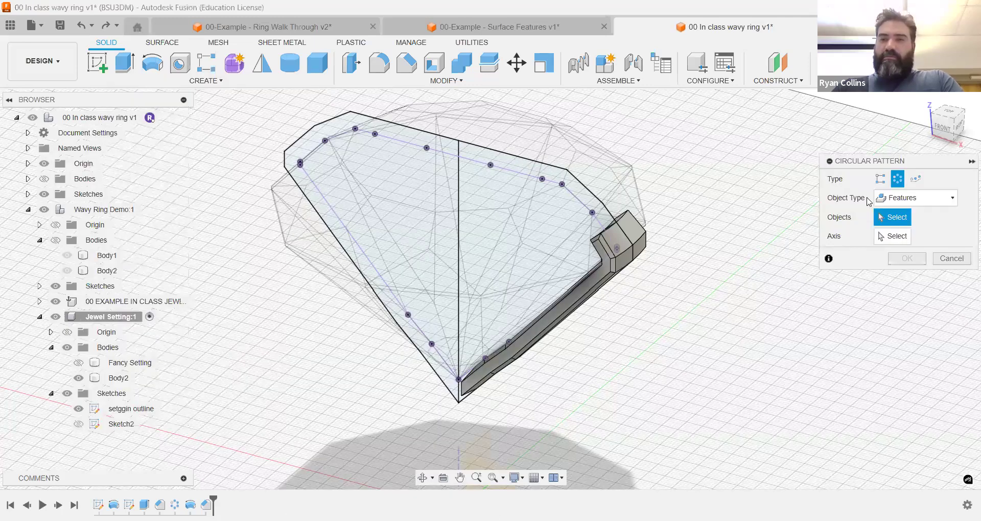
left_click(903, 200)
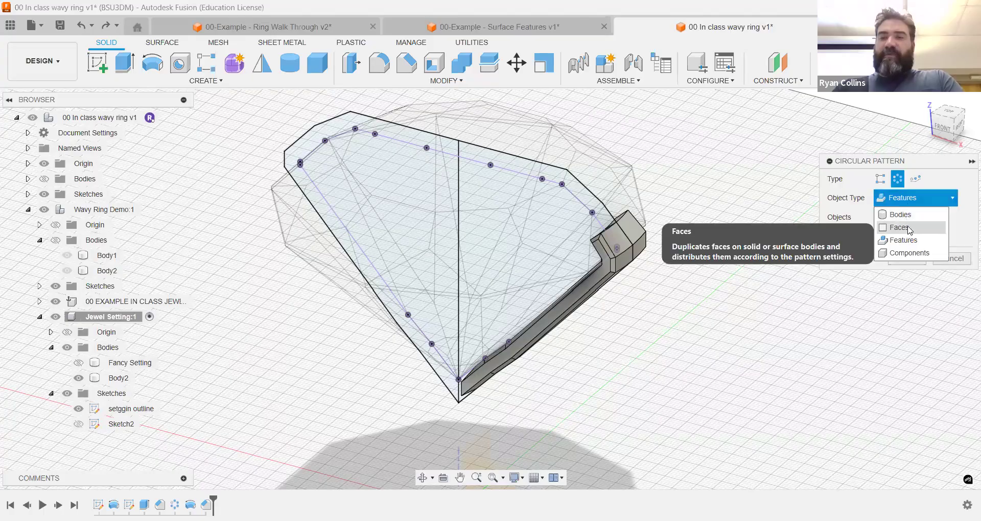
left_click(633, 245)
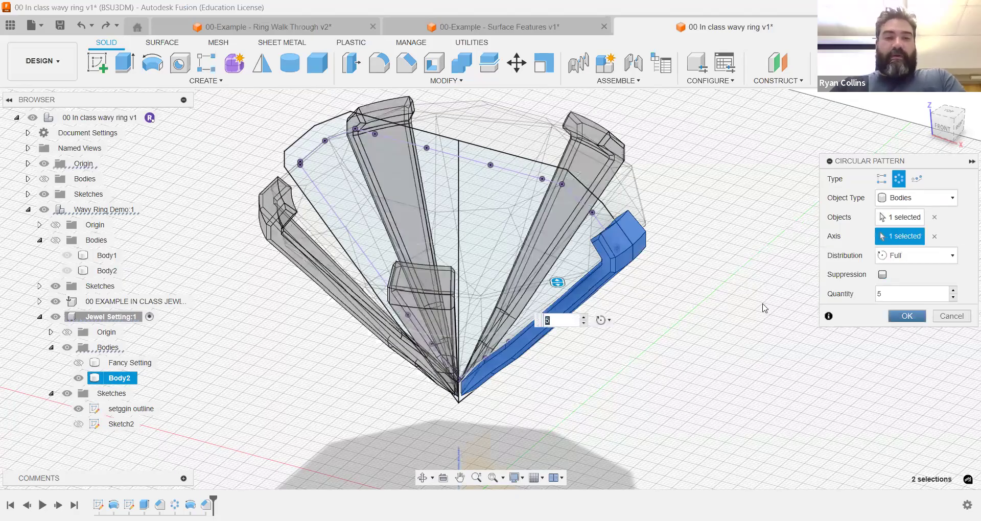
key("Return")
middle_click_drag(664, 238, 627, 107, "shift")
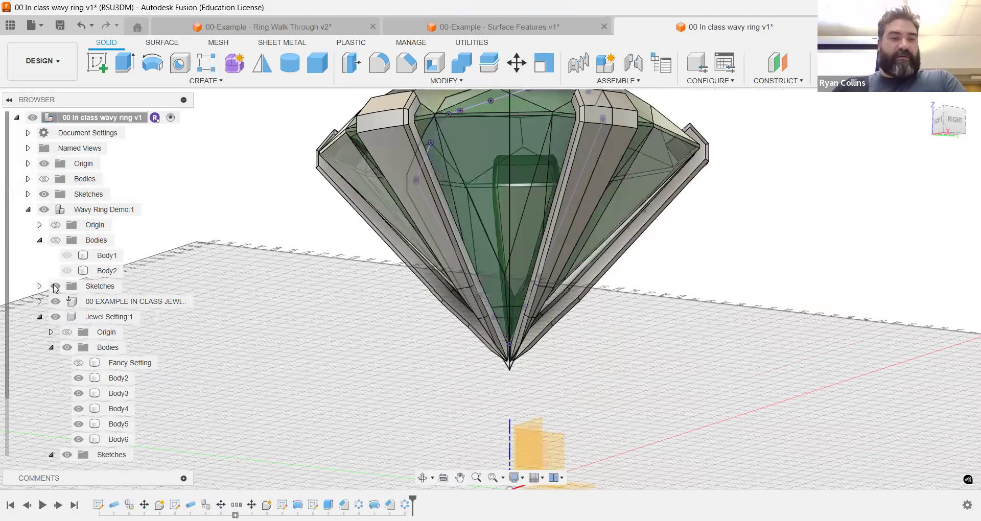
Show the Wavy Ring Demo bodies, examine how the setting's pointed tip meets the ring, and hide the bodies.
left_click(57, 241)
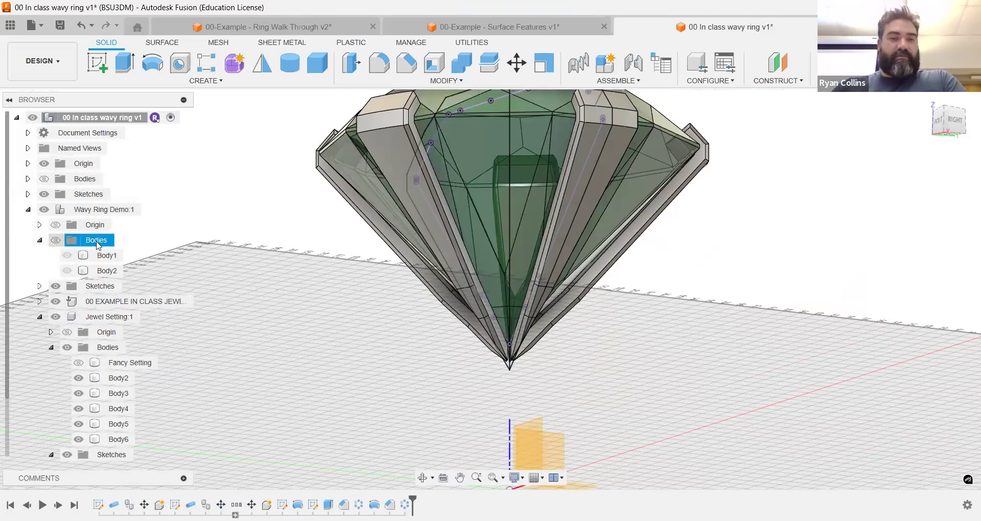
middle_click_drag(698, 263, 766, 262, "shift")
scroll(766, 263, "up", 1)
middle_click_drag(736, 309, 744, 251)
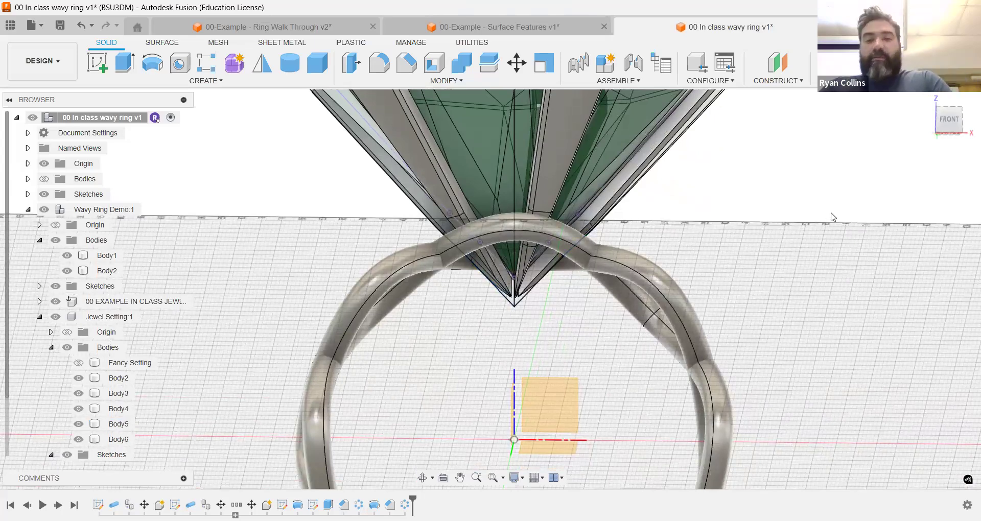
mouse_move(841, 260)
middle_mouse_down("shift")
mouse_move(808, 266)
mouse_move(817, 283)
mouse_move(841, 259)
middle_mouse_up("shift")
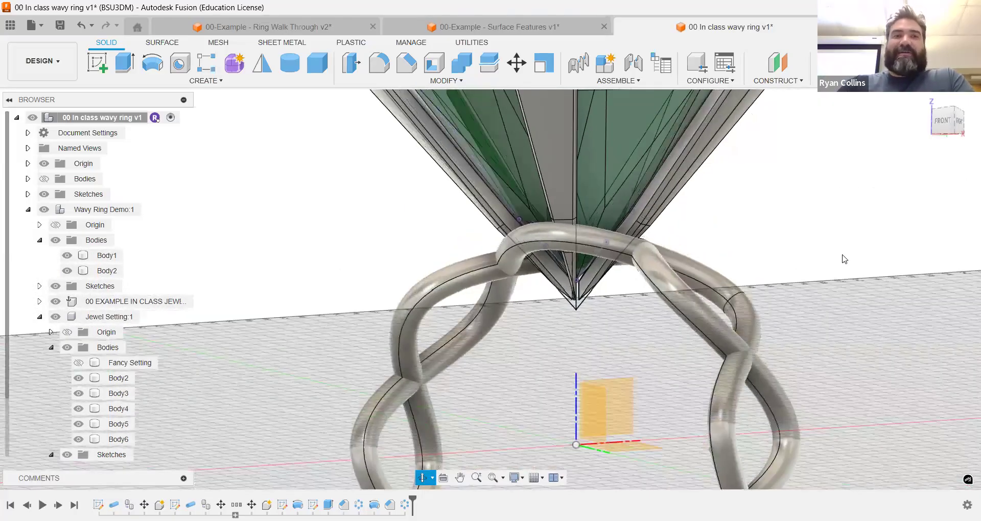
middle_click_drag(529, 301, 529, 258)
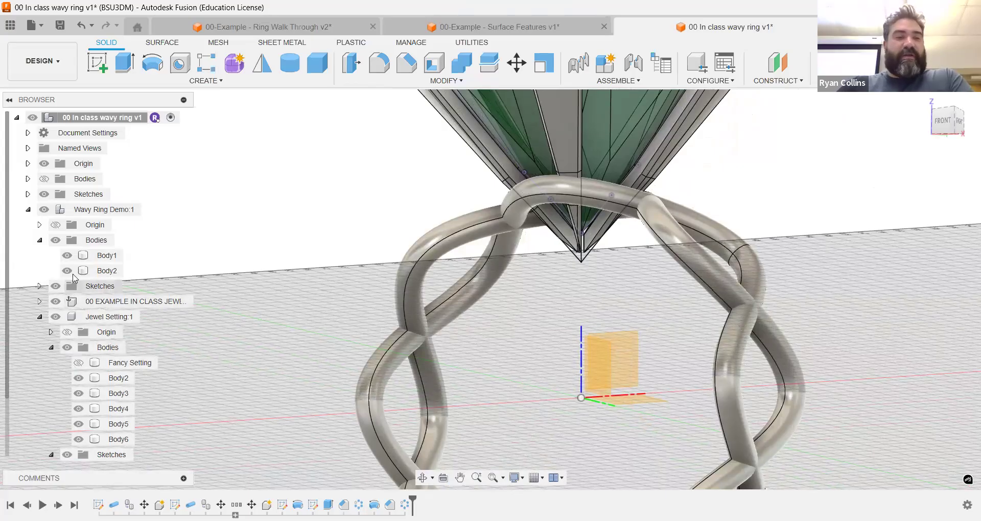
left_click(95, 240)
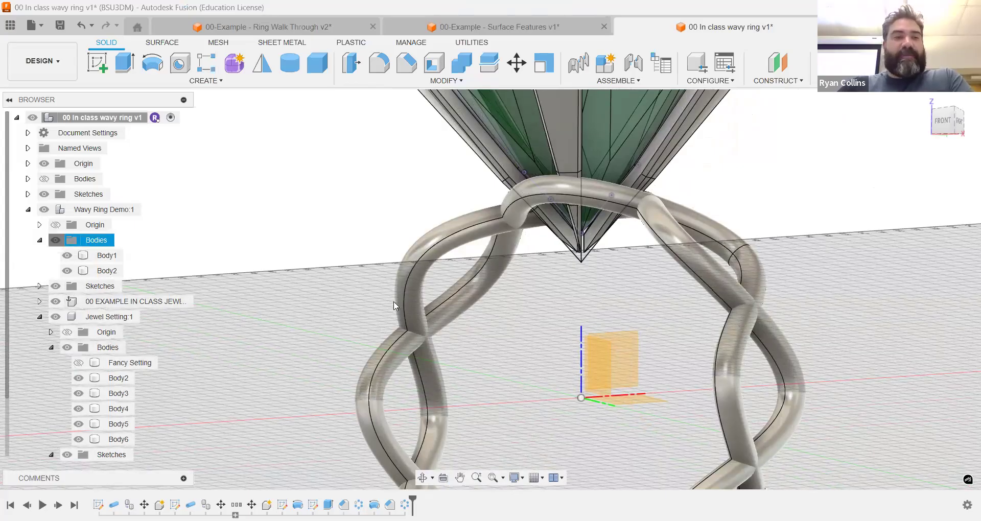
key("v")
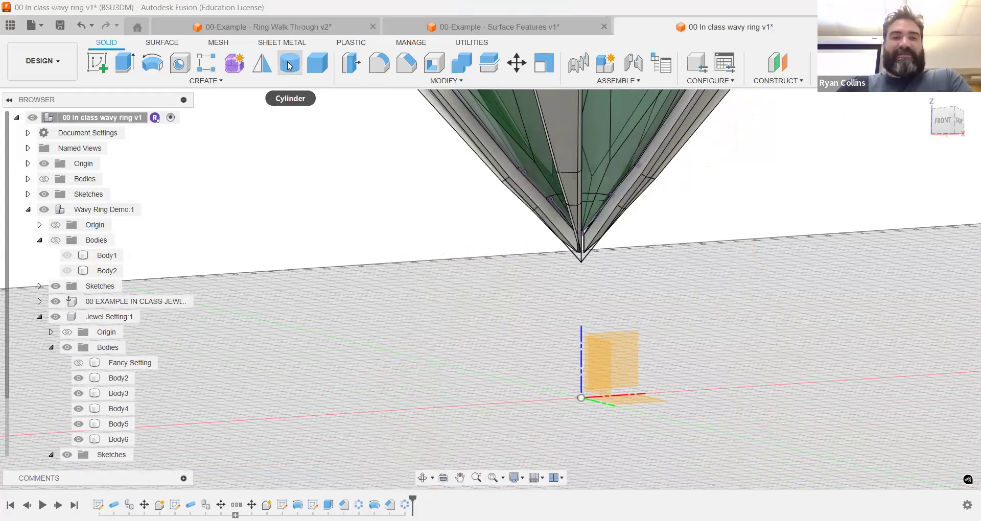
Place a cylinder about 44 mm in diameter on the ground plane at the origin and set its height to 10 mm.
middle_click_drag(669, 297, 648, 391, "shift")
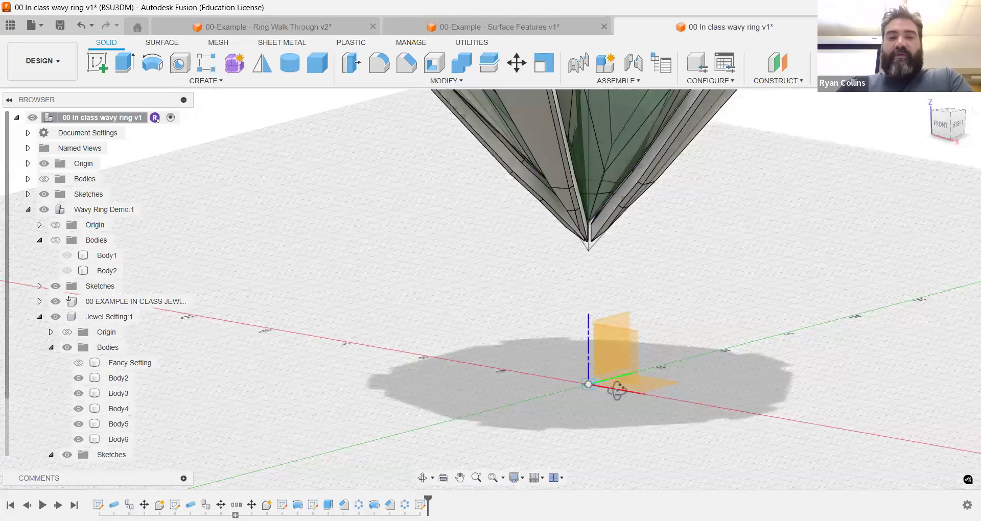
middle_click_drag(606, 277, 633, 343, "shift")
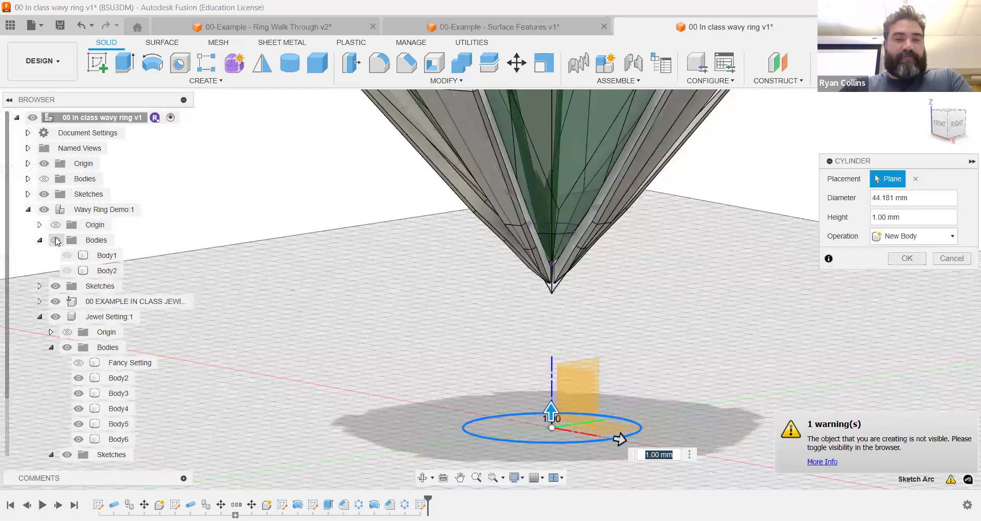
left_click(67, 258)
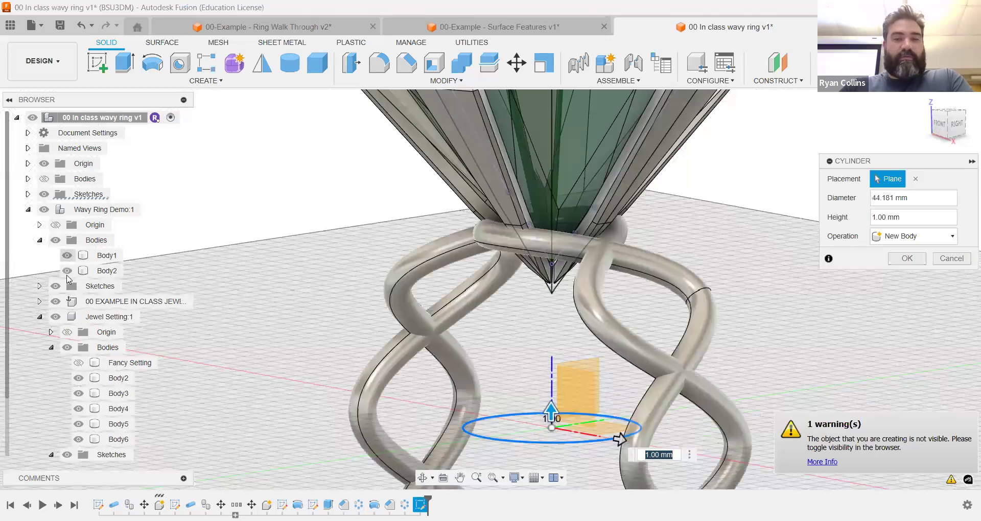
left_click_drag(550, 413, 549, 413)
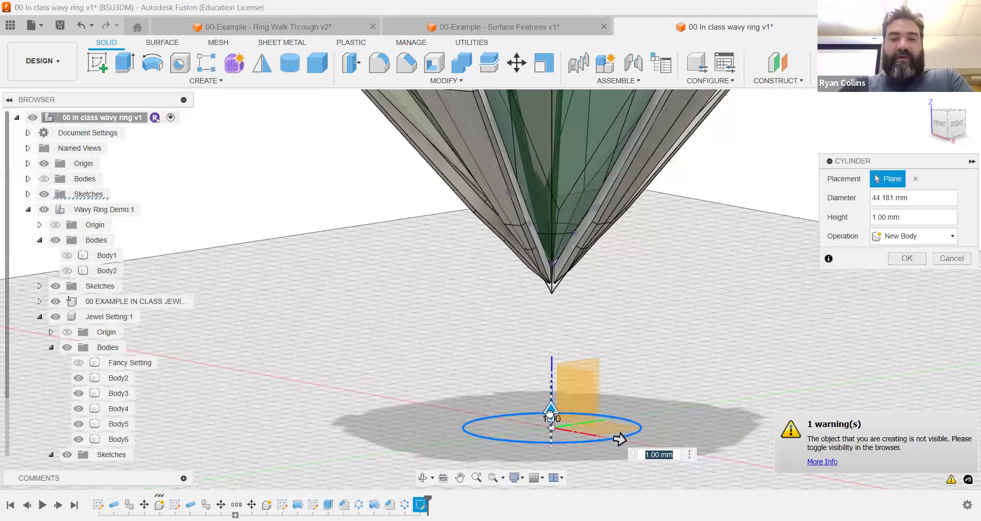
type("10")
key("Tab")
Show the top-level Bodies folder with its two ring bodies hidden, and create the cylinder as a new body.
left_click(37, 180)
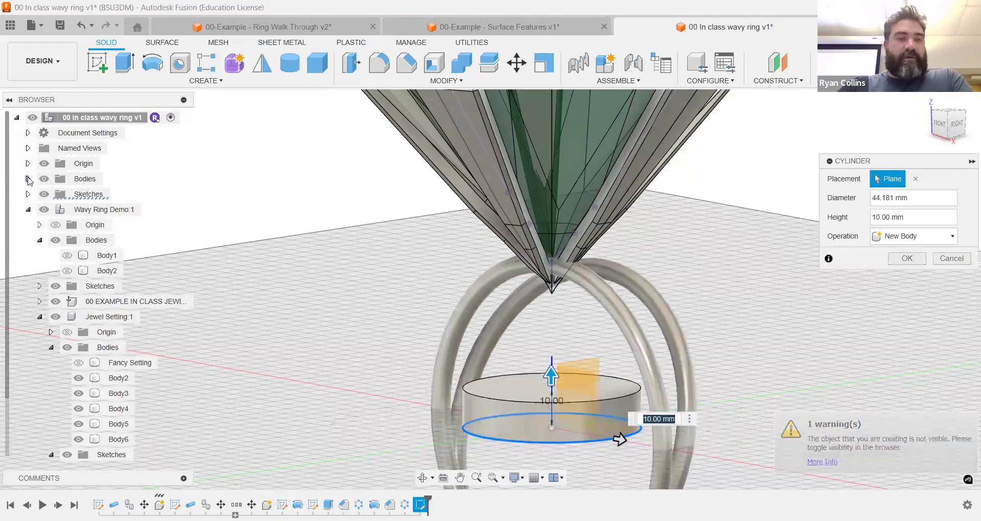
left_click(28, 179)
left_click(59, 198)
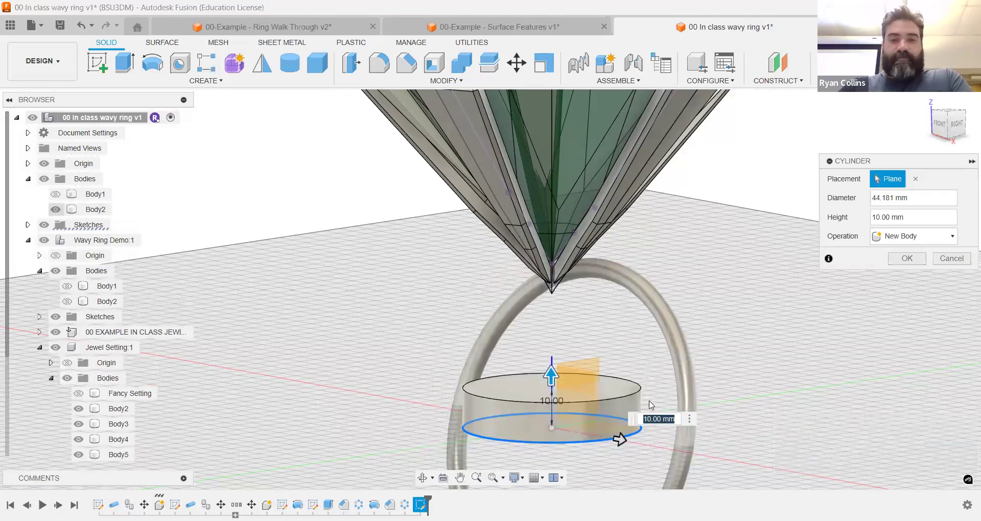
middle_click_drag(514, 331, 500, 282)
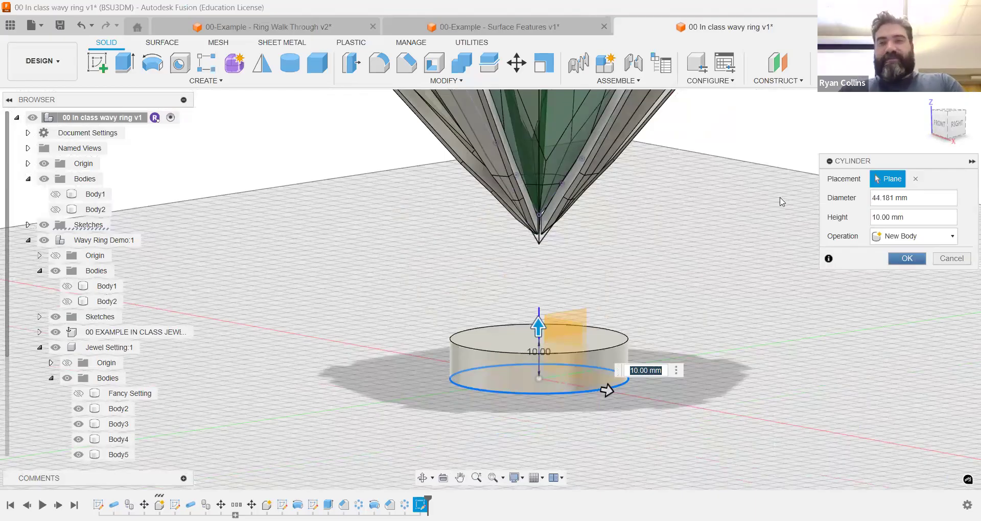
key("Return")
Move the cylinder body 37 mm up along Z so it overlaps the lower ends of the prongs.
key("m")
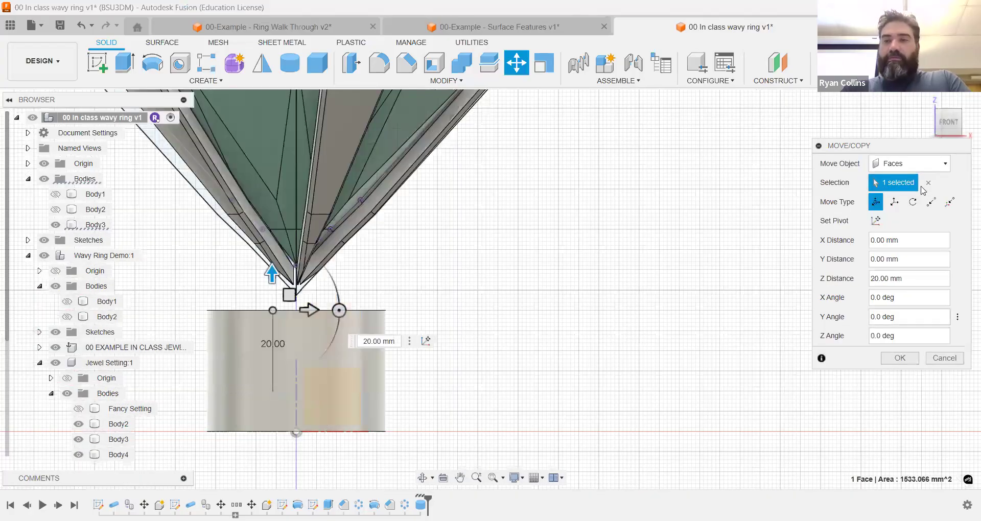
left_click(926, 169)
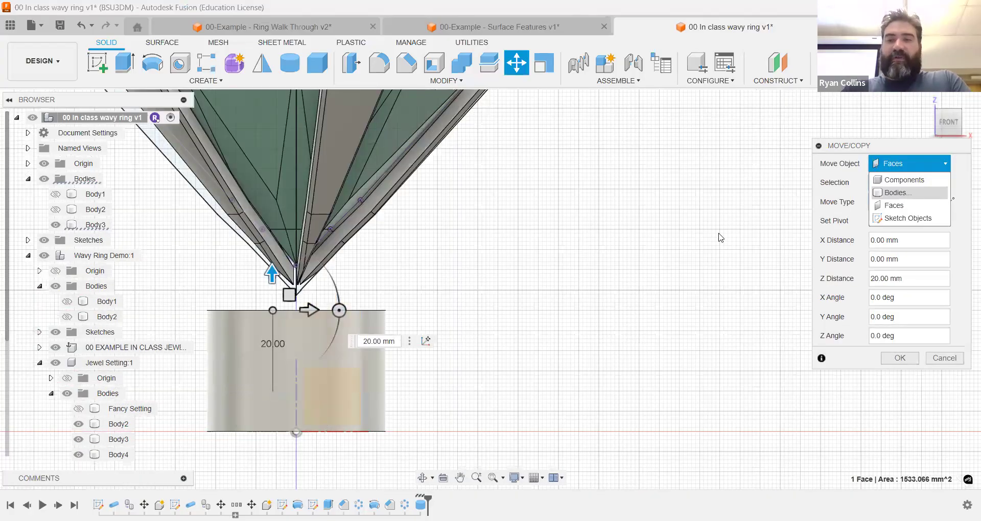
left_click(898, 193)
left_click(312, 408)
left_click_drag(297, 375, 311, 227)
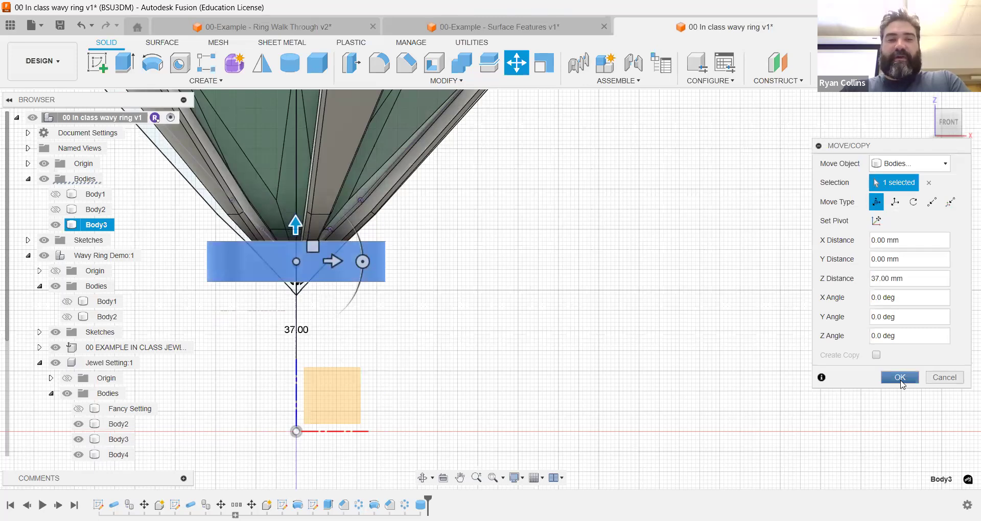
key("Return")
middle_click_drag(486, 320, 430, 352, "shift")
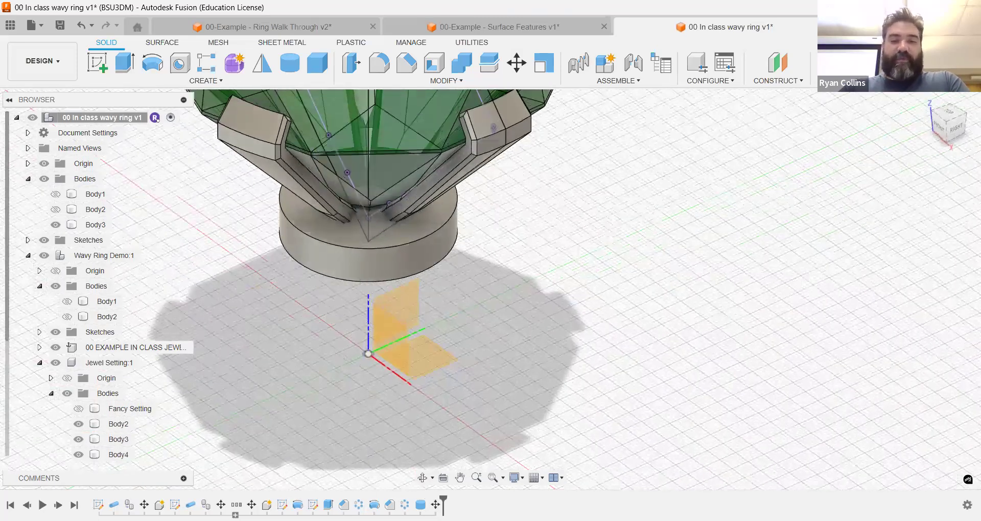
Edit the cylinder feature to reduce its diameter to 23 mm.
right_click(421, 505)
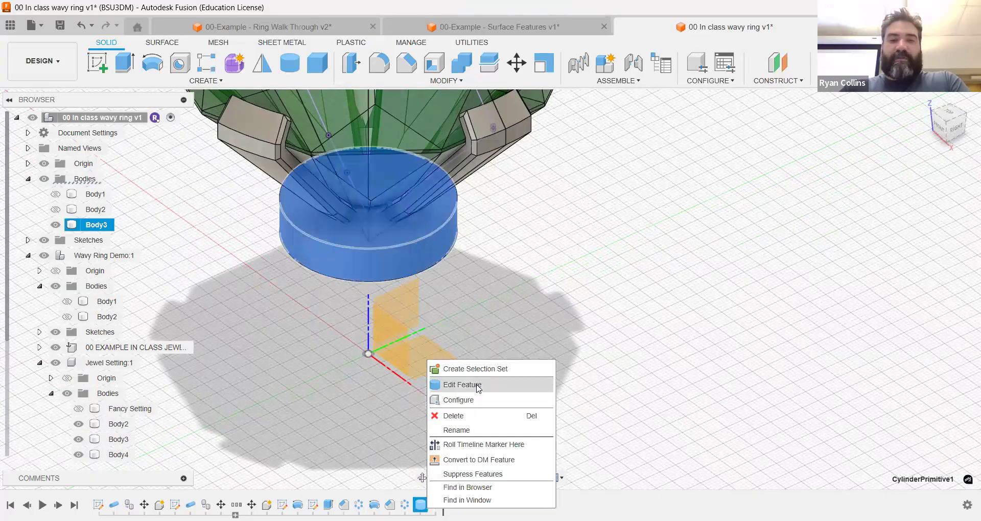
left_click(435, 388)
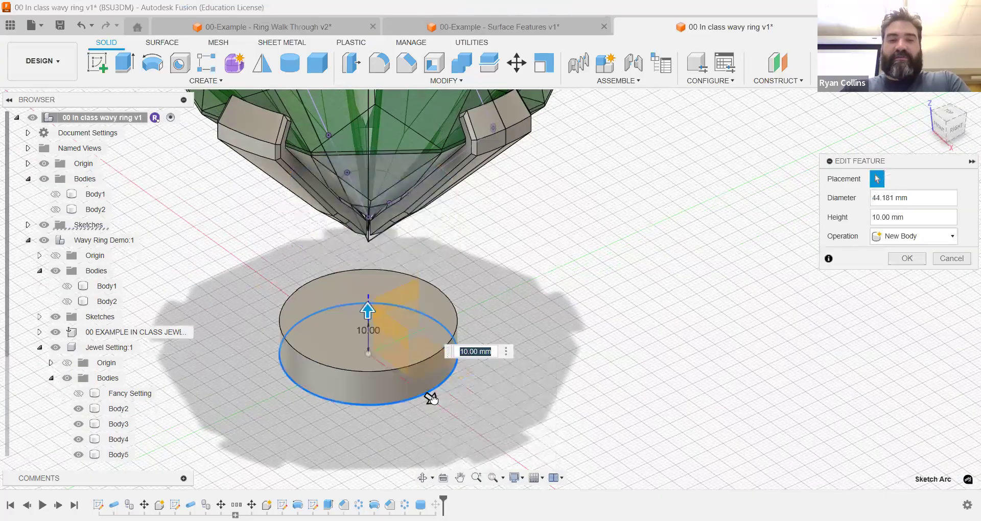
left_click_drag(432, 398, 407, 378)
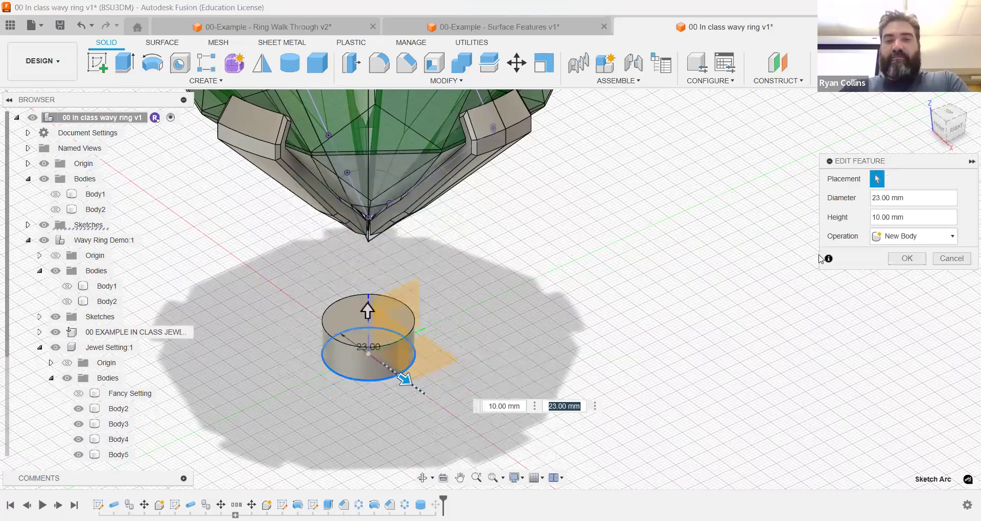
left_click(907, 265)
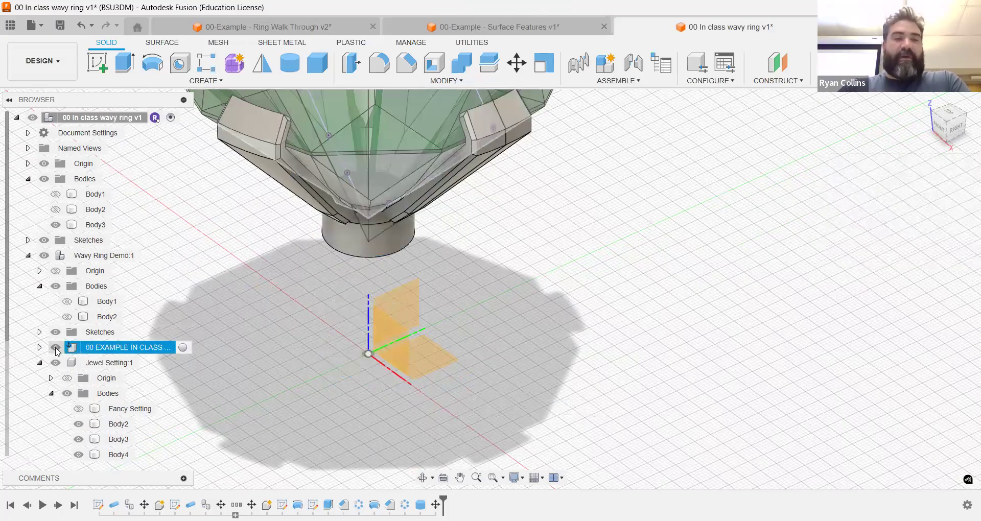
Hide the inserted jewel and join the five prong bodies to the cylinder base with Combine.
left_click(56, 348)
middle_click_drag(589, 365, 705, 449)
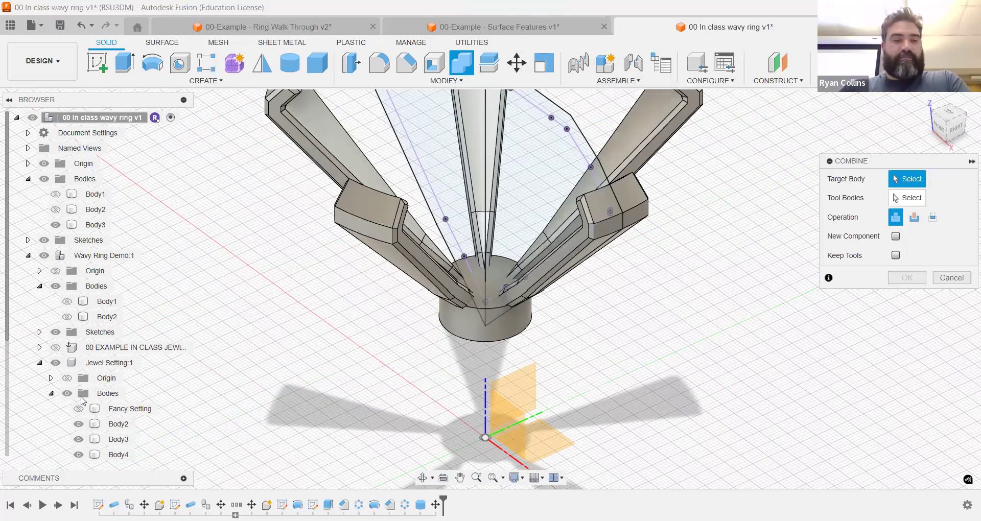
scroll(82, 401, "down", 3)
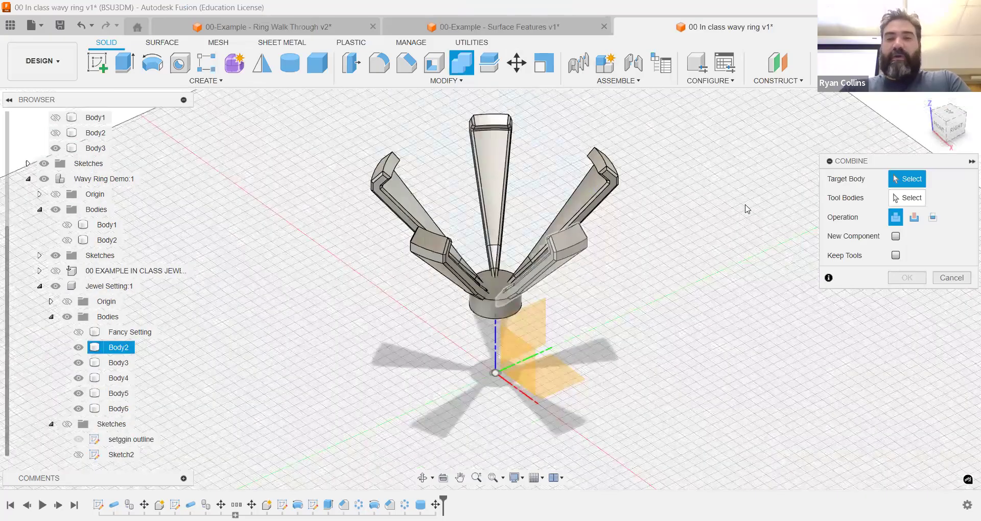
left_click(487, 303)
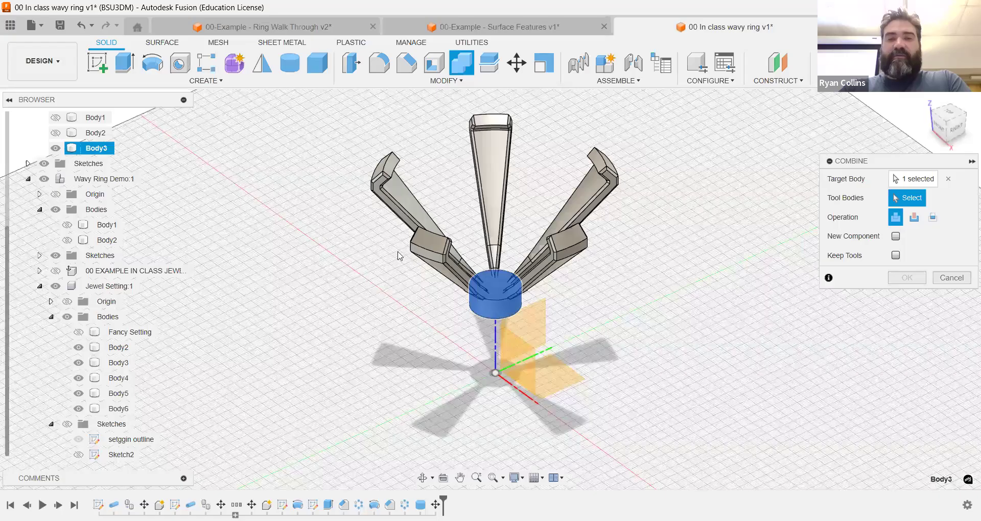
left_click_drag(647, 145, 345, 253)
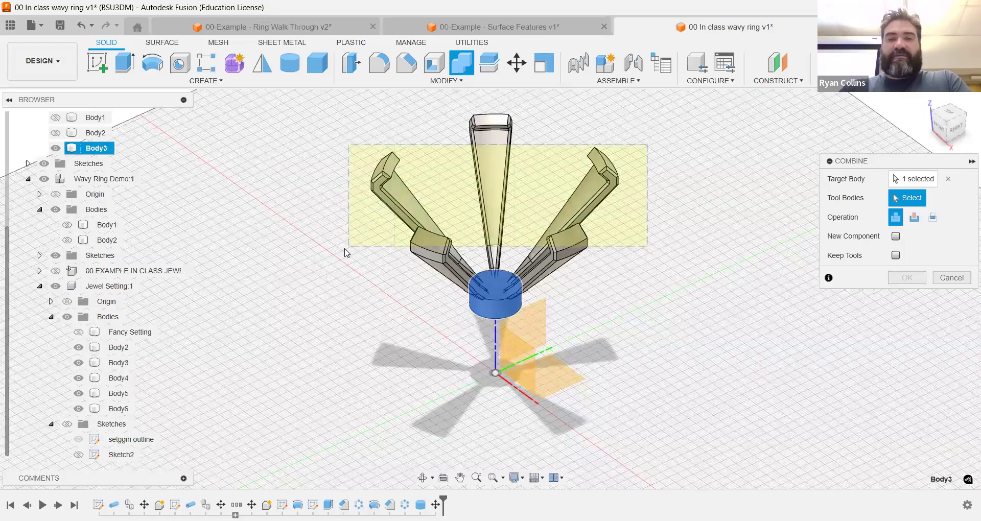
left_click(911, 277)
Rename the combined prong-and-base body as Claw Setting.
mouse_move(616, 293)
middle_mouse_down("shift")
mouse_move(703, 324)
mouse_move(631, 281)
middle_mouse_up("shift")
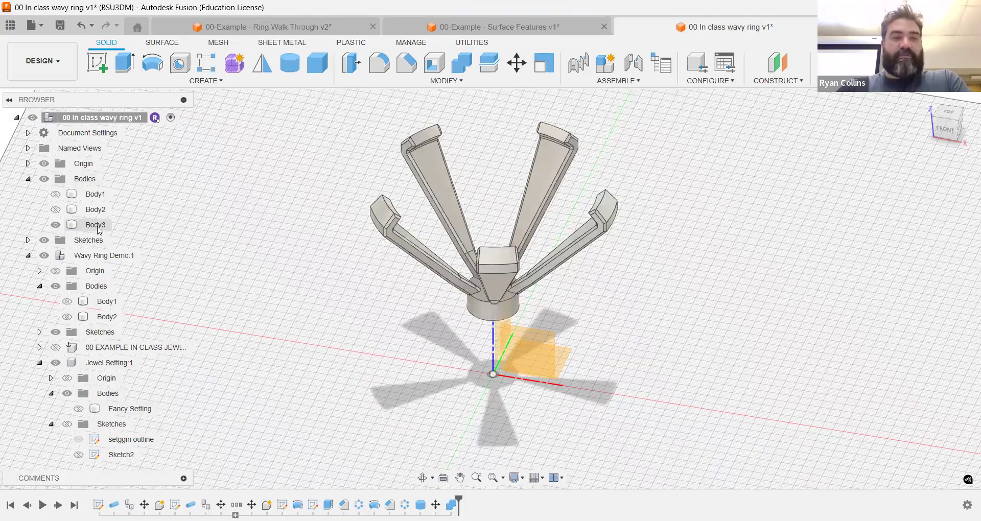
left_click(98, 226)
left_click(98, 226)
type("Claw S")
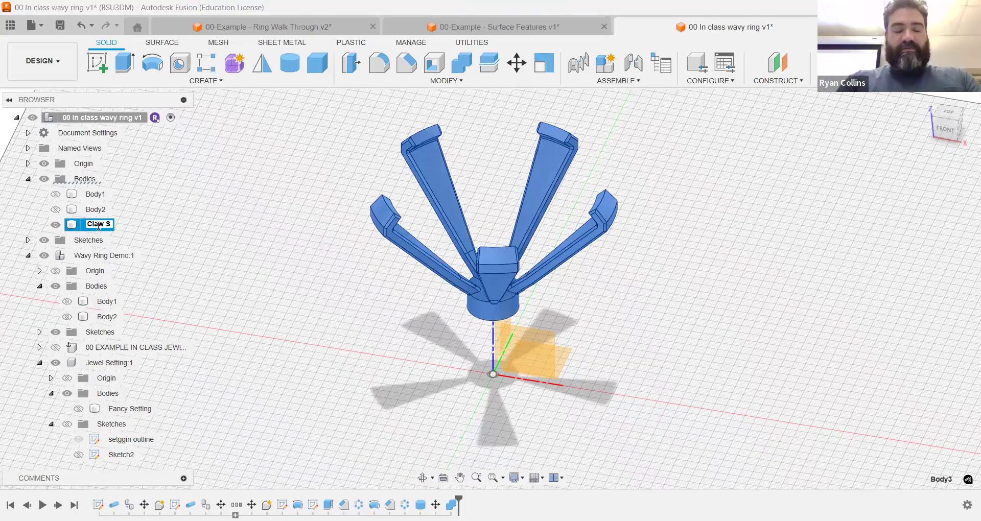
type("etting")
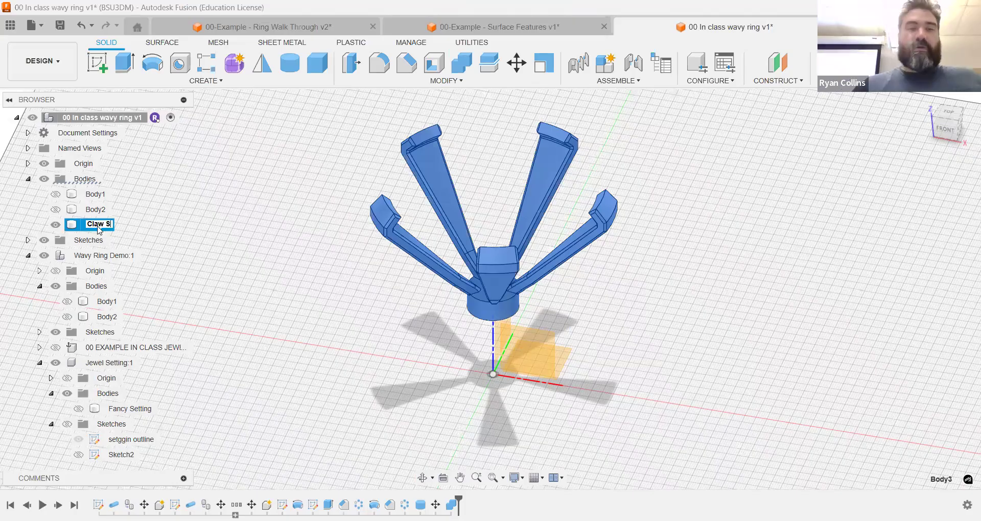
key("Return")
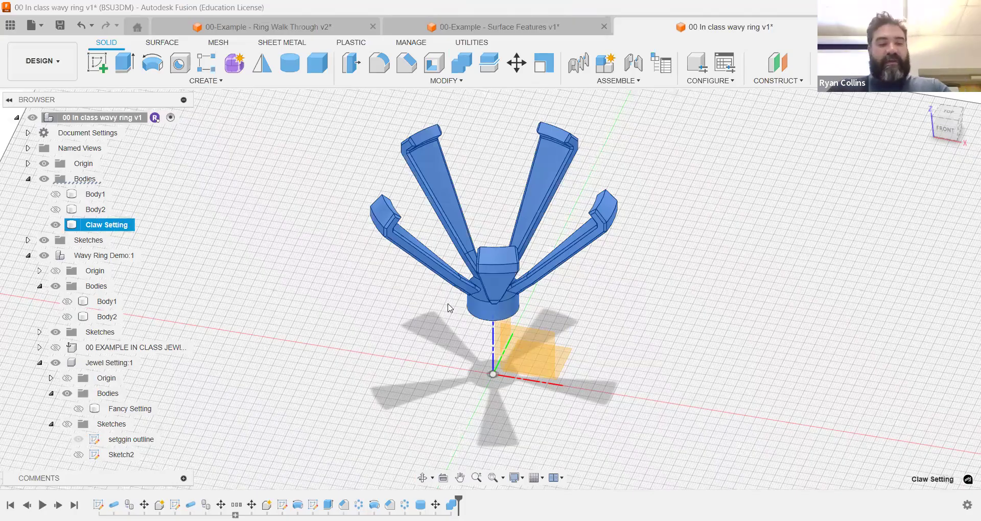
left_click(447, 306)
middle_click_drag(449, 308, 462, 314, "shift")
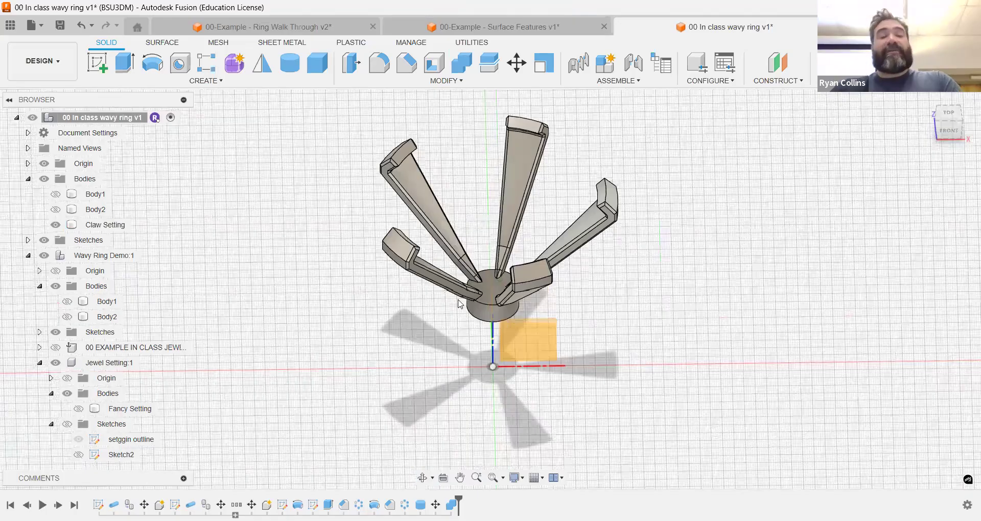
Cut the jewel's shape out of the Claw Setting body with Combine, keeping the tool body, and hide the jewel.
left_click(56, 347)
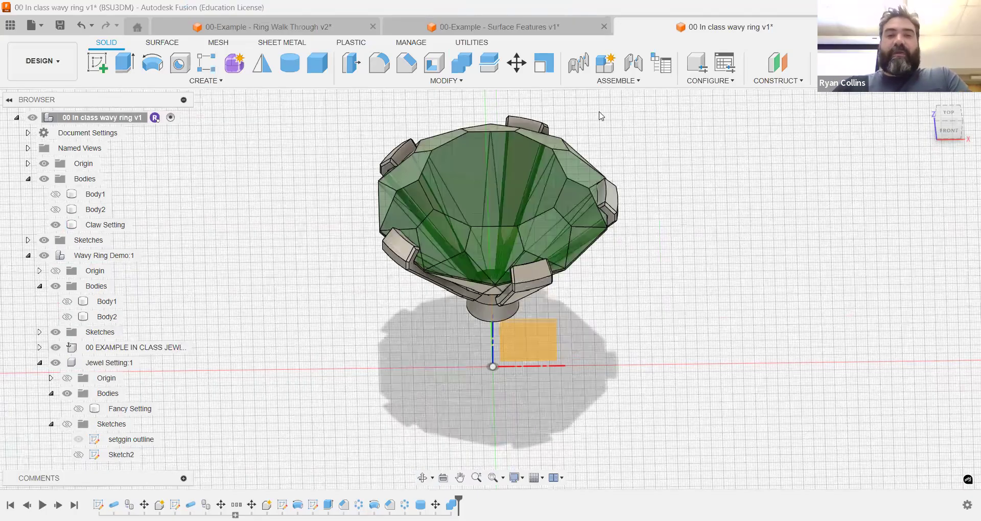
left_click(469, 68)
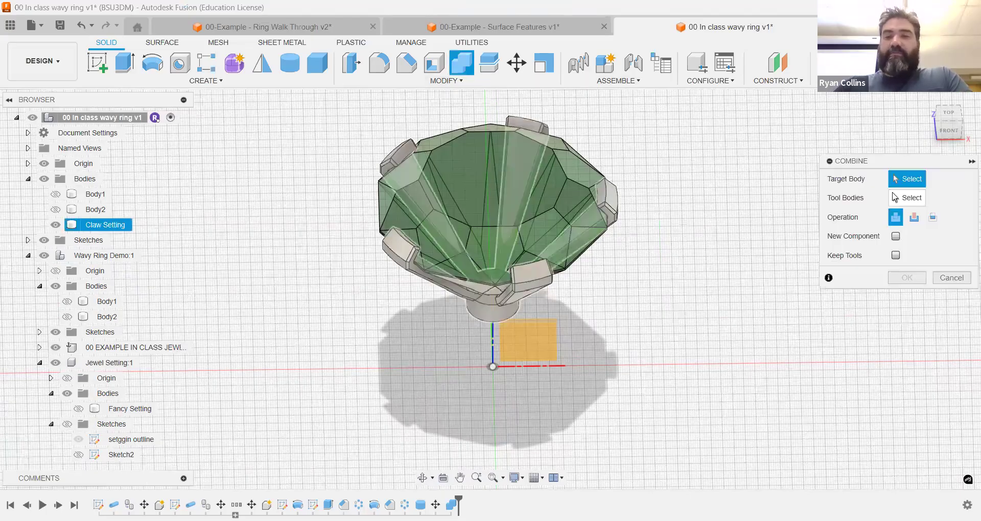
left_click(546, 200)
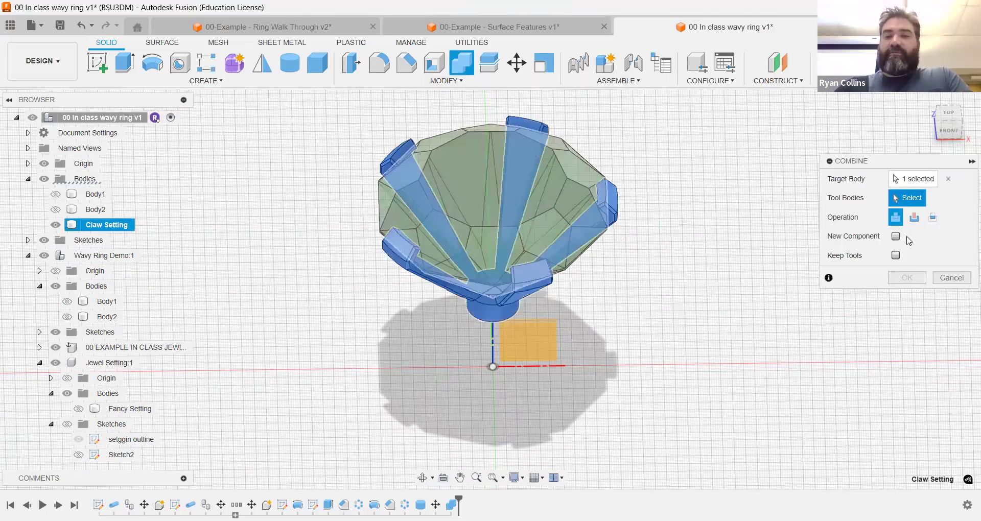
left_click(896, 258)
left_click(899, 276)
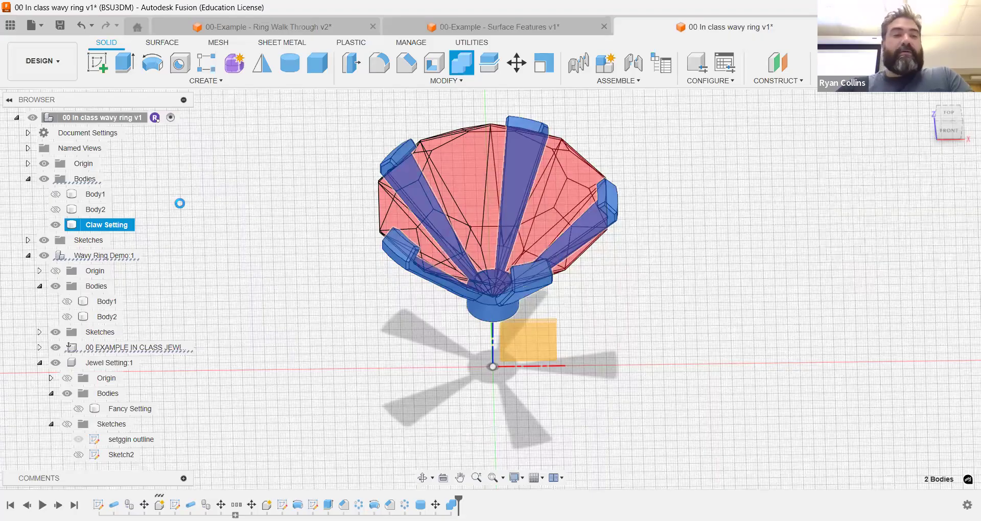
left_click(56, 348)
Examine the jewel-shaped pocket in the claw setting's base and how the base sits on the two top-level ring bodies.
scroll(486, 287, "up", 5)
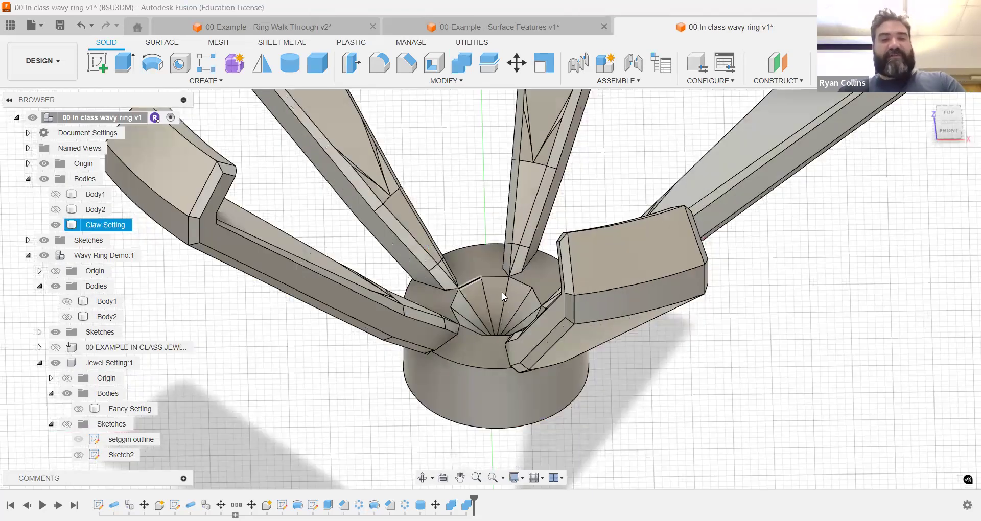
middle_click_drag(523, 325, 546, 331, "shift")
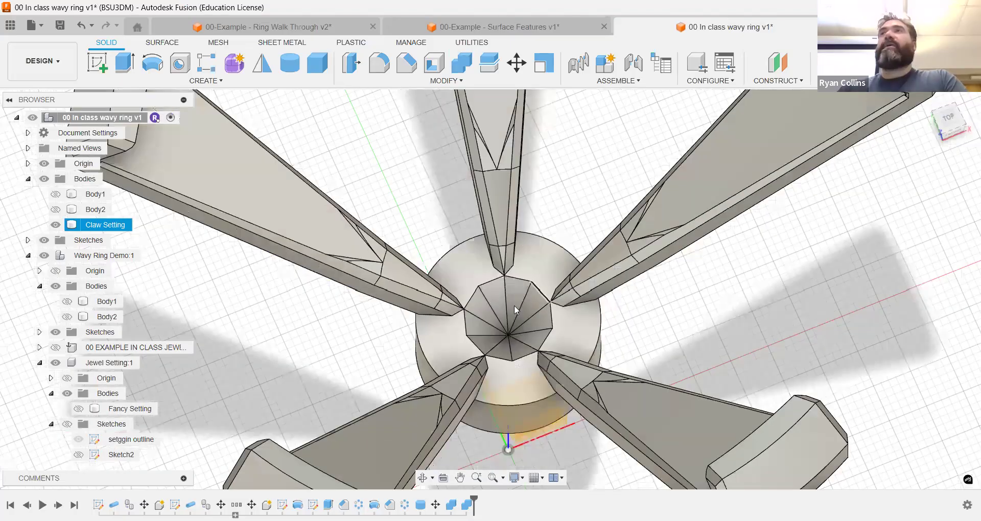
scroll(513, 321, "down", 5)
middle_click_drag(590, 273, 569, 230, "shift")
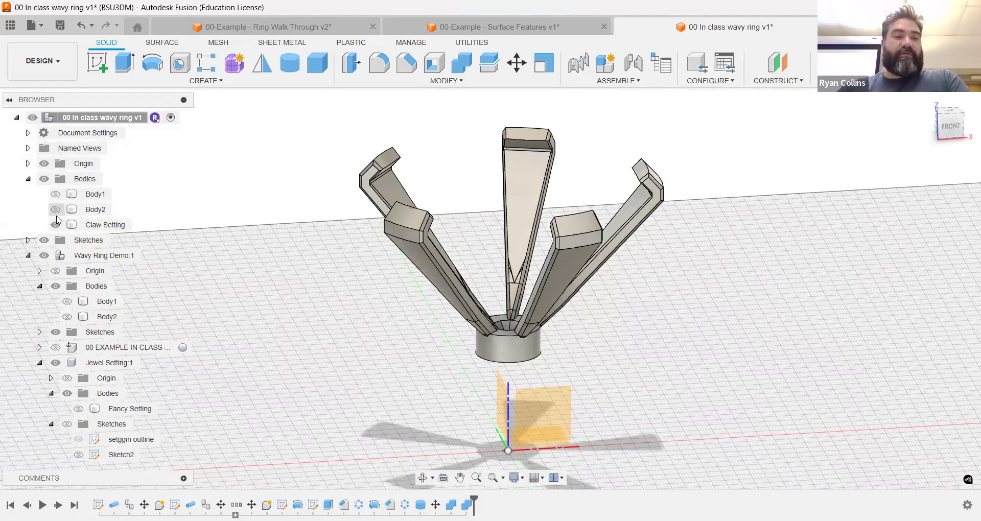
left_click(55, 195)
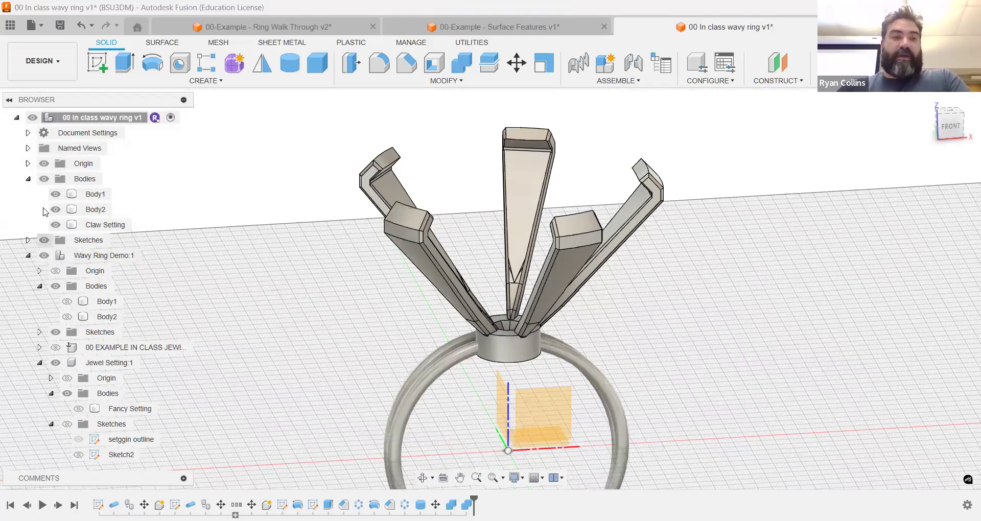
left_click(55, 194)
left_click(56, 210)
Show the inserted jewel in the claw setting and collapse the top-level Bodies folder.
left_click(57, 349)
left_click(55, 348)
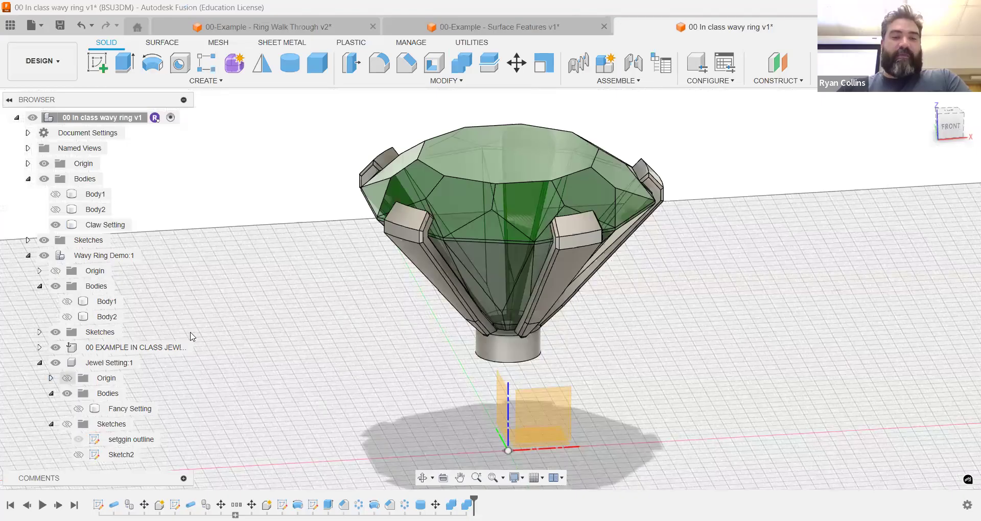
scroll(127, 333, "up", 3)
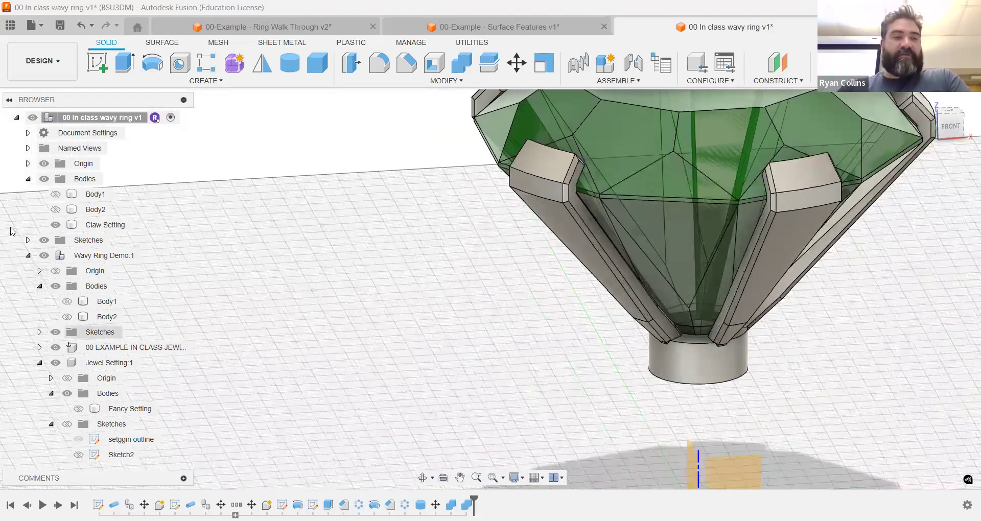
left_click(28, 179)
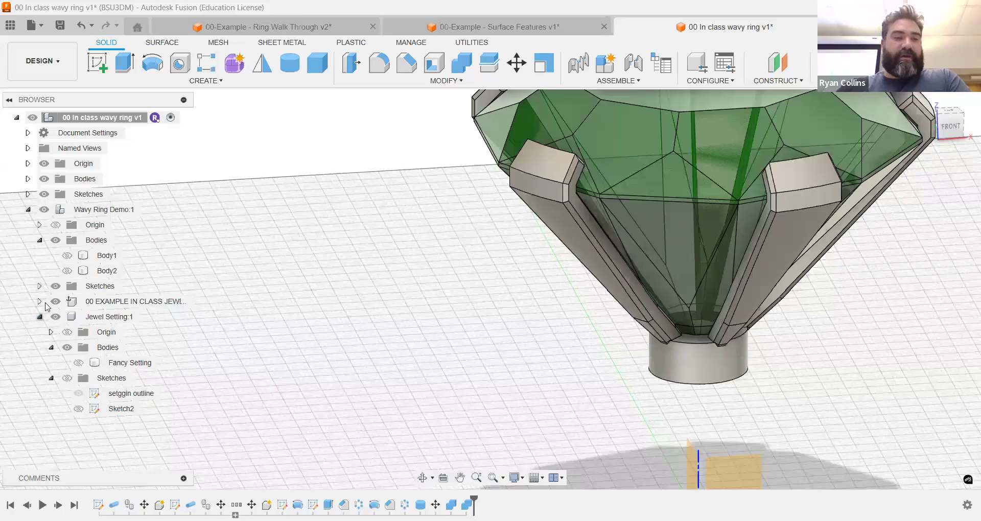
Show Body1 and Body2 of the Wavy Ring Demo component and inspect the complete ring with its claw setting and jewel.
left_click(62, 254)
left_click(67, 255)
left_click(67, 270)
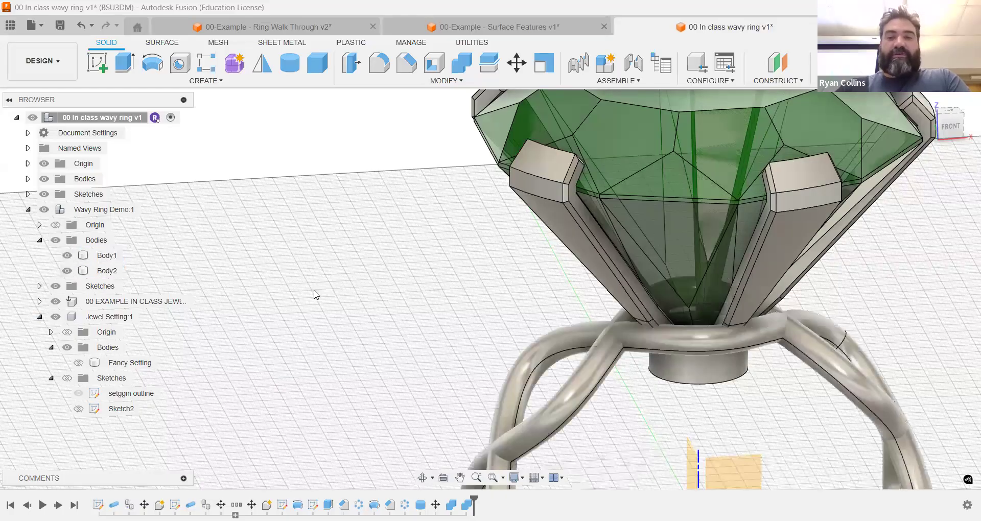
middle_click_drag(406, 256, 532, 340, "shift")
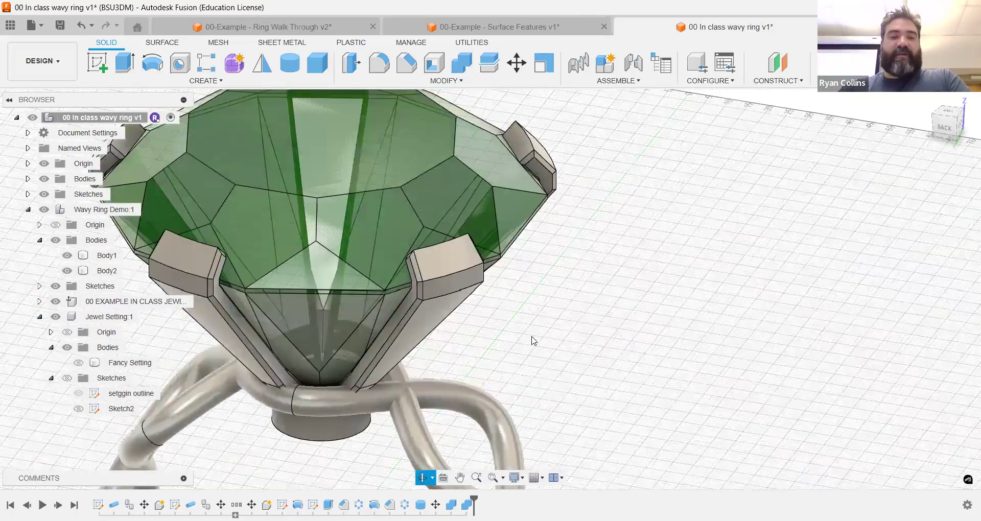
scroll(532, 341, "down", 5)
middle_click_drag(519, 221, 433, 134, "shift")
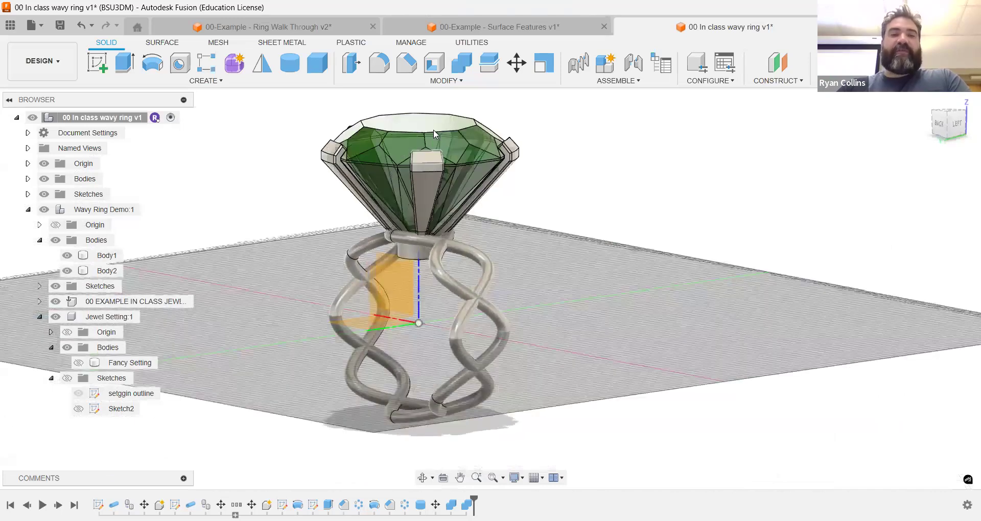
left_click(433, 131)
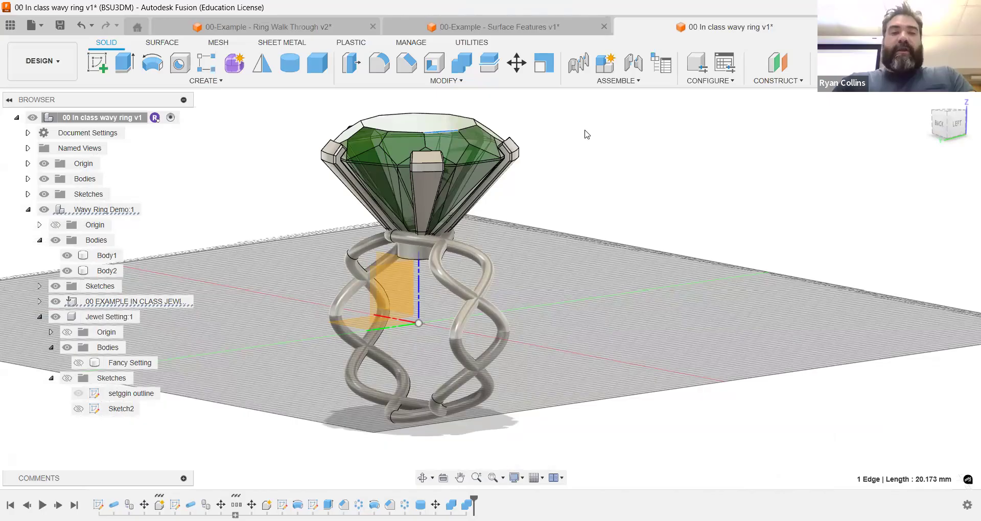
left_click(610, 138)
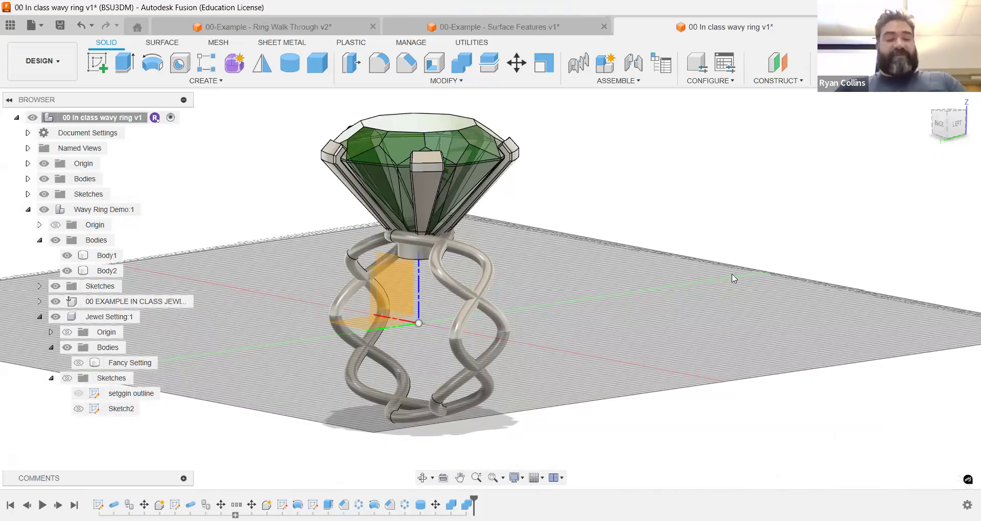
Save the ring design as a new version with the description "Settings".
key("ctrl+s")
type("Settings")
key("Return")
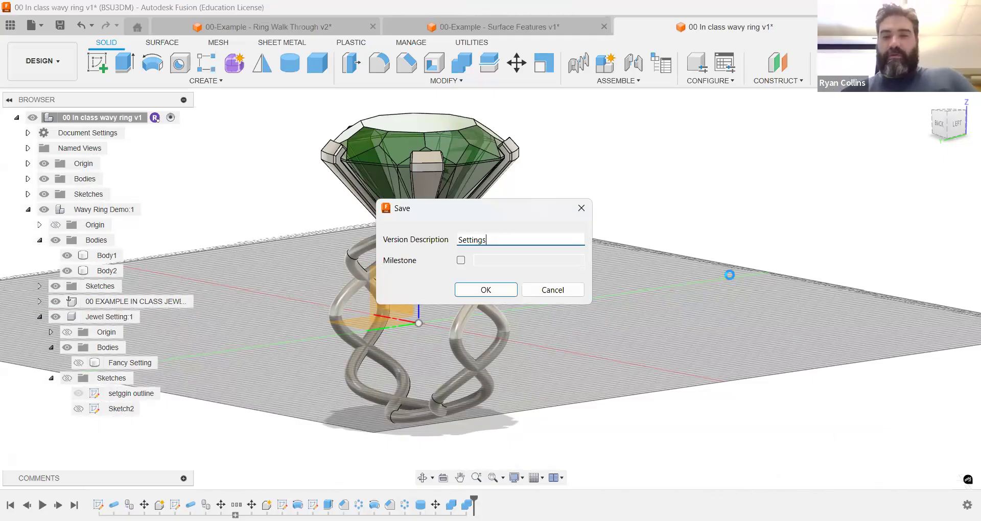